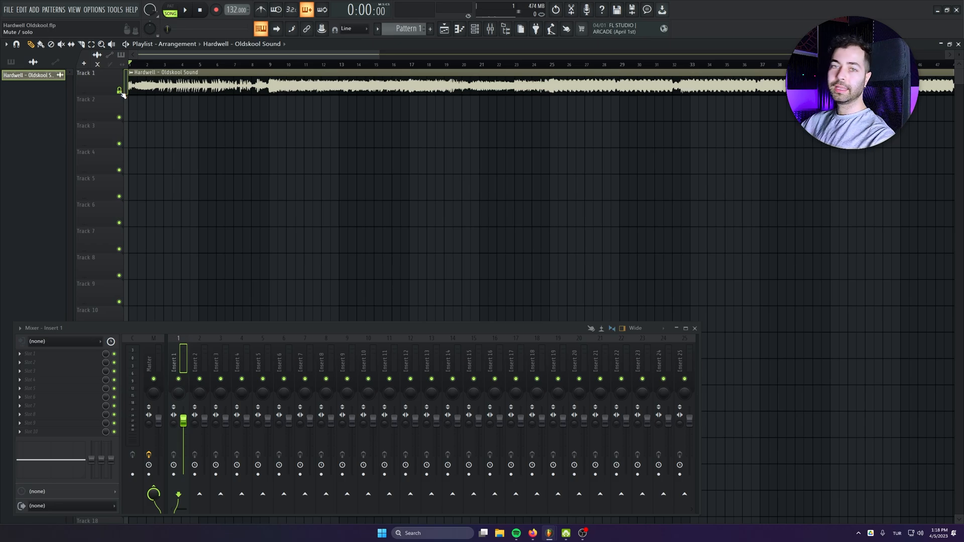
Mute the reference audio track and add a playlist marker named "Climax" at bar 9.
click(120, 91)
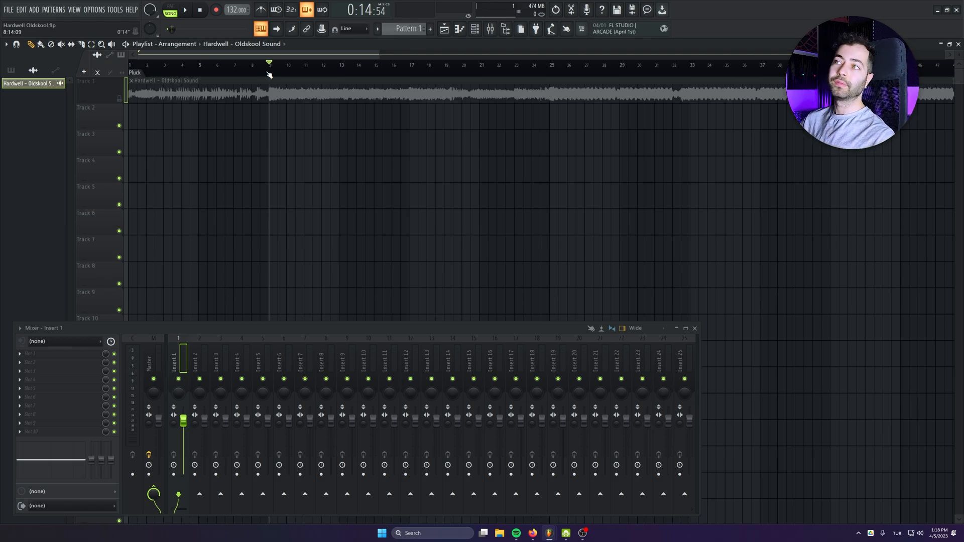
key(alt+t)
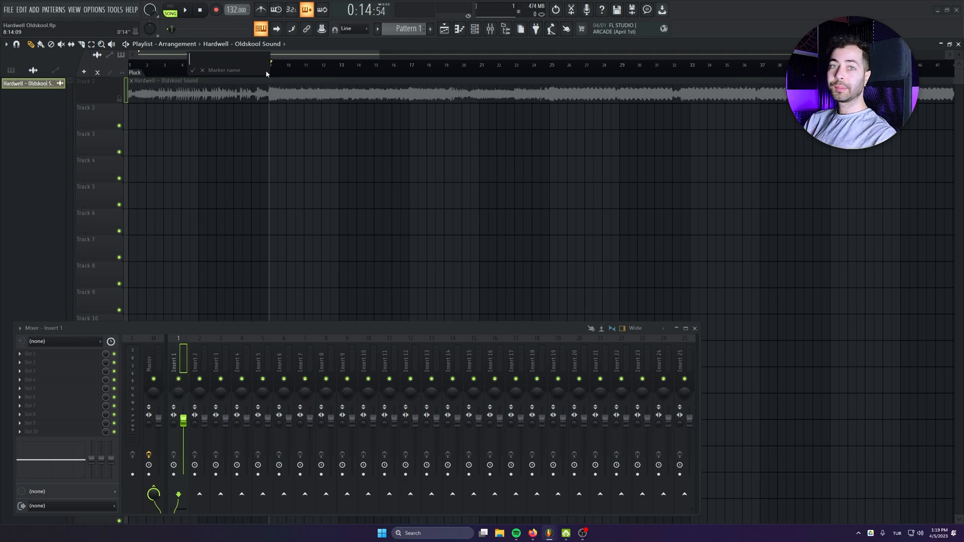
text(Climax)
key(Return)
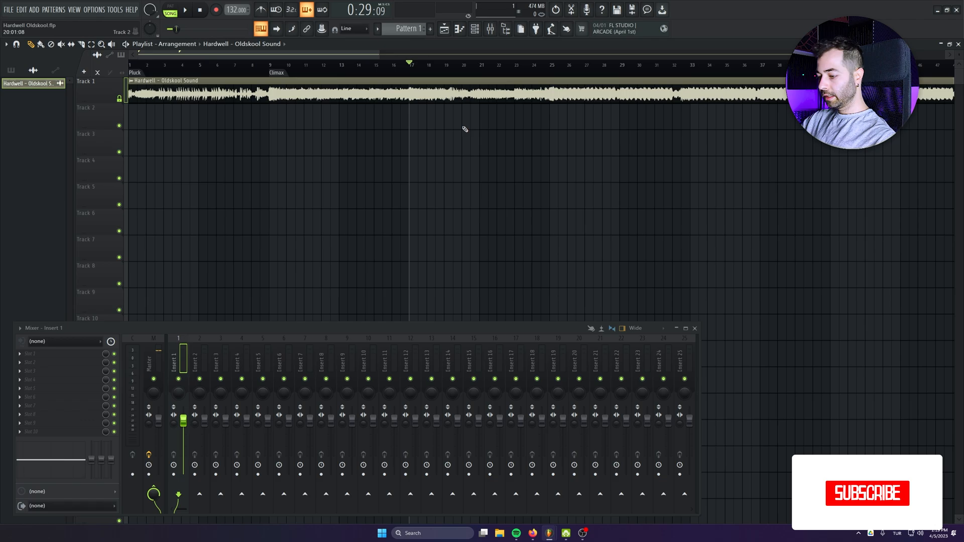
Add playlist markers named "Build" at bar 17 and "Drop" at bar 25.
key(alt+t)
text(Build)
key(Return)
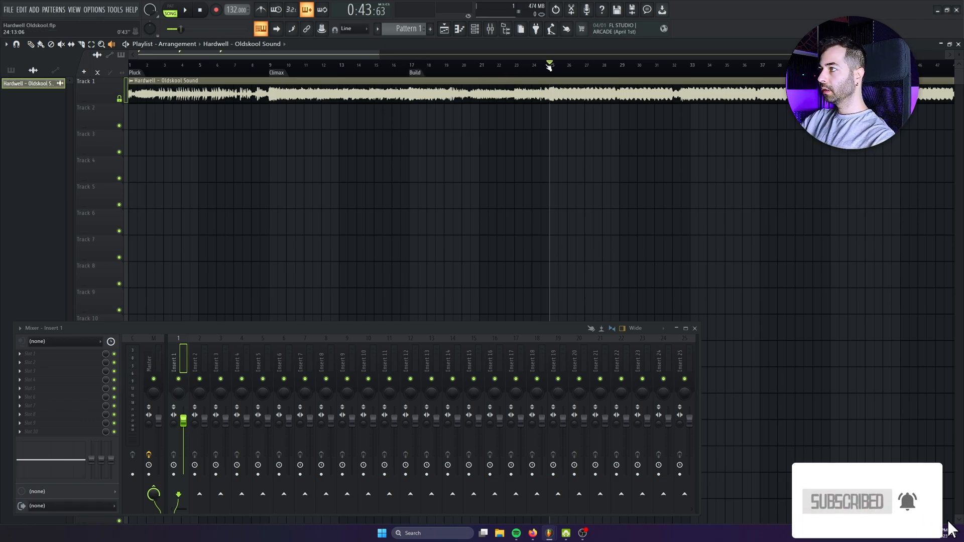
key(alt+t)
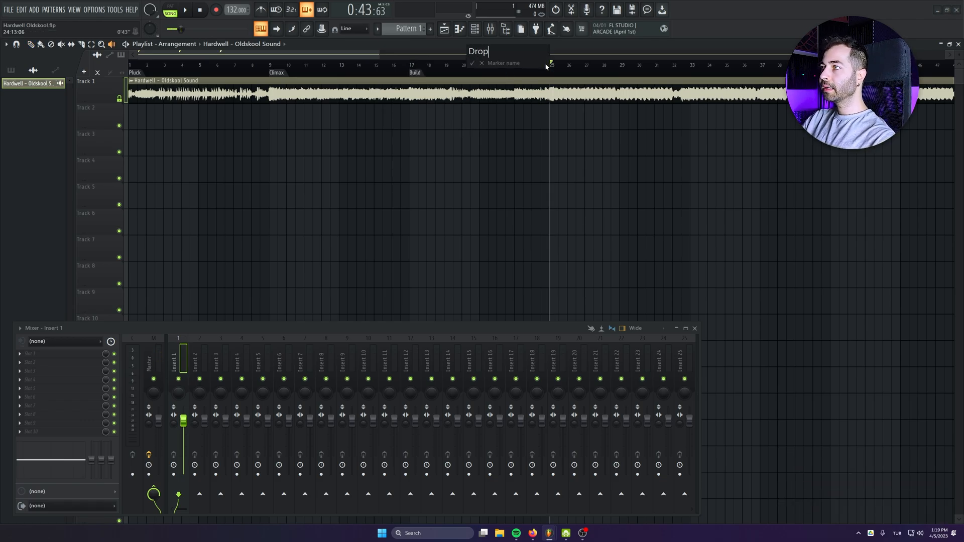
key(Return)
Delete the second reference audio clip starting at bar 49, return playback to the start, and mute Track 1.
scroll(549, 68, down, 3)
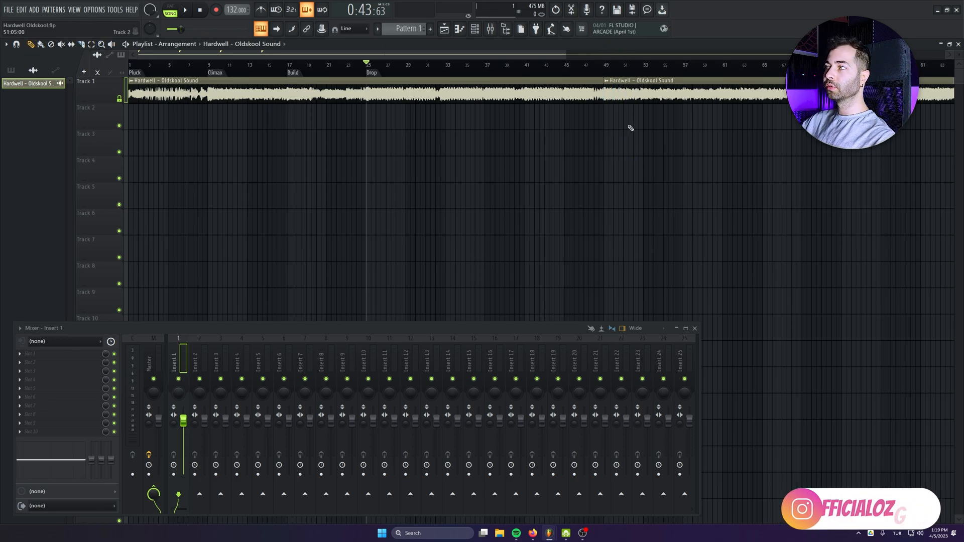
right_click(648, 96)
click(288, 67)
click(200, 10)
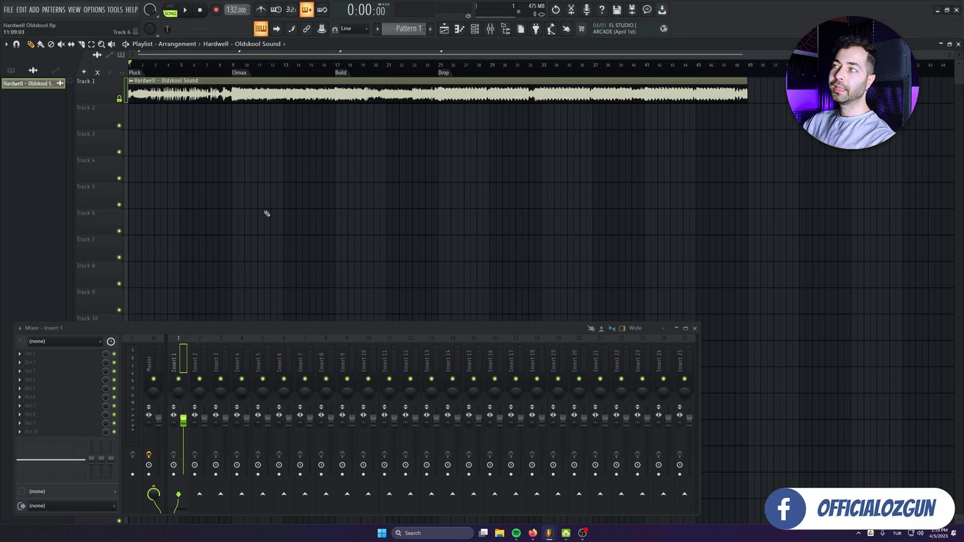
click(119, 99)
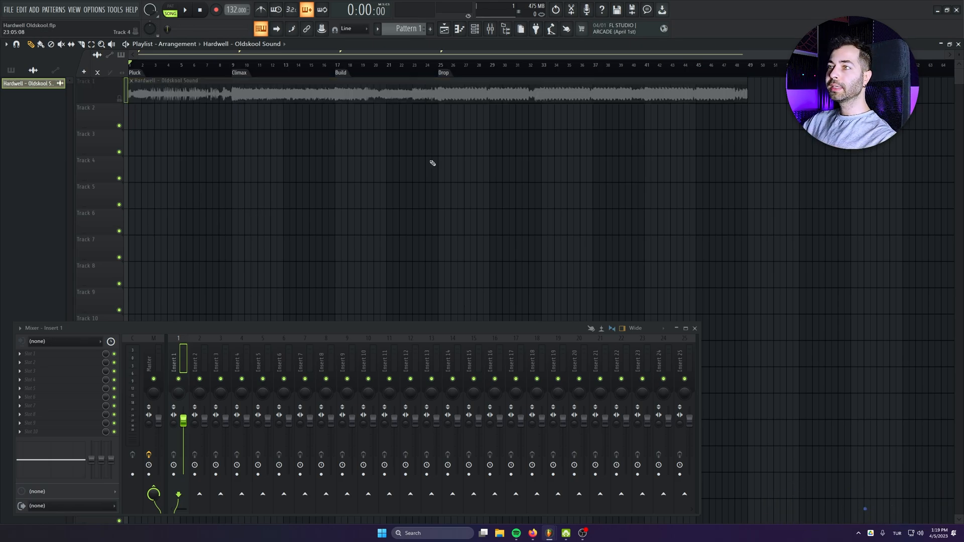
Open the piano roll of the pl channel in Pattern 1.
click(406, 29)
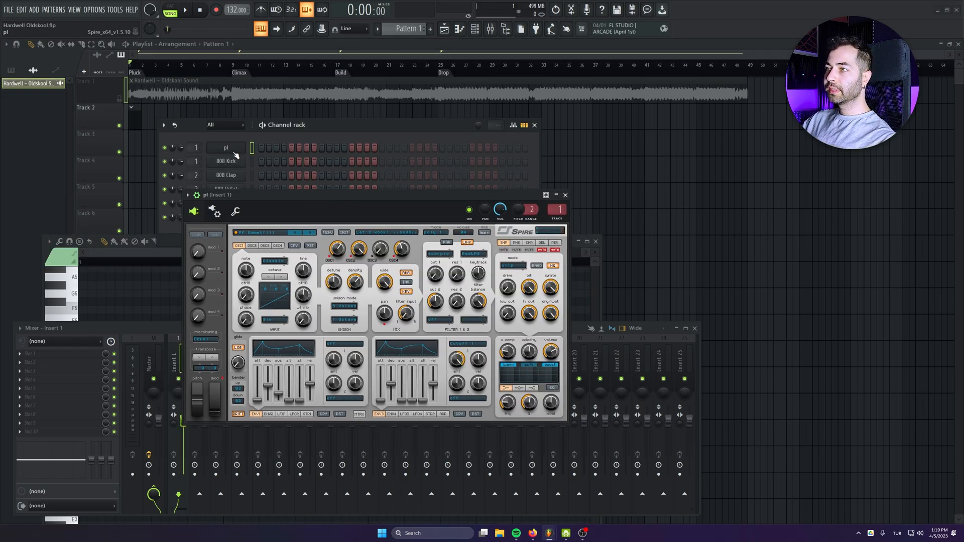
right_click(235, 153)
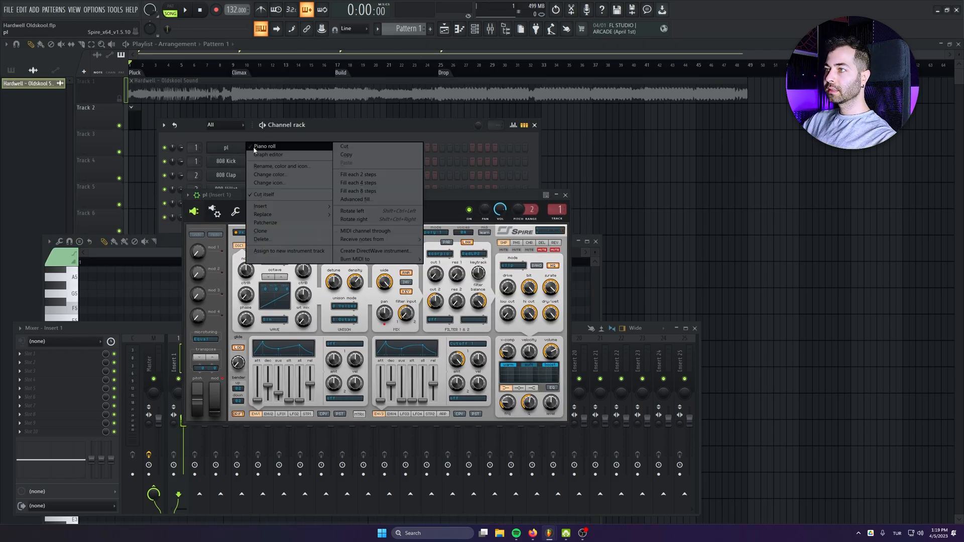
click(256, 148)
right_click(245, 145)
click(278, 148)
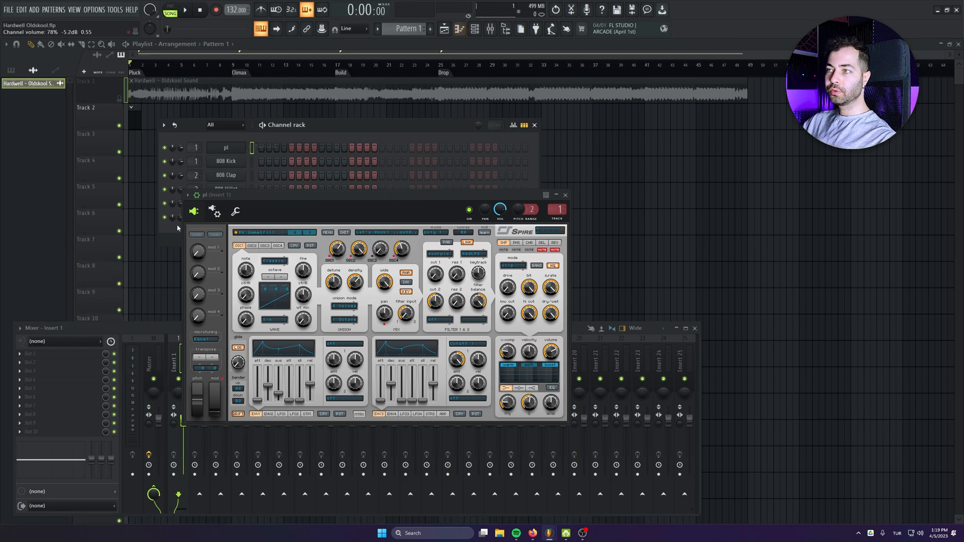
right_click(244, 146)
click(266, 147)
Move the Spire plugin window and the piano roll window apart so the note grid is unobstructed.
drag(282, 196, 329, 315)
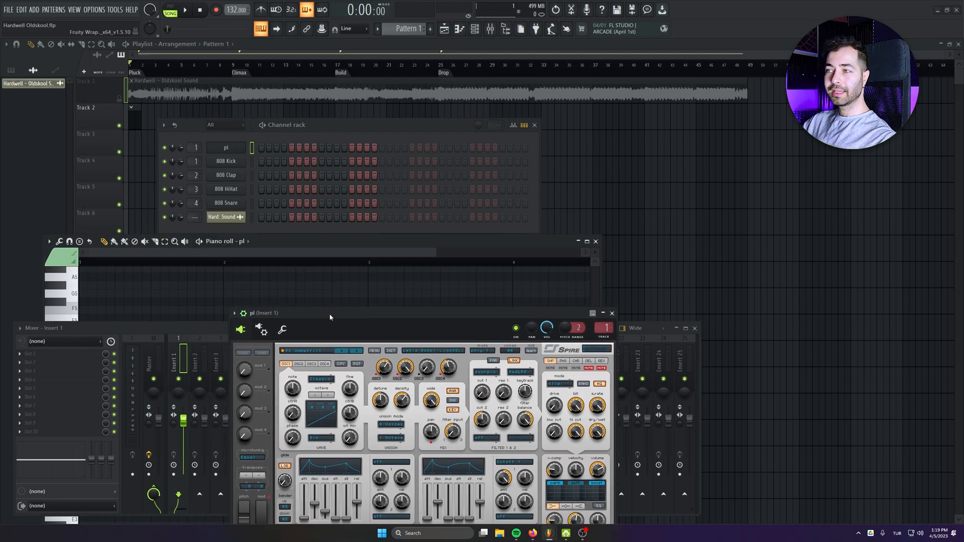
drag(326, 242, 322, 97)
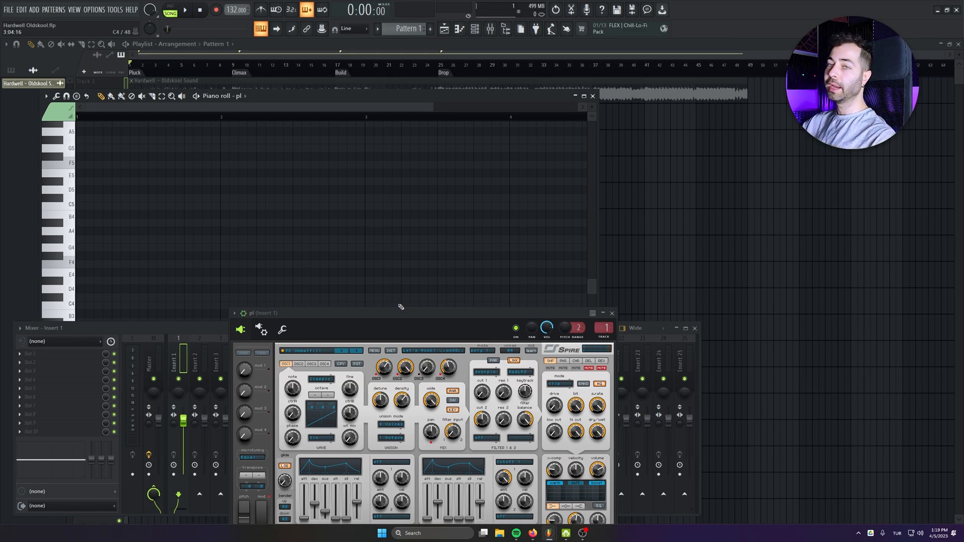
drag(322, 108, 321, 82)
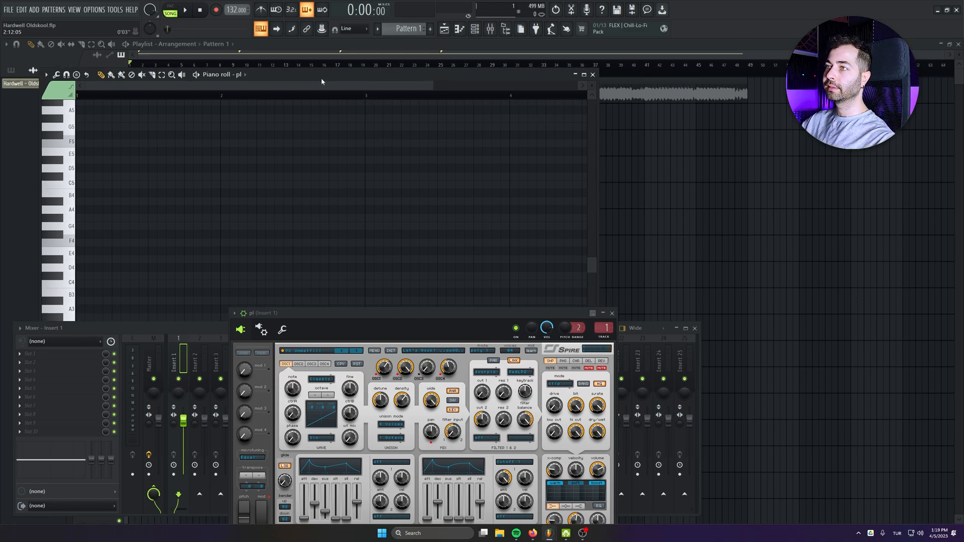
key(XF86AudioLowerVolume)
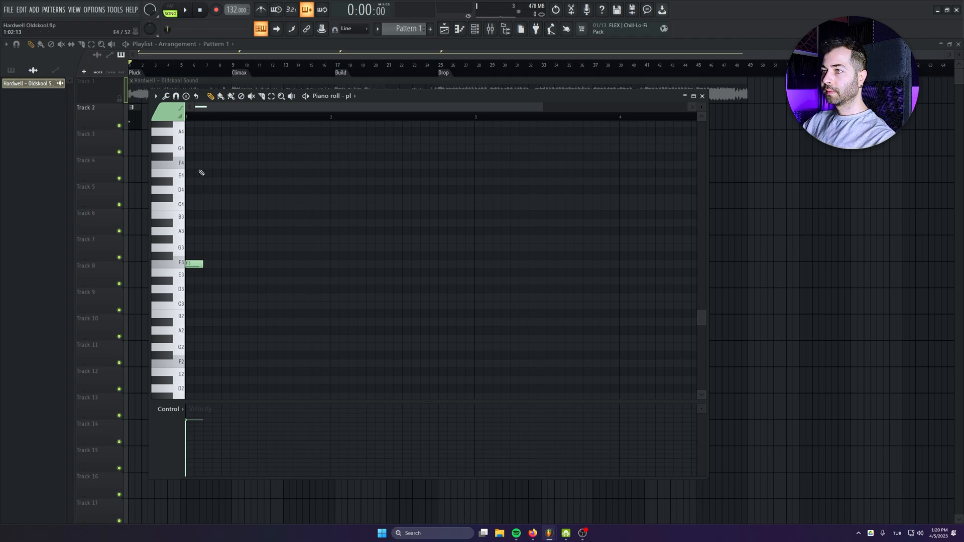
Raise the opening note to F4 and place another F4 note on step 5 of bar 1.
scroll(210, 300, up, 4)
scroll(308, 330, up, 4)
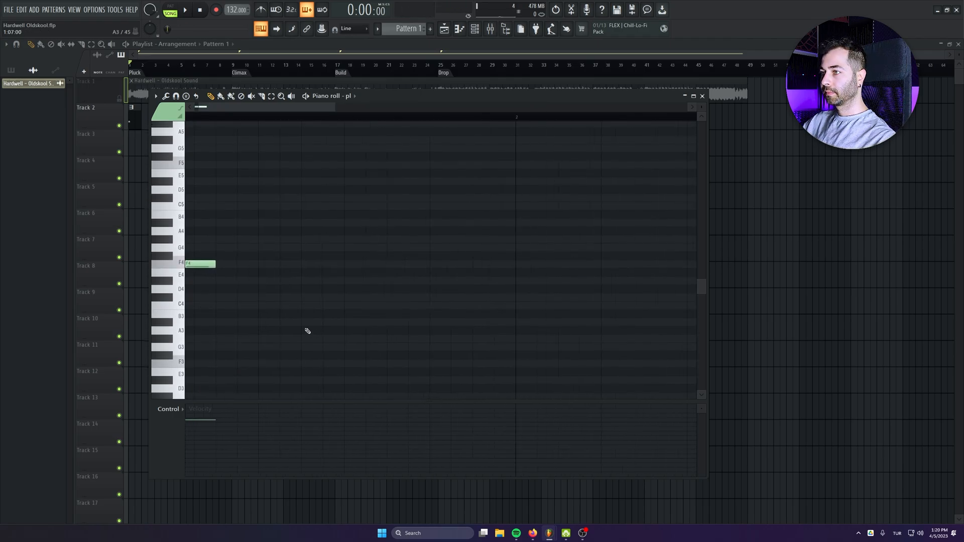
scroll(282, 278, up, 1)
key(space)
drag(321, 276, 300, 276)
key(space)
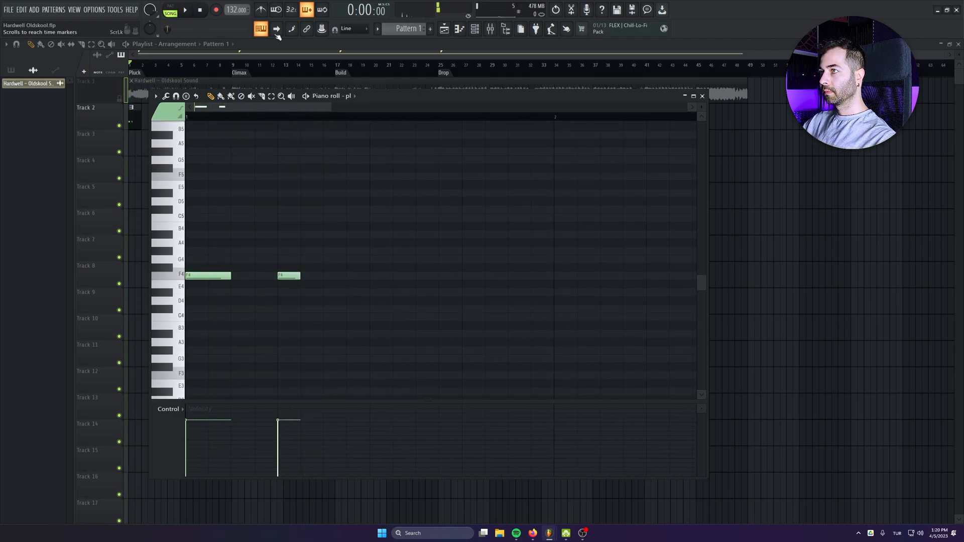
Add one-step F4 notes on steps 7 and 8 of bar 1, checking the rhythm with playback.
key(space)
key(space)
click(331, 276)
key(space)
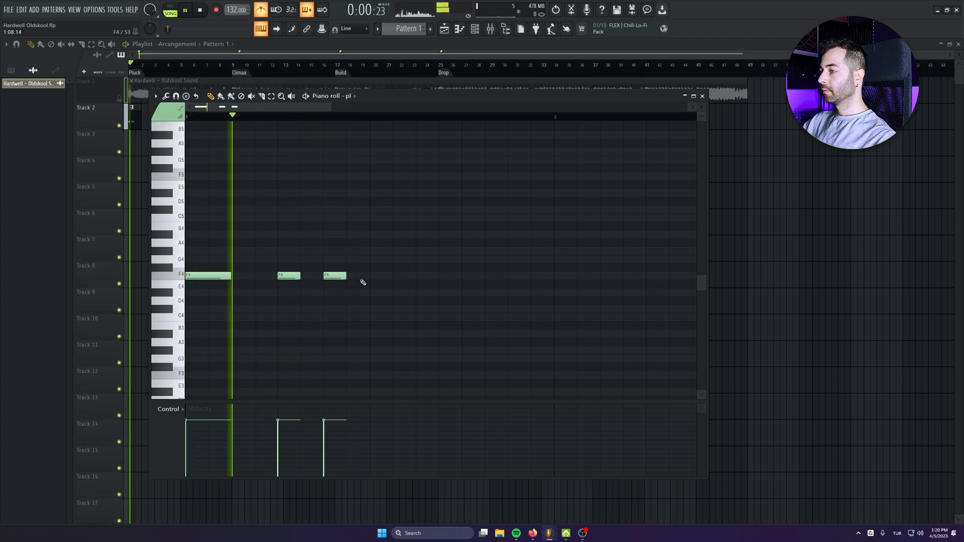
click(350, 276)
key(space)
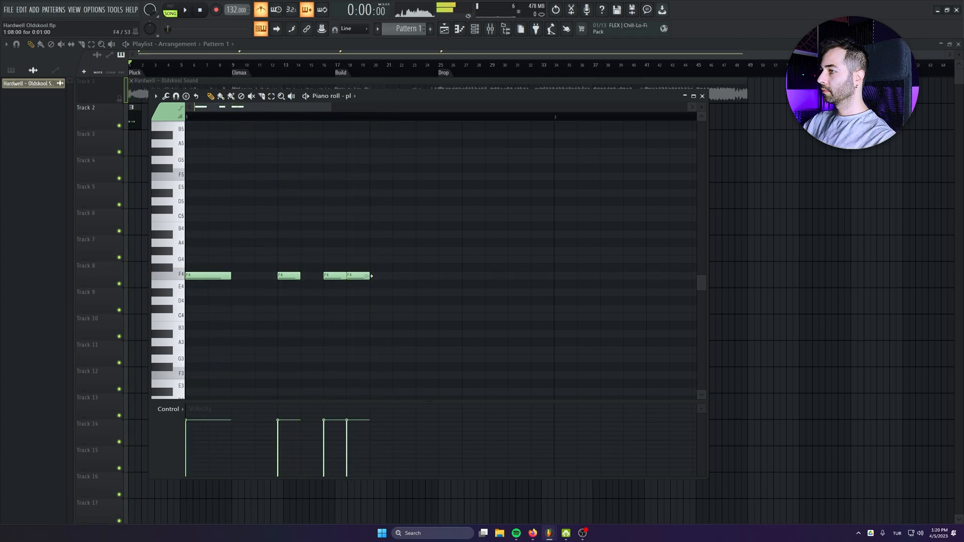
Shorten all the F4 notes slightly and delete the stray D4 note on step 12.
key(ctrl+a)
drag(370, 276, 365, 276)
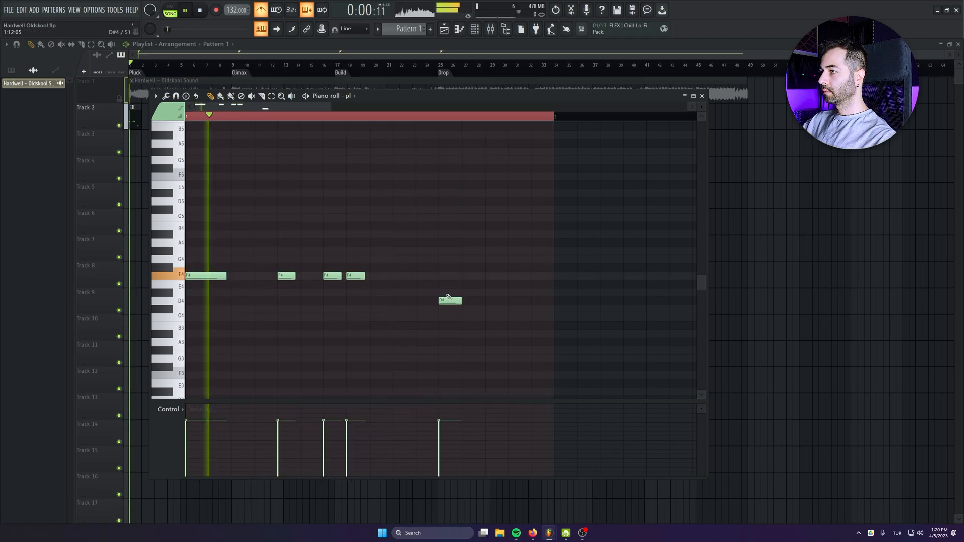
right_click(449, 299)
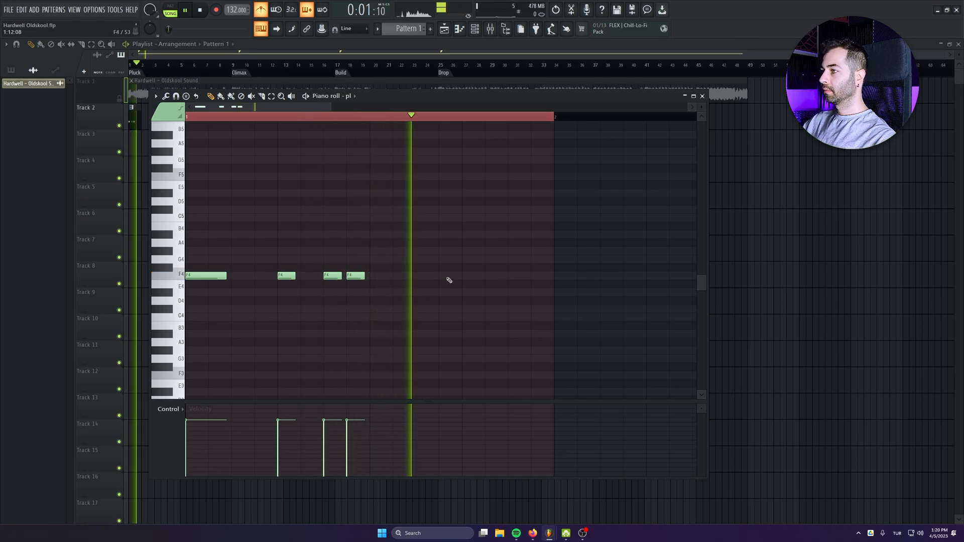
Add F4 notes on steps 12 and 15 of bar 1, checking their timing with playback.
click(447, 276)
key(space)
click(494, 275)
key(space)
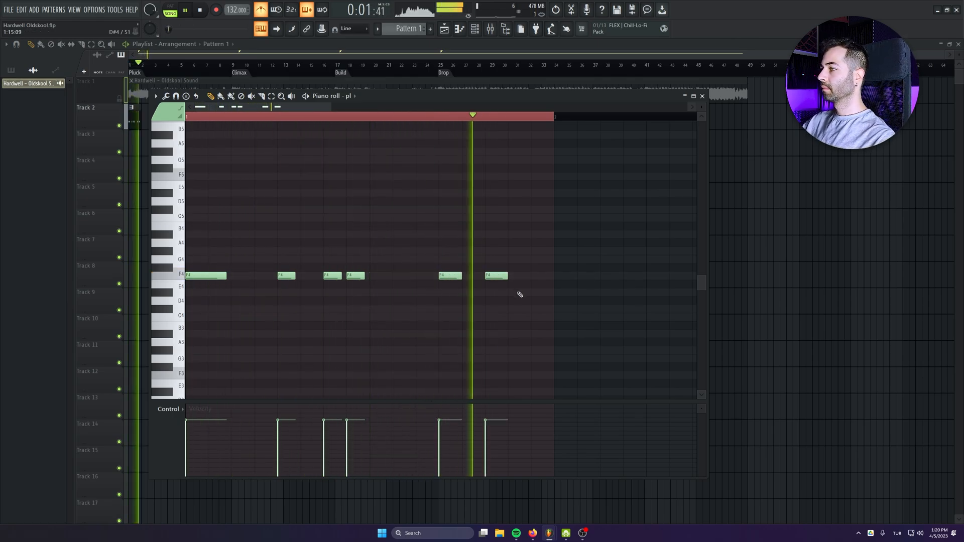
key(space)
drag(493, 275, 516, 275)
key(space)
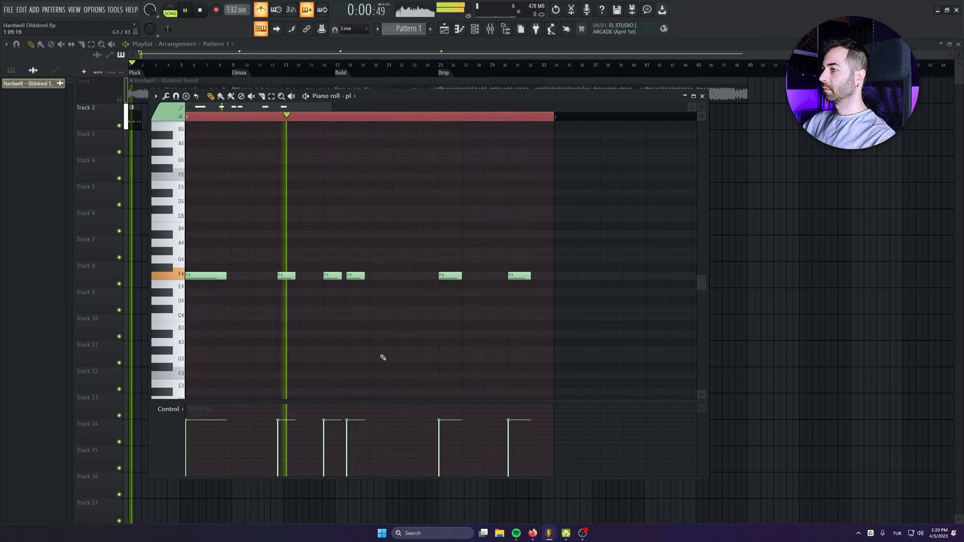
Place two F4 notes in bar 2, on steps 1 and 5.
scroll(381, 322, down, 2)
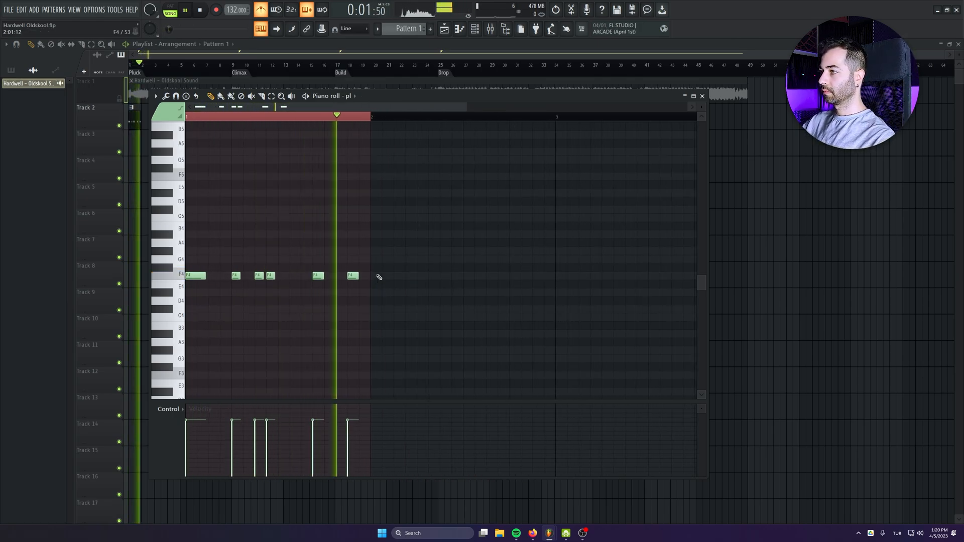
key(space)
click(376, 276)
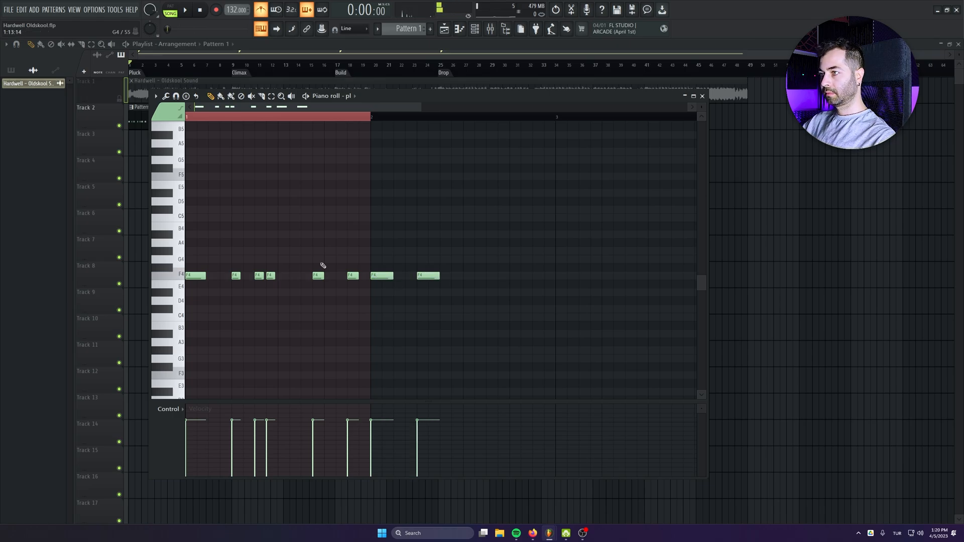
key(space)
Extend the piano roll's time selection to cover bars 1 and 2, and remove the misplaced note above the F4 row.
drag(290, 265, 231, 298)
drag(541, 119, 558, 124)
key(space)
key(space)
click(453, 252)
right_click(454, 251)
Move the second F4 note of bar 2 to step 3 and add F4 notes on steps 5, 7 and 8.
mouse_move(435, 275)
mouse_down()
mouse_move(381, 276)
mouse_move(395, 275)
mouse_up()
key(space)
key(space)
click(422, 275)
click(445, 275)
click(456, 275)
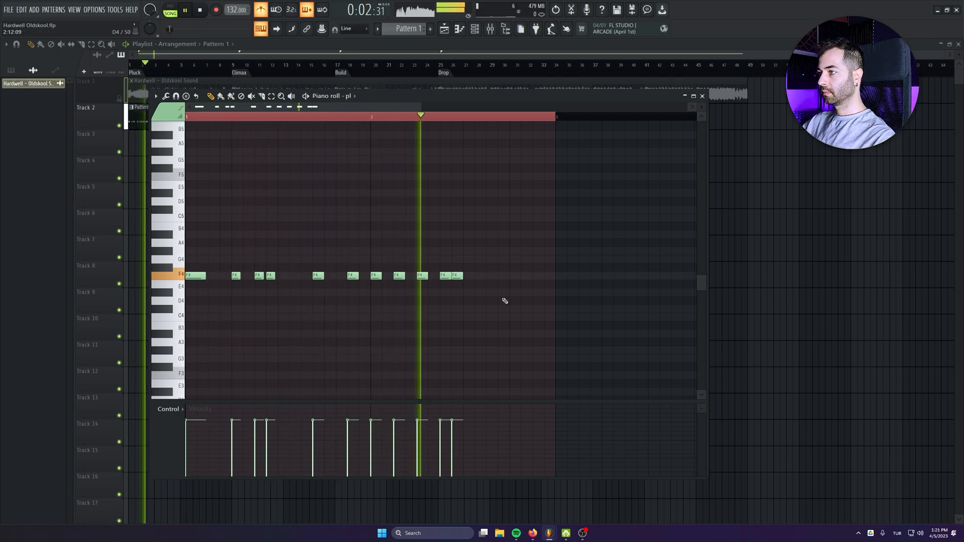
Add F4 notes on steps 13 and 15 of bar 2.
key(space)
click(513, 275)
key(space)
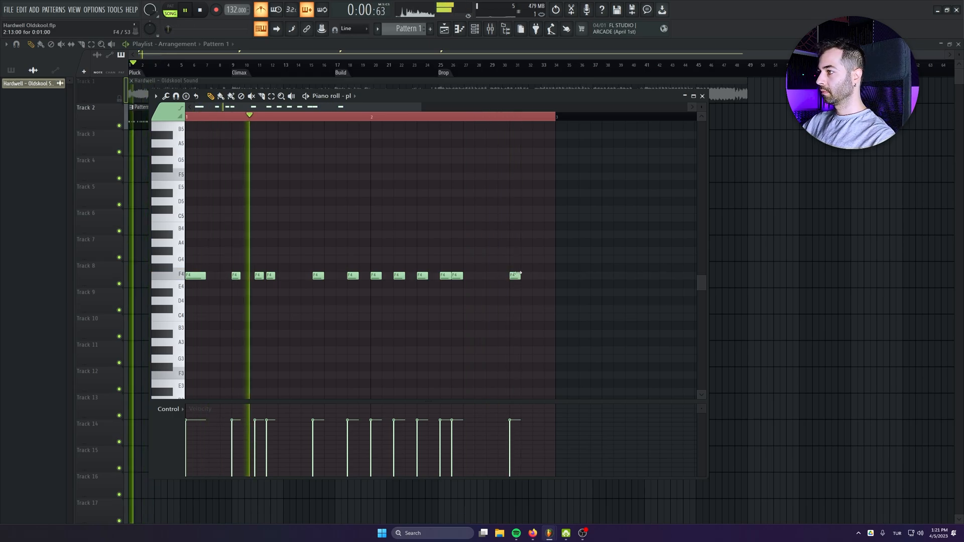
click(535, 276)
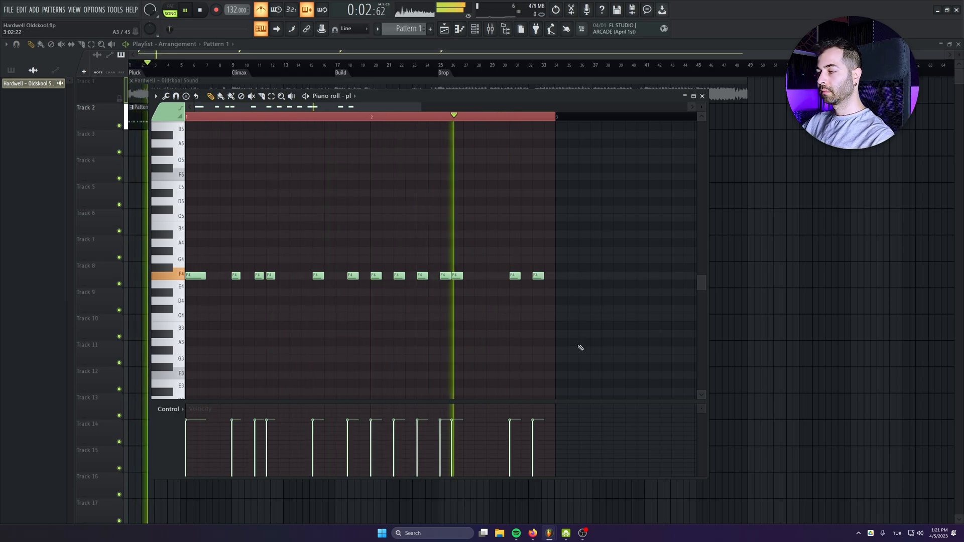
Lengthen the F4 notes on steps 12 and 15 of bar 1 and steps 1, 3, 13 and 15 of bar 2 to two steps.
scroll(407, 286, up, 3)
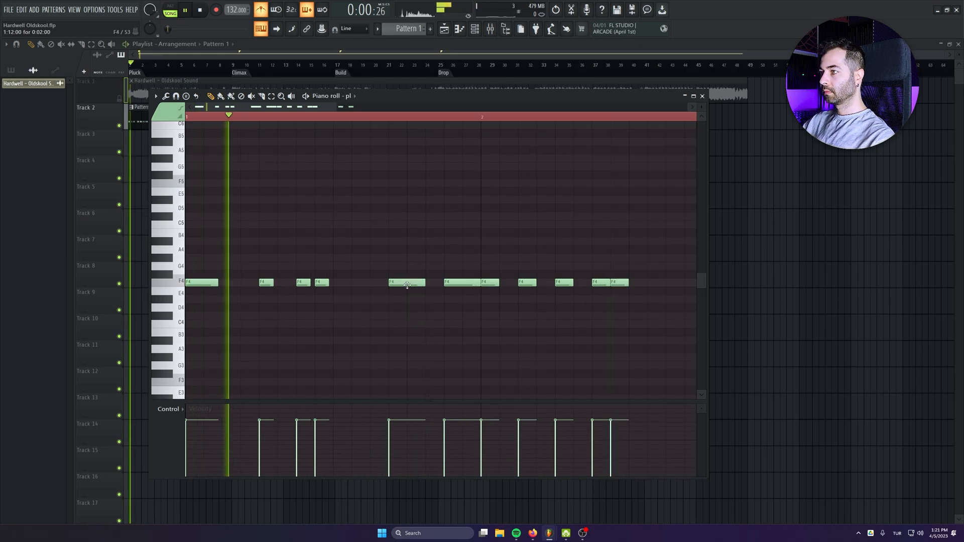
key(space)
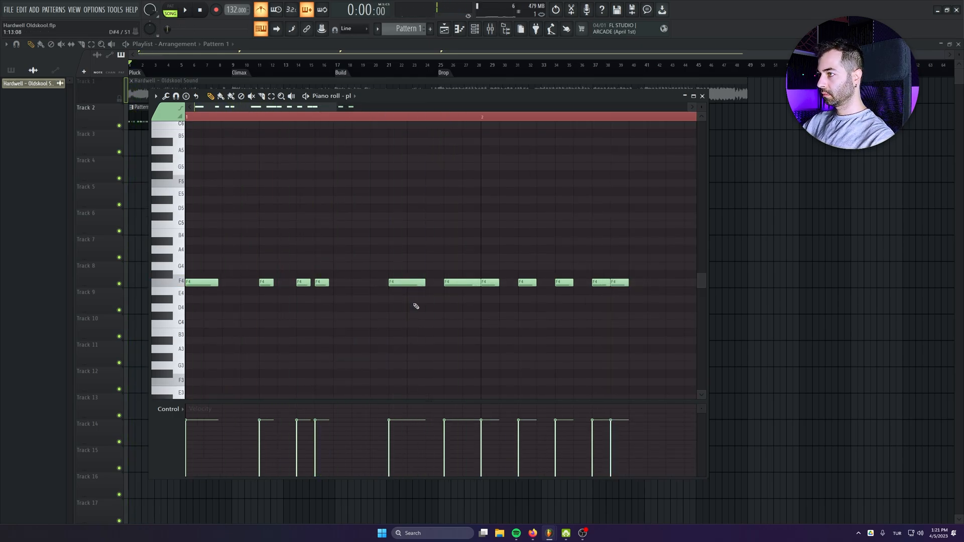
key(space)
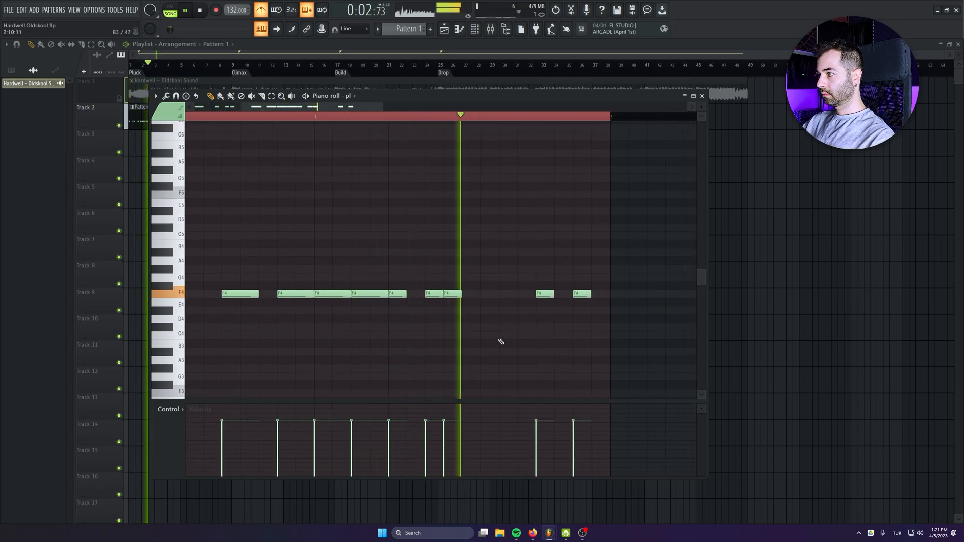
key(space)
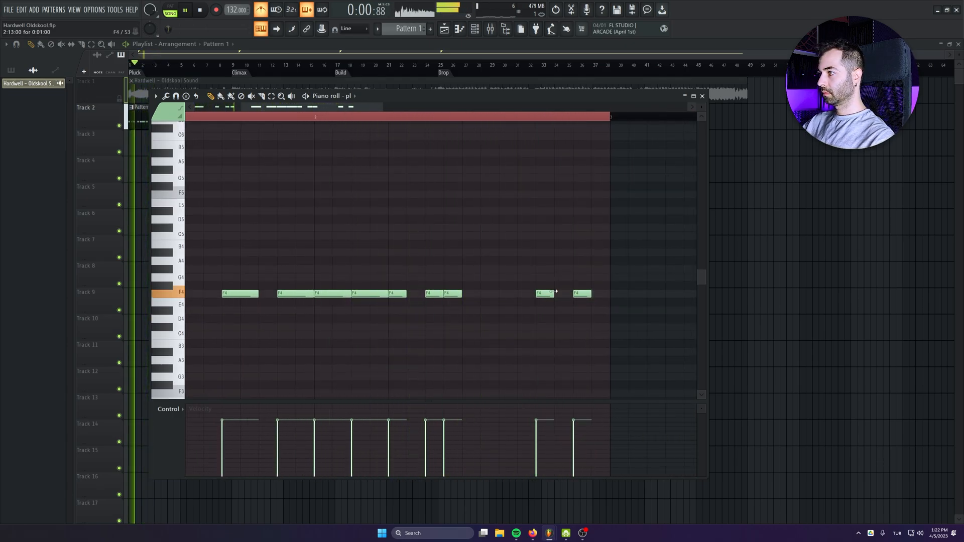
drag(553, 292, 608, 294)
Play back the two-bar F4 rhythm, then duplicate all its notes into bars 3 and 4.
scroll(454, 308, down, 4)
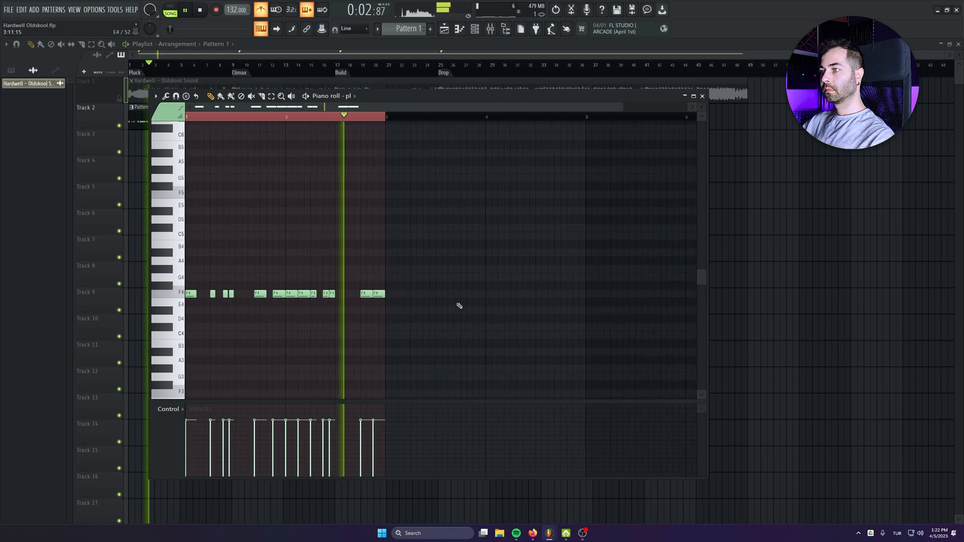
key(space)
key(space)
scroll(461, 286, up, 1)
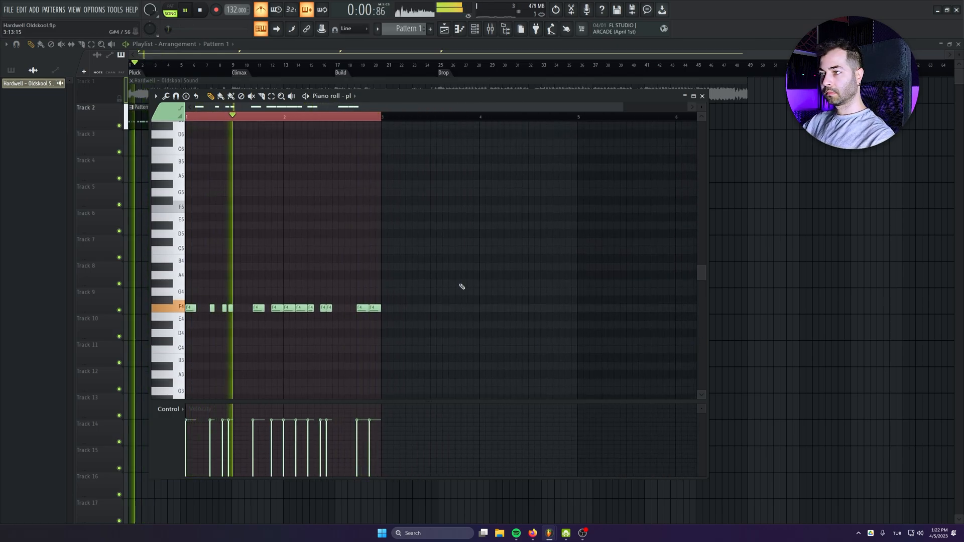
drag(459, 287, 177, 352)
drag(192, 309, 392, 327)
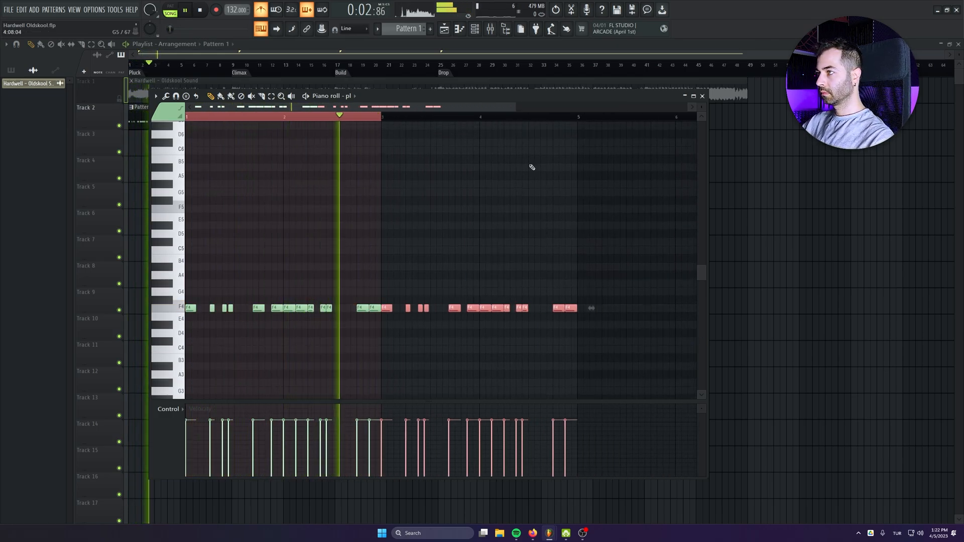
Set the piano roll's time selection to cover bars 1 to 4 during playback.
drag(557, 120, 580, 121)
click(653, 249)
right_click(654, 251)
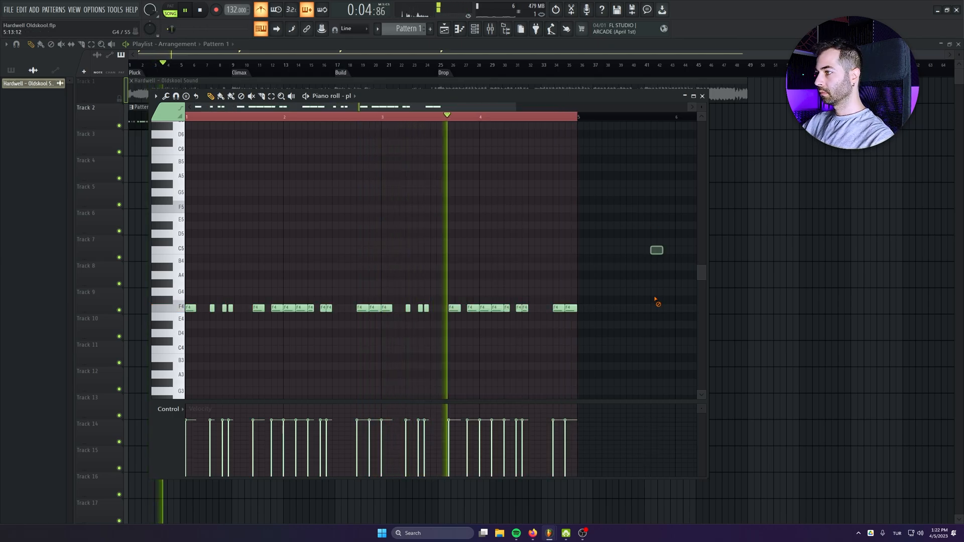
Move the F4 note on step 13 of bar 4 to step 11 and add a two-step F4 note on step 13.
scroll(627, 347, up, 3)
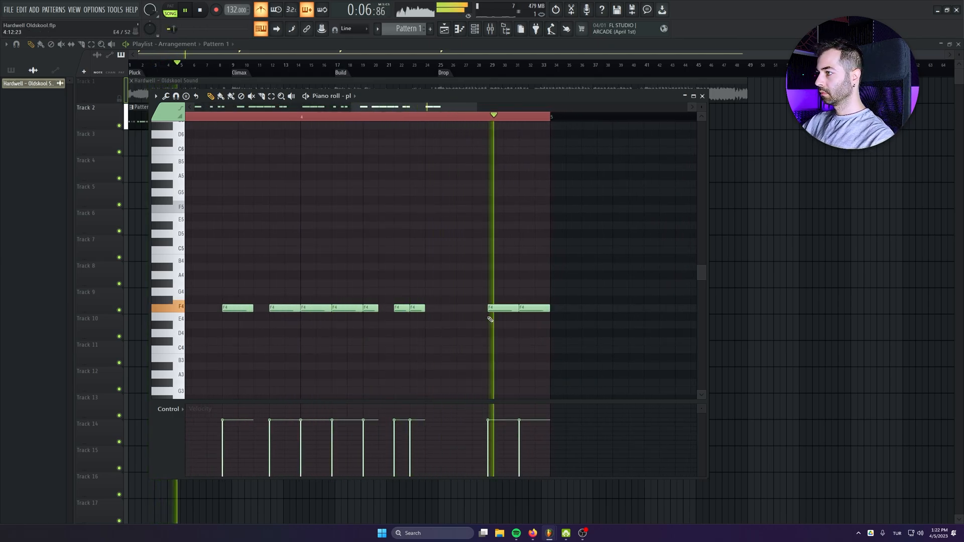
key(space)
drag(496, 308, 464, 308)
key(space)
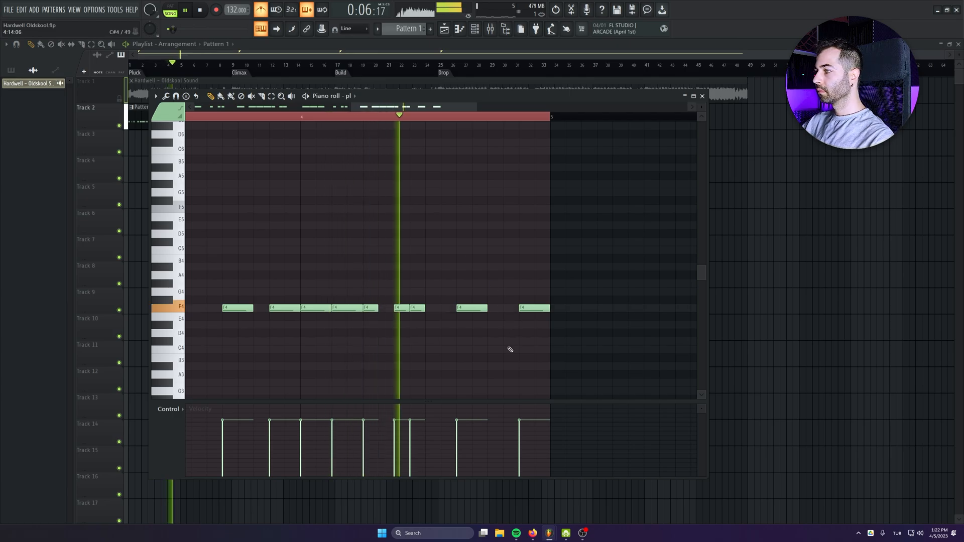
click(494, 309)
scroll(545, 376, down, 3)
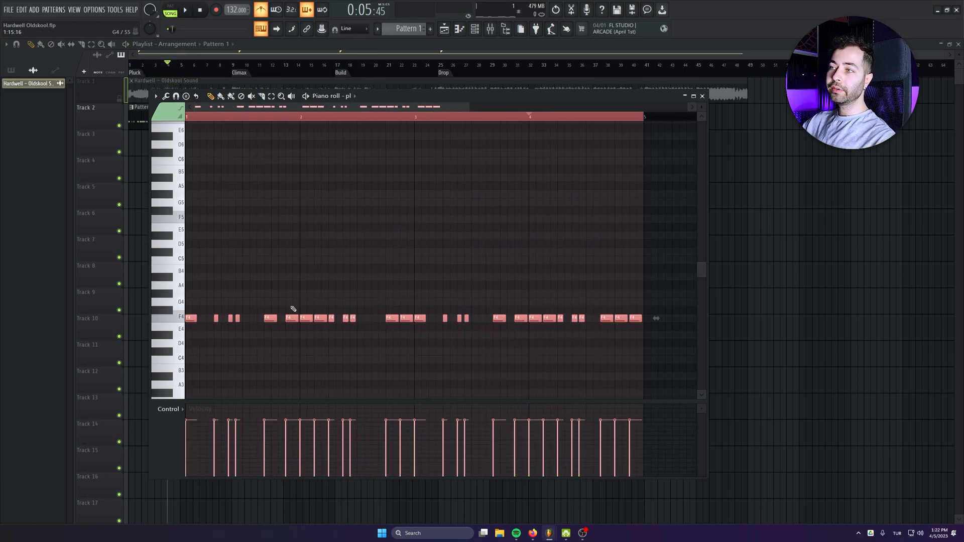
Transpose the bar 1 notes down four semitones to C#4 and the bar 2 notes down two semitones to D#4.
scroll(328, 269, down, 2)
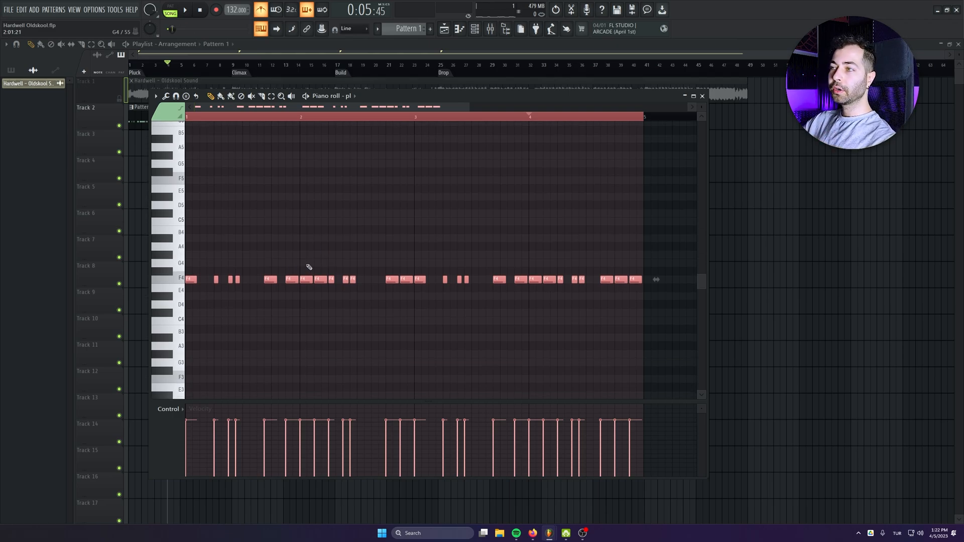
drag(297, 267, 149, 328)
key(Down)
key(Down)
key(Down)
key(Down)
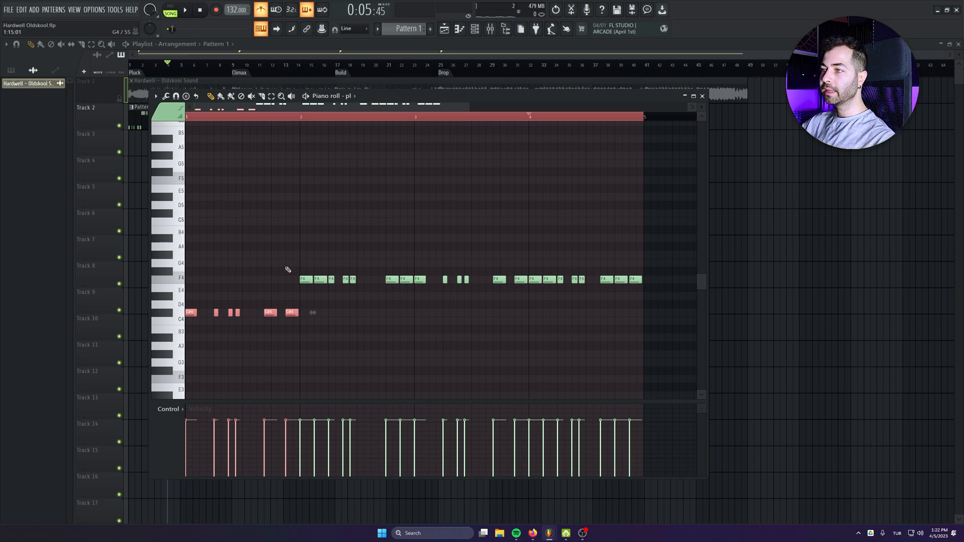
drag(284, 269, 409, 289)
key(Down)
key(Down)
Review the C#4, D#4 and F4 note groups one after another and play back the four-bar melody.
drag(329, 309, 136, 335)
drag(258, 293, 465, 301)
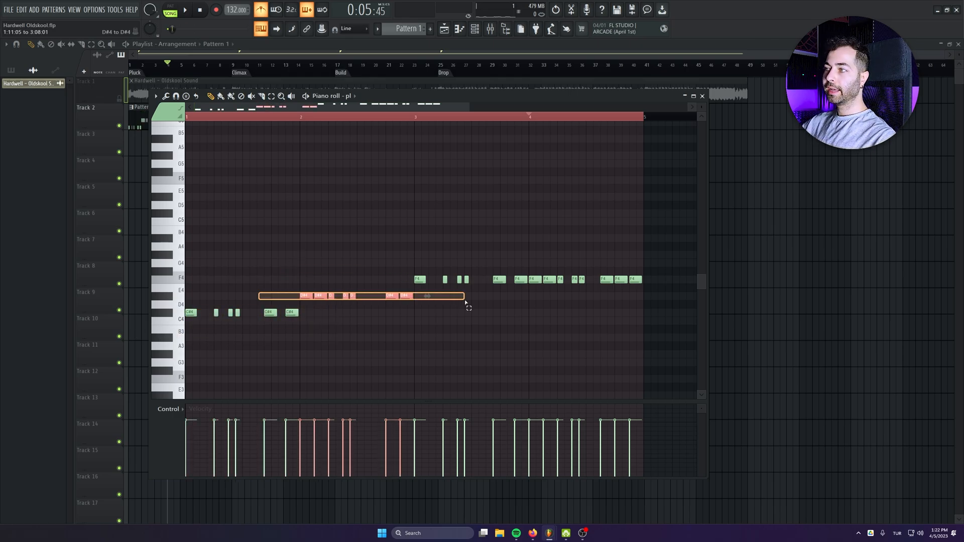
drag(356, 252, 645, 290)
key(space)
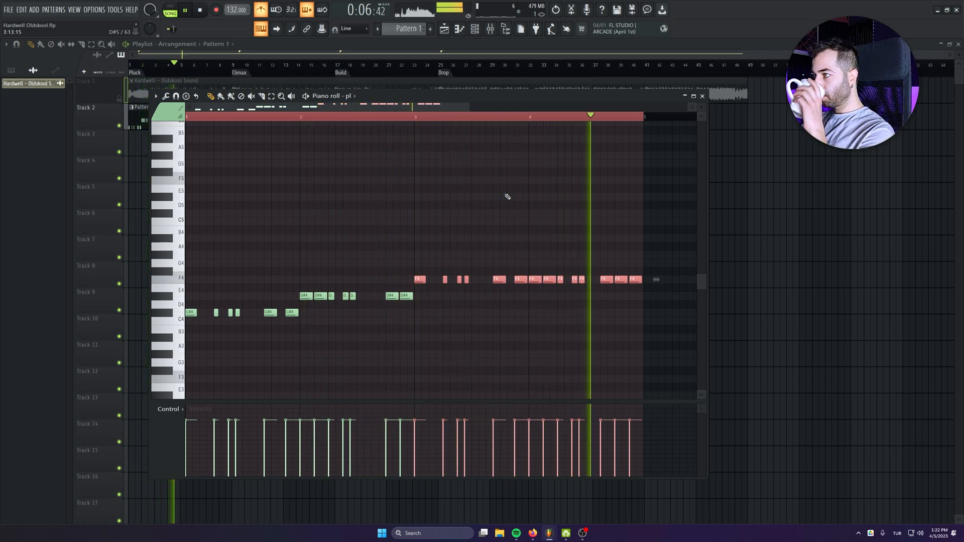
key(space)
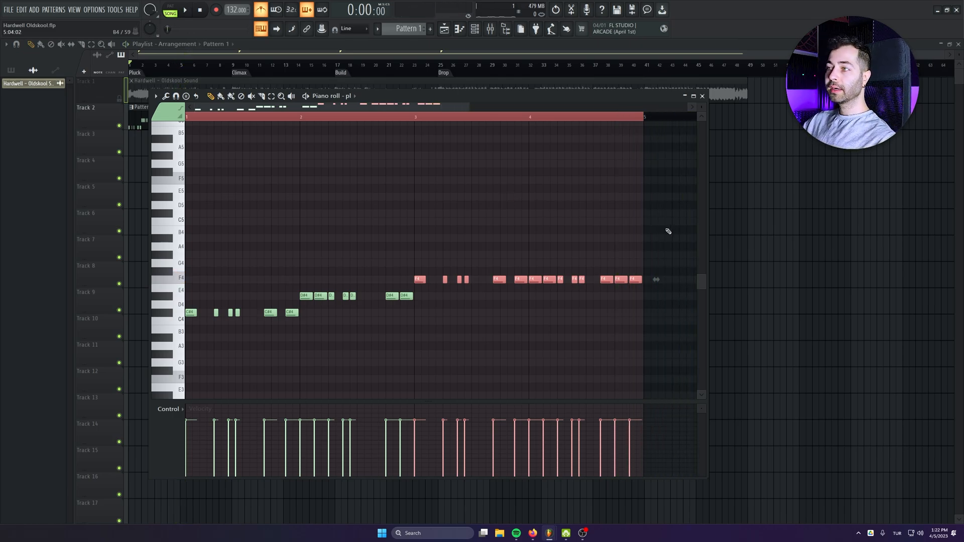
Copy all the melody notes one octave up, to C#5, D#5 and F5, keeping the original layer.
scroll(277, 271, up, 4)
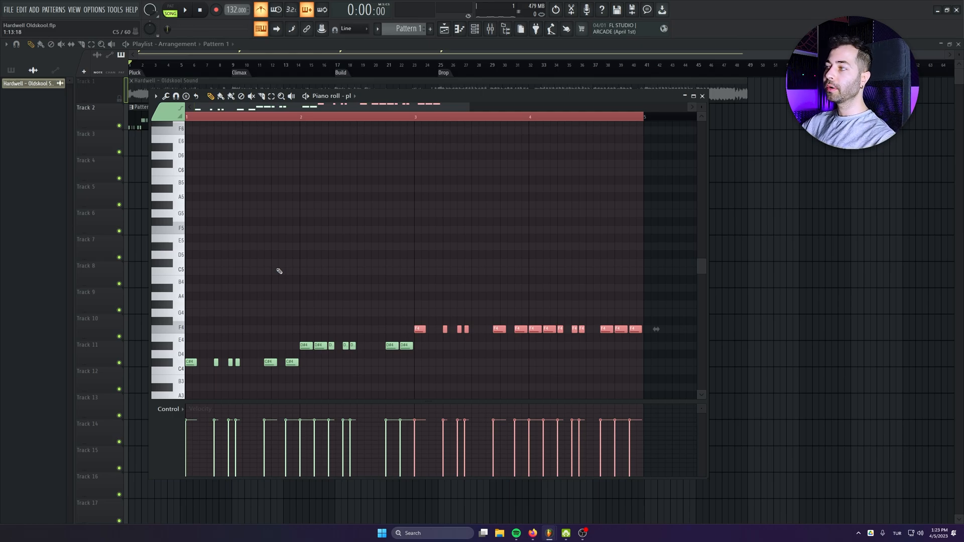
key(ctrl+a)
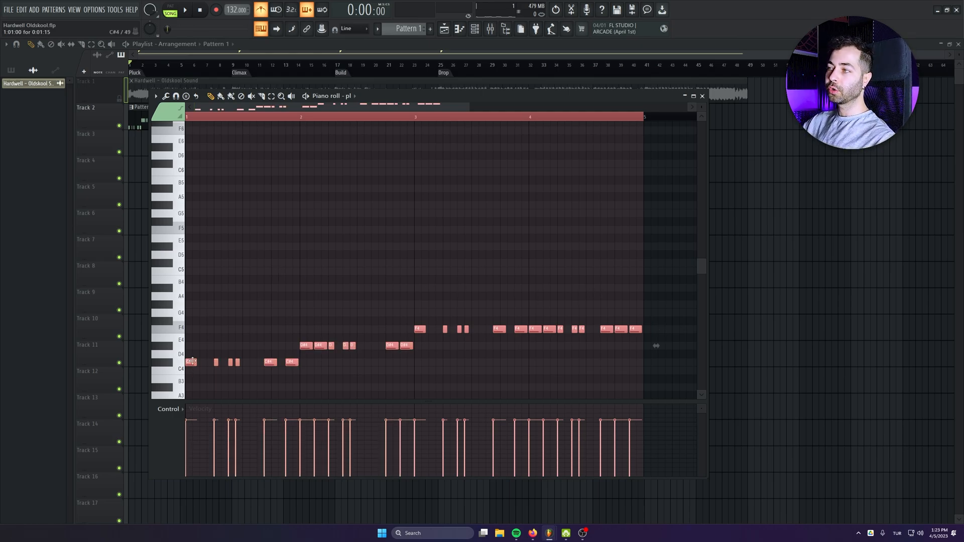
key(ctrl+Up)
key(ctrl+Down)
scroll(195, 364, up, 2)
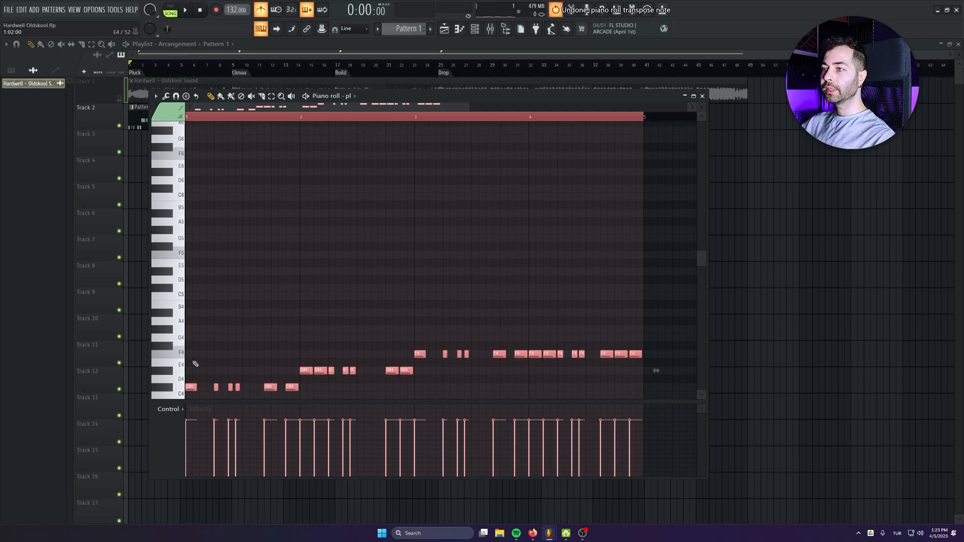
drag(191, 387, 115, 308)
scroll(199, 311, up, 1)
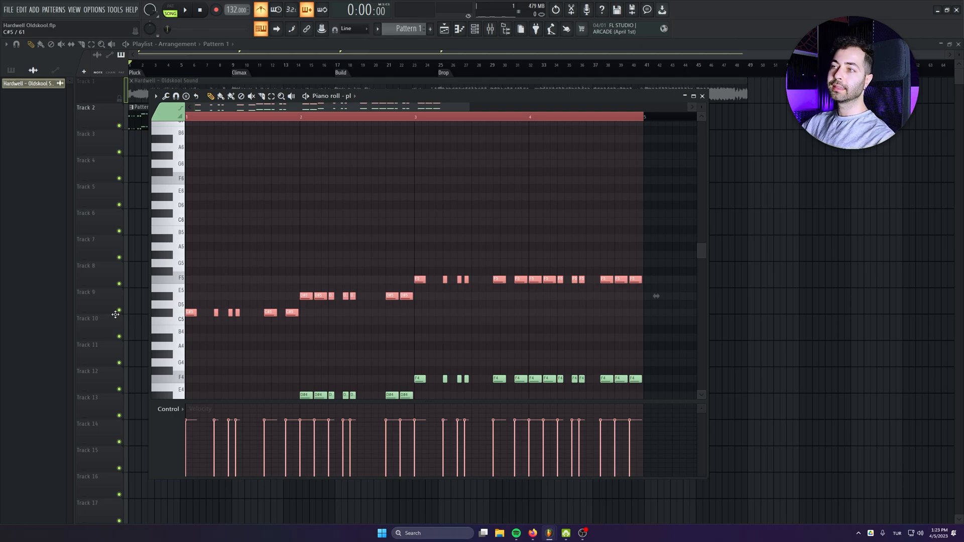
Copy the upper layer four semitones up, to F5 in bar 1, G5 in bar 2 and A5 in bars 3 and 4.
key(ctrl+z)
drag(189, 312, 343, 313)
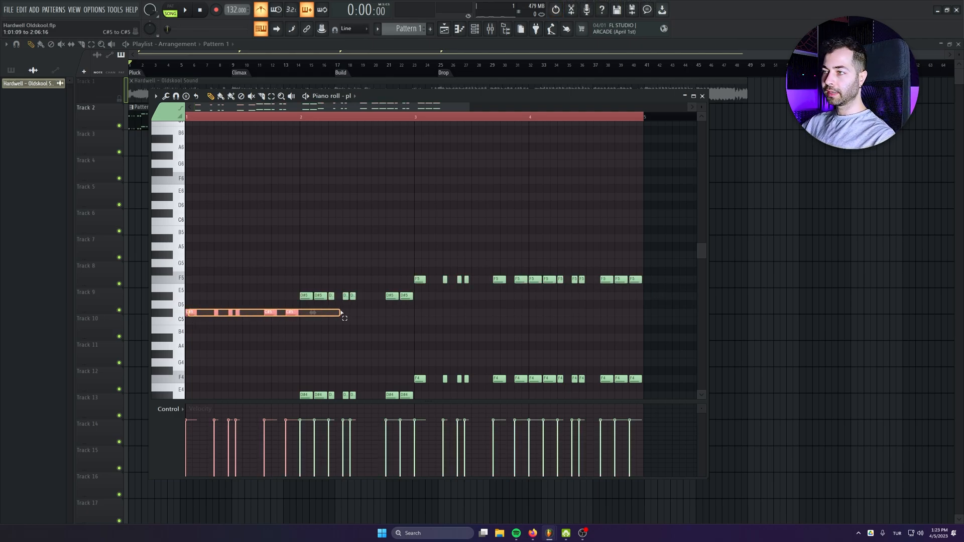
drag(195, 296, 277, 296)
drag(190, 280, 297, 280)
mouse_move(651, 255)
mouse_down()
mouse_move(177, 325)
mouse_move(196, 260)
mouse_move(177, 287)
mouse_up()
drag(661, 270, 617, 284)
Lower the A5 notes in bars 3 and 4 to G#5 and play back the chords.
drag(390, 237, 653, 255)
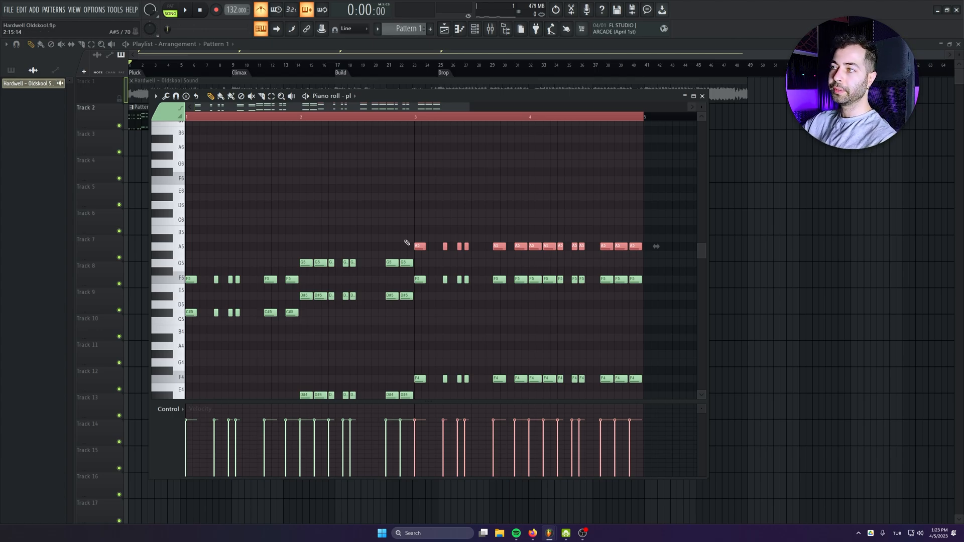
drag(646, 278, 403, 253)
drag(395, 235, 652, 252)
drag(636, 250, 635, 259)
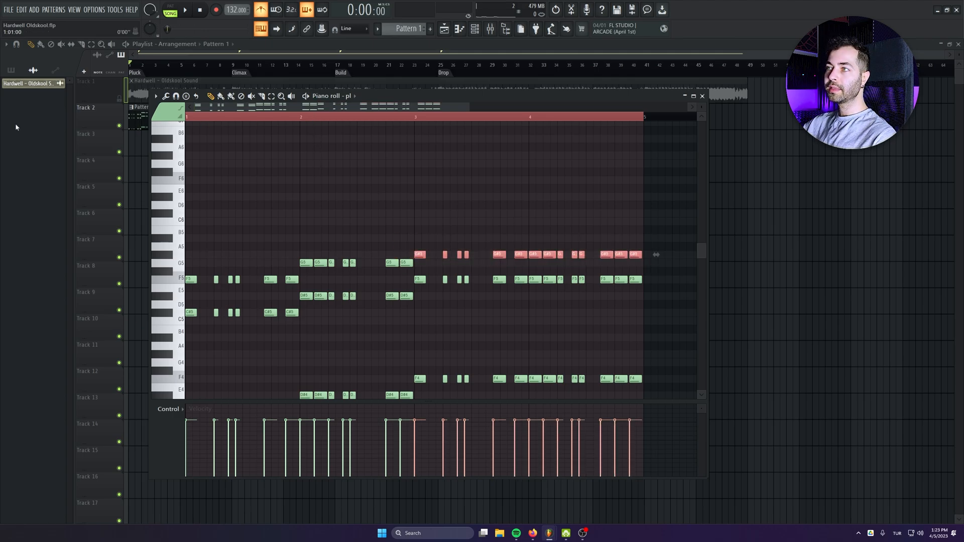
key(space)
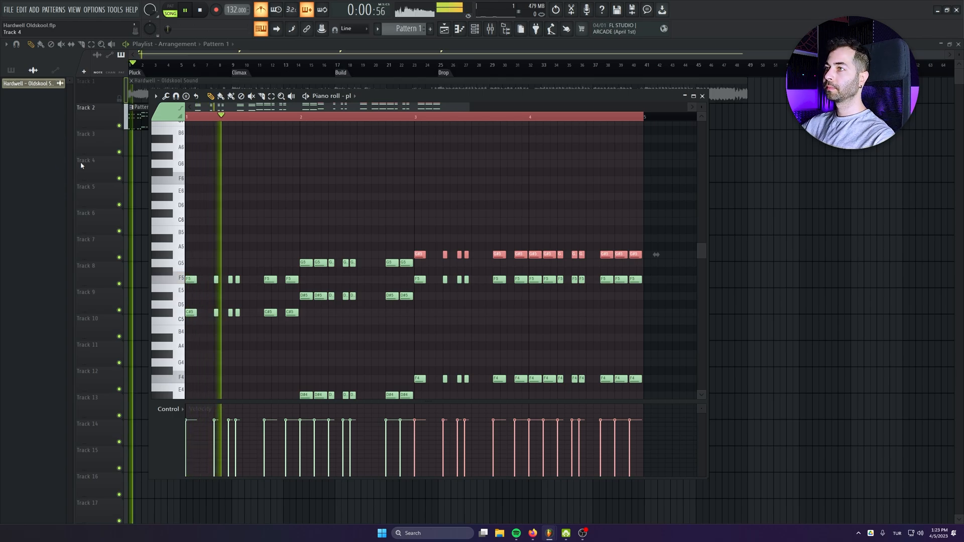
scroll(507, 285, down, 3)
scroll(507, 285, down, 1)
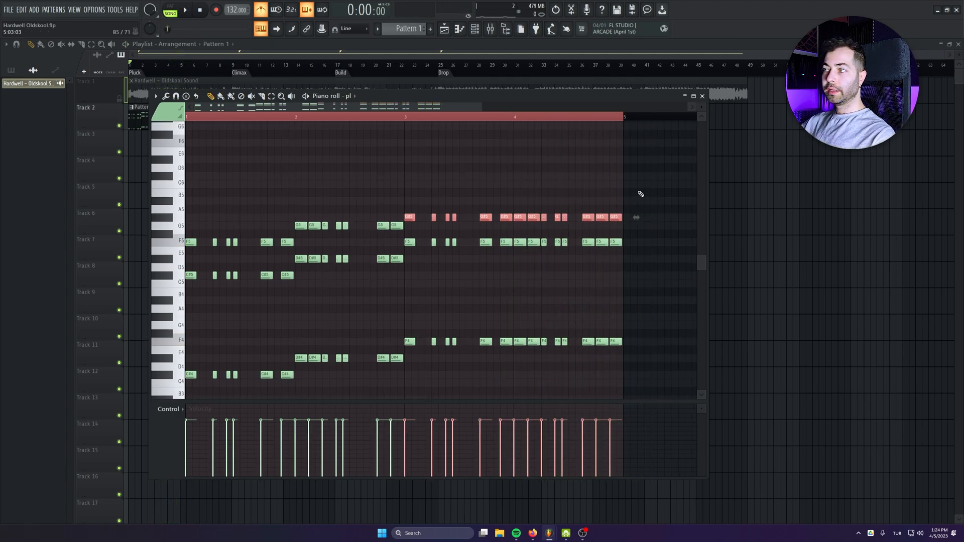
Transpose the top voice in all four bars up one octave, to F6, G6 and G#6.
drag(638, 190, 408, 224)
drag(297, 230, 187, 249)
scroll(394, 318, up, 2)
key(ctrl+Up)
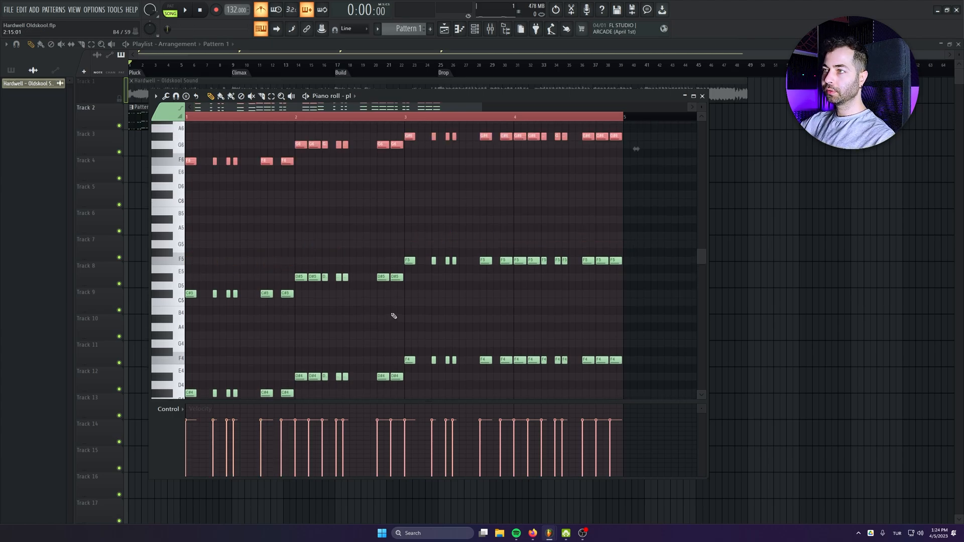
Examine the middle voice across all bars and the spacing of bar 1's C#5 and F6 notes.
drag(640, 224, 184, 319)
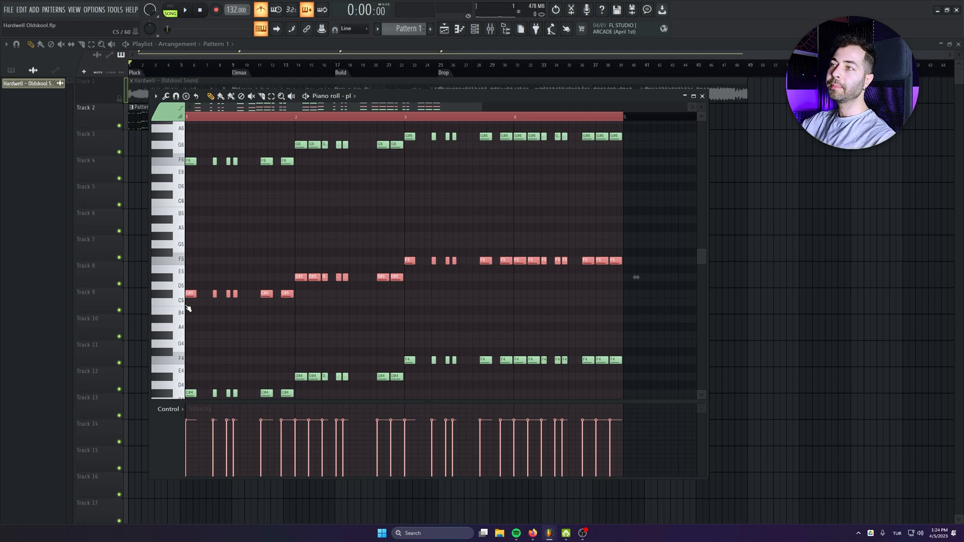
drag(313, 302, 182, 301)
drag(290, 144, 178, 340)
scroll(297, 335, up, 3)
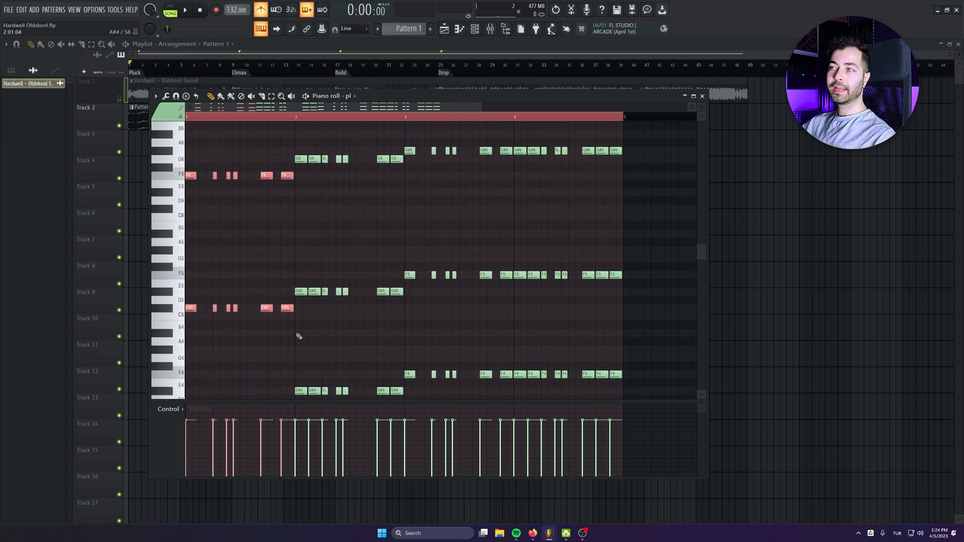
drag(309, 304, 187, 311)
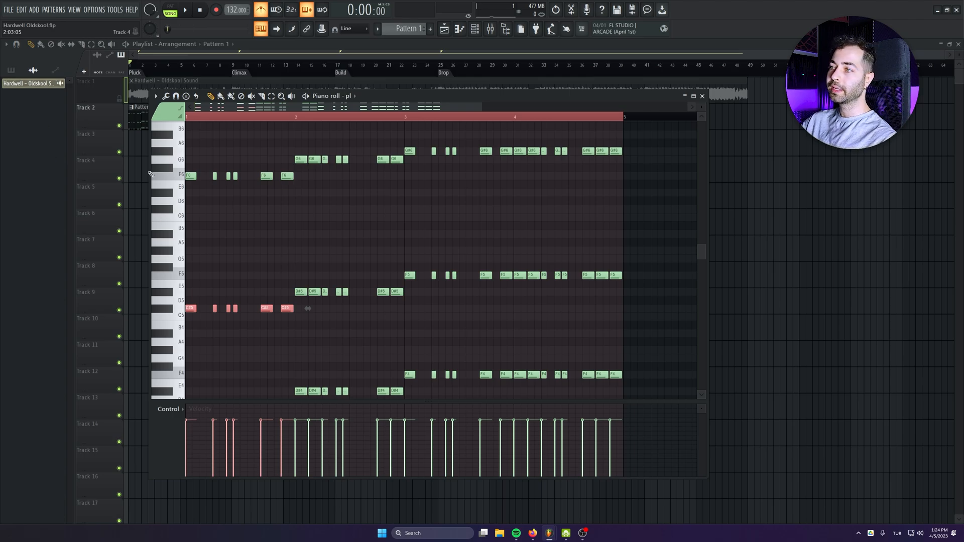
scroll(200, 216, down, 3)
scroll(220, 241, up, 3)
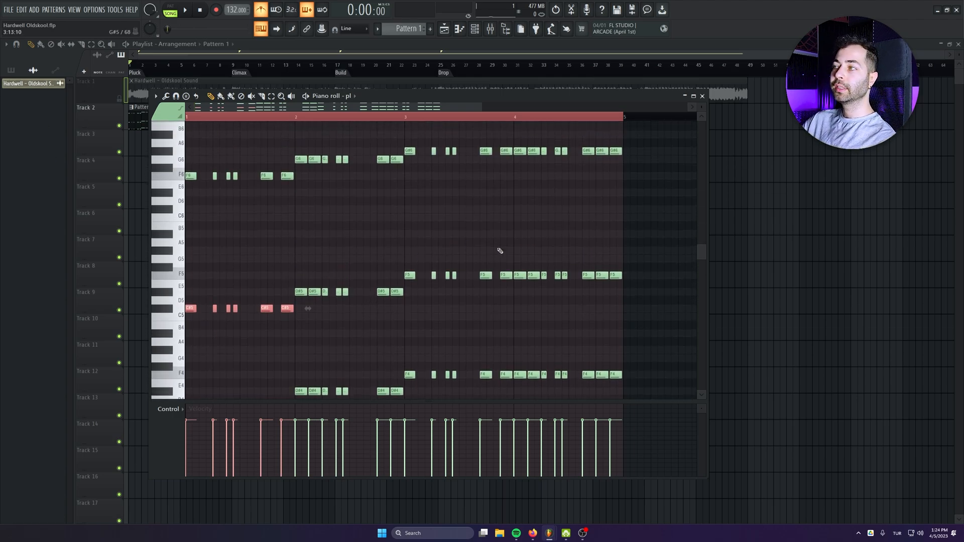
Copy the middle voice of C#5, D#5 and F5 seven semitones up, to G#5, A#5 and C6.
drag(641, 243, 190, 309)
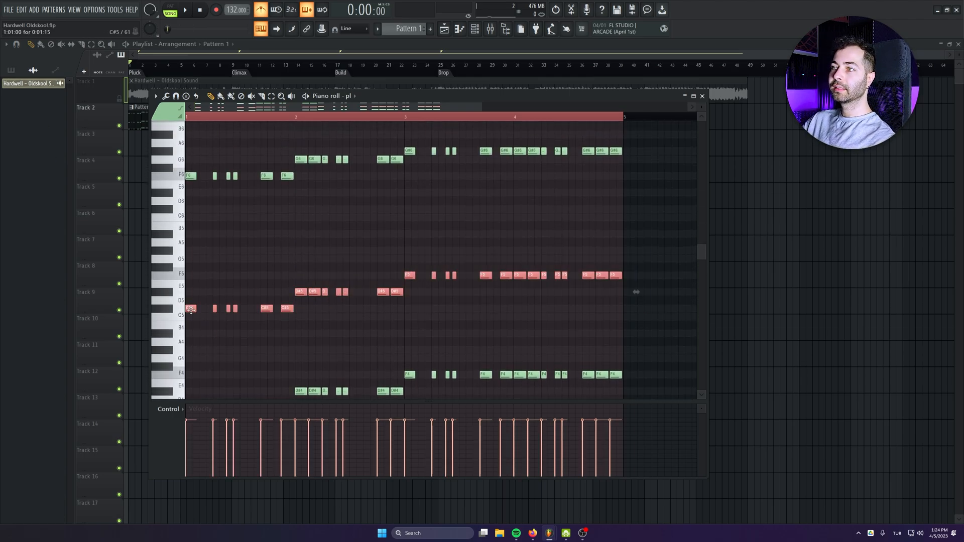
drag(649, 139, 185, 230)
drag(311, 305, 177, 308)
drag(200, 292, 178, 296)
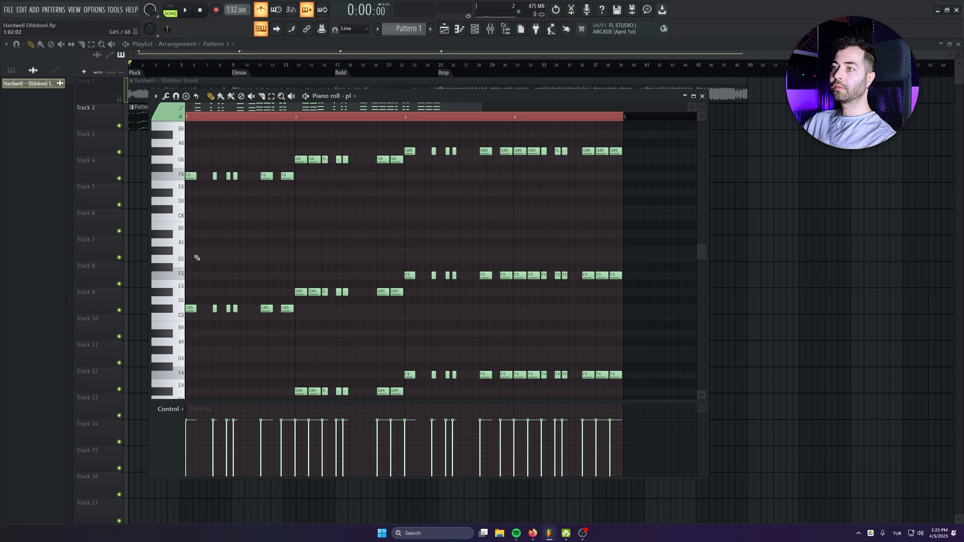
mouse_move(654, 230)
mouse_down()
mouse_move(193, 338)
mouse_move(235, 306)
mouse_move(181, 246)
mouse_up()
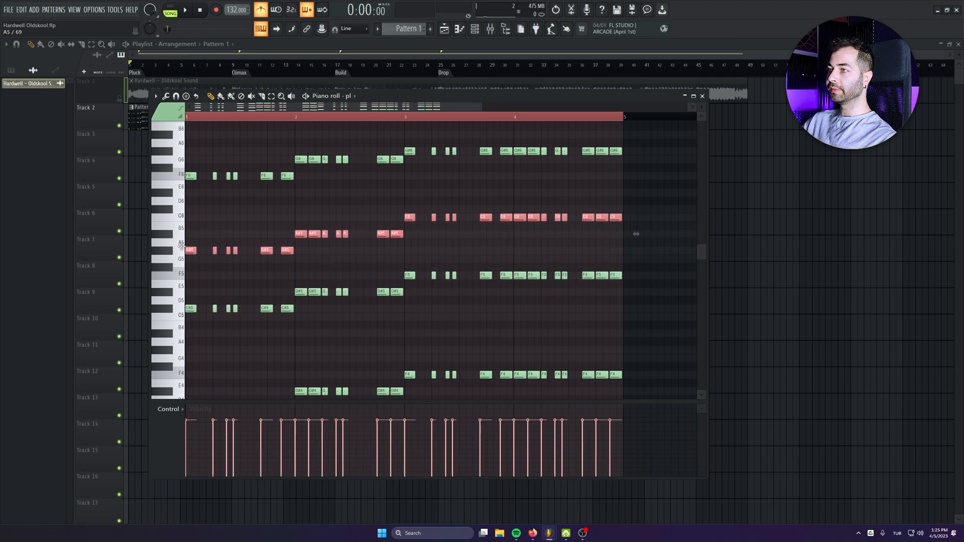
drag(306, 251, 185, 257)
drag(366, 218, 637, 215)
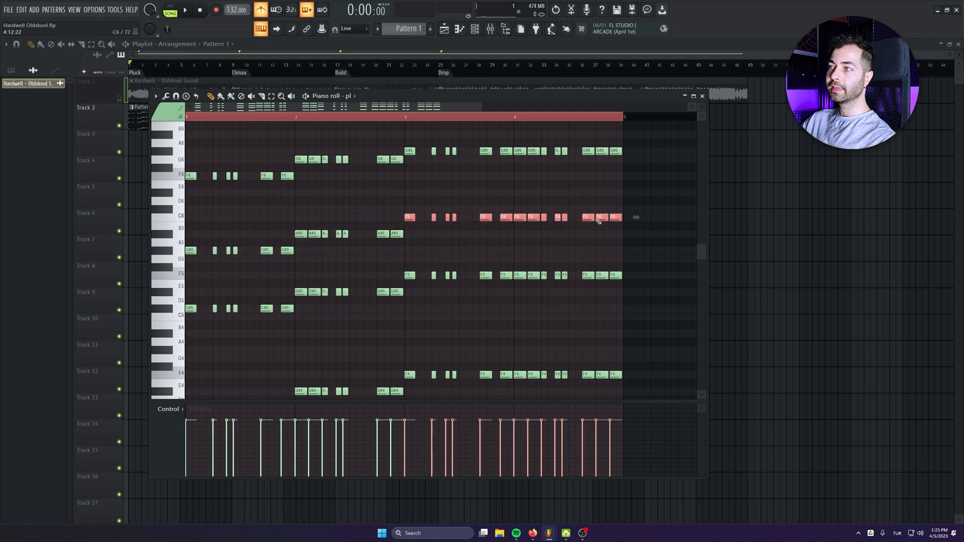
Set the piano roll's scale highlighting to Minor Natural (Aeolian).
click(156, 95)
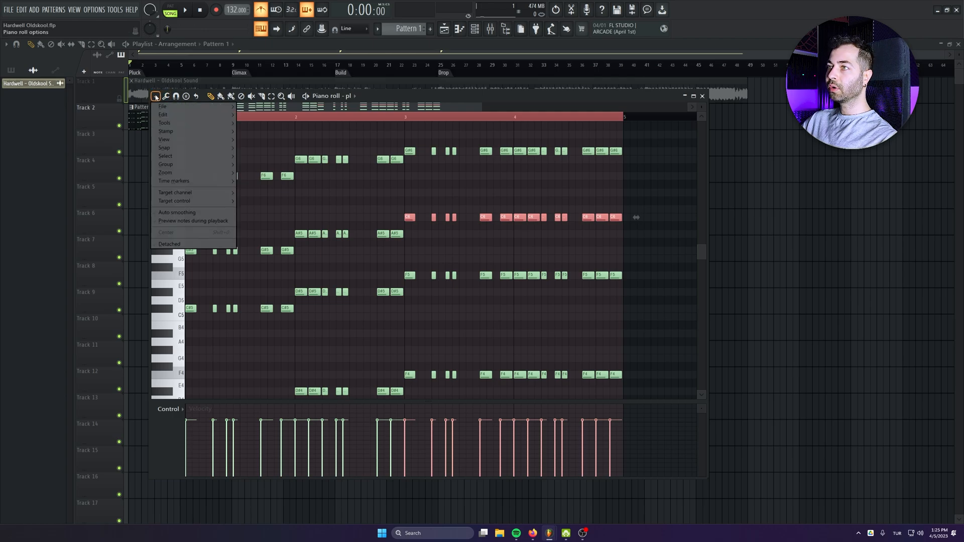
mouse_move(166, 139)
mouse_move(293, 286)
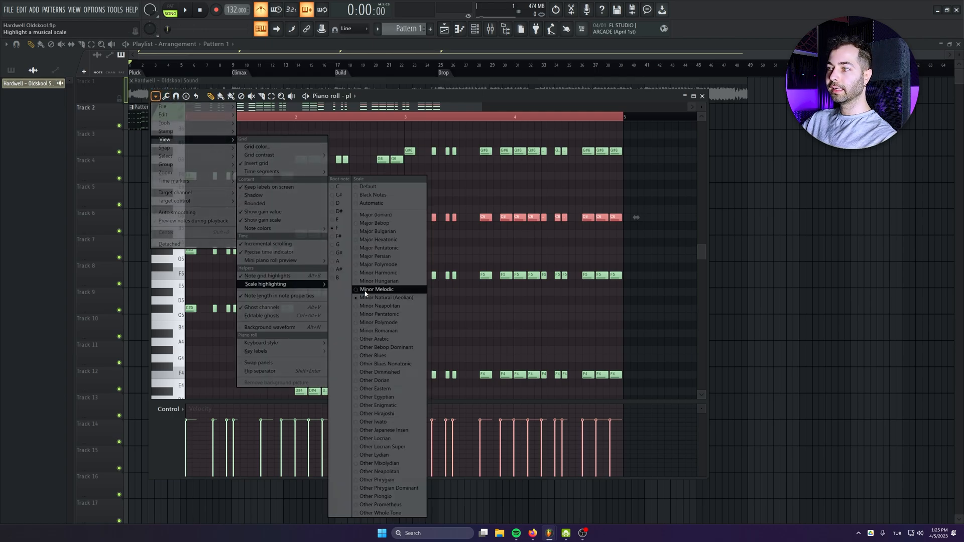
click(383, 299)
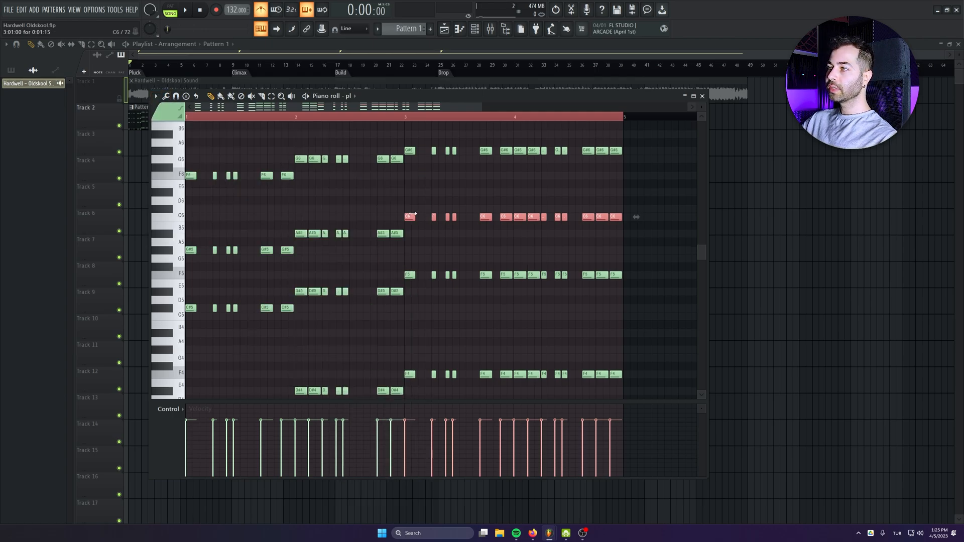
Clear the note and time selection and play back the full four-voice chord pattern from the start.
drag(312, 163, 642, 362)
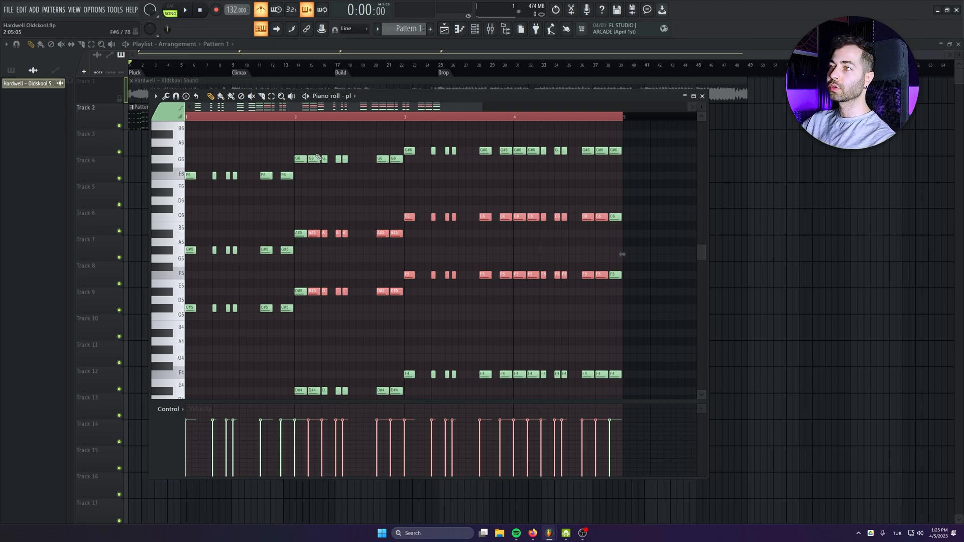
key(ctrl+d)
scroll(155, 221, up, 2)
scroll(338, 287, down, 3)
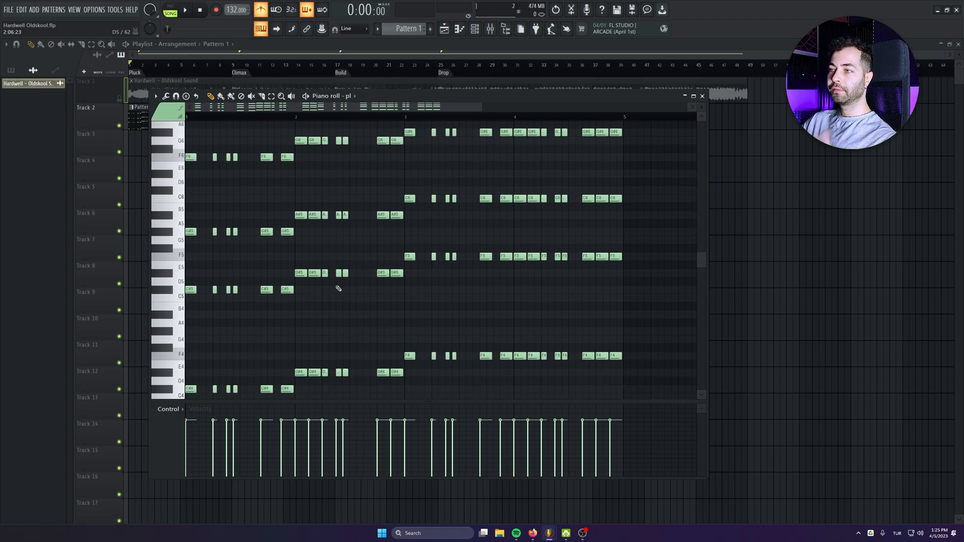
scroll(338, 287, up, 1)
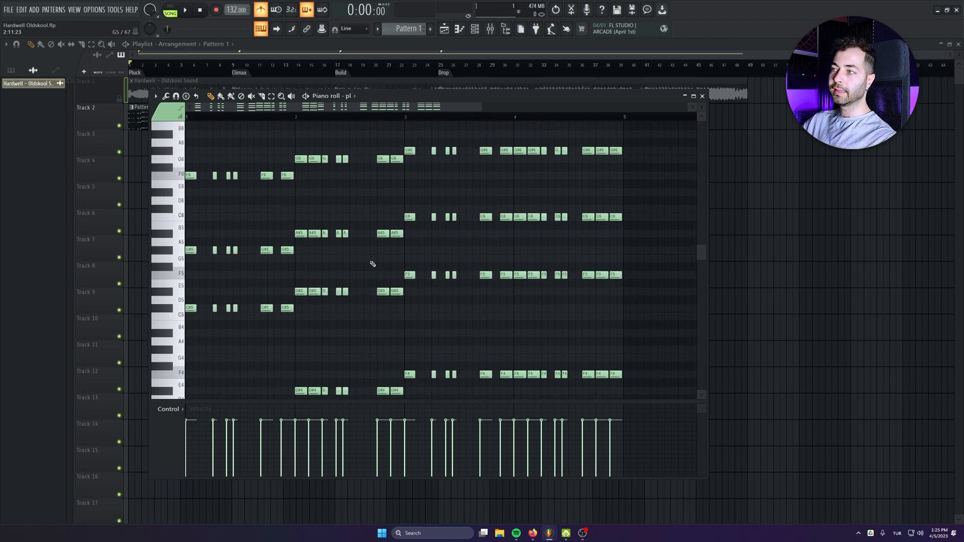
key(space)
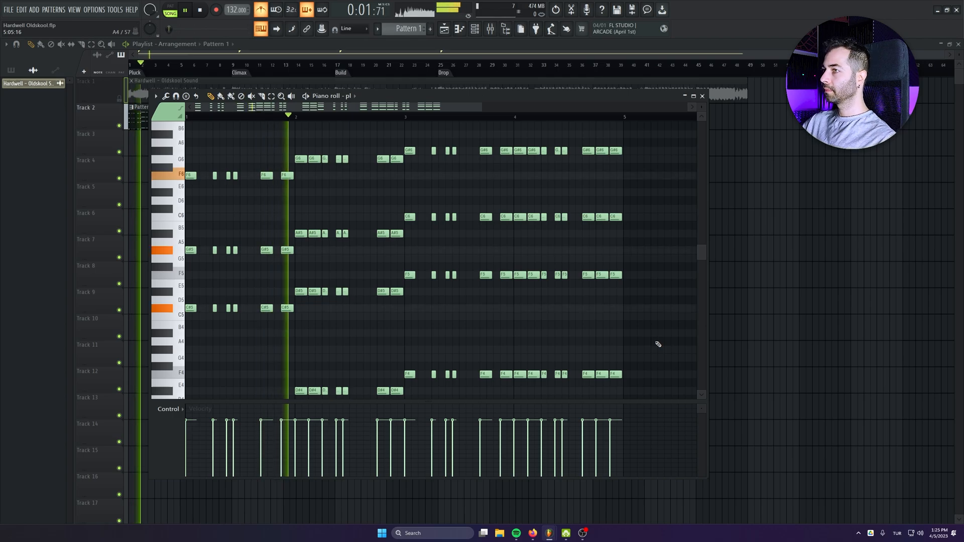
scroll(657, 344, down, 1)
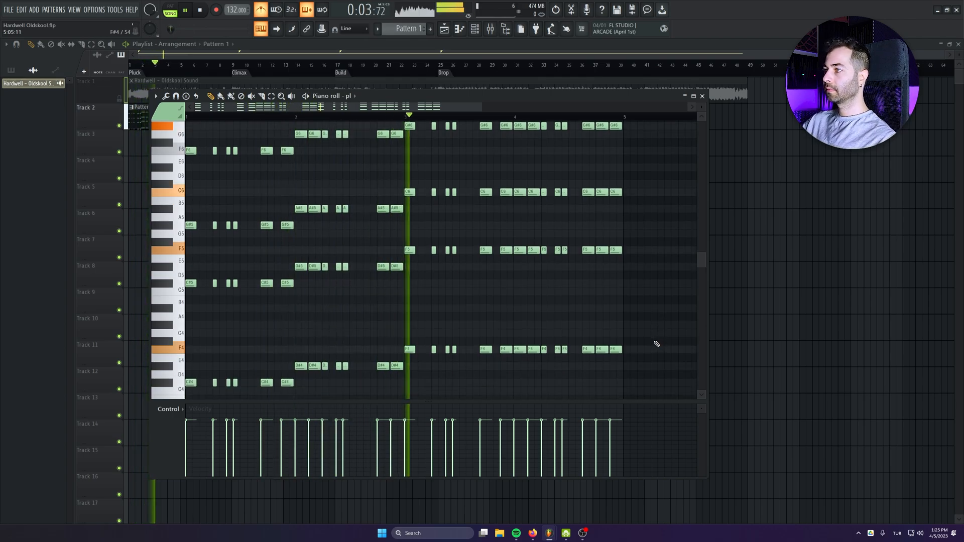
Transpose all notes of the four-bar chord pattern down one octave and maximize the piano roll.
scroll(657, 344, up, 1)
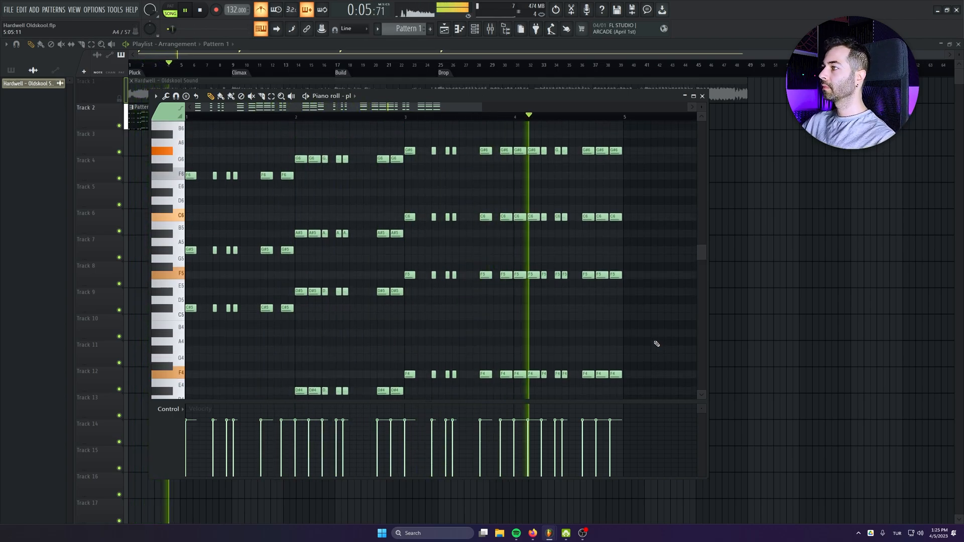
key(space)
key(ctrl+a)
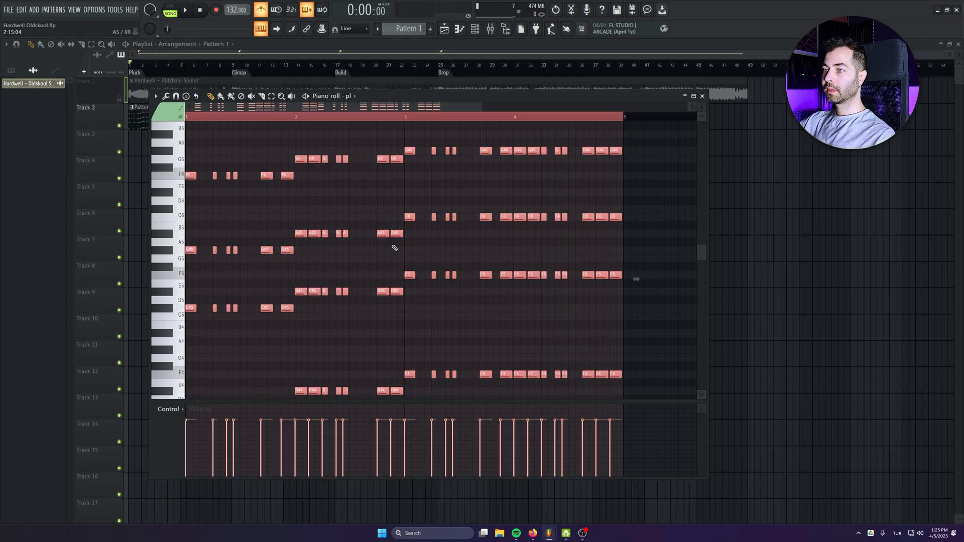
key(ctrl+Down)
double_click(511, 101)
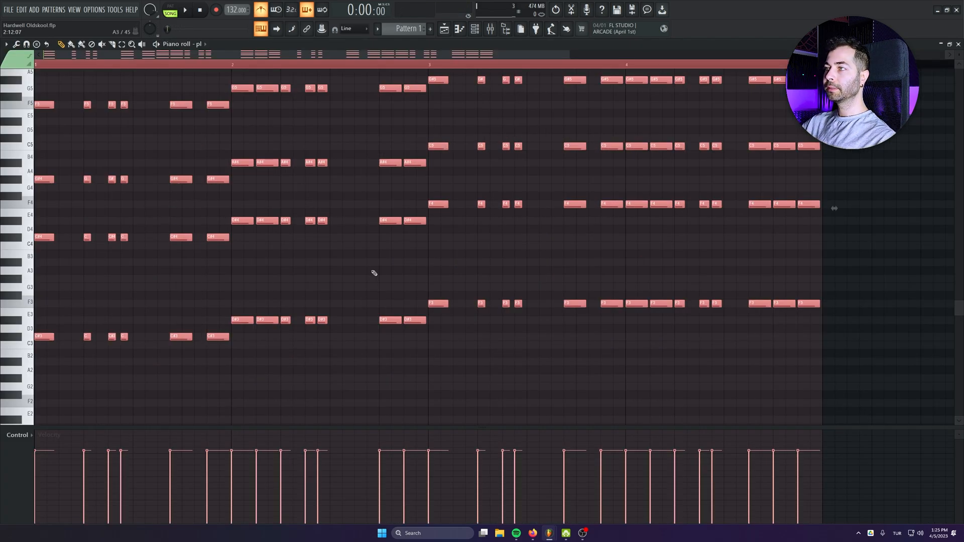
scroll(415, 314, up, 3)
Play back the lowered chord pattern, then clear the note selection and save the project.
key(space)
scroll(416, 315, down, 2)
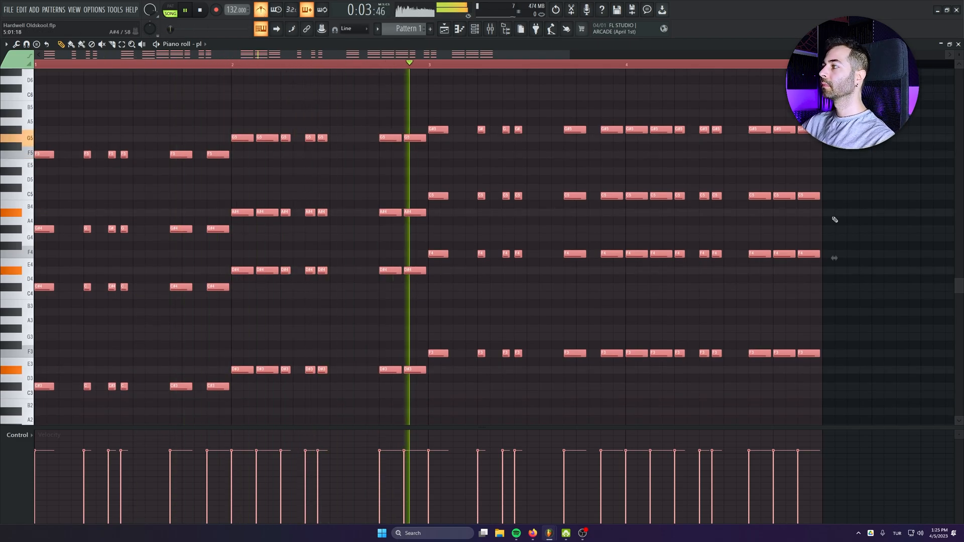
ctrl+click(850, 289)
key(ctrl+s)
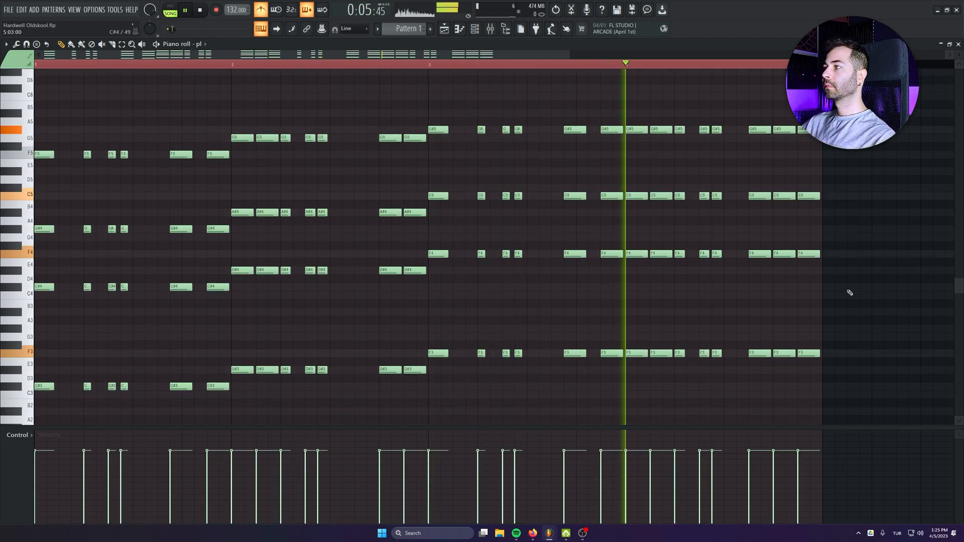
key(space)
Move all voices of the last three chords in bar 4 down two semitones and start playback.
drag(806, 310, 524, 345)
drag(456, 143, 551, 401)
scroll(552, 364, down, 5)
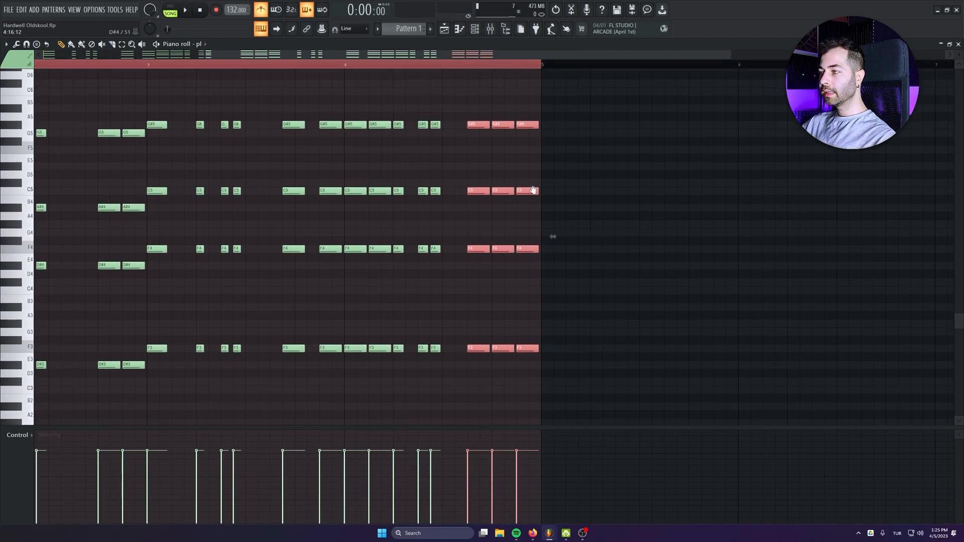
drag(473, 274, 473, 293)
key(space)
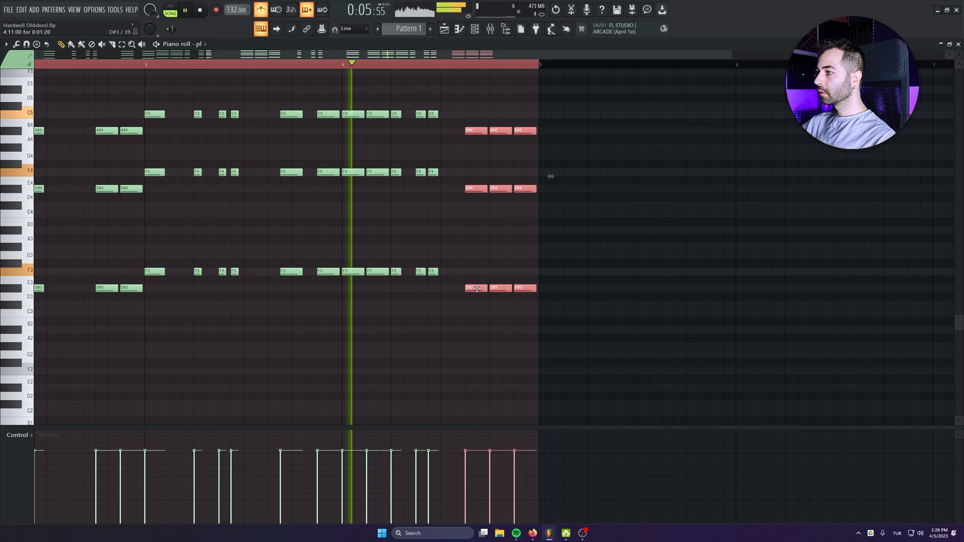
Try lowering bar 4's last three chords two more semitones and removing their top notes, then undo these changes.
drag(477, 288, 478, 307)
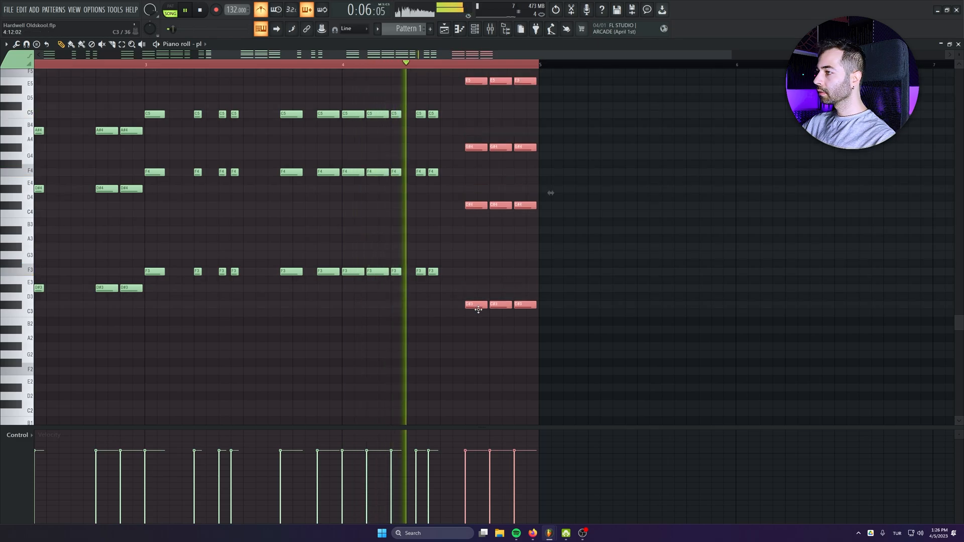
scroll(480, 310, up, 3)
key(space)
right_click(476, 156)
key(space)
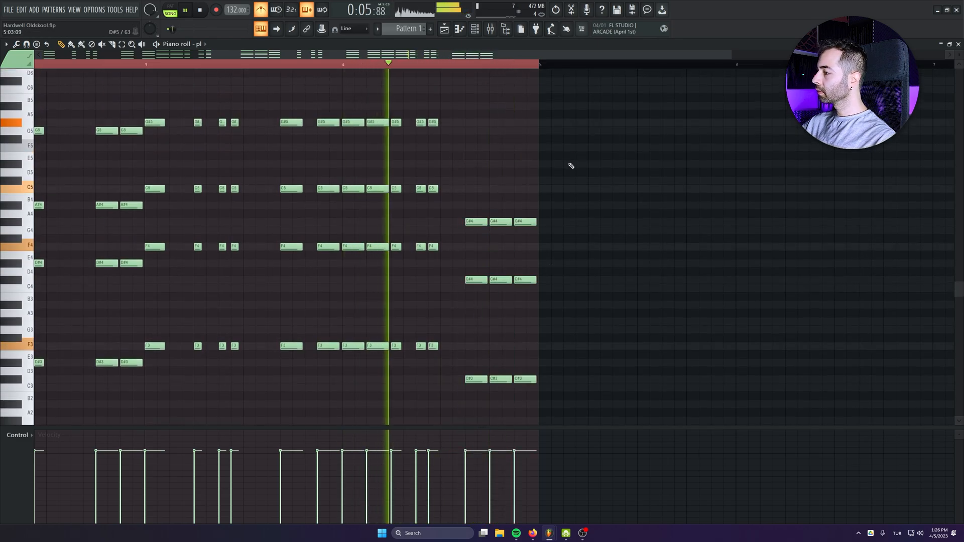
click(567, 379)
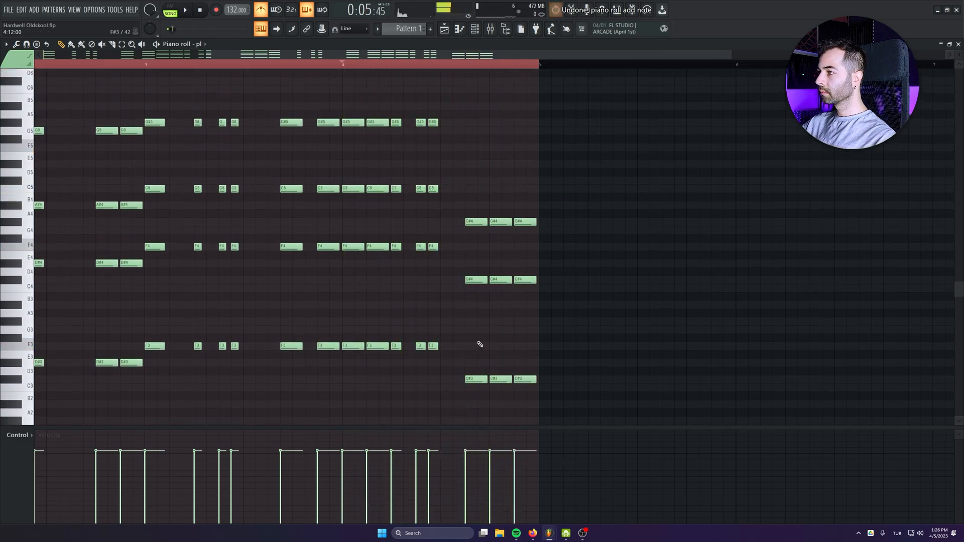
key(ctrl+z)
key(ctrl+z)
key(ctrl+z)
Raise the top F#5 notes of bar 4's last three chords one semitone to G5.
key(space)
right_click(500, 139)
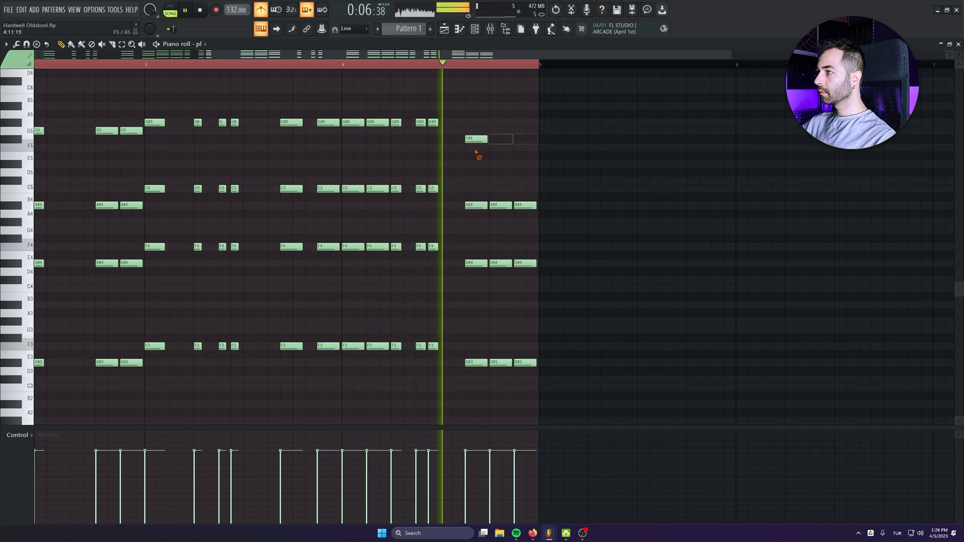
key(space)
key(ctrl+z)
drag(459, 140, 585, 140)
key(space)
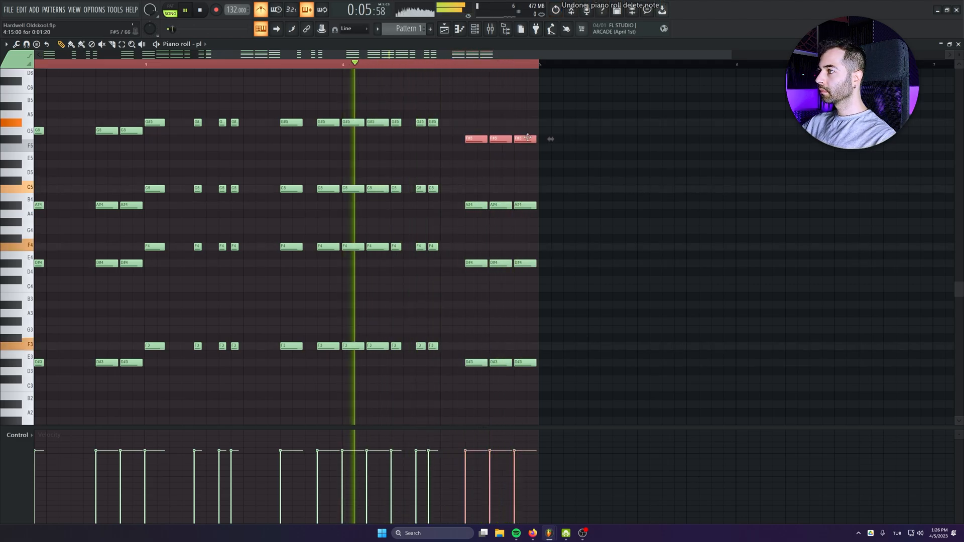
key(shift+Up)
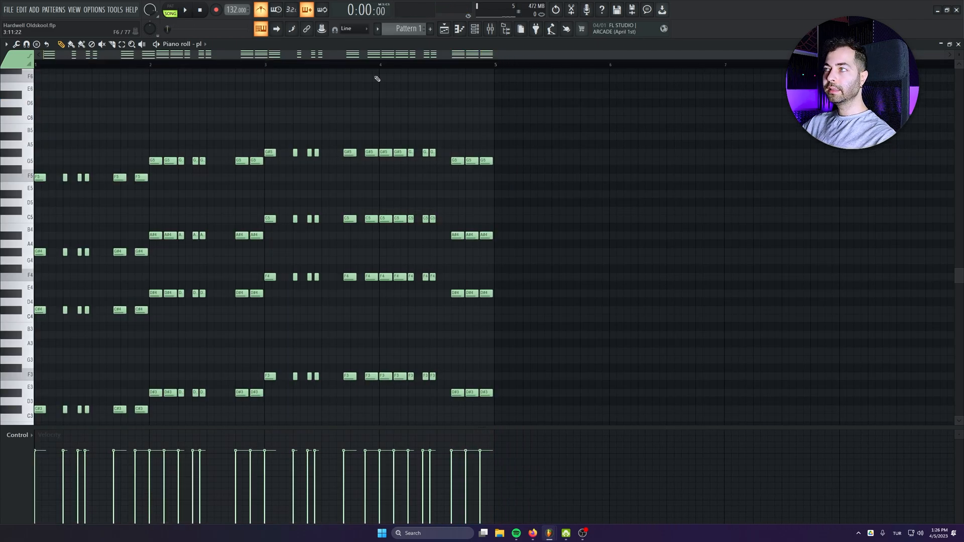
Examine the voices of the finished chord progression across all four bars.
scroll(535, 133, down, 1)
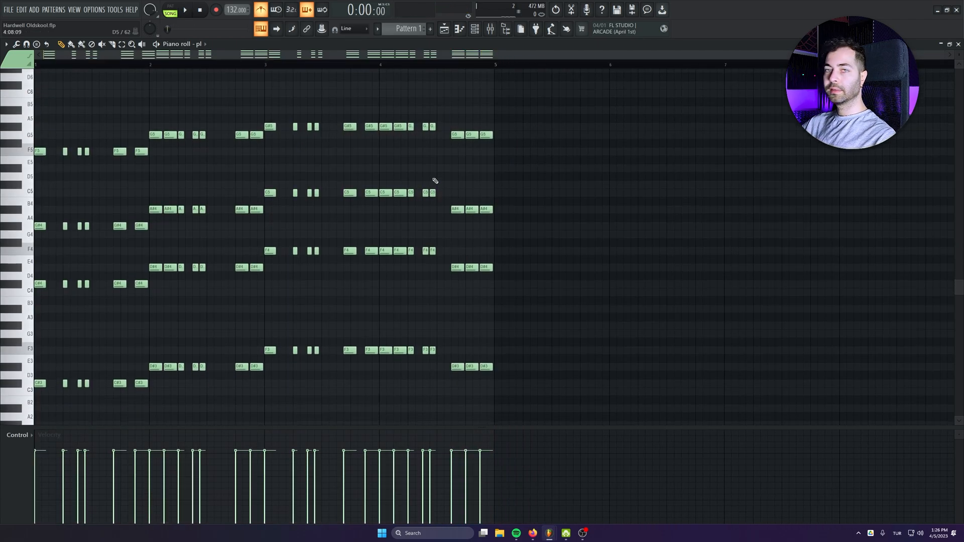
scroll(301, 190, up, 1)
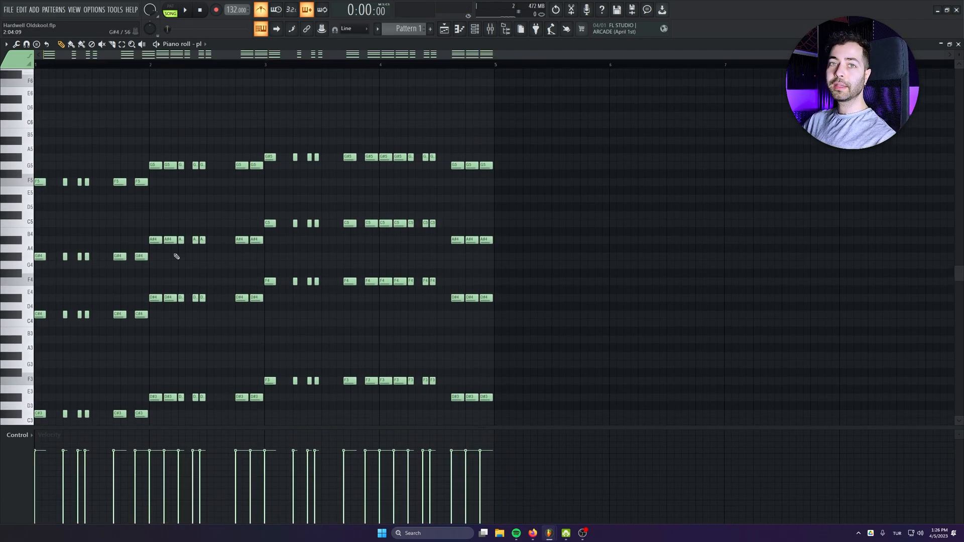
scroll(103, 301, up, 3)
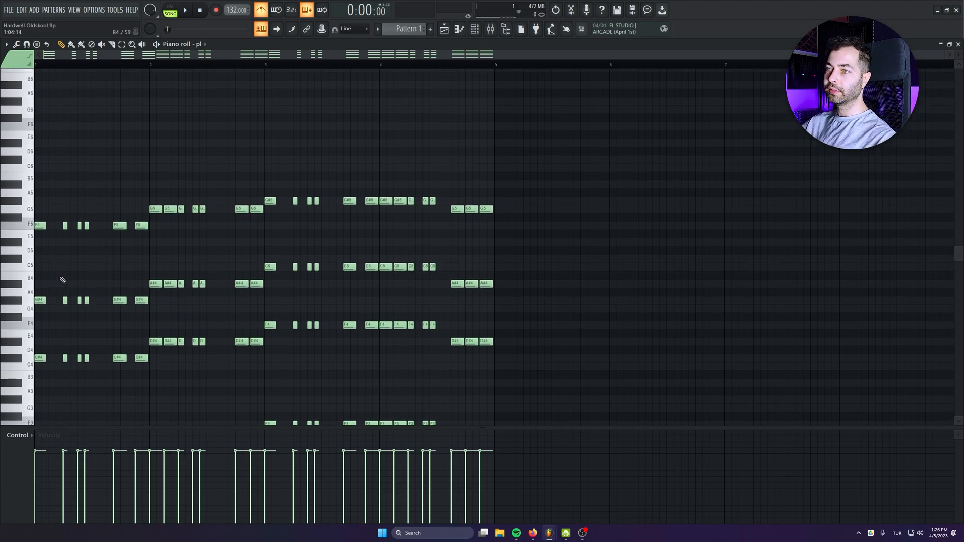
scroll(60, 275, up, 2)
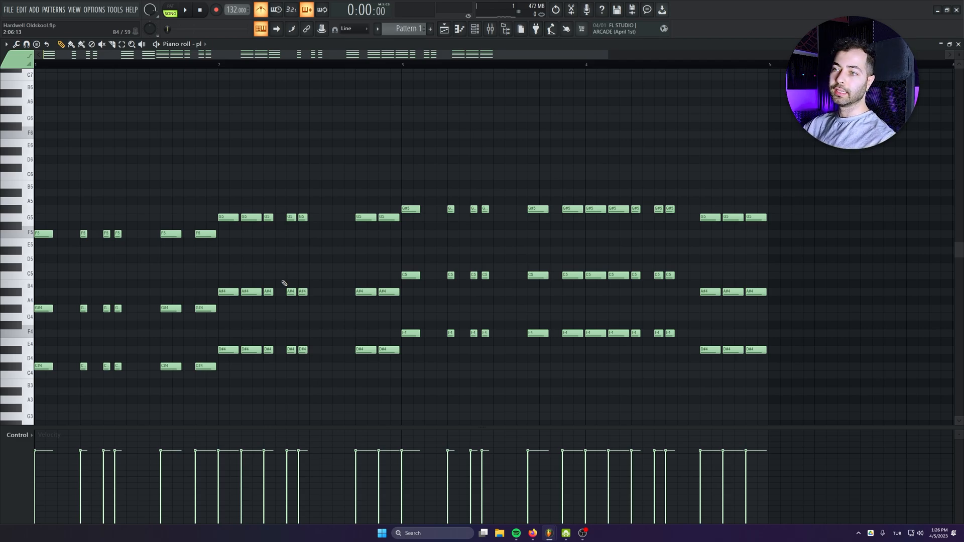
scroll(284, 283, down, 1)
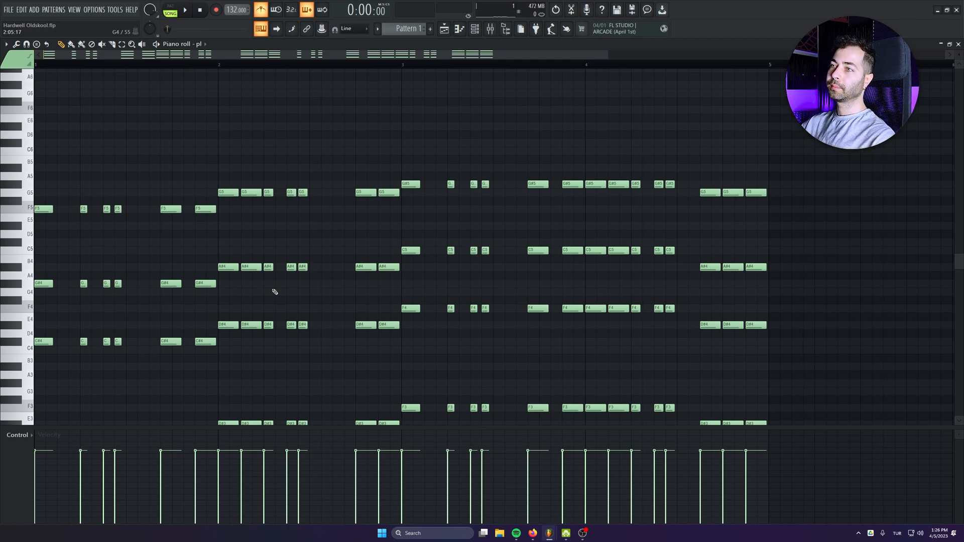
scroll(297, 239, up, 1)
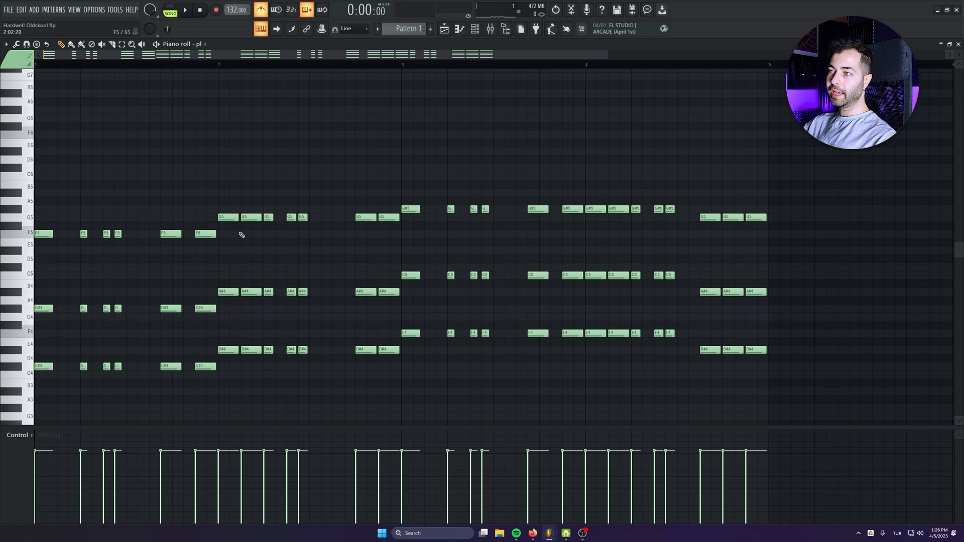
drag(237, 231, 115, 246)
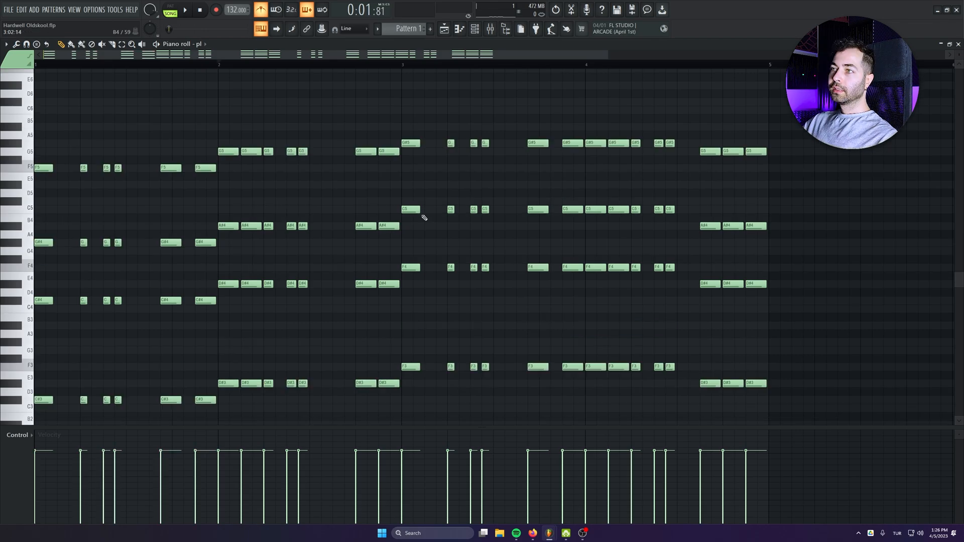
scroll(458, 355, up, 2)
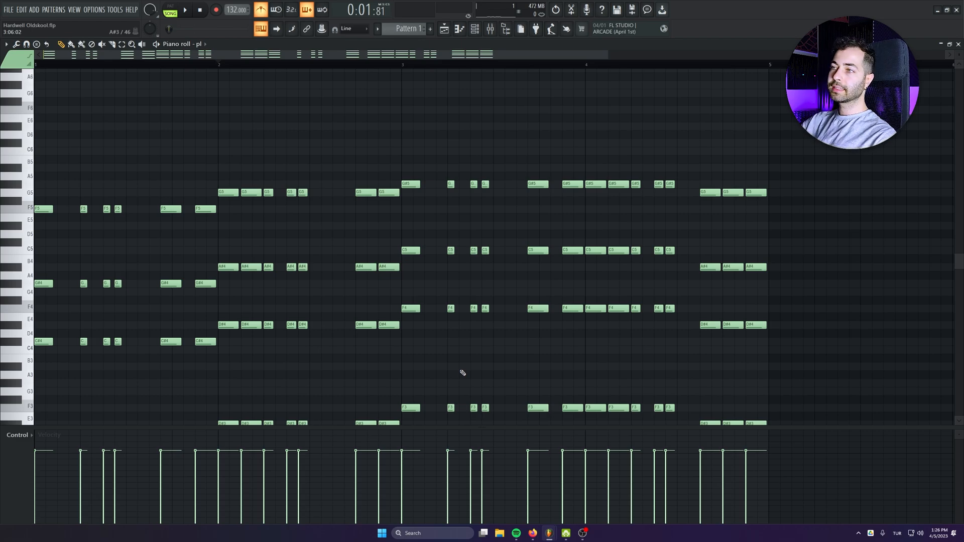
drag(539, 255, 174, 200)
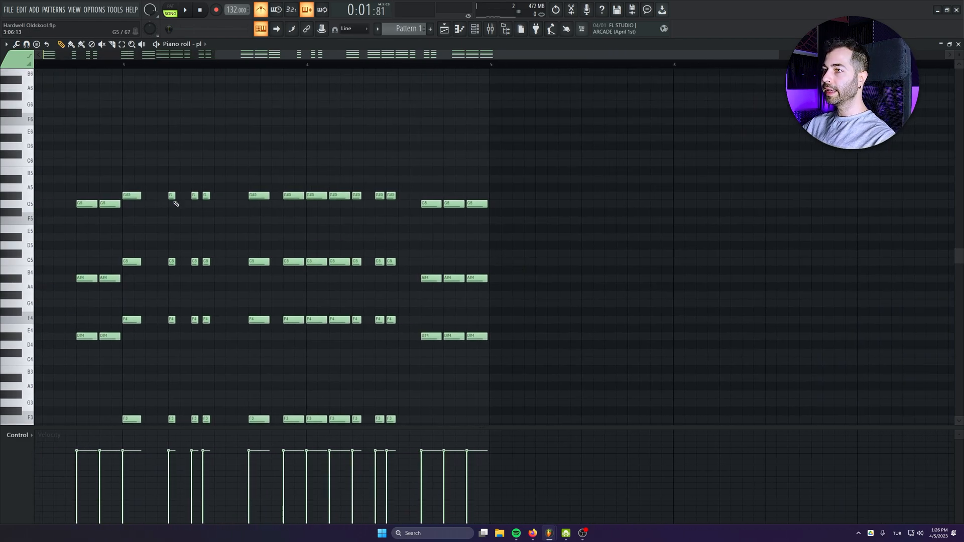
drag(69, 243, 193, 239)
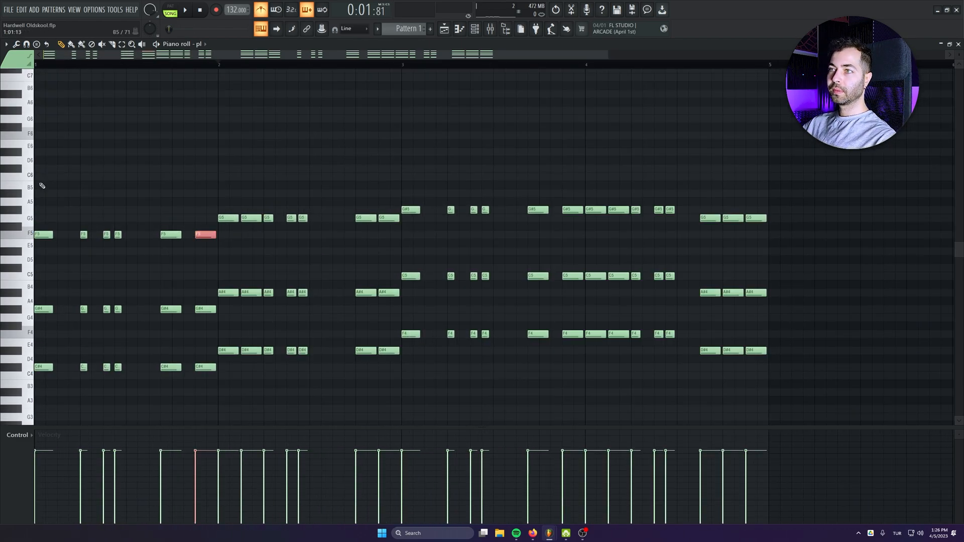
Place a melody note at C6 at the start of bar 1, audition it, and raise it one octave to C7.
drag(40, 226, 216, 253)
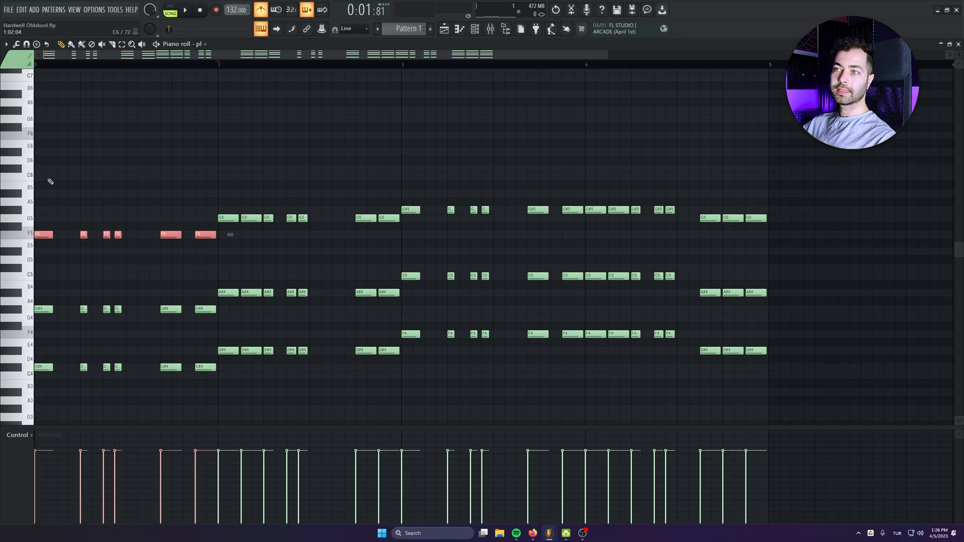
click(47, 176)
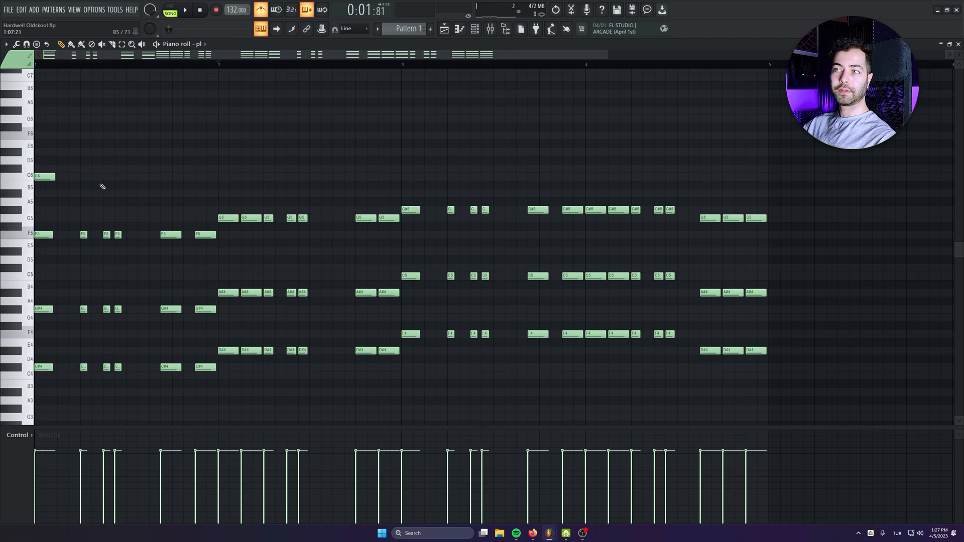
key(space)
key(space)
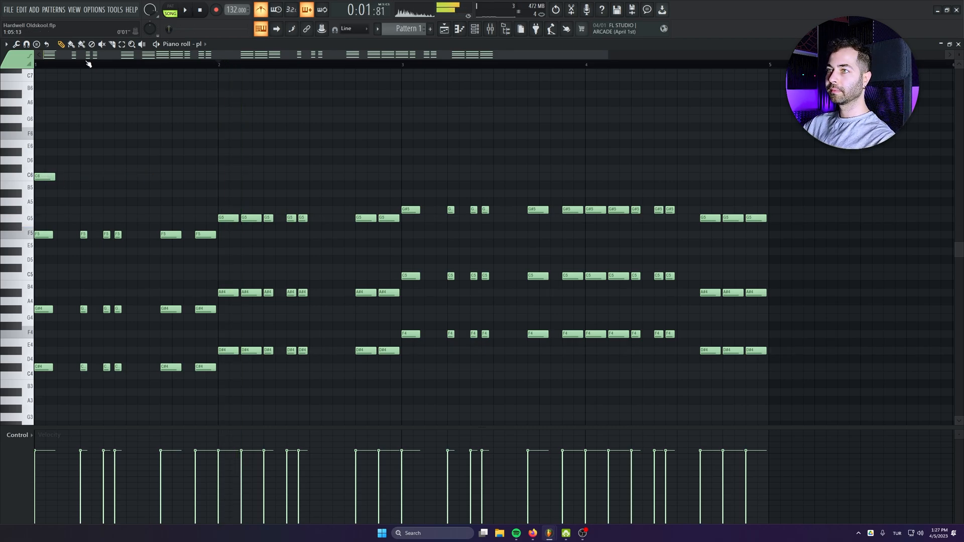
key(space)
key(space)
click(81, 67)
key(space)
key(space)
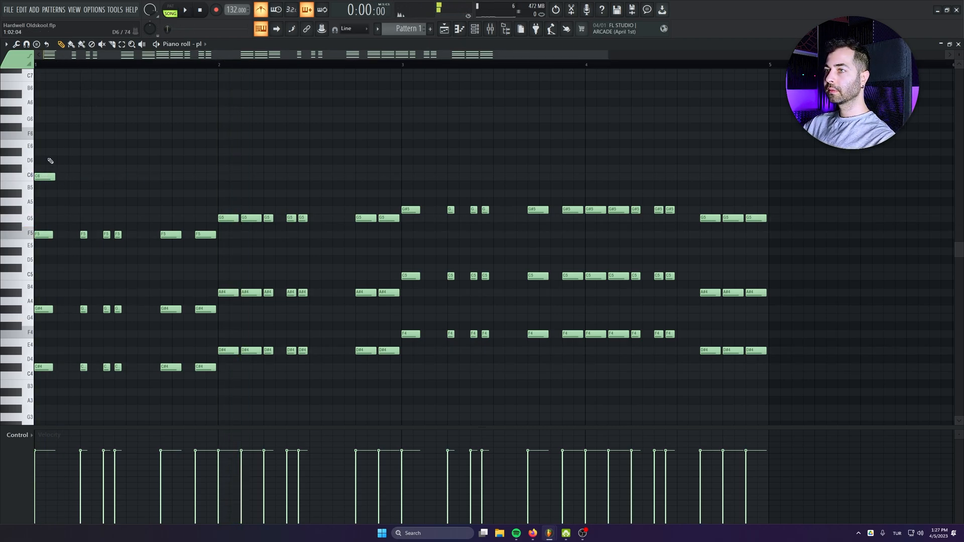
key(ctrl+Up)
scroll(71, 189, up, 3)
Add a short A#6 melody note above the second chord of bar 1 and play it back.
click(90, 170)
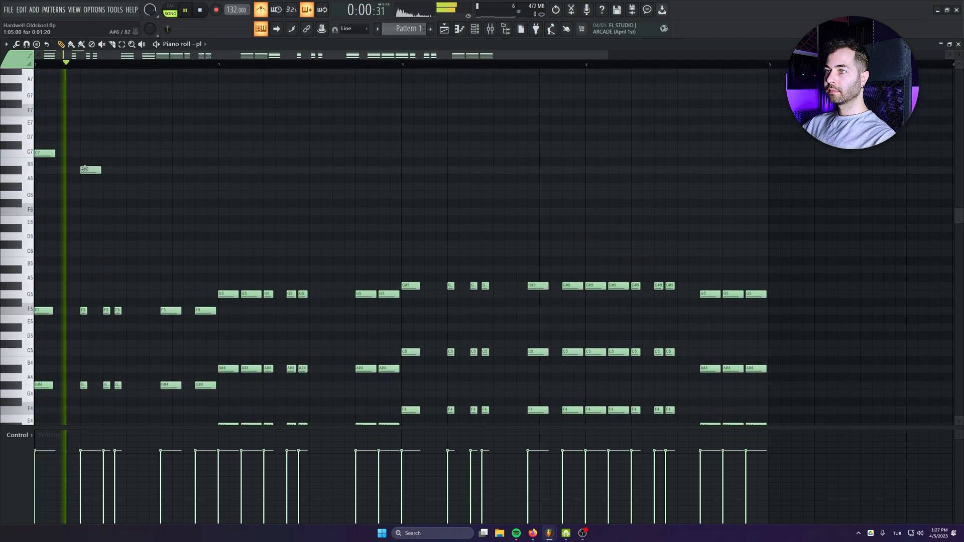
drag(104, 169, 89, 170)
right_click(103, 169)
key(space)
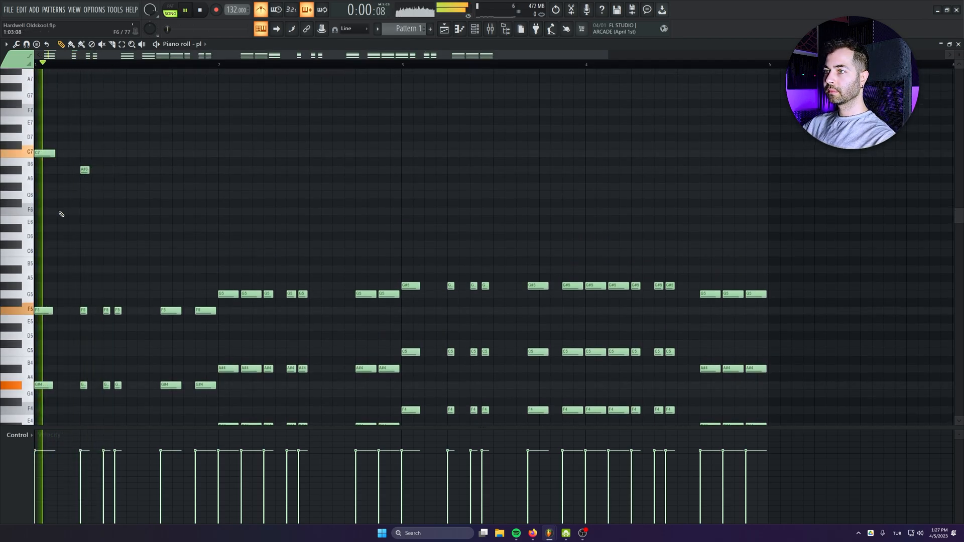
Continue the descending melody with short G#6 and G6 notes above bar 1's third and fourth chords.
scroll(65, 215, up, 3)
drag(296, 242, 314, 235)
key(space)
click(166, 179)
key(space)
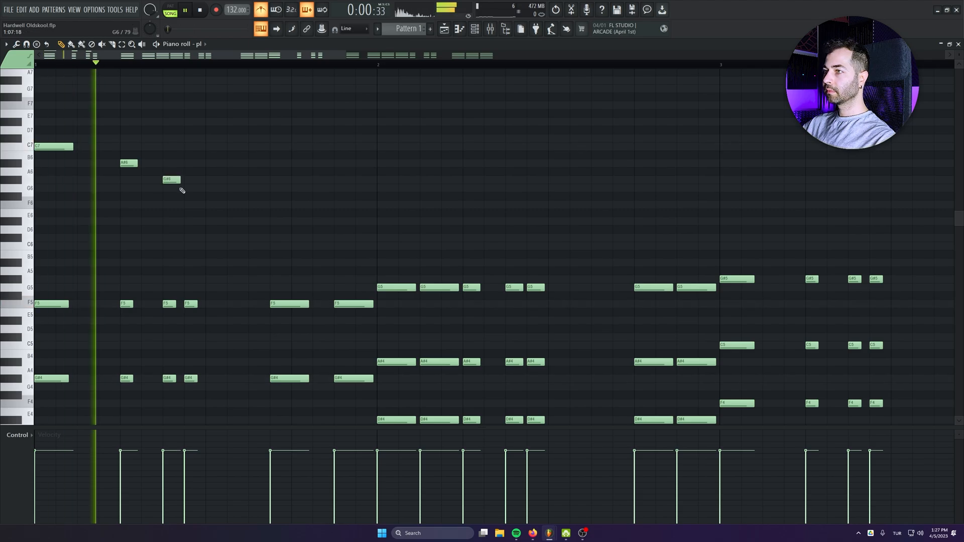
click(186, 189)
key(space)
Delete the lowest voice of C#3, D#3 and F3 notes across all four bars.
scroll(252, 301, down, 10)
scroll(225, 270, down, 2)
scroll(227, 272, up, 5)
scroll(297, 276, down, 4)
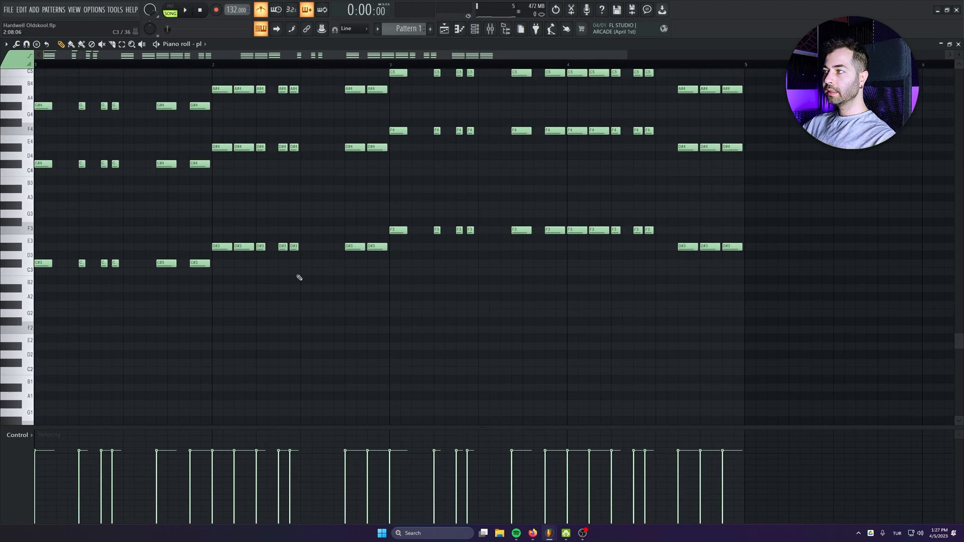
drag(560, 202, 60, 314)
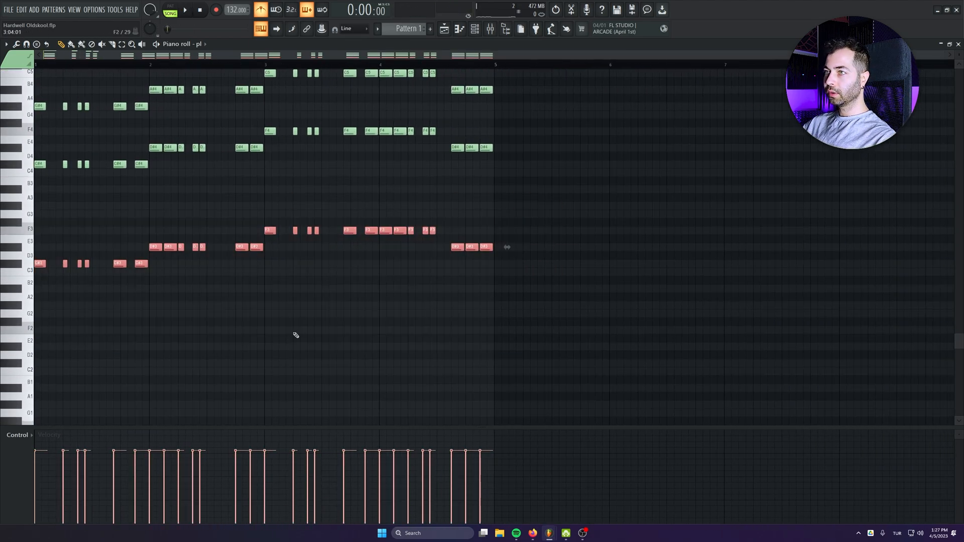
scroll(247, 241, up, 5)
scroll(382, 322, down, 2)
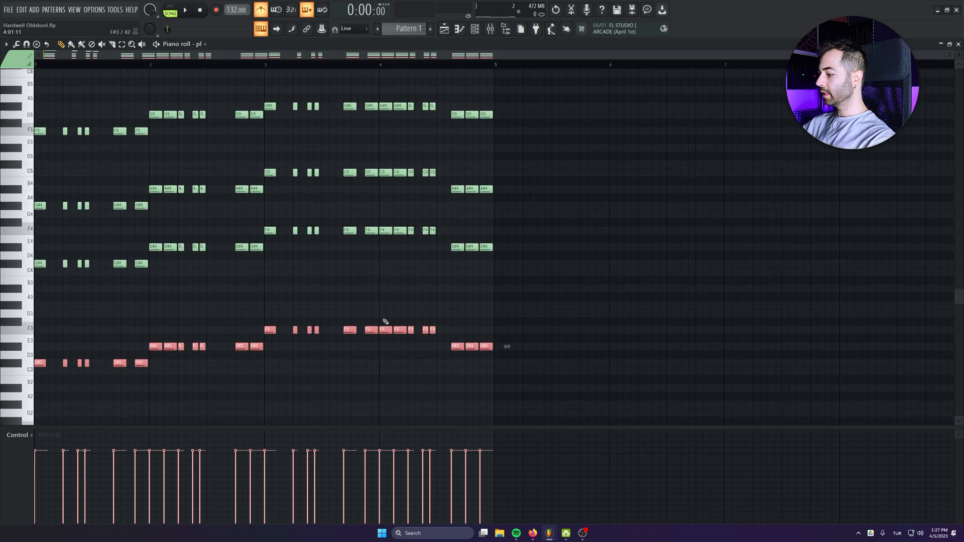
key(Delete)
scroll(384, 324, up, 4)
scroll(344, 314, down, 3)
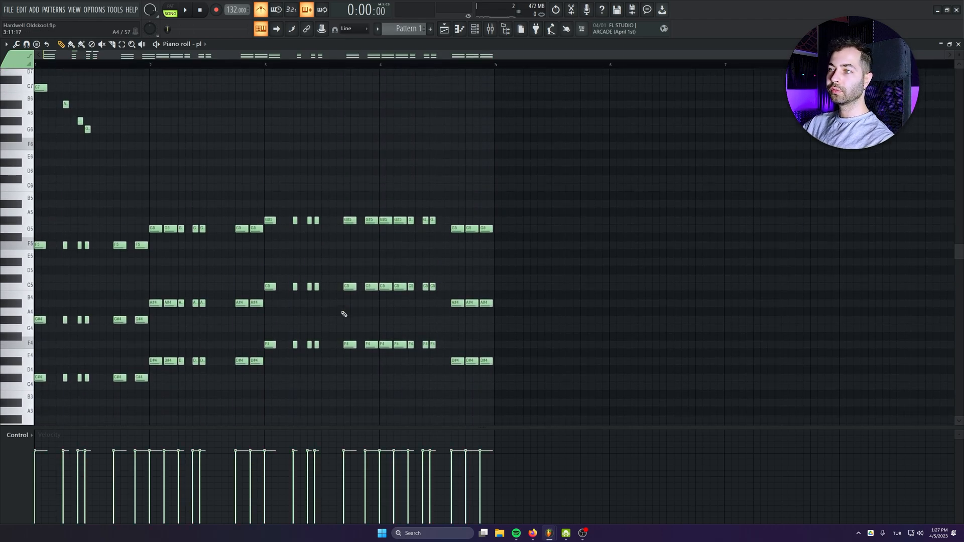
scroll(172, 271, up, 3)
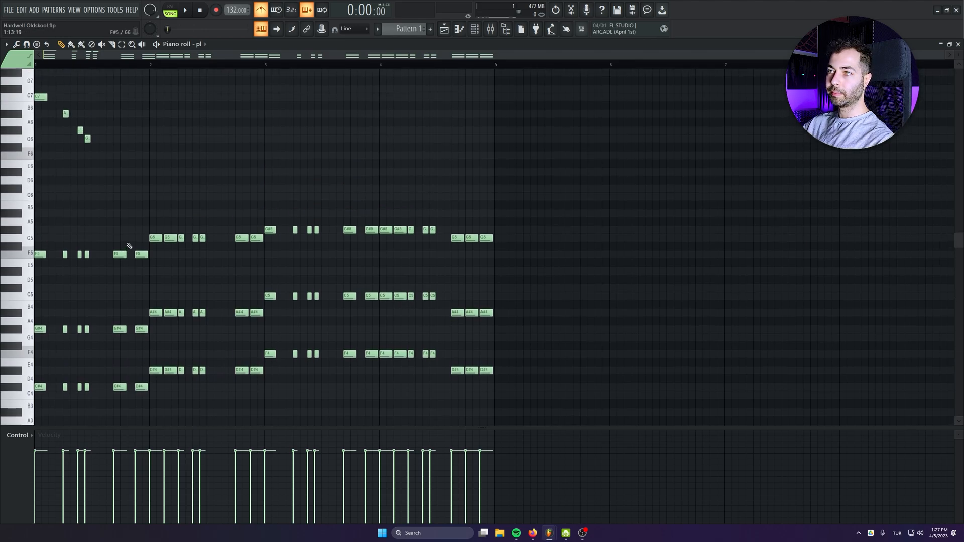
Lower the melody note above bar 1's fourth chord to F6 and audition the phrase.
ctrl+scroll(242, 235, up, 4)
key(space)
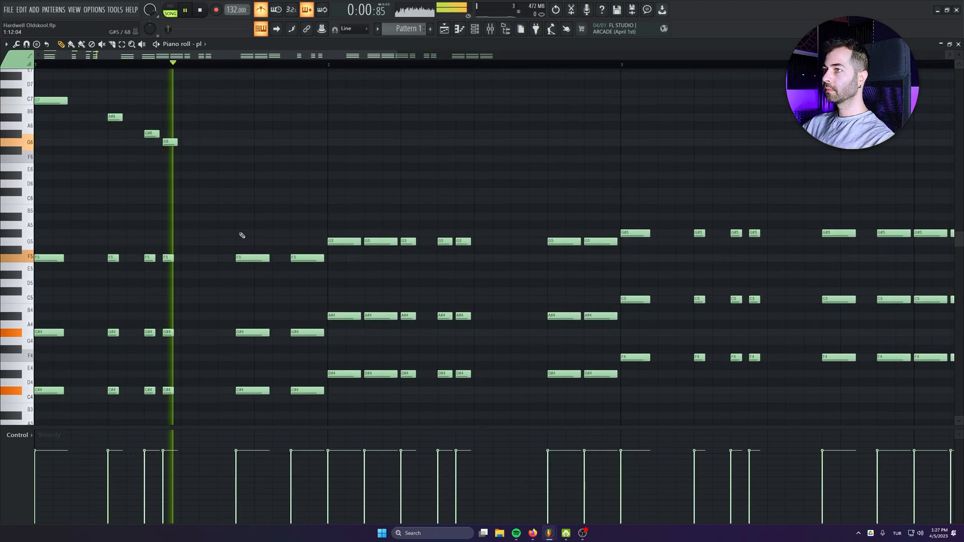
drag(171, 143, 172, 158)
key(space)
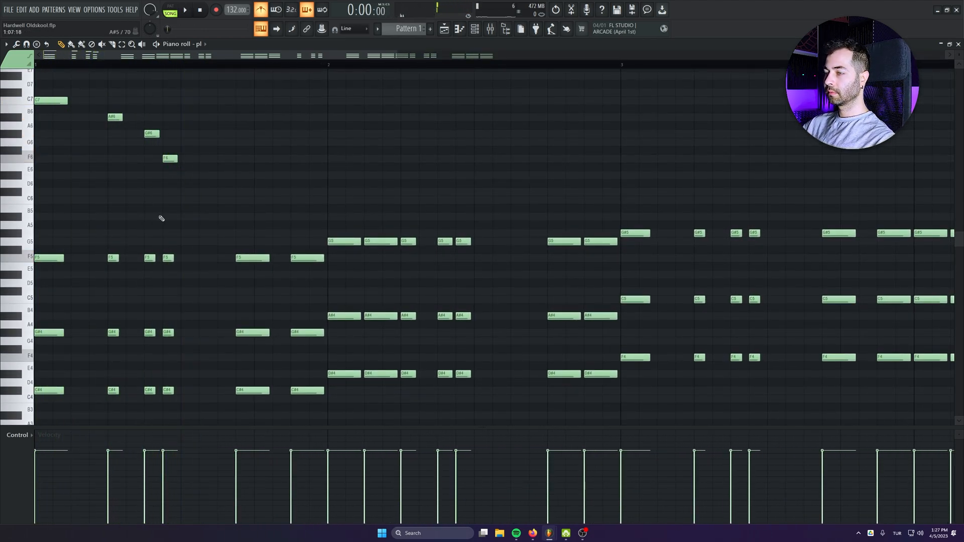
scroll(80, 219, up, 2)
scroll(279, 137, down, 5)
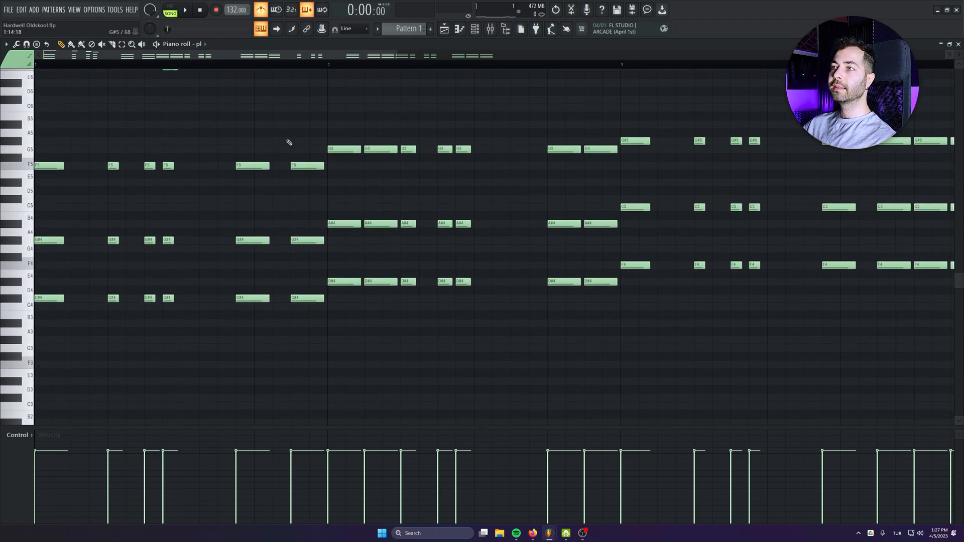
scroll(232, 172, up, 5)
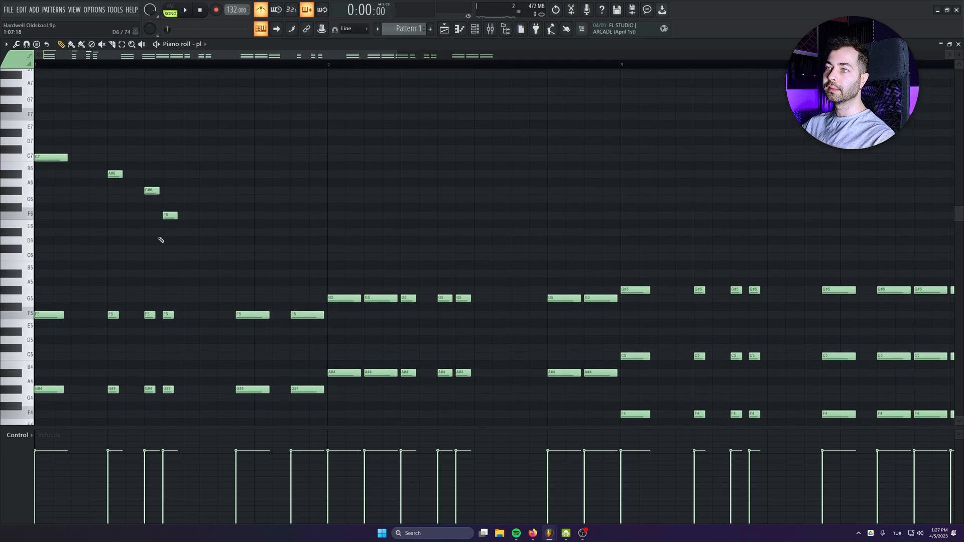
Add longer F6 and G6 melody notes above the last two chords of bar 1, matching the chord lengths.
key(space)
click(239, 216)
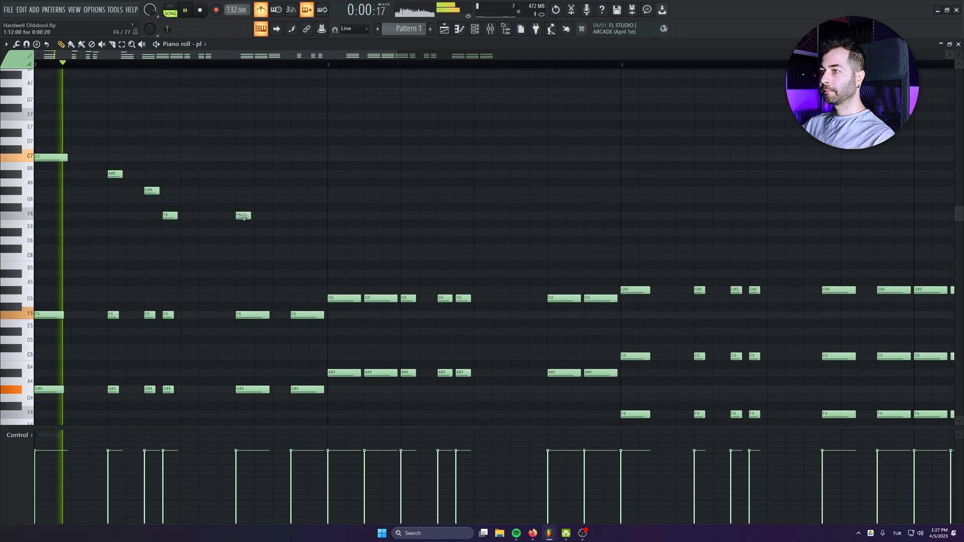
drag(250, 215, 269, 216)
drag(312, 198, 297, 199)
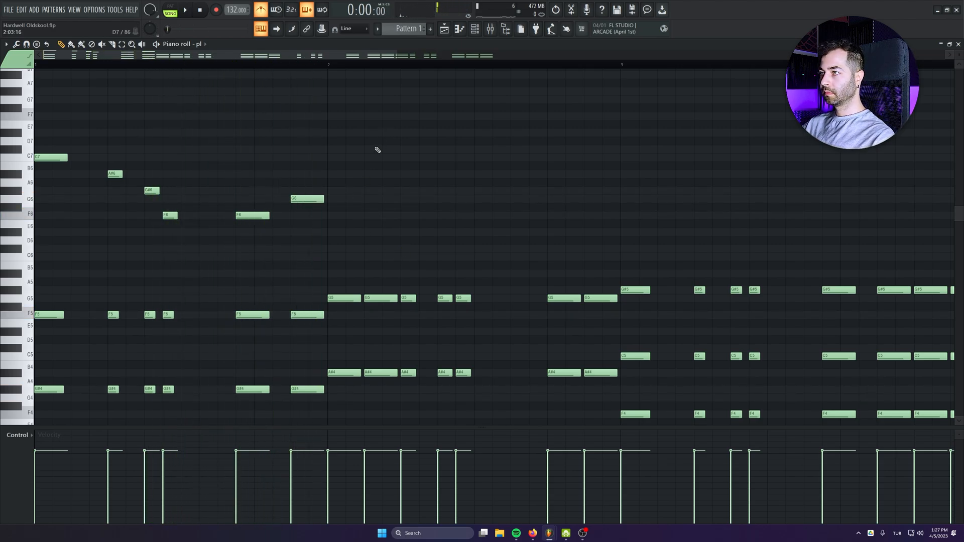
Add melody notes G6, G#6 and a short G6 above the first three chords of bar 2.
click(335, 191)
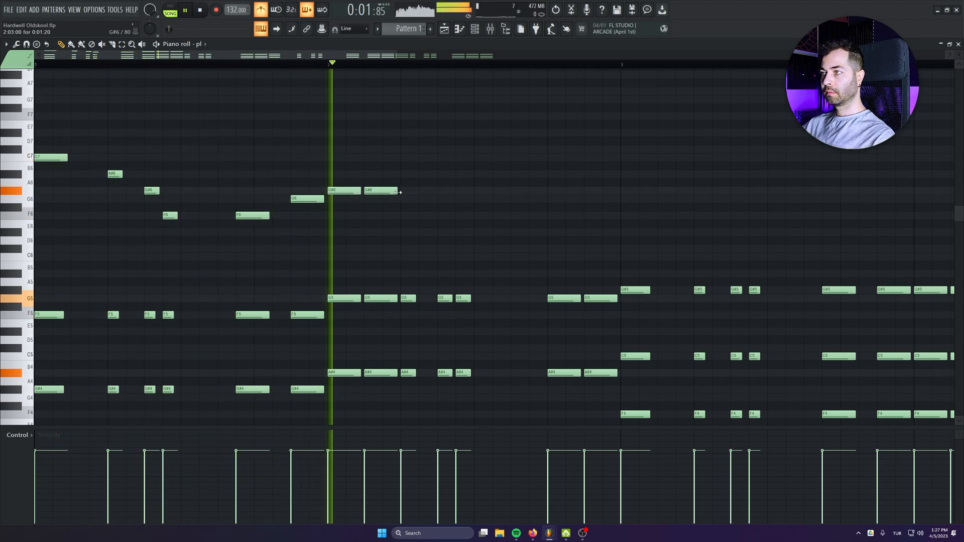
click(369, 191)
key(space)
key(space)
drag(356, 192, 356, 199)
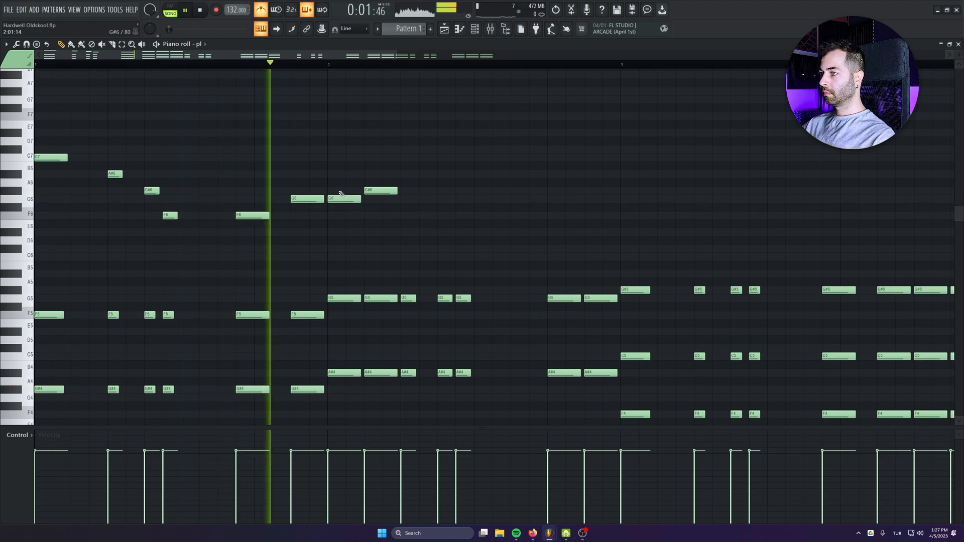
click(404, 198)
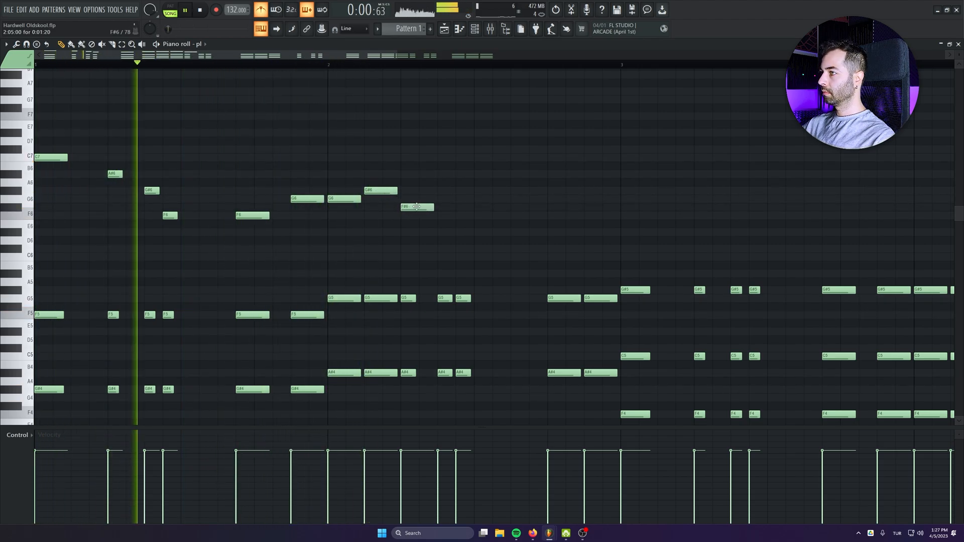
drag(434, 201, 416, 201)
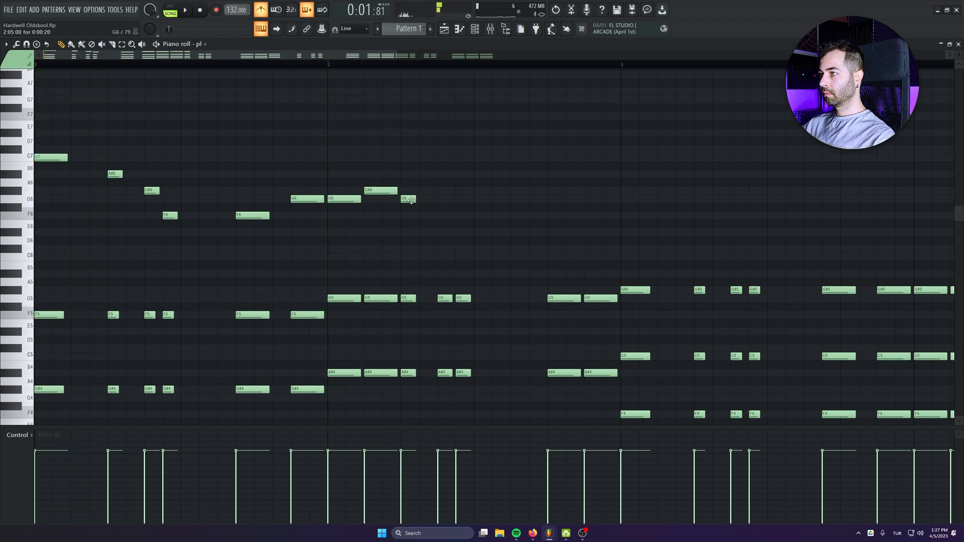
Place short D#6 and F6 melody notes above the fourth and fifth chords of bar 2.
click(443, 216)
drag(445, 216, 445, 233)
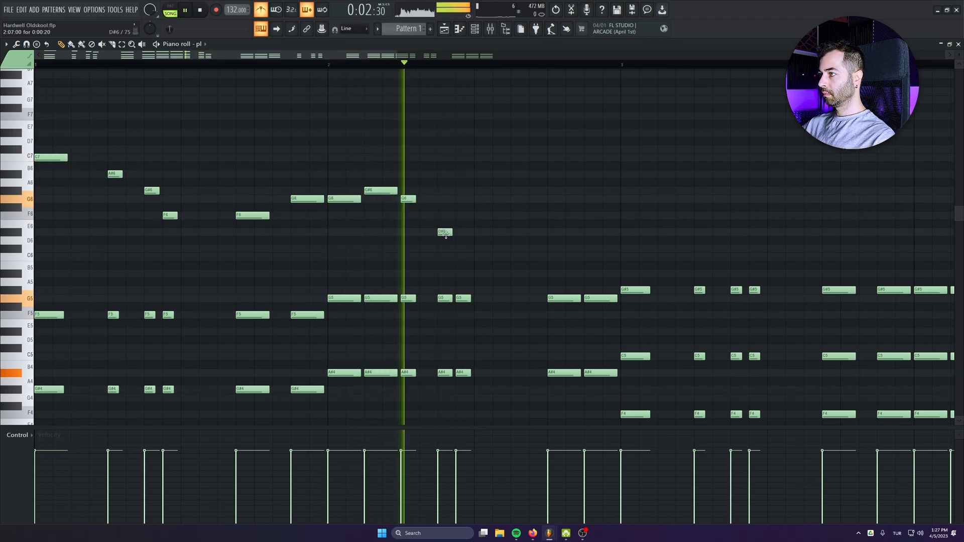
click(464, 216)
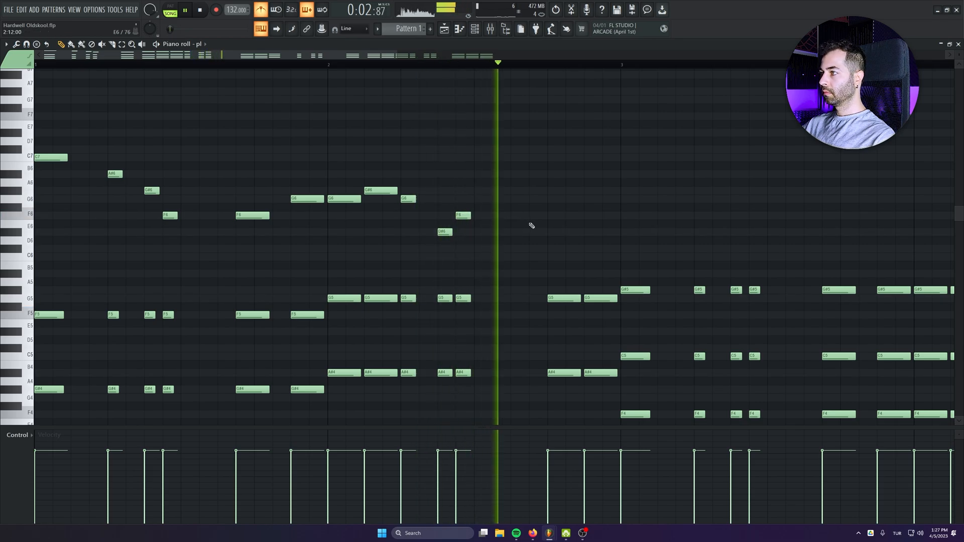
Finish bar 2's melody with longer D#6 and F6 notes above its last two chords.
key(space)
drag(561, 233, 581, 233)
key(space)
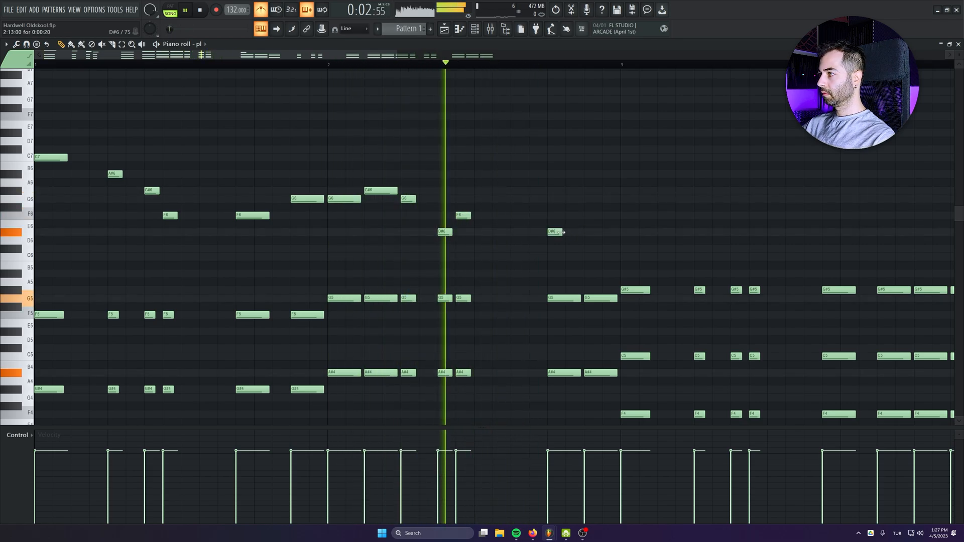
click(591, 216)
key(space)
Duplicate the two-bar melody over bars 3 and 4 and play it back.
scroll(503, 150, down, 2)
key(space)
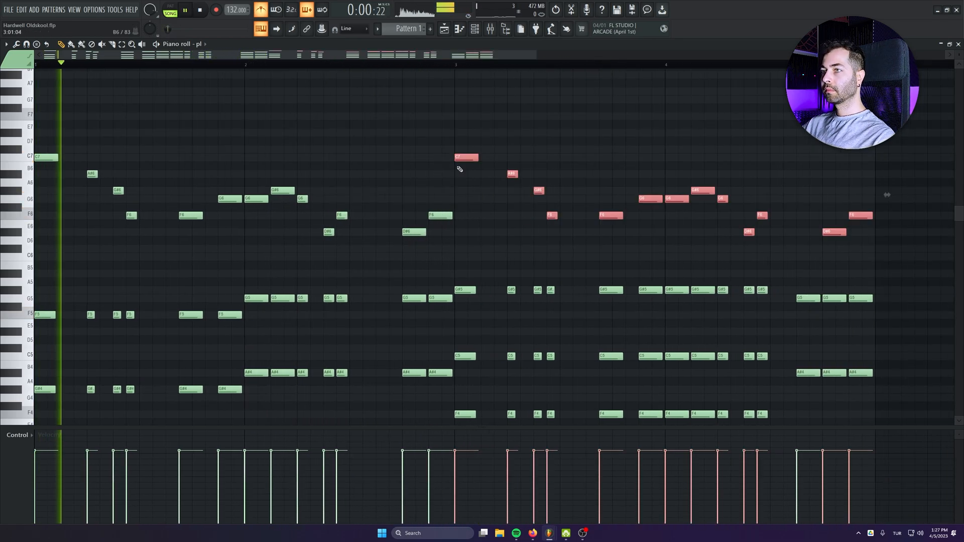
drag(501, 179, 487, 140)
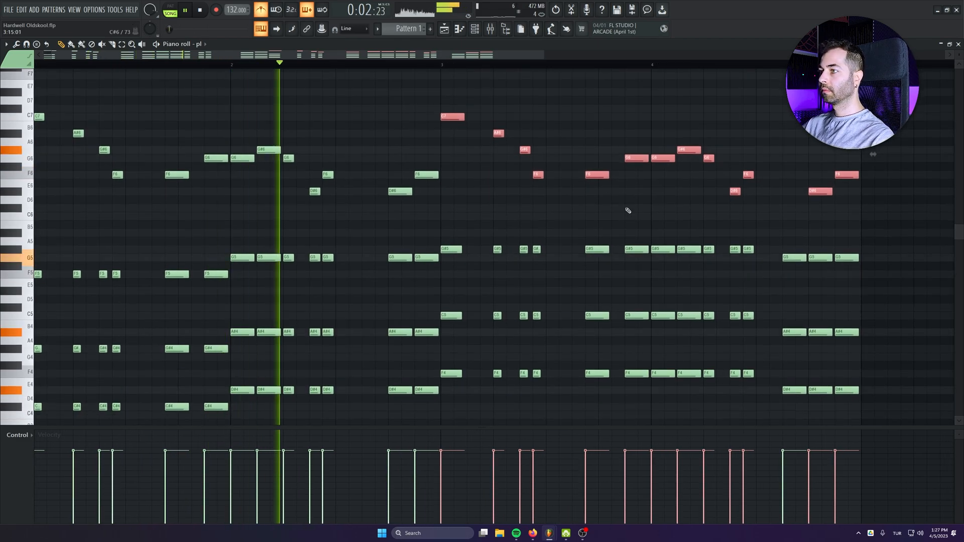
drag(649, 232, 360, 256)
key(space)
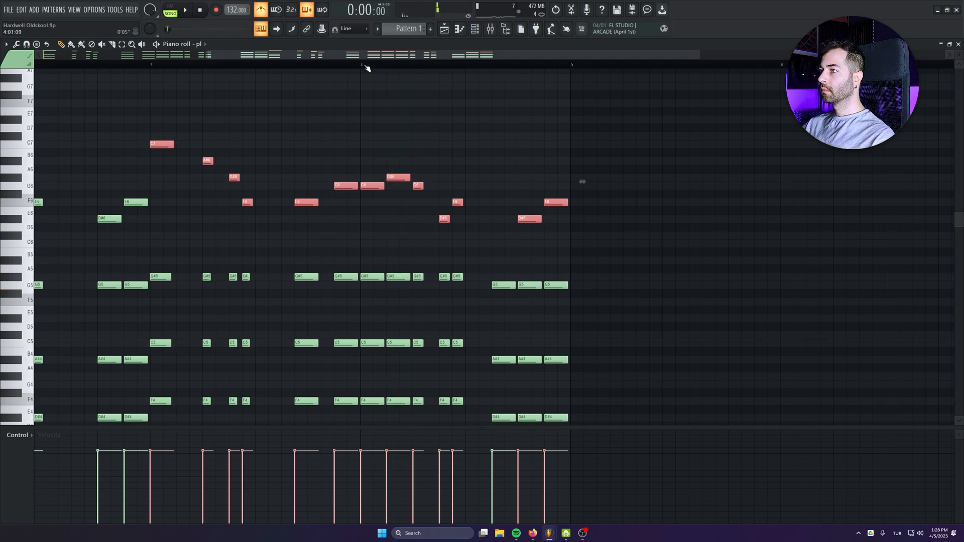
Raise the first three melody notes of bar 4 to G#6, A#6 and C7, auditioning the changes.
ctrl+click(367, 66)
scroll(374, 200, up, 3)
drag(352, 140, 353, 149)
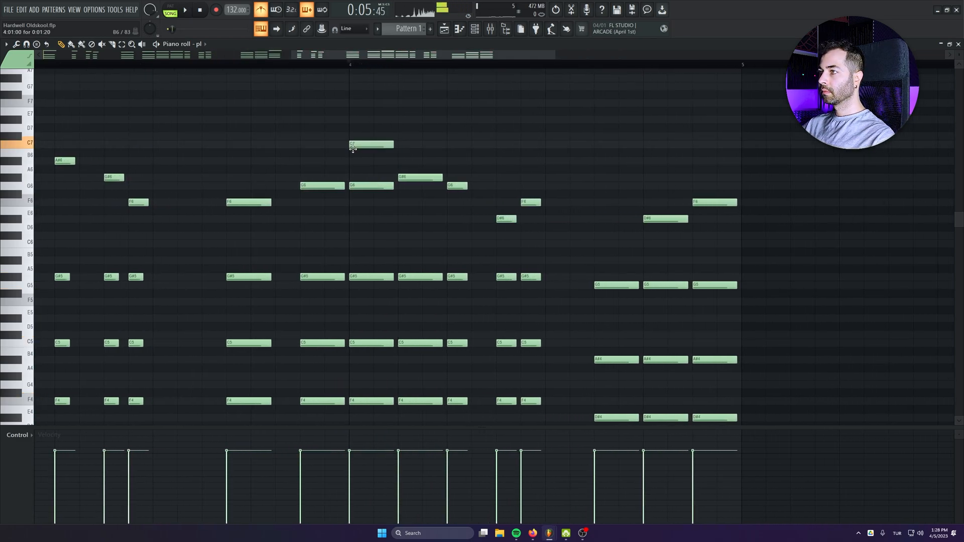
key(space)
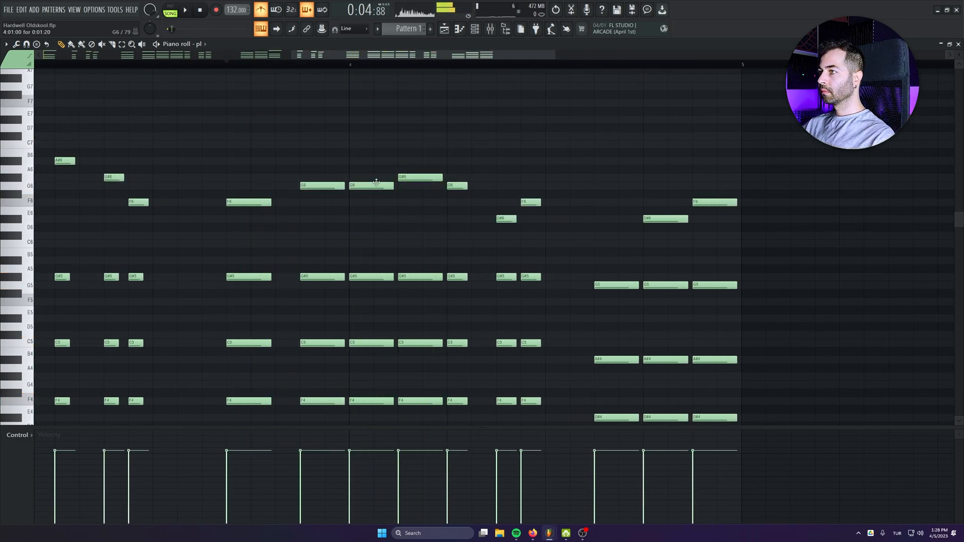
drag(382, 184, 449, 130)
key(space)
key(space)
key(space)
key(space)
key(space)
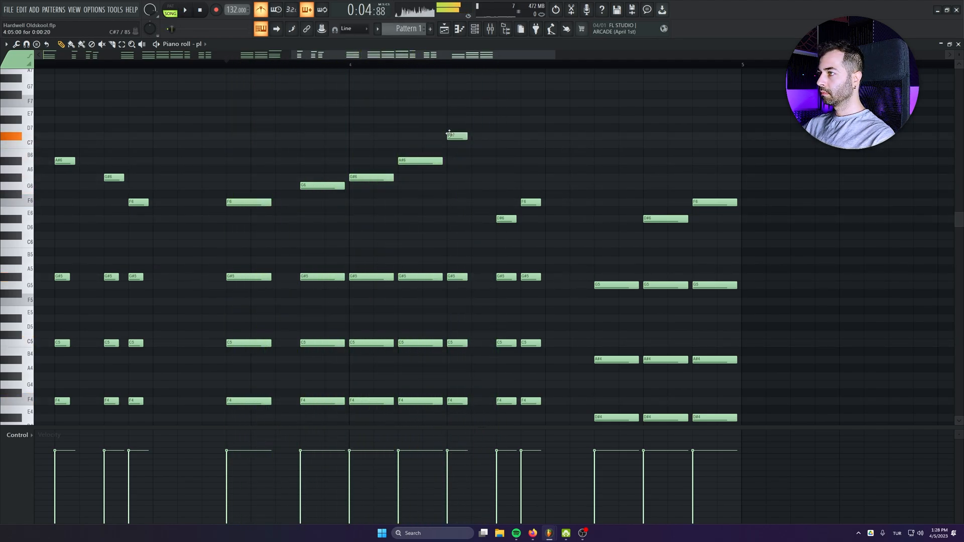
key(space)
key(space)
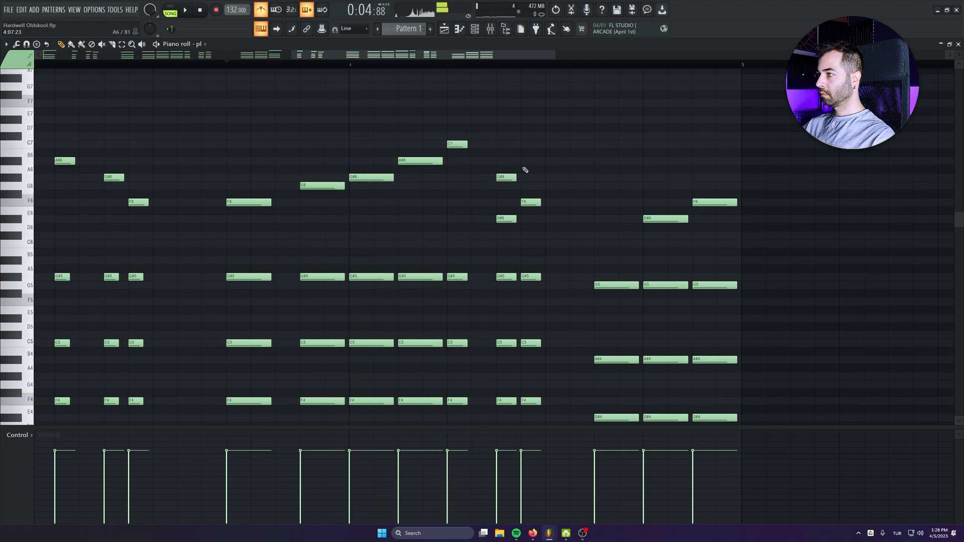
Replace bar 4's short D#6 and F6 melody notes with G6 and G#6 above the fourth and fifth chords.
click(551, 177)
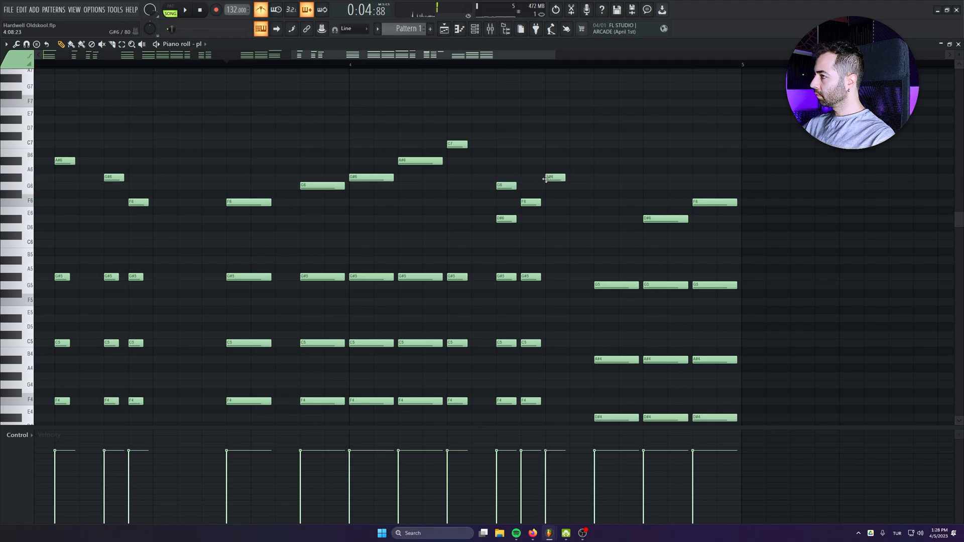
key(space)
right_click(550, 178)
click(532, 178)
right_click(530, 202)
right_click(505, 219)
key(space)
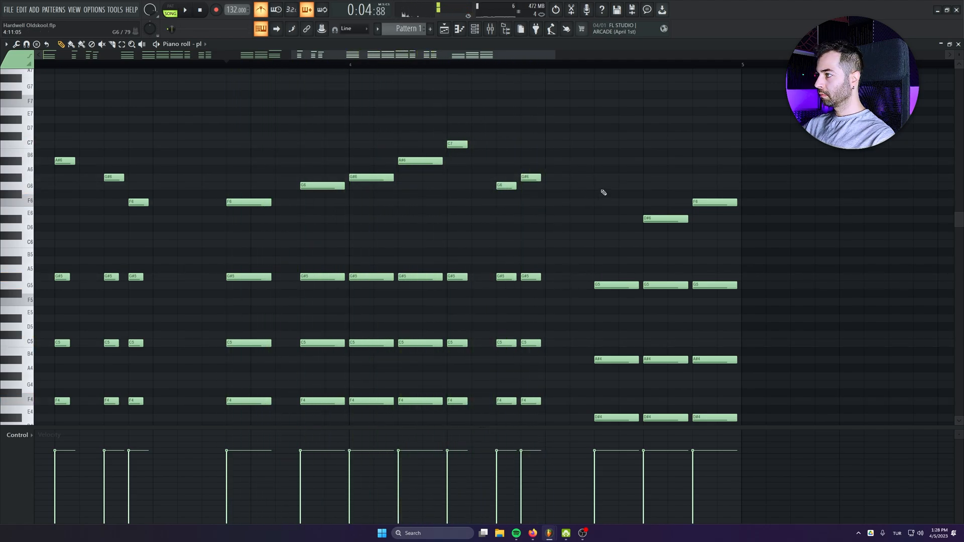
Replace the closing D#6 and F6 melody notes of bar 4 with F6, G6 and G#6 above the last three chords.
scroll(472, 224, up, 1)
click(449, 225)
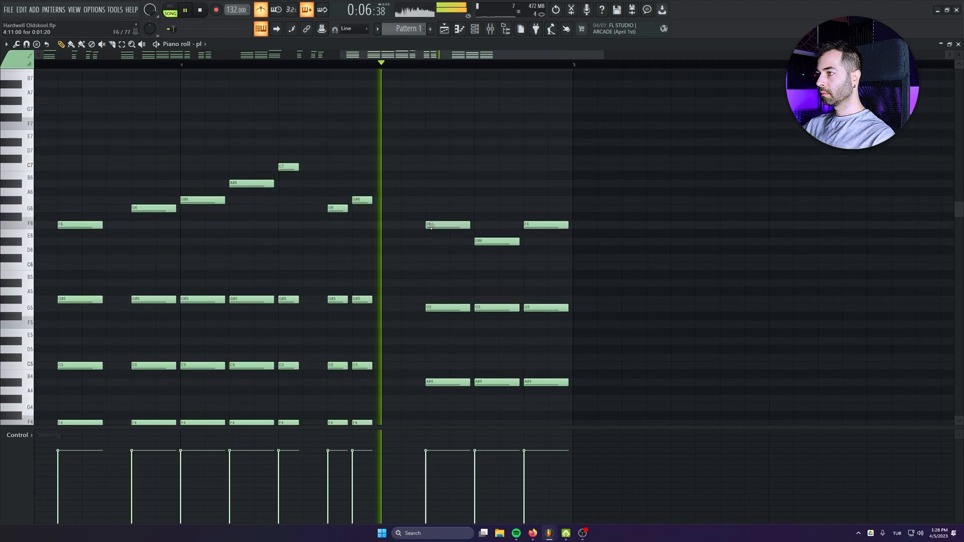
key(space)
click(478, 207)
click(529, 202)
key(space)
right_click(556, 225)
right_click(505, 242)
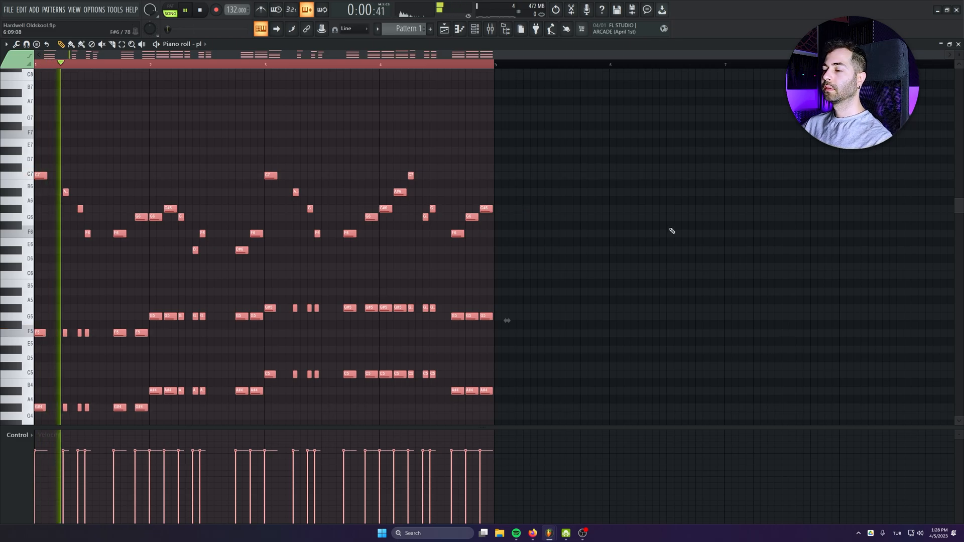
Transpose all chord and melody notes down one octave and clear the selection.
scroll(669, 201, down, 2)
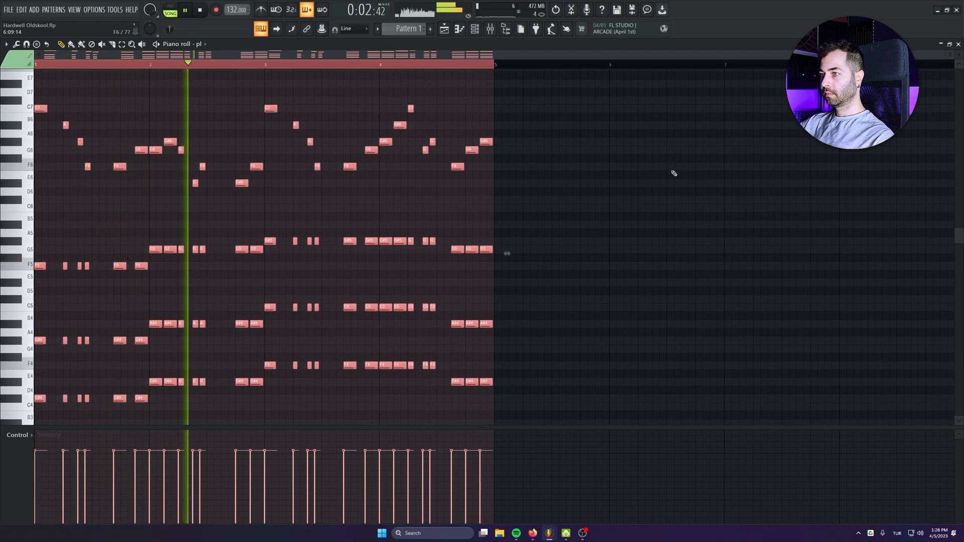
key(ctrl+Down)
click(712, 232)
right_click(715, 232)
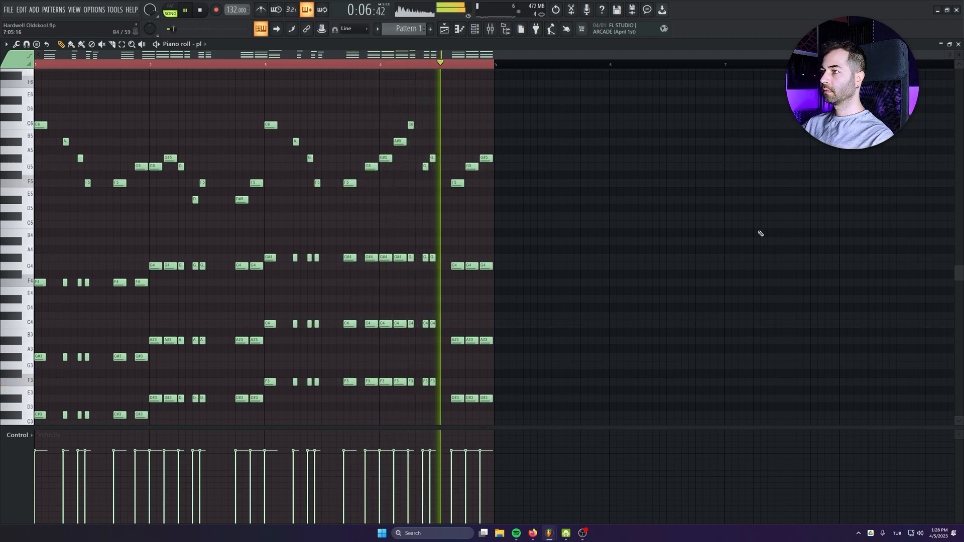
Raise the first three melody notes of bar 4 to A#5, C#6 and D#6 while playing from that bar.
key(space)
click(379, 64)
key(space)
scroll(394, 187, up, 1)
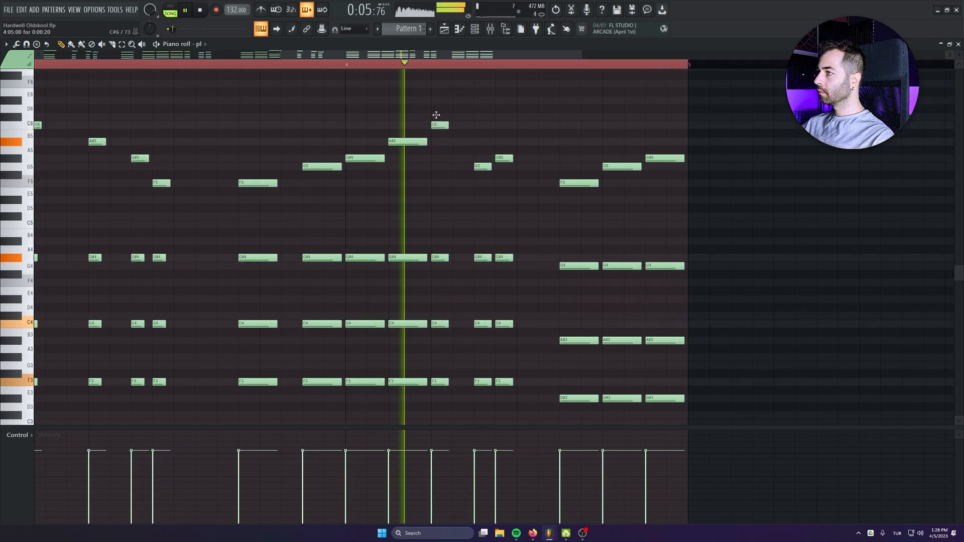
drag(436, 122, 440, 85)
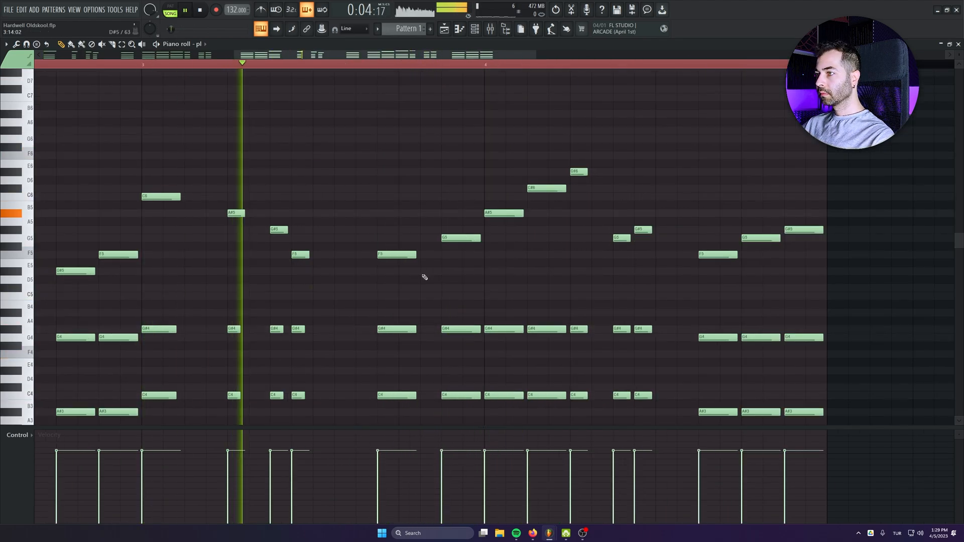
Raise bar 3's last two melody notes to G5 and G#5, and lower bar 4's second melody note to C6.
key(space)
drag(390, 246, 392, 238)
key(space)
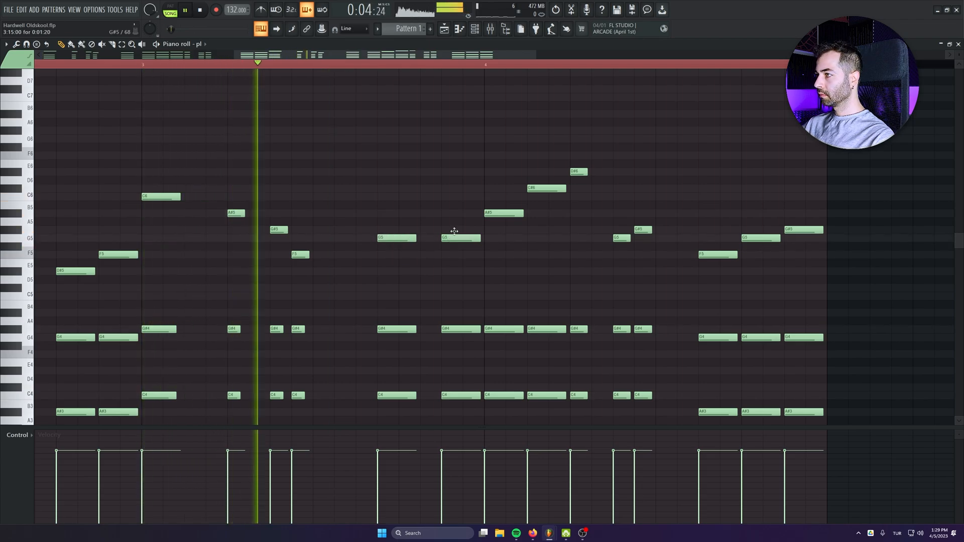
drag(452, 238, 462, 230)
key(space)
key(space)
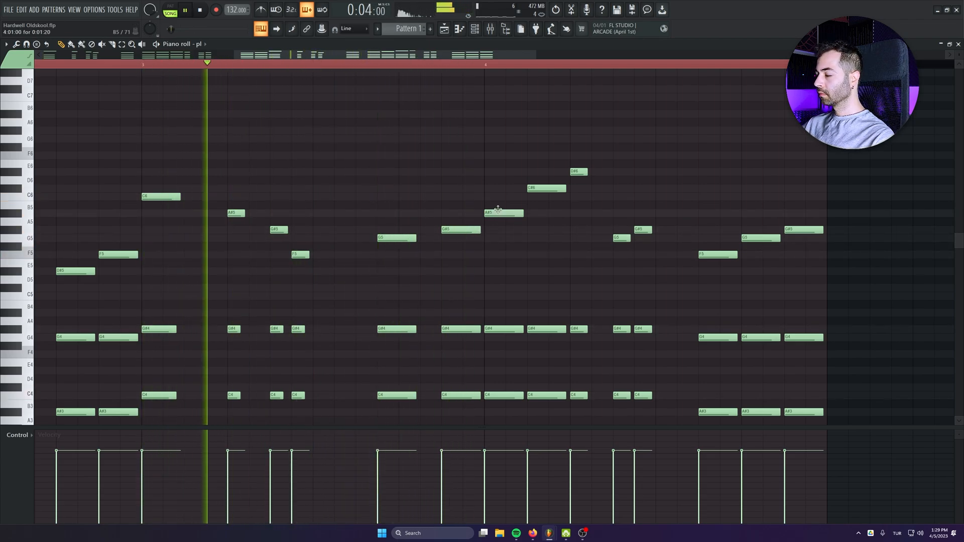
drag(480, 267, 381, 281)
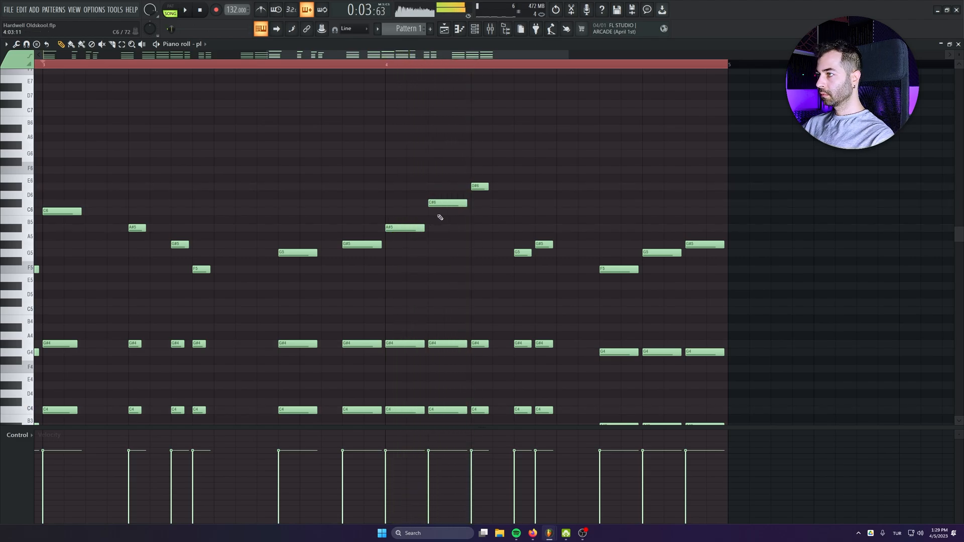
drag(438, 204, 442, 211)
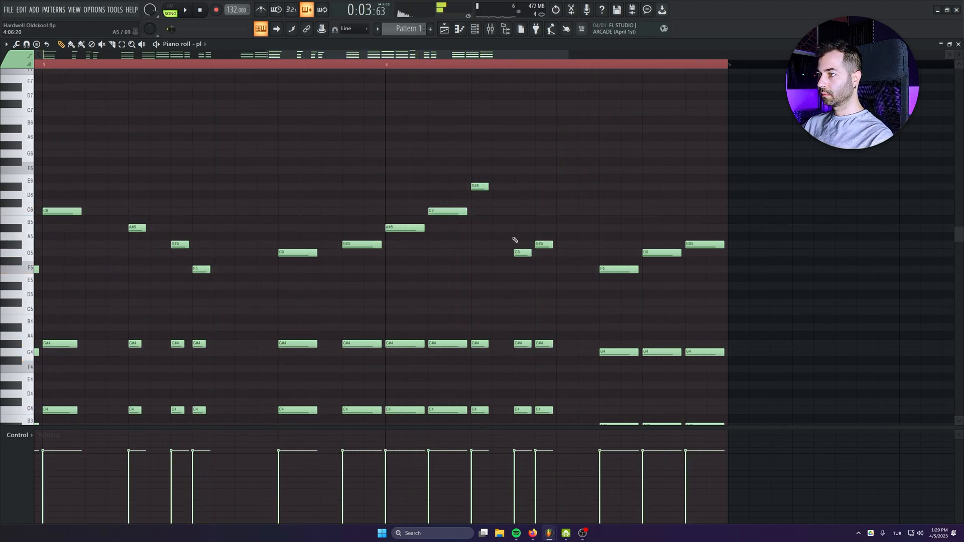
Lower bar 4's fourth and fifth melody notes to D#5 and F5, and raise its last three to G5, G#5 and A#5.
drag(522, 253, 526, 285)
key(space)
key(space)
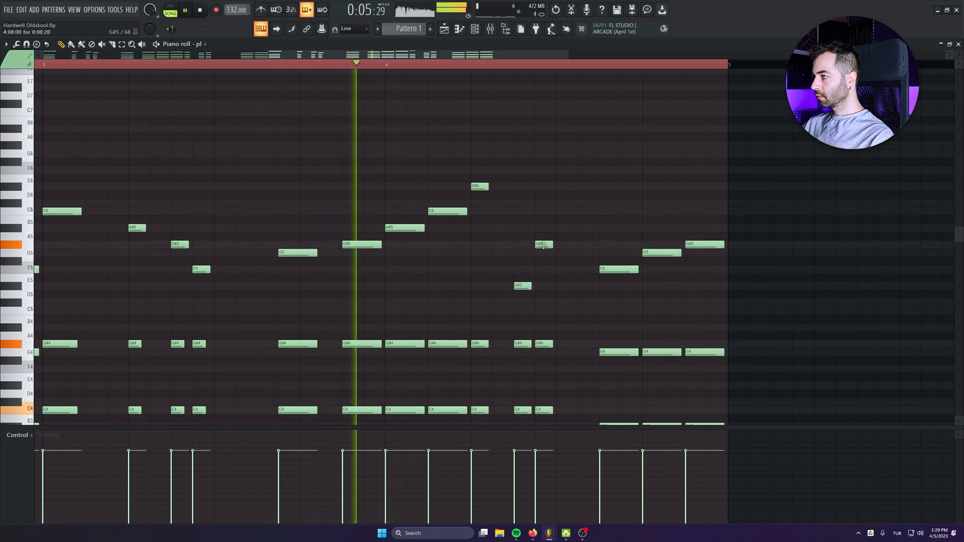
drag(545, 244, 547, 270)
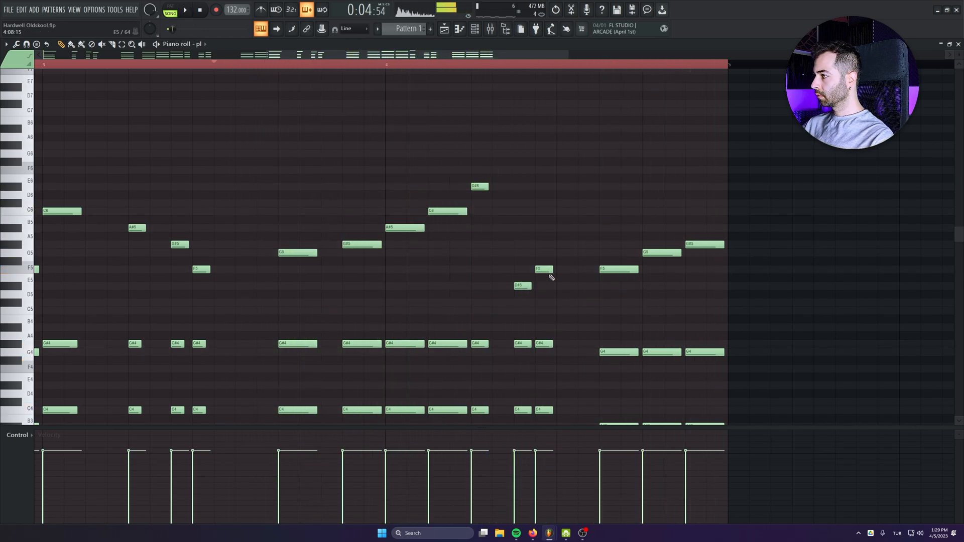
drag(619, 269, 704, 228)
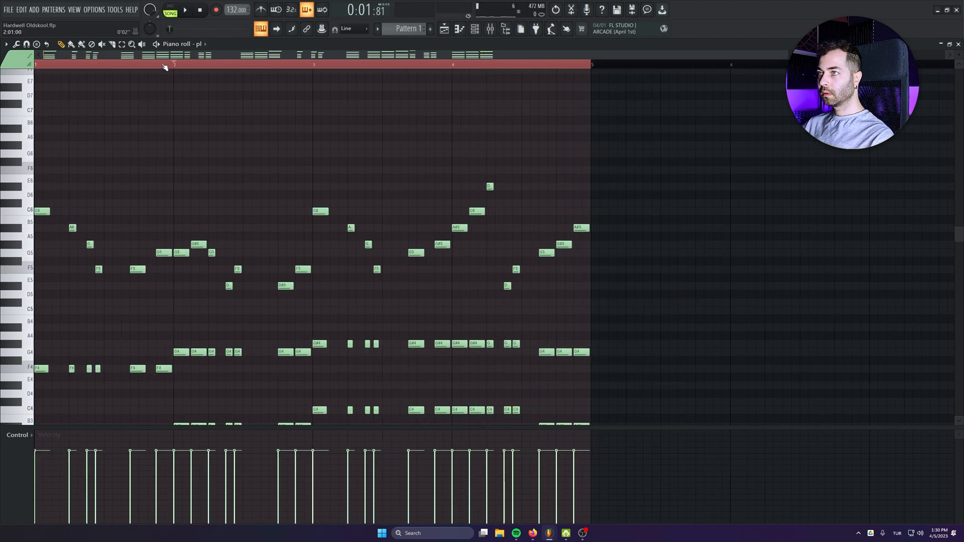
Play the four-bar pattern through from bar 1 to check the melody against the chords.
scroll(559, 123, down, 5)
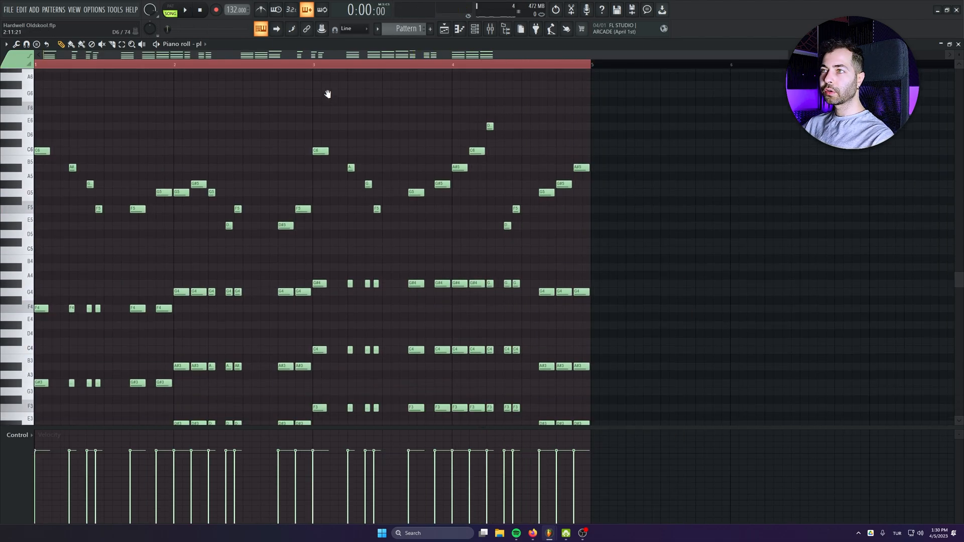
key(space)
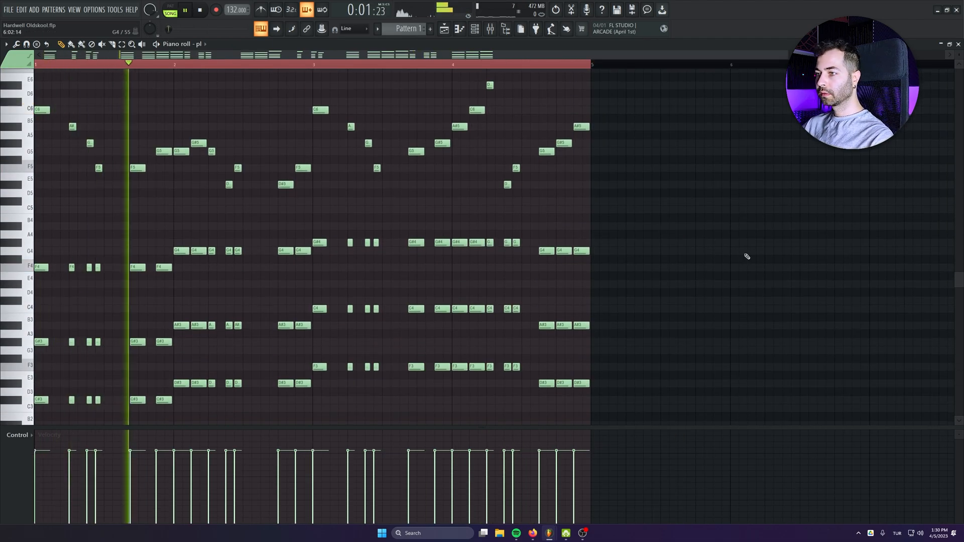
mouse_move(747, 267)
mouse_down()
mouse_move(747, 242)
mouse_move(751, 284)
mouse_move(749, 262)
mouse_up()
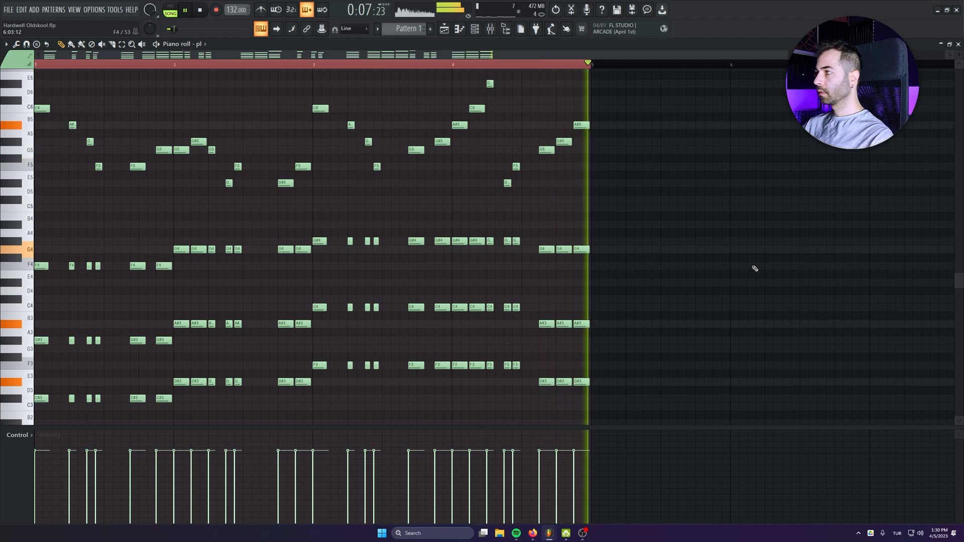
Duplicate all melody and chord notes of bars 1–4 into bars 5–8, and clear the time selection.
drag(648, 72, 6, 433)
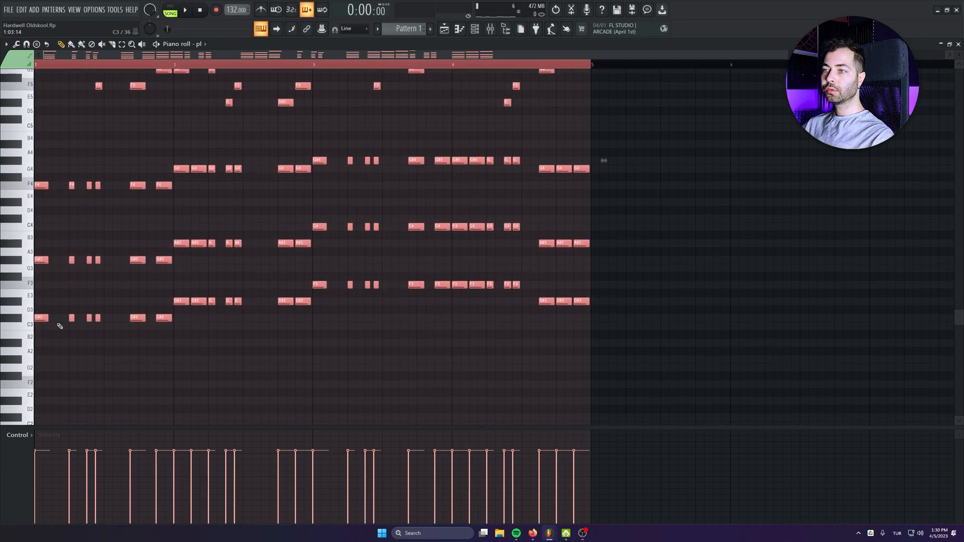
key(ctrl+b)
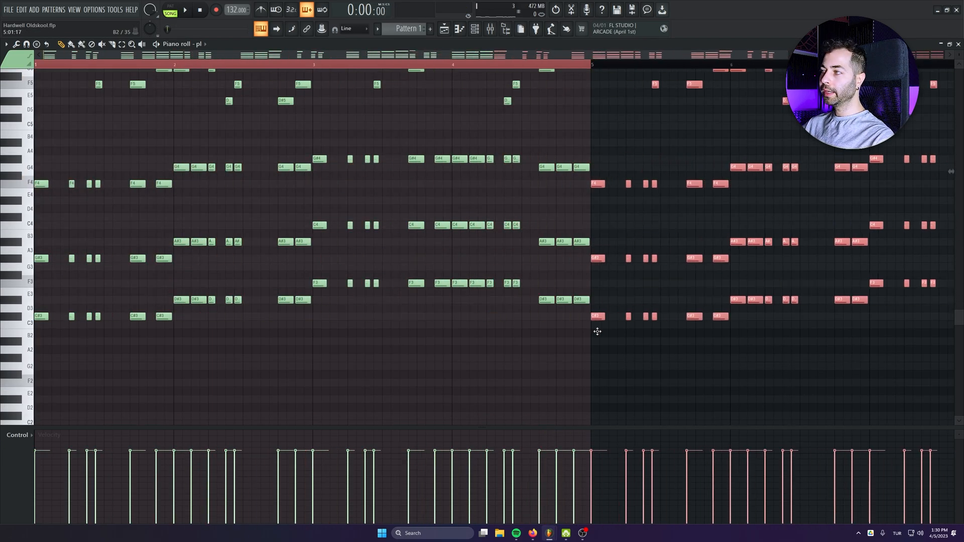
drag(600, 329, 477, 387)
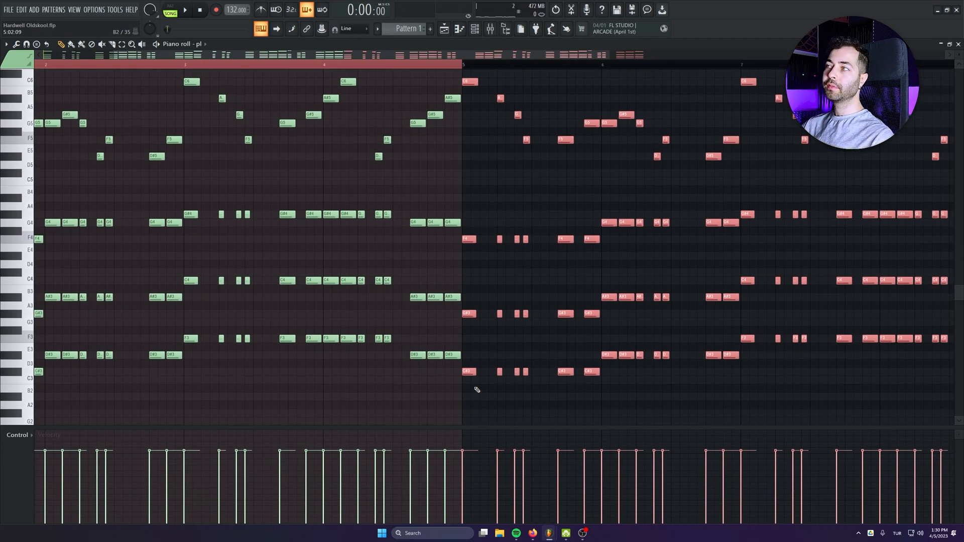
double_click(325, 65)
drag(418, 237, 213, 264)
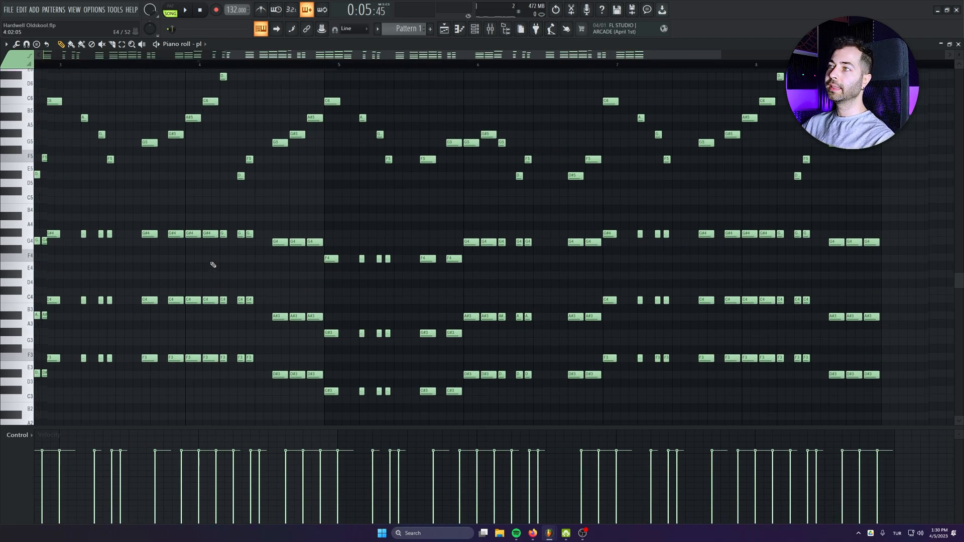
Play the extended pattern from the end of bar 4 to hear the duplicated section.
click(253, 67)
key(space)
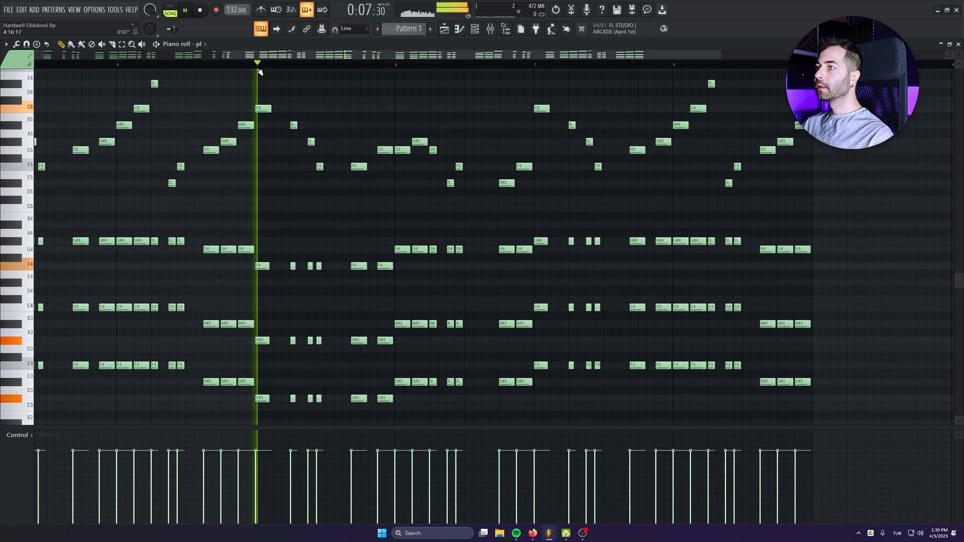
scroll(344, 262, up, 2)
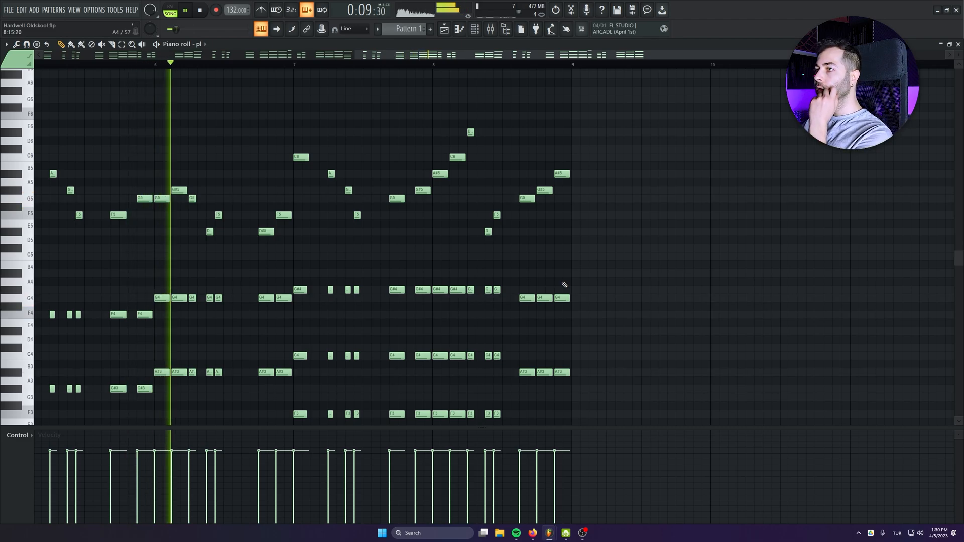
scroll(637, 313, up, 1)
scroll(637, 314, up, 2)
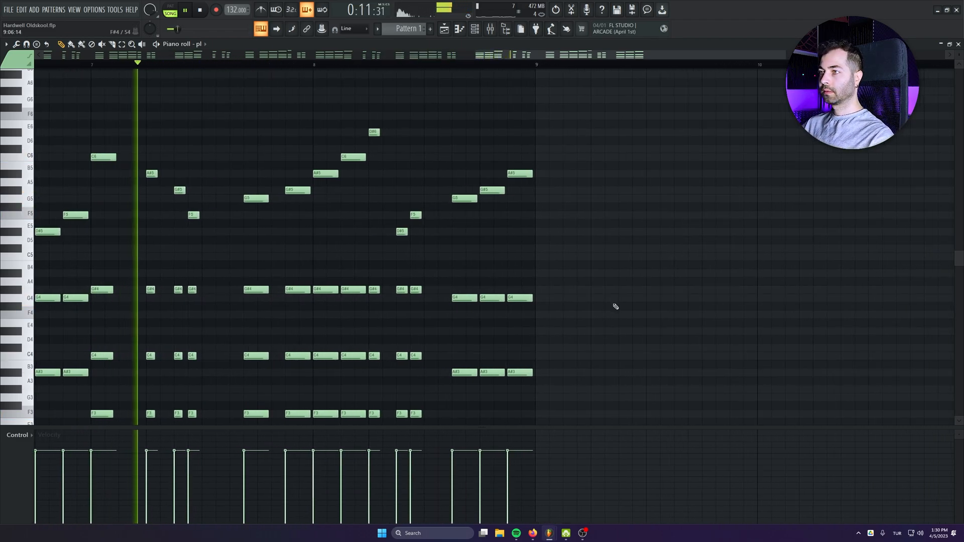
Play from bar 8 and lower that bar's last melody note to F5.
key(space)
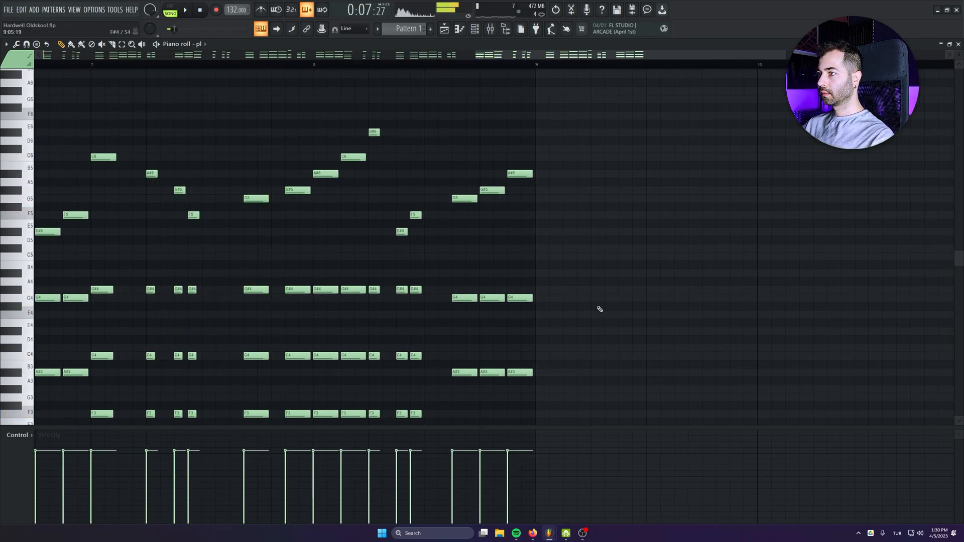
click(322, 69)
key(space)
key(space)
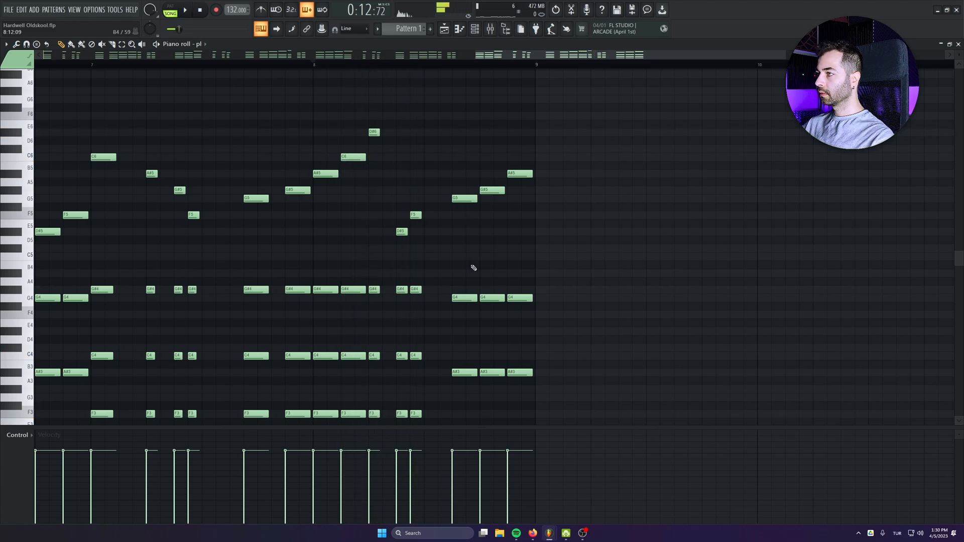
right_click(472, 189)
key(space)
key(space)
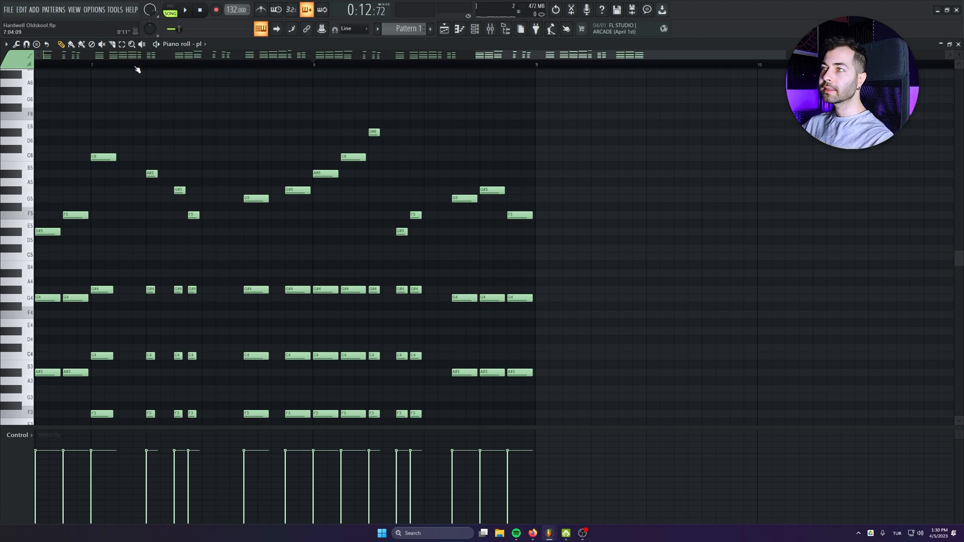
Examine how the melody ending of bar 8 differs from that of bar 4, highlighting the notes in both places.
ctrl+scroll(480, 254, down, 3)
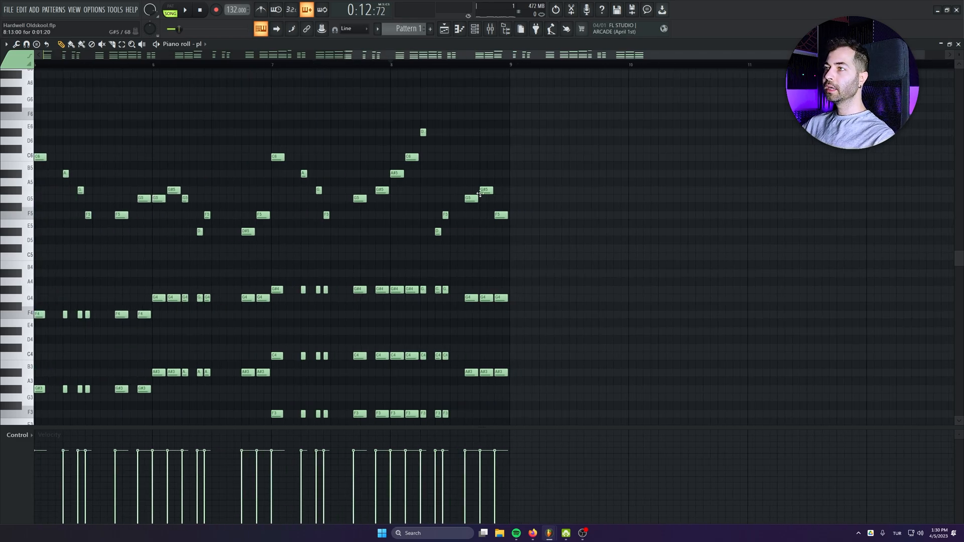
drag(334, 249, 768, 261)
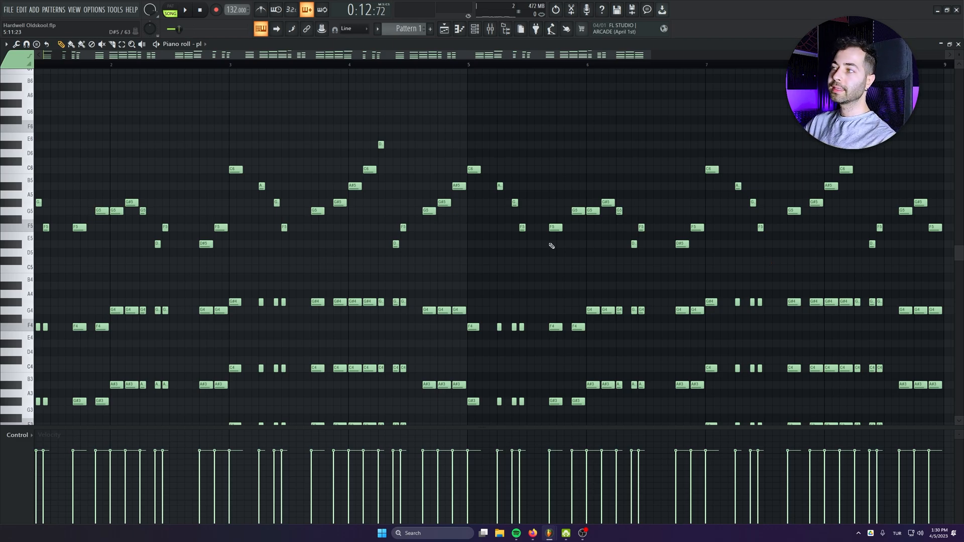
drag(578, 247, 202, 266)
ctrl+drag(658, 172, 477, 297)
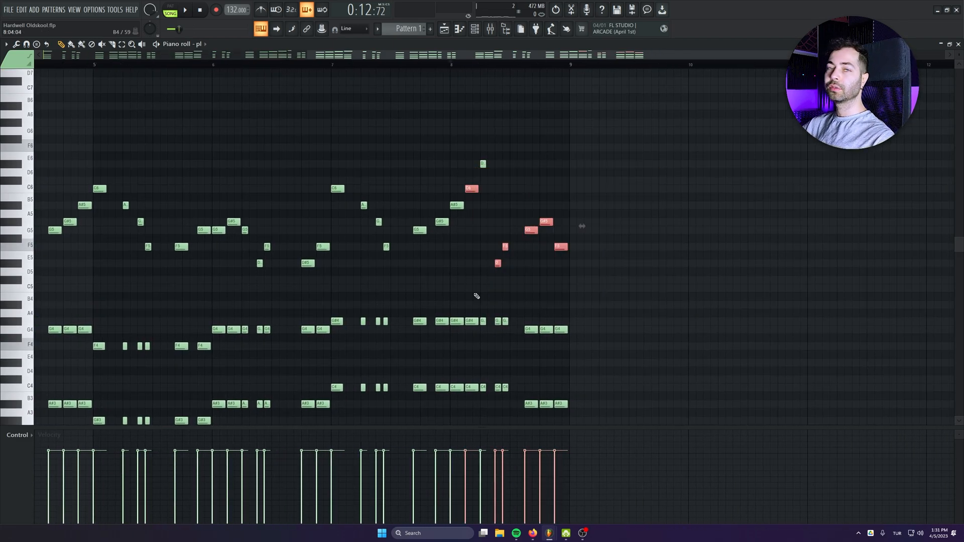
drag(325, 283, 732, 260)
scroll(389, 209, down, 2)
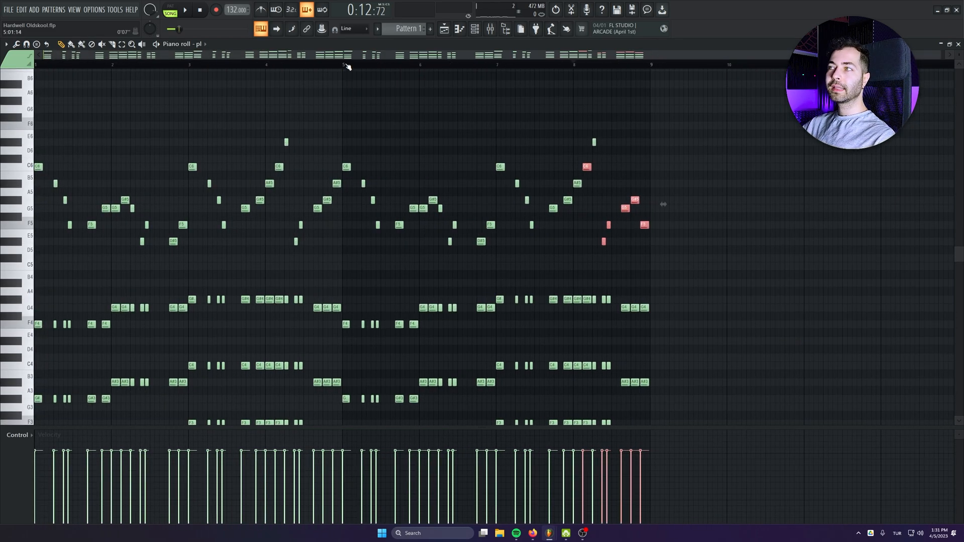
ctrl+drag(347, 65, 312, 66)
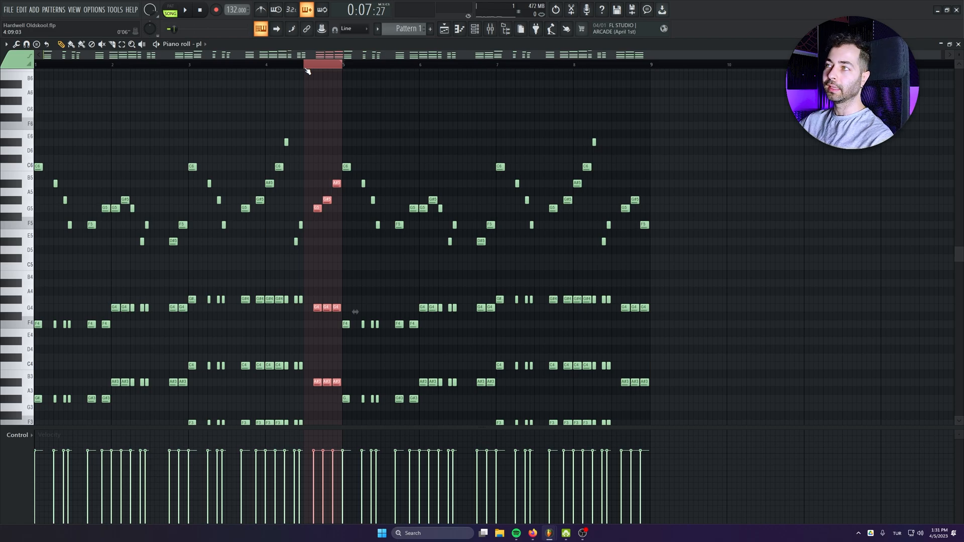
click(307, 69)
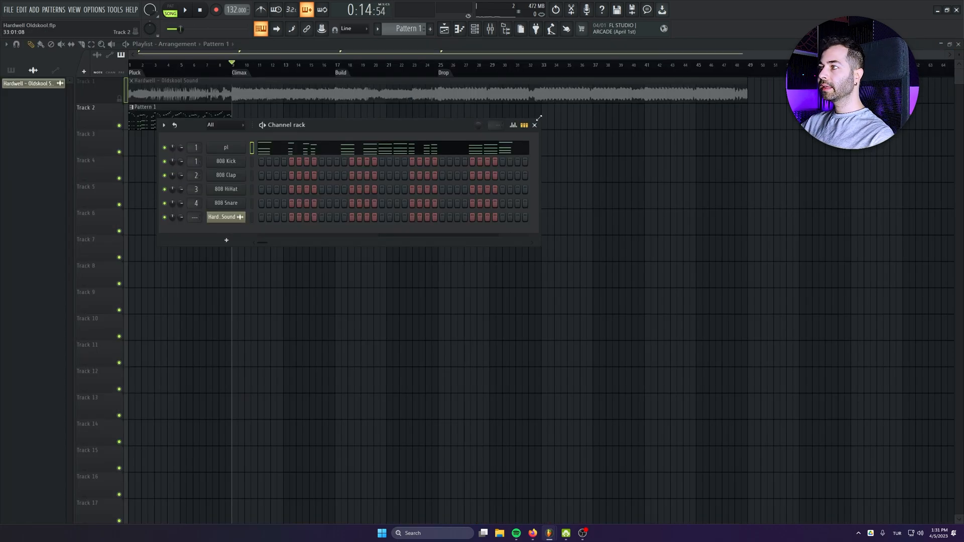
Play the arrangement from bar 1 in the playlist.
click(535, 125)
click(130, 65)
scroll(130, 66, up, 4)
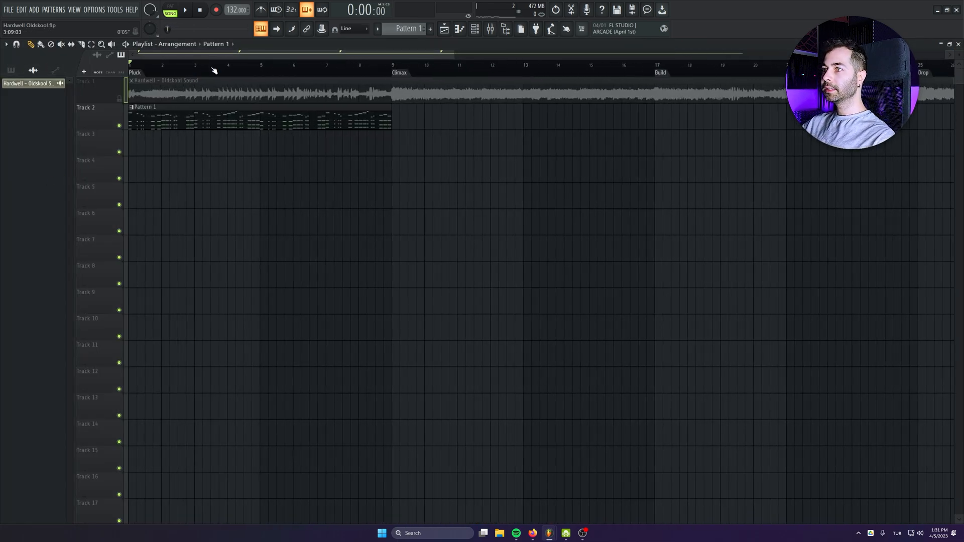
key(space)
Insert FabFilter Pro-Q 3 on the pluck's mixer track, Insert 1, with a low cut at about 137 Hz.
click(474, 29)
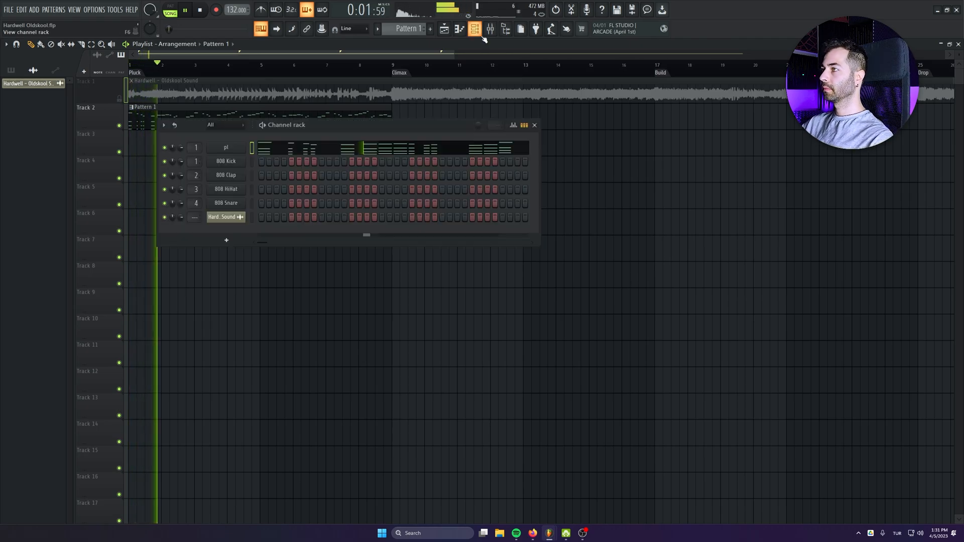
key(F9)
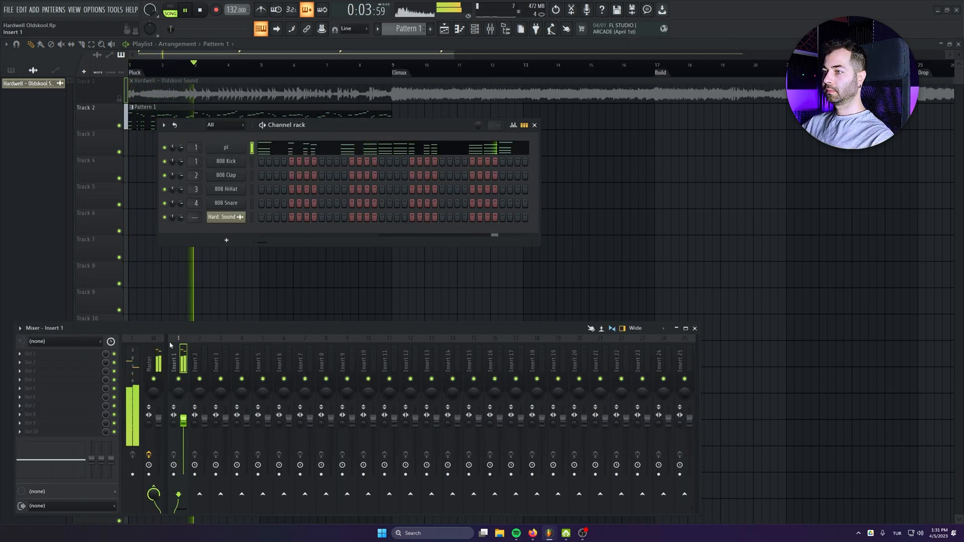
click(75, 354)
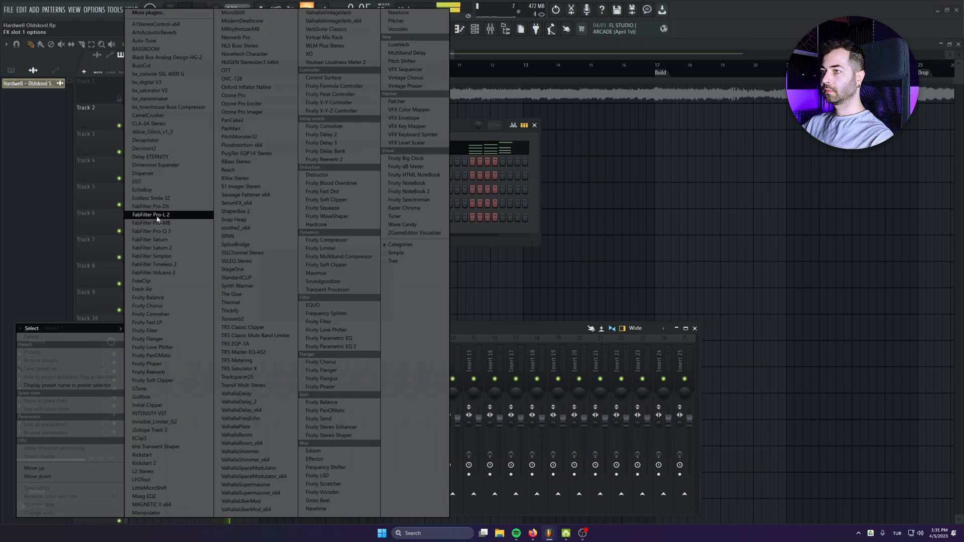
click(151, 231)
drag(58, 200, 200, 220)
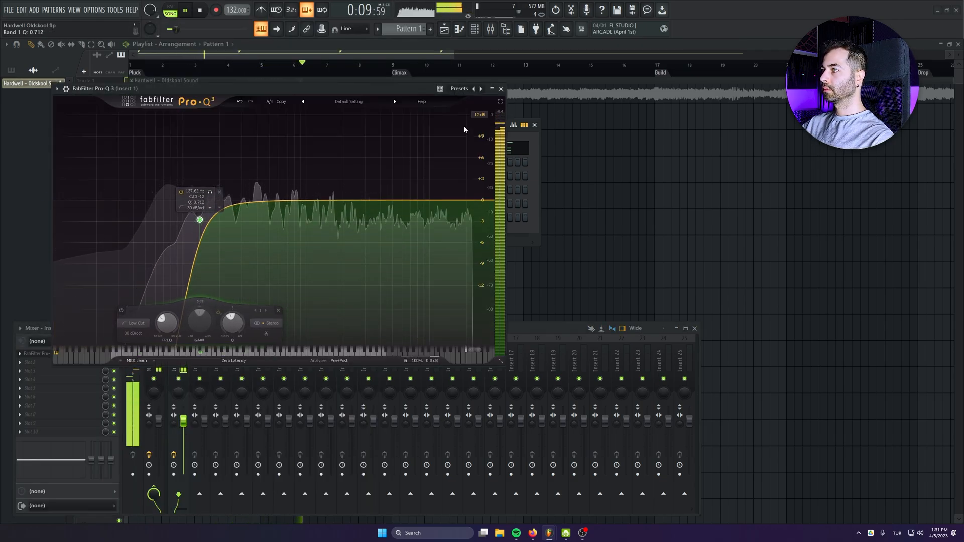
click(501, 88)
drag(377, 329, 507, 301)
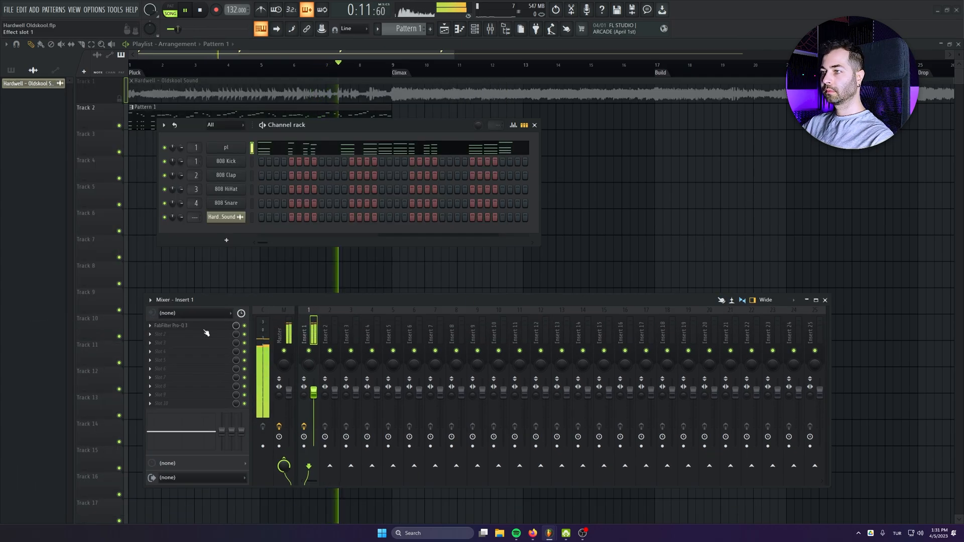
click(534, 125)
Rename Pattern 1 as Pluck.
scroll(351, 201, up, 1)
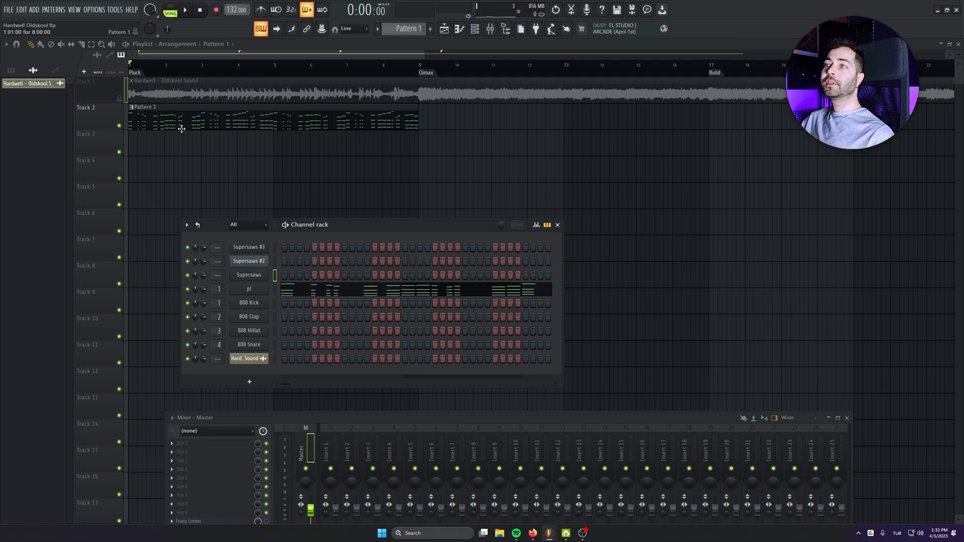
key(F6)
click(183, 124)
key(F2)
text(Pluck)
key(Return)
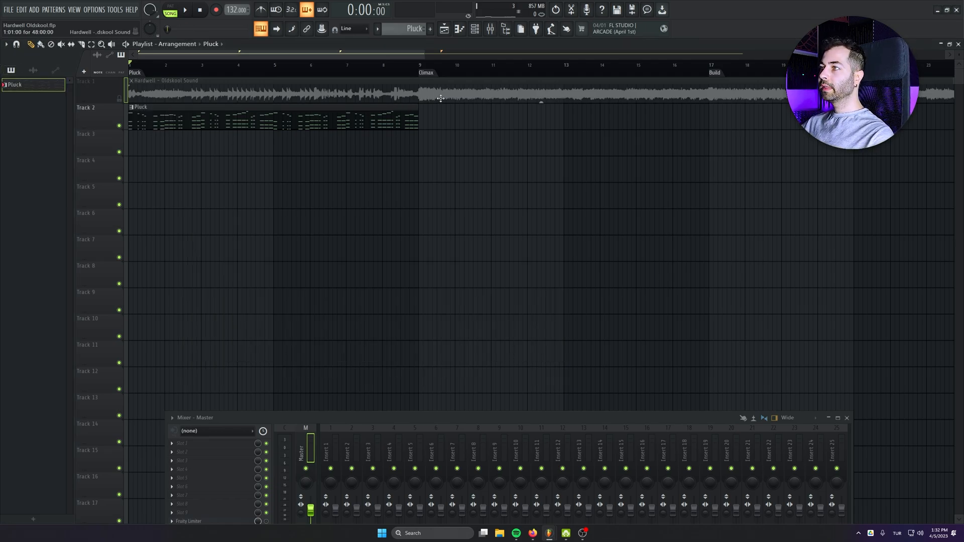
Place a copy of the Pluck pattern on Track 3 at the Climax marker, bar 9, and make it unique.
click(440, 98)
click(461, 115)
right_click(462, 115)
click(421, 149)
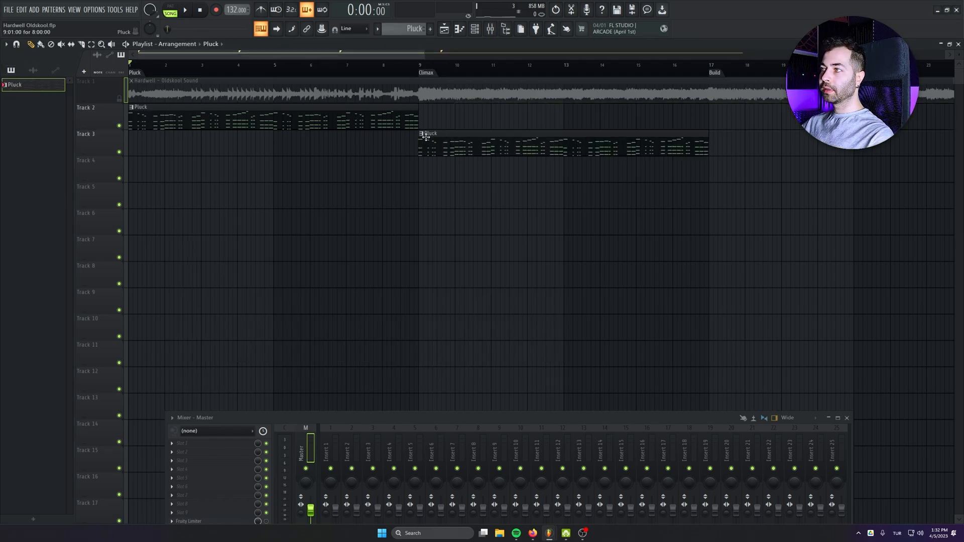
right_click(421, 134)
click(449, 191)
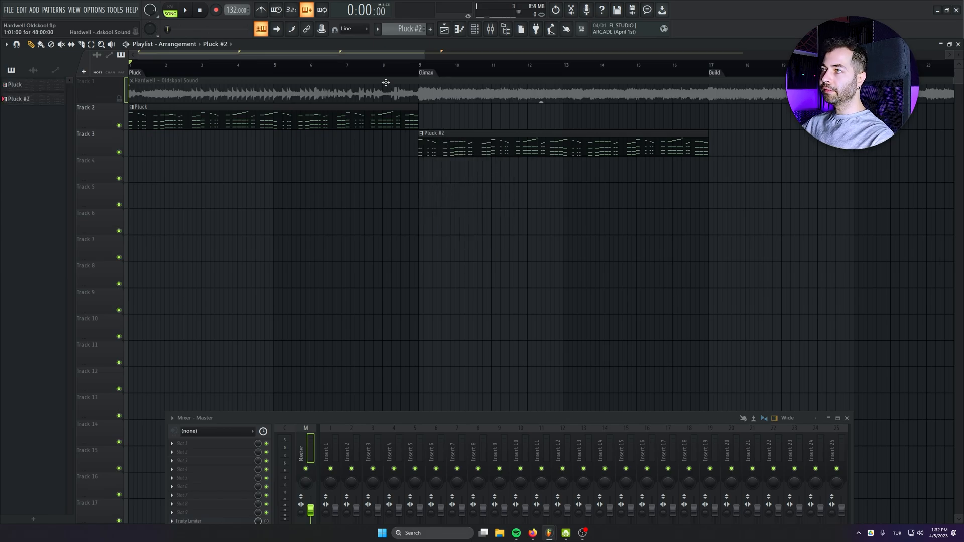
Route the three Supersaws channels to mixer Insert 2.
key(F7)
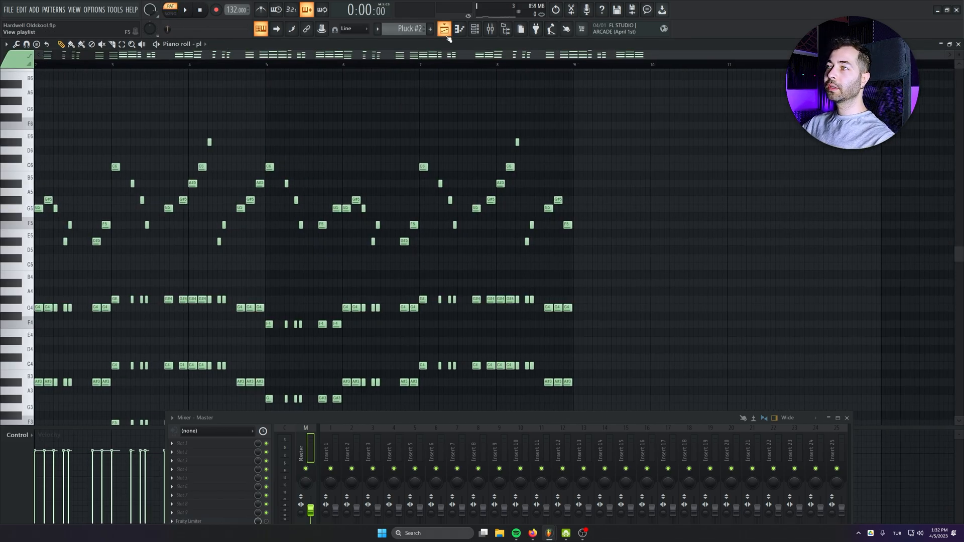
click(480, 31)
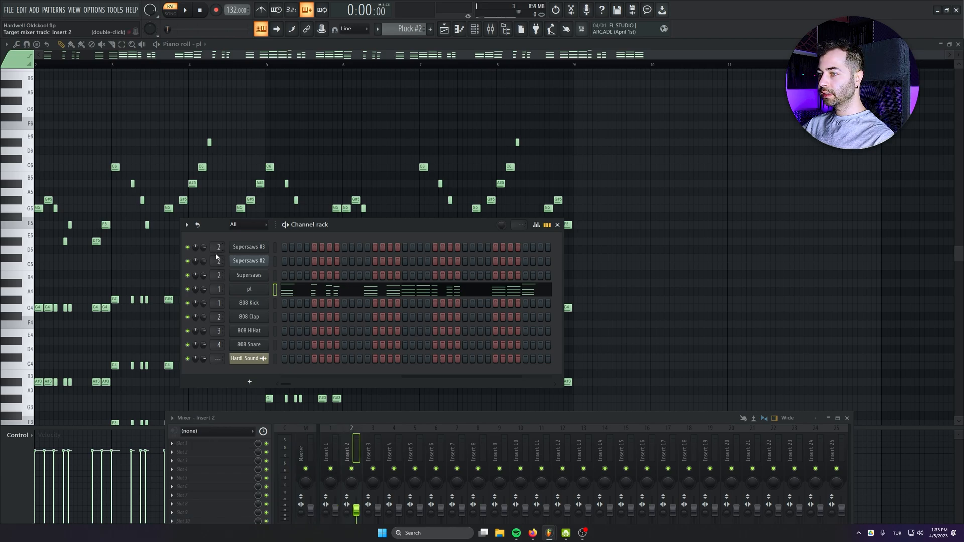
drag(363, 233, 343, 205)
Audition the Spire sound of the first Supersaws channel, and try the Supersaws #3 channel from the channel rack.
click(242, 249)
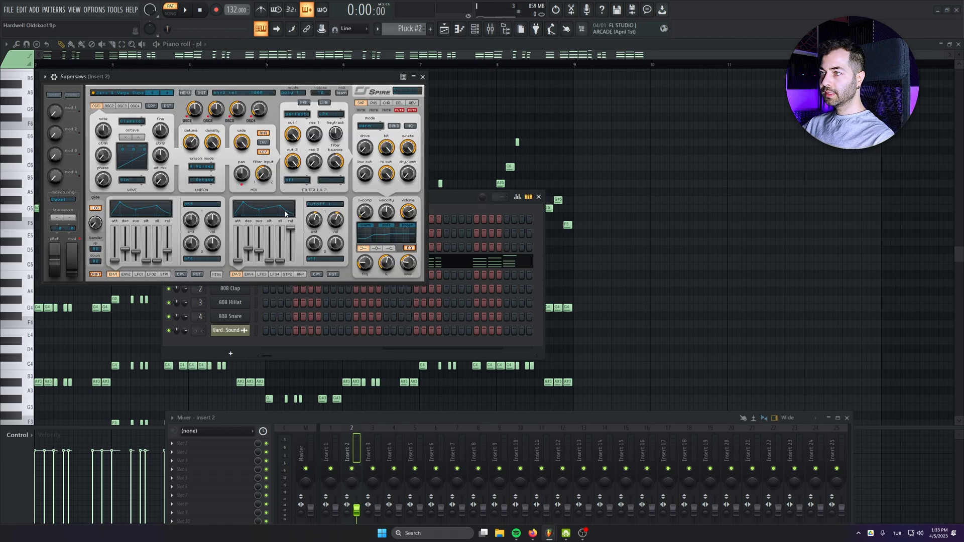
drag(151, 80, 212, 212)
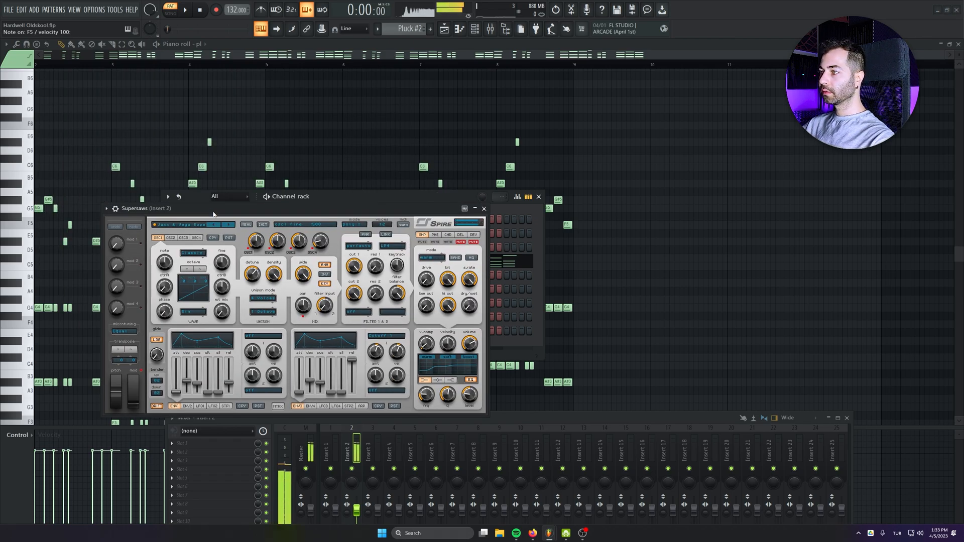
click(483, 209)
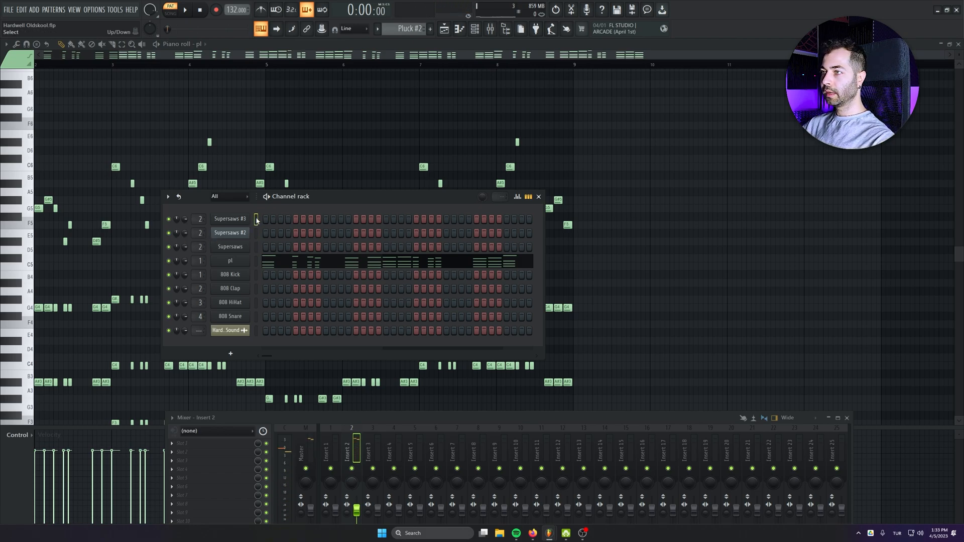
key(q)
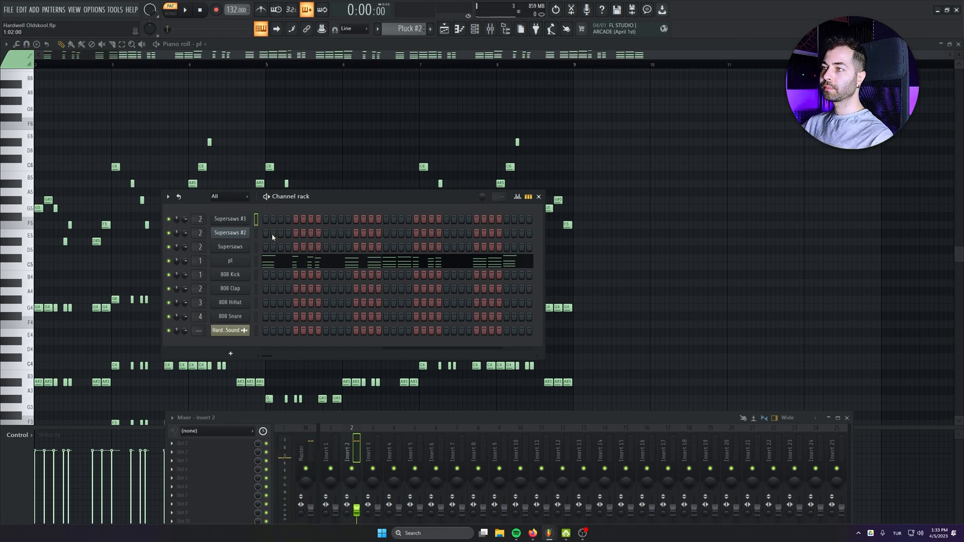
Move the notes of Pluck #2 from the pl channel to the Supersaws channel and open them for note editing.
click(245, 220)
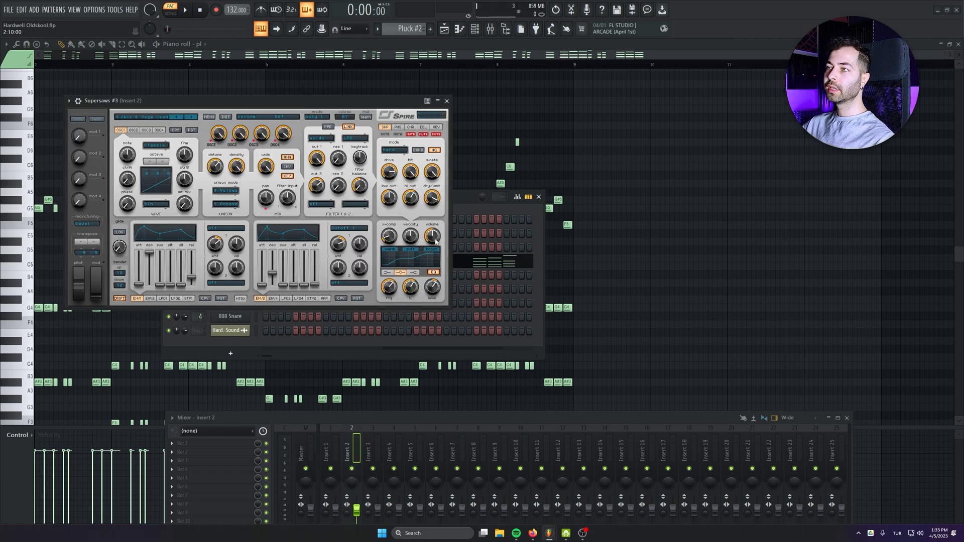
click(447, 101)
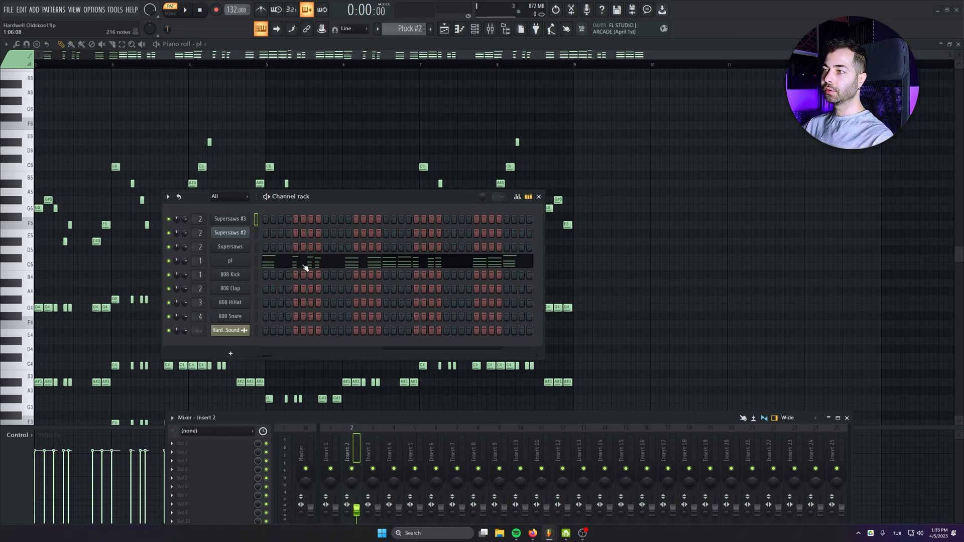
key(ctrl+x)
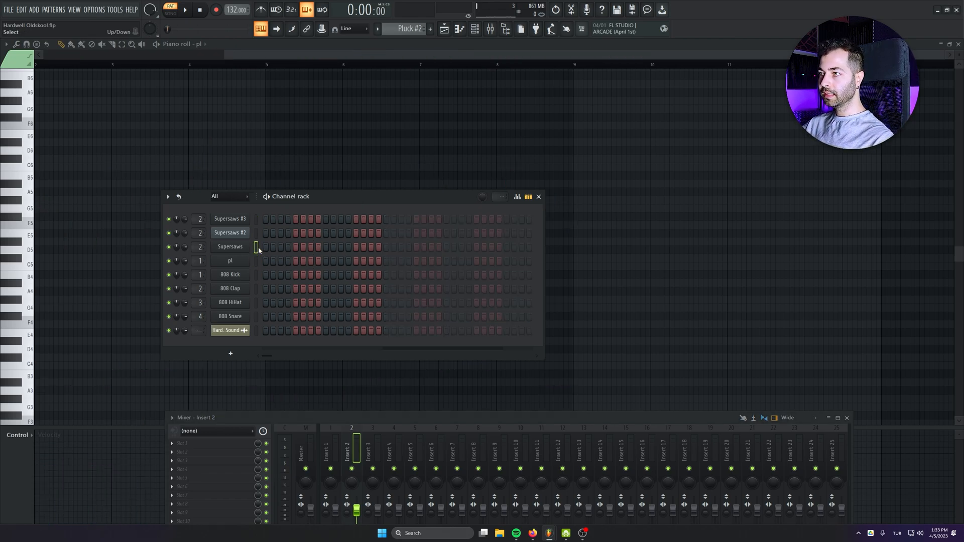
key(ctrl+v)
click(280, 251)
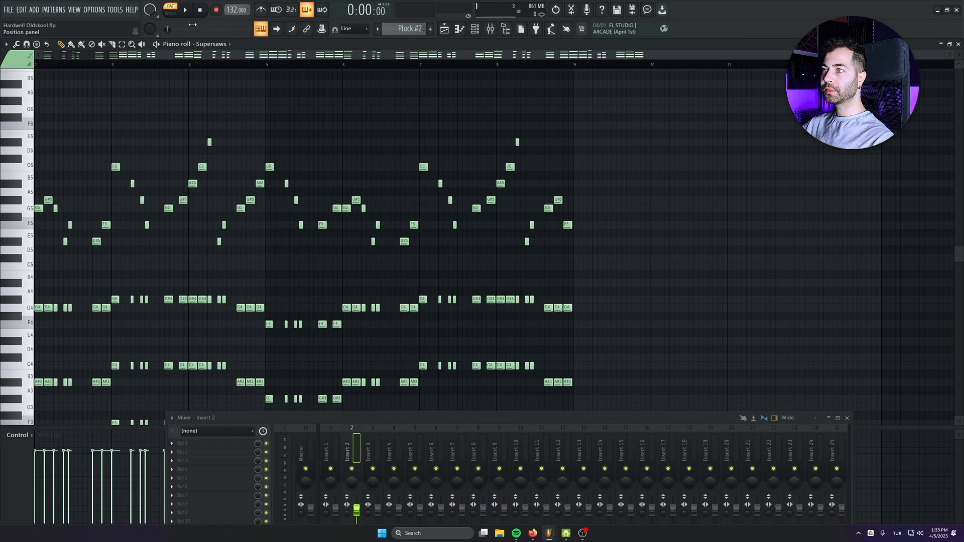
Play the start of the Supersaws part and move the mixer window clear of the notes.
scroll(312, 215, down, 3)
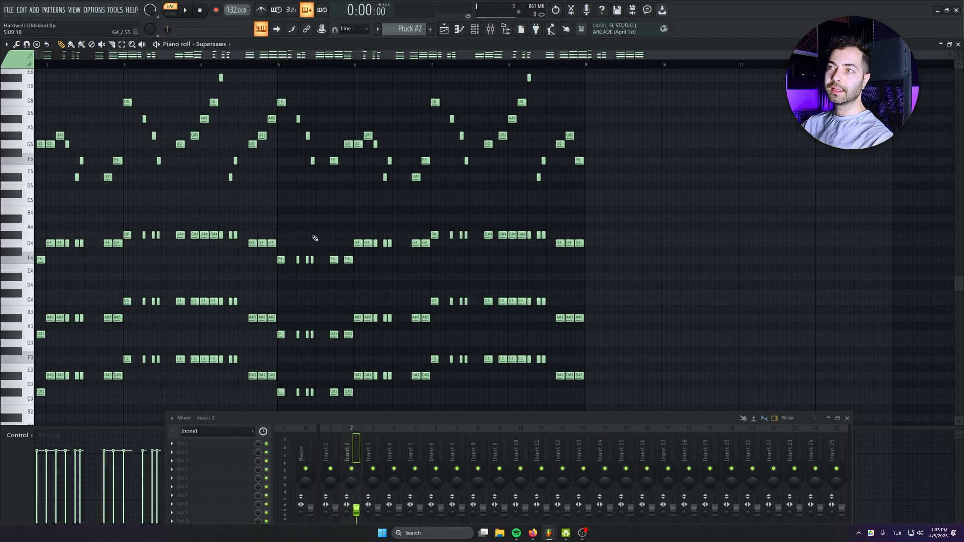
key(space)
drag(464, 417, 465, 274)
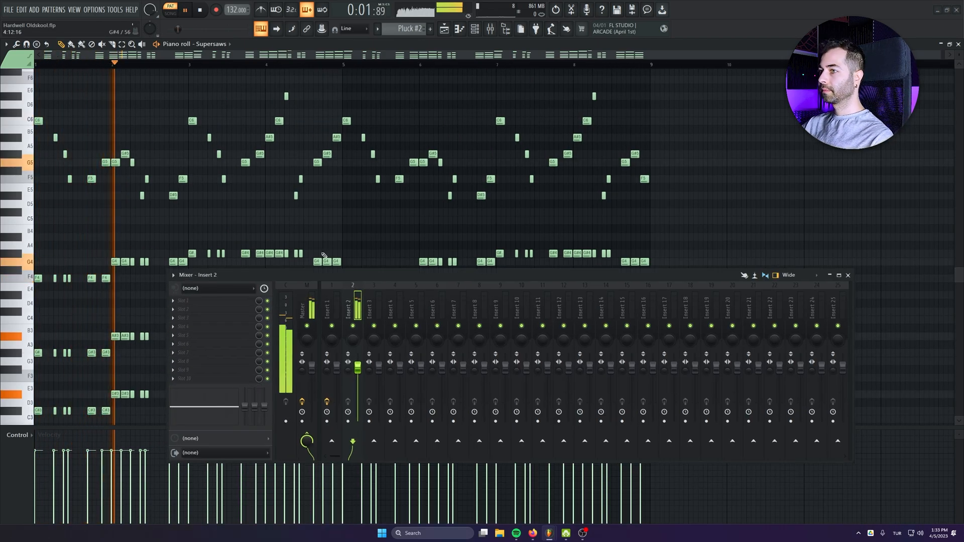
drag(320, 274, 333, 345)
scroll(248, 234, up, 3)
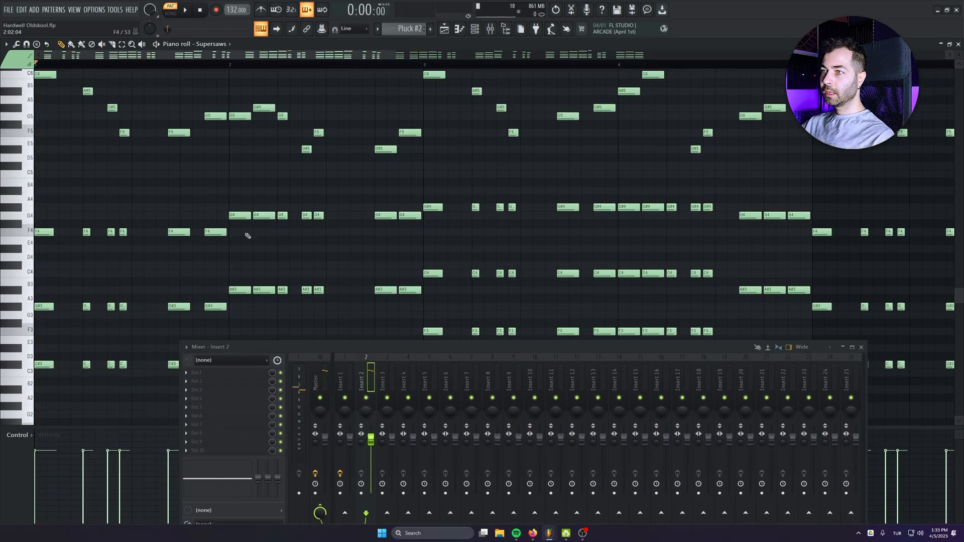
drag(249, 346, 425, 466)
drag(541, 349, 541, 355)
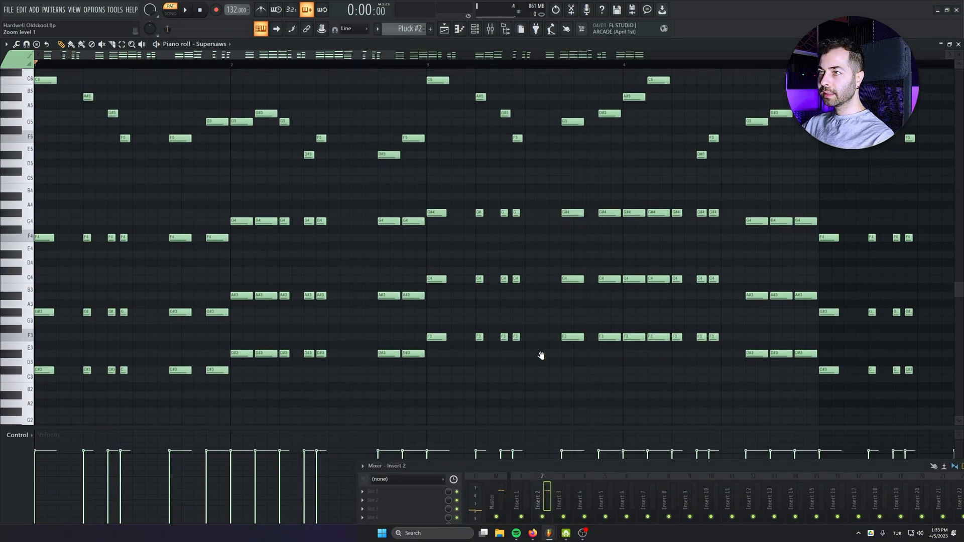
Lengthen the last short F5-topped chord in bars 1, 2 and 3 of the Supersaws part to about two steps.
drag(167, 93, 136, 437)
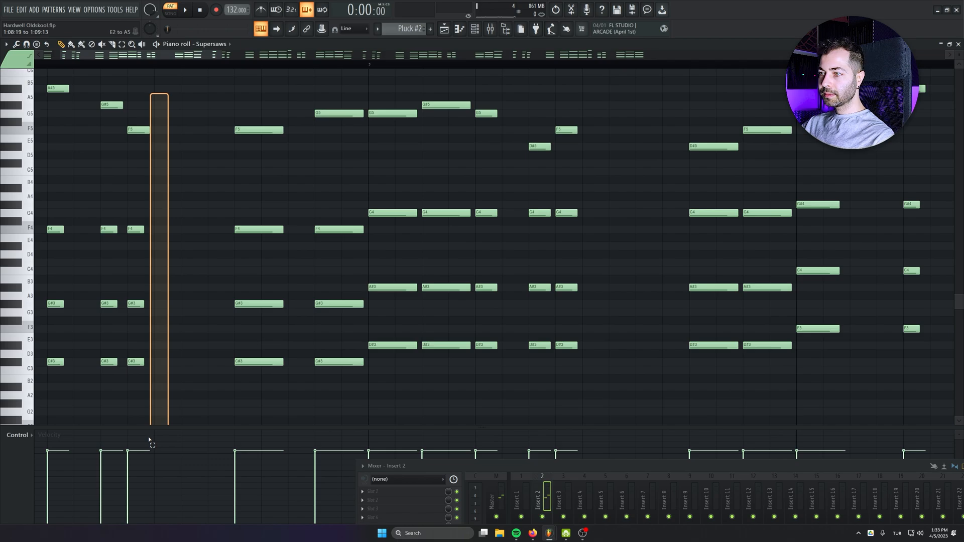
scroll(144, 146, up, 3)
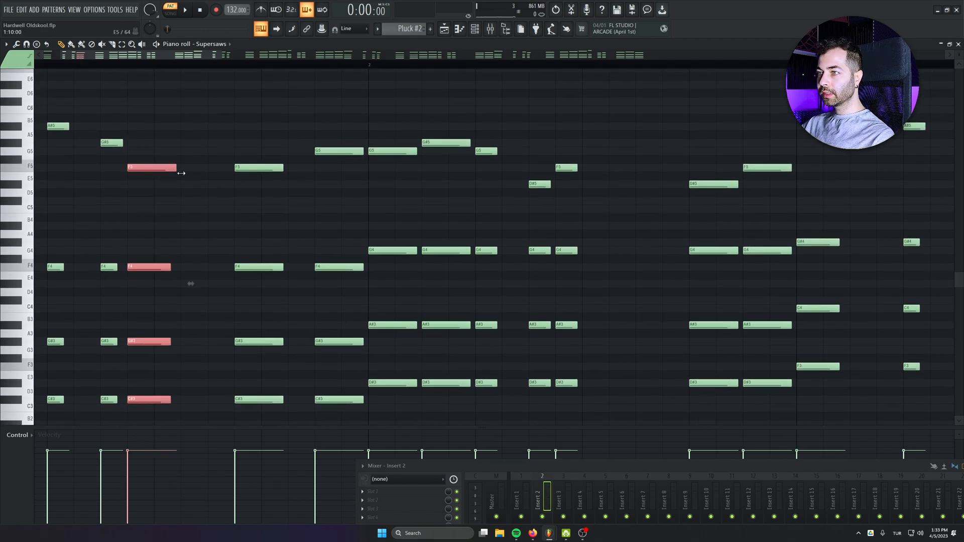
key(space)
scroll(291, 276, down, 4)
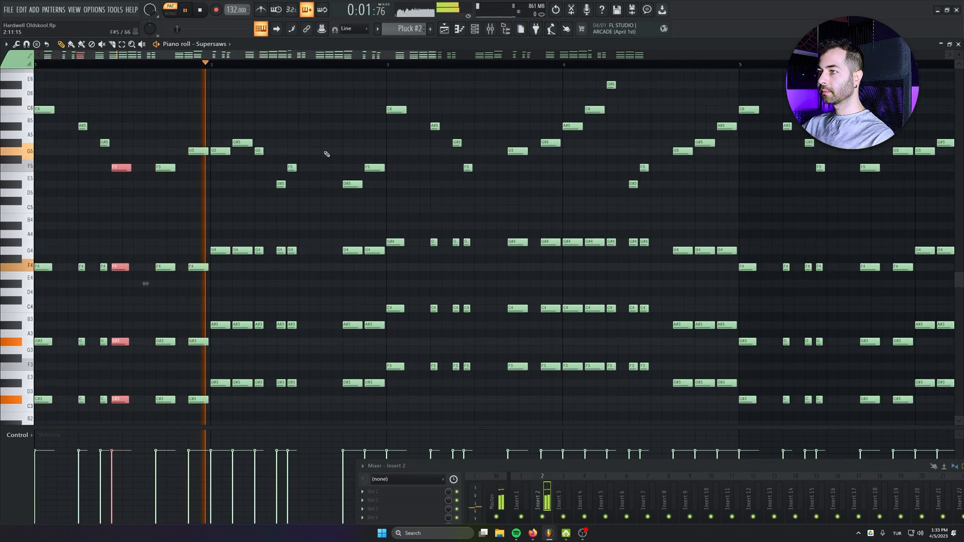
drag(311, 122, 294, 372)
drag(388, 354, 347, 379)
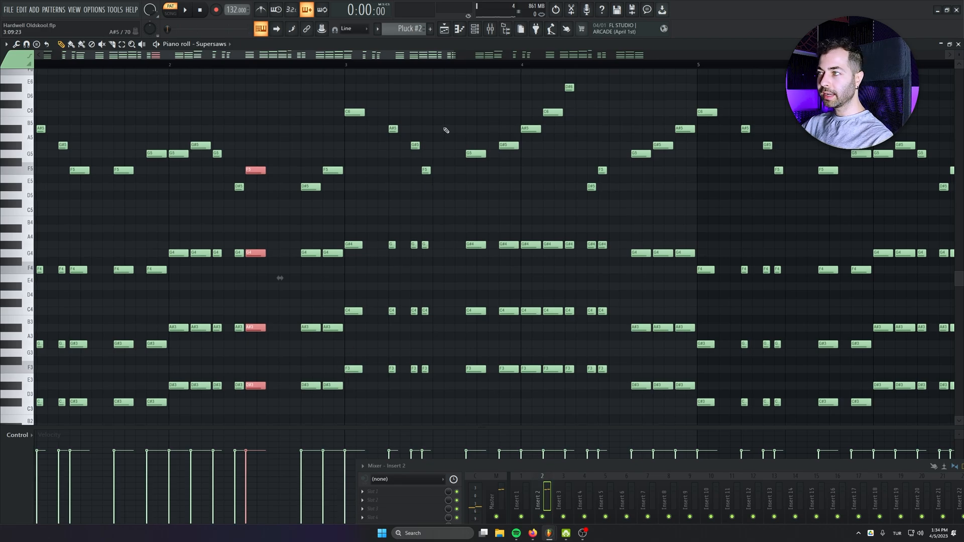
drag(446, 130, 433, 374)
drag(665, 326, 437, 289)
key(space)
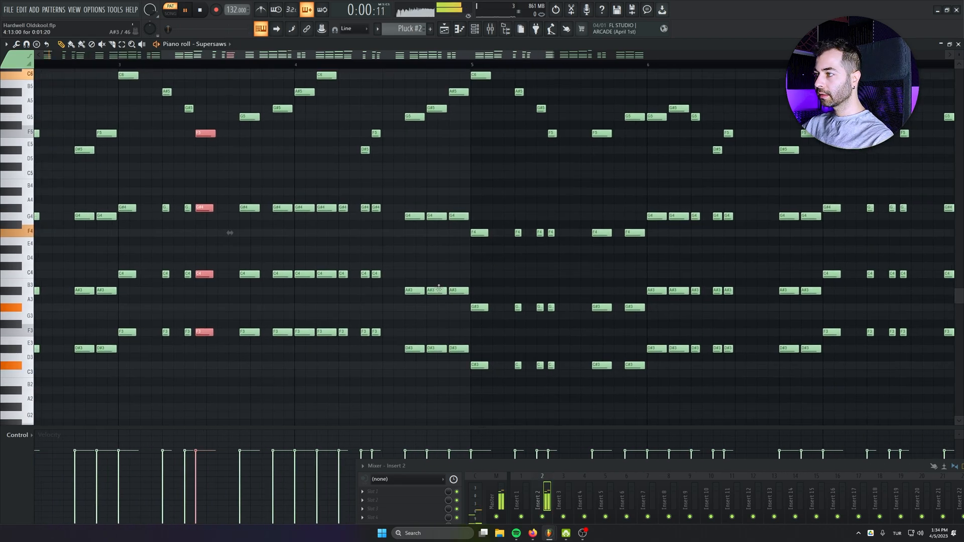
Lengthen the matching short F5-topped chords in bars 4 to 8 of the Supersaws part to about two steps.
drag(379, 99, 377, 334)
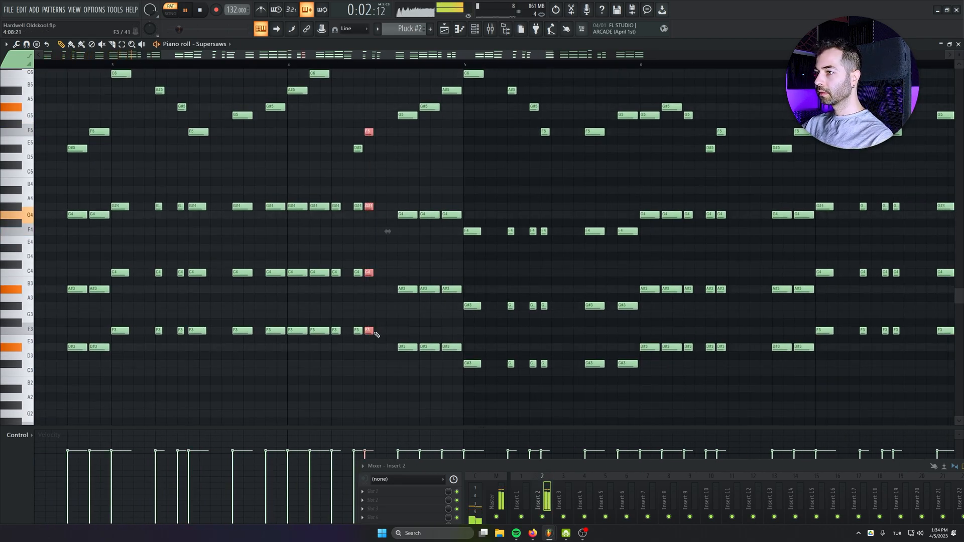
drag(560, 86, 546, 387)
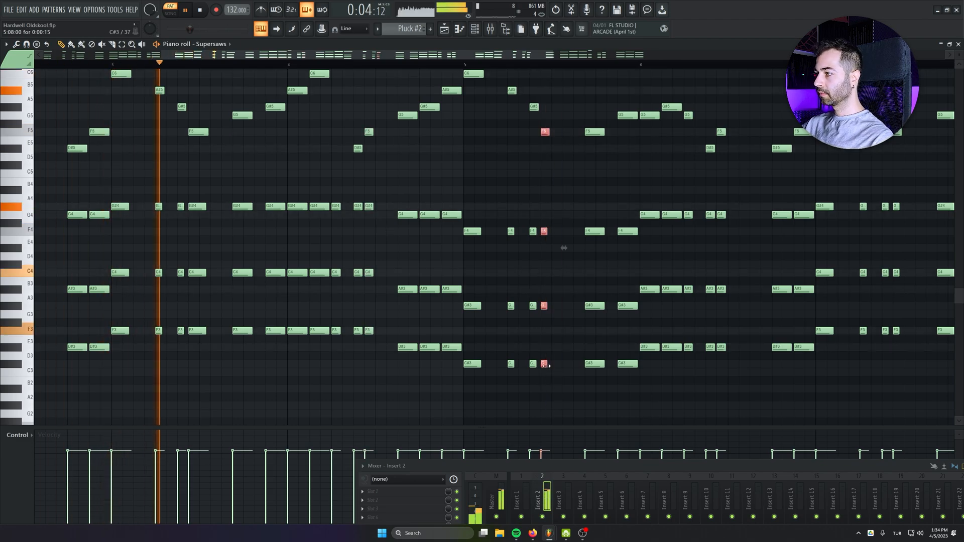
drag(685, 391, 431, 368)
drag(469, 82, 479, 326)
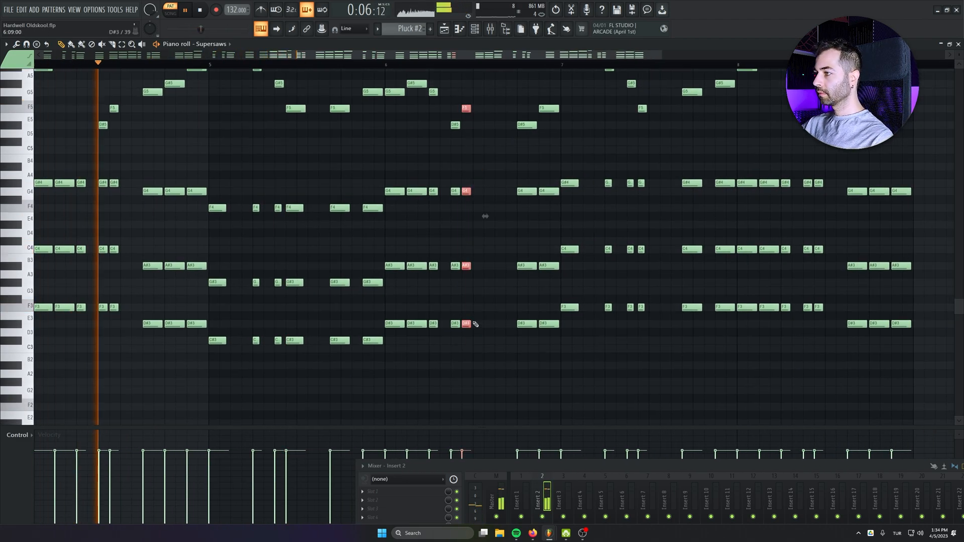
drag(588, 175, 431, 203)
key(space)
drag(551, 104, 529, 365)
drag(728, 130, 702, 366)
Play back the whole Supersaws part and clear the note selection.
key(space)
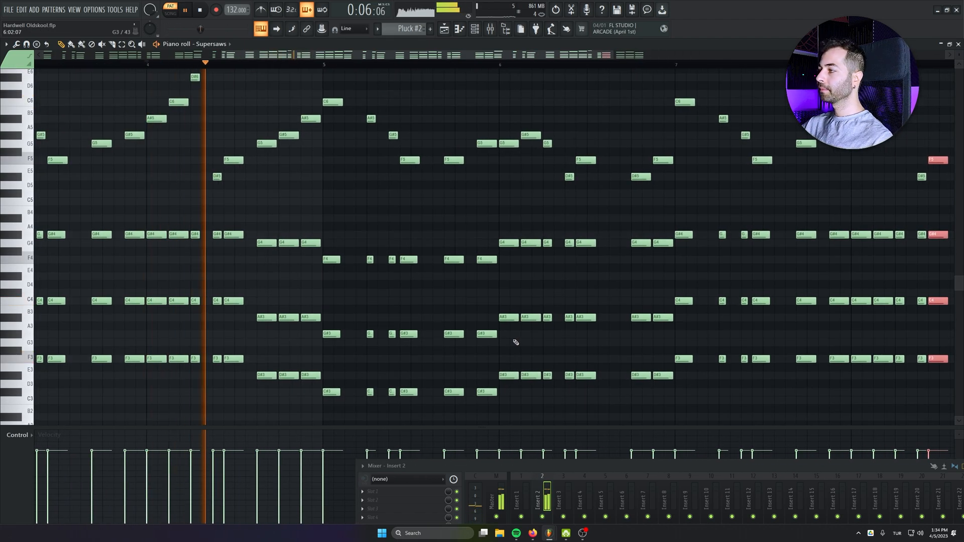
drag(660, 369, 591, 374)
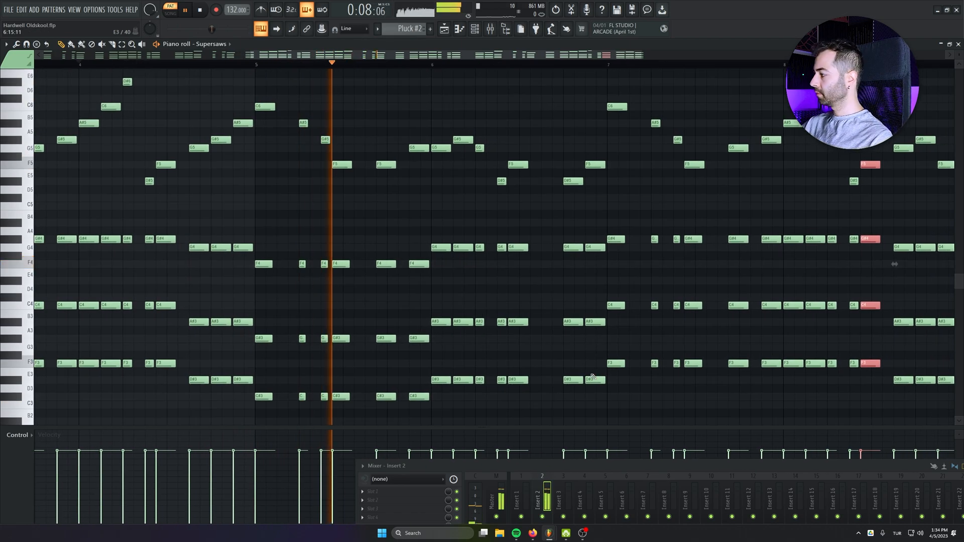
scroll(468, 397, down, 2)
scroll(468, 396, down, 2)
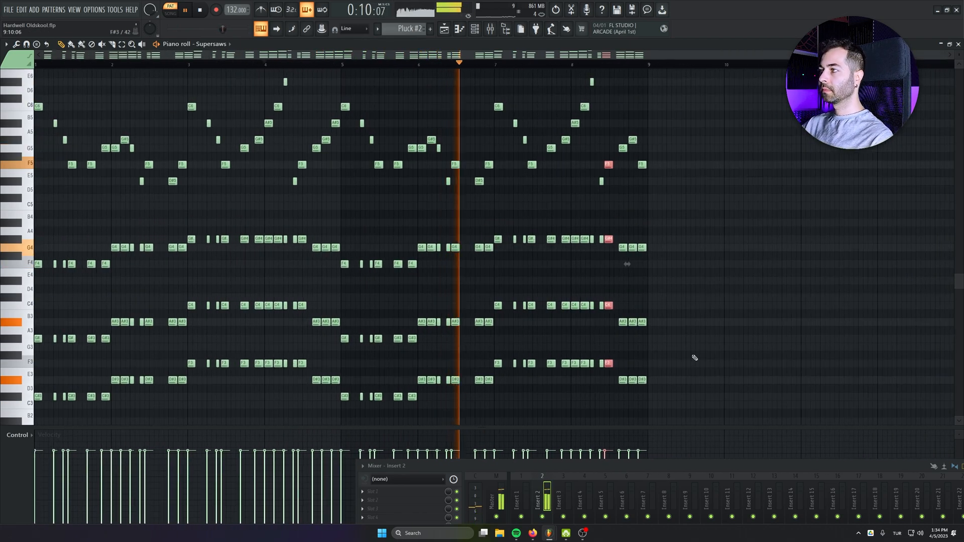
click(749, 354)
right_click(751, 356)
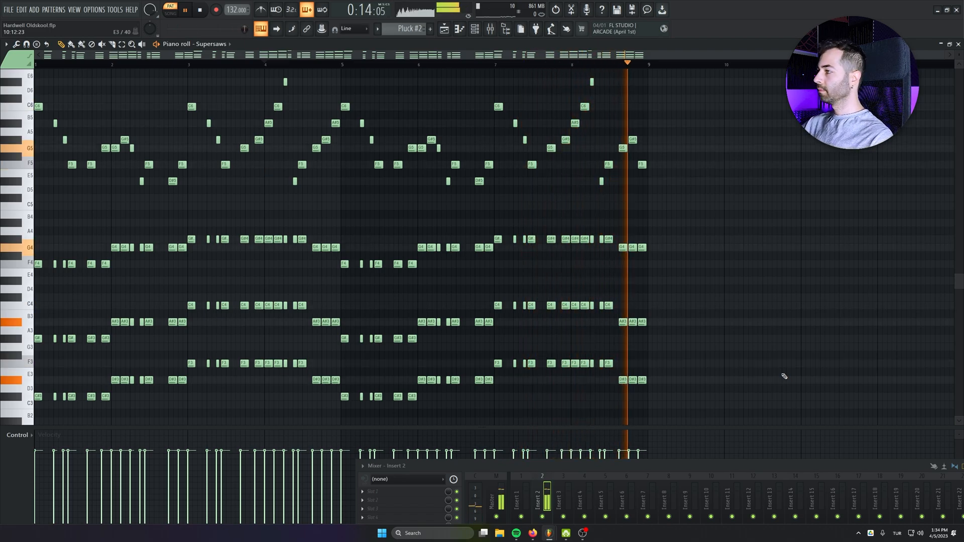
key(space)
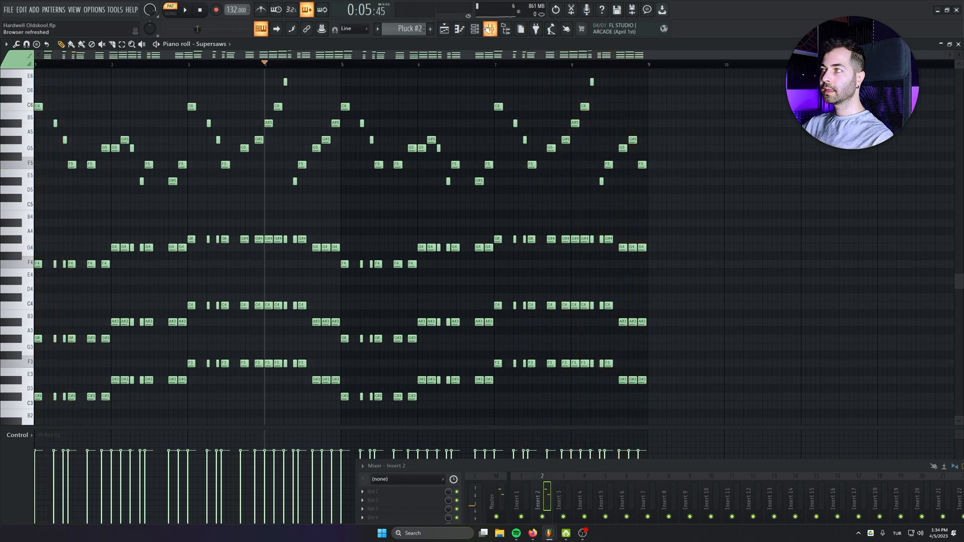
Copy the Supersaws notes to the Supersaws #2 channel and audition it with the Dune 3 patch LEAD - Mammals.
click(490, 29)
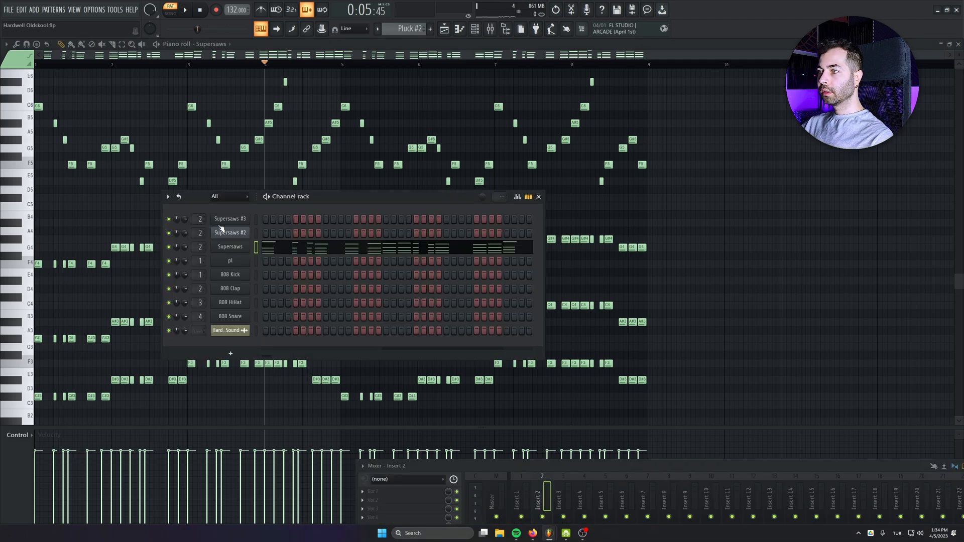
click(255, 235)
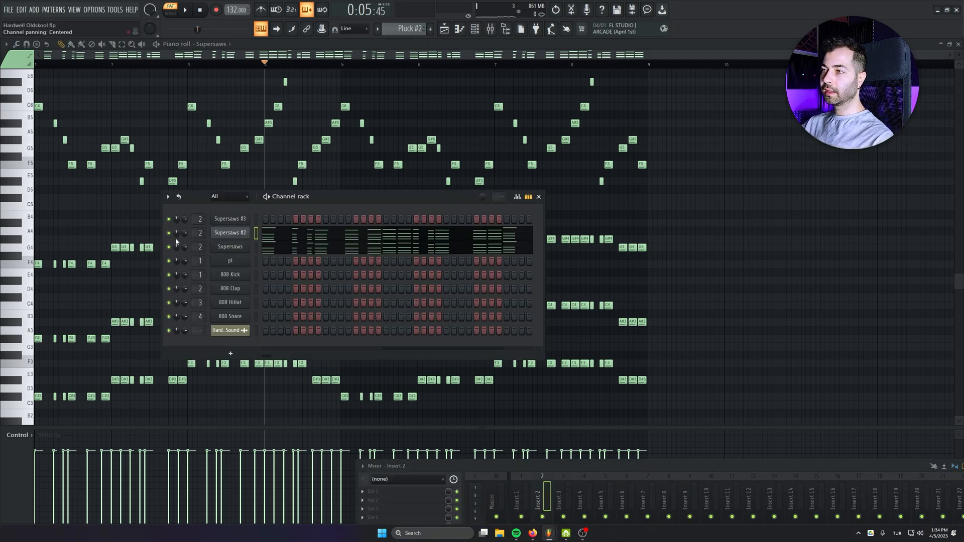
click(246, 233)
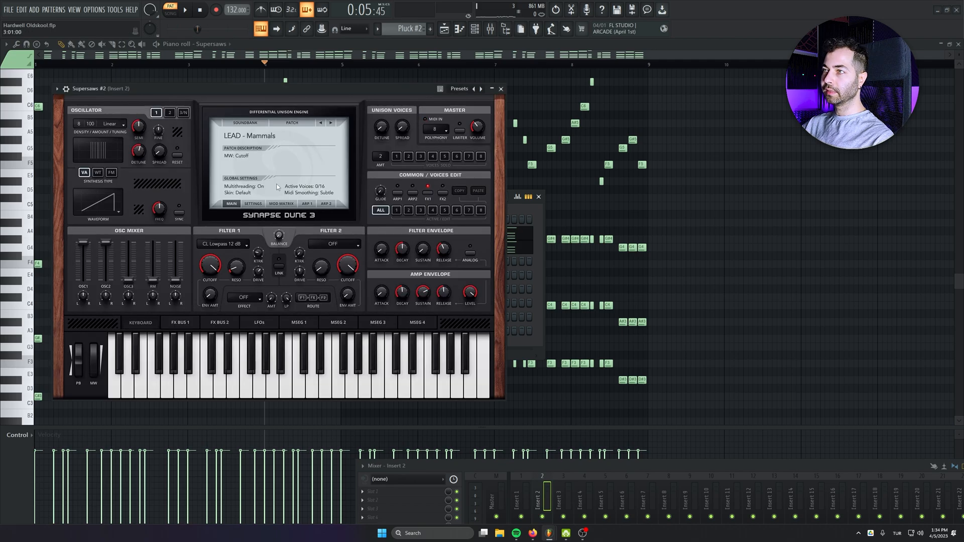
key(space)
click(501, 89)
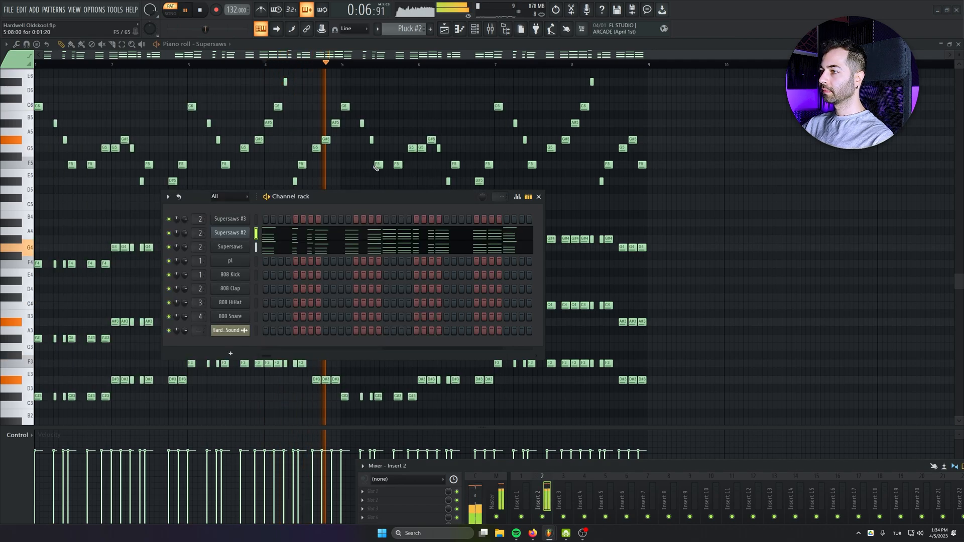
Lower the Supersaws #2 channel volume to 59% and check its Dune 3 synth.
drag(185, 233, 185, 246)
key(space)
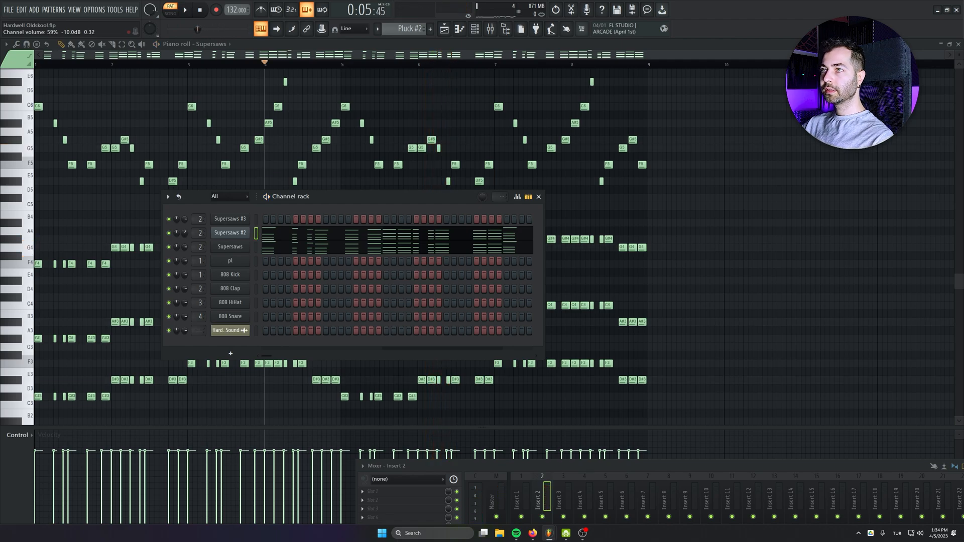
click(244, 237)
click(500, 89)
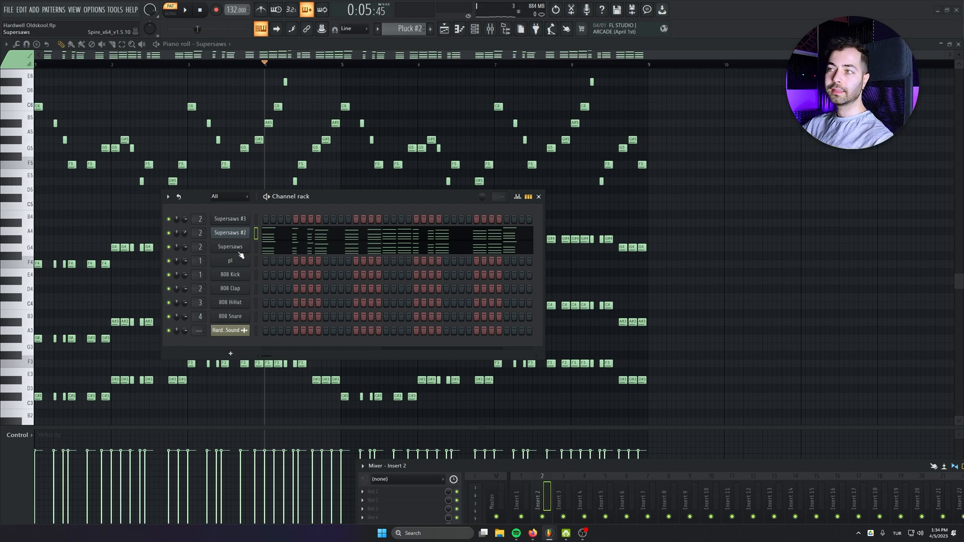
Copy only the top melody notes from Supersaws to Supersaws #3 and transpose them down one octave.
click(281, 245)
drag(744, 263, 38, 141)
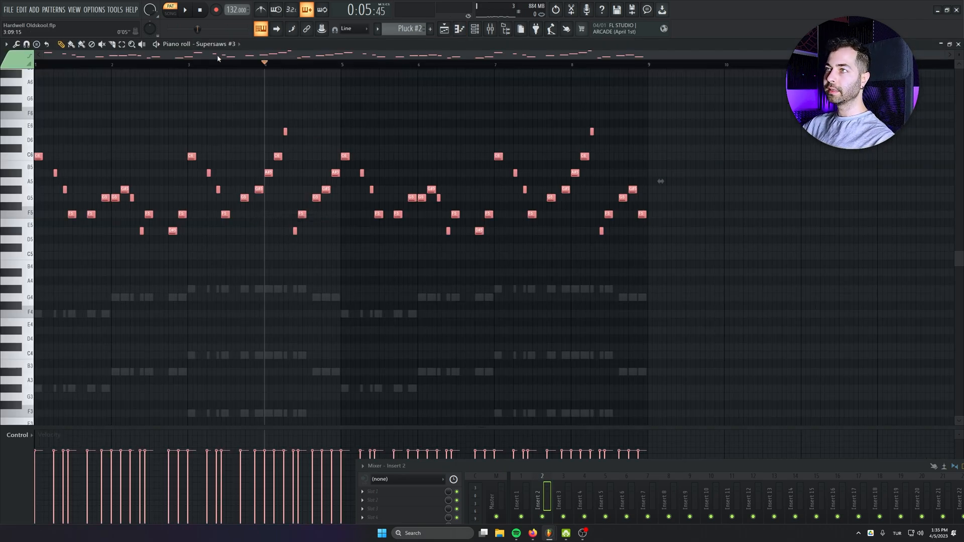
key(ctrl+a)
key(space)
key(ctrl+Down)
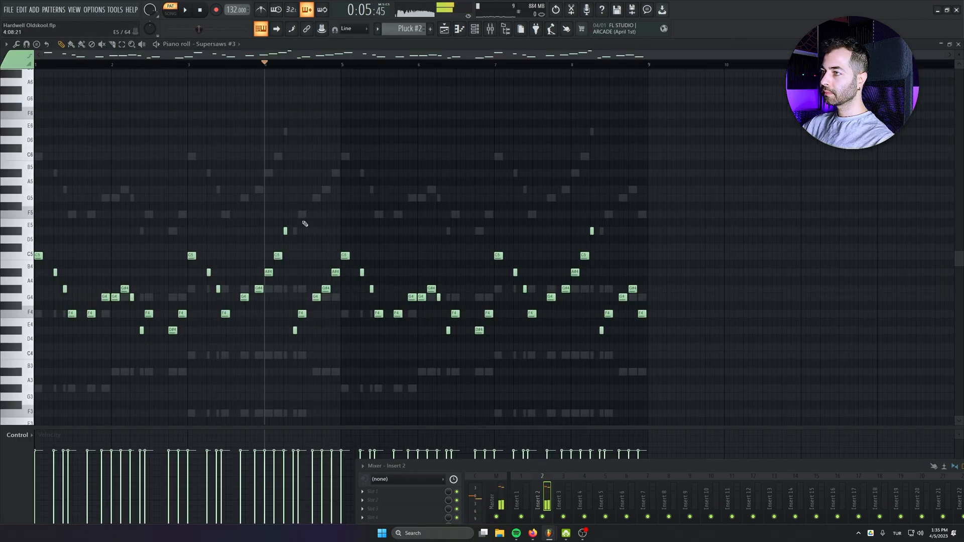
key(ctrl+a)
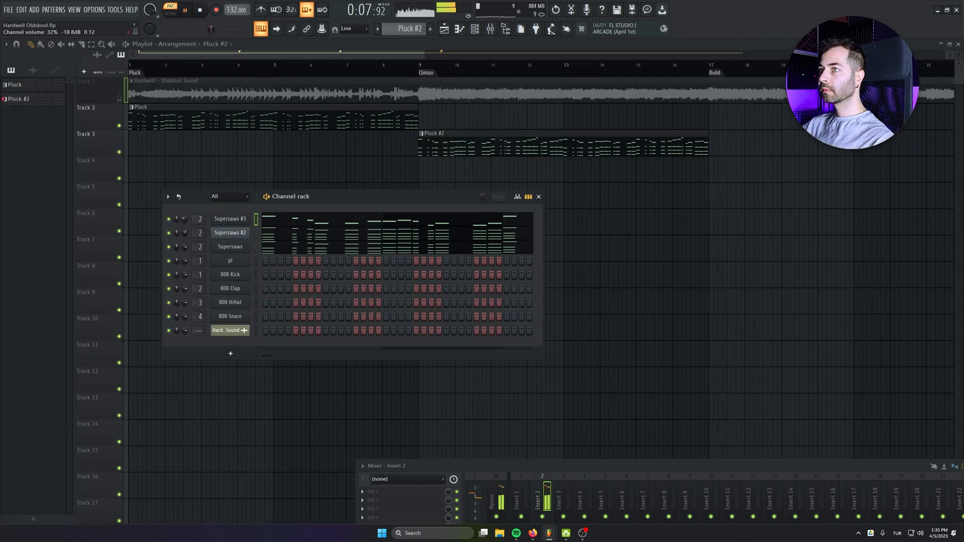
Load FabFilter Pro-Q 3 in the first effect slot of Insert 2 and add a low cut.
double_click(555, 467)
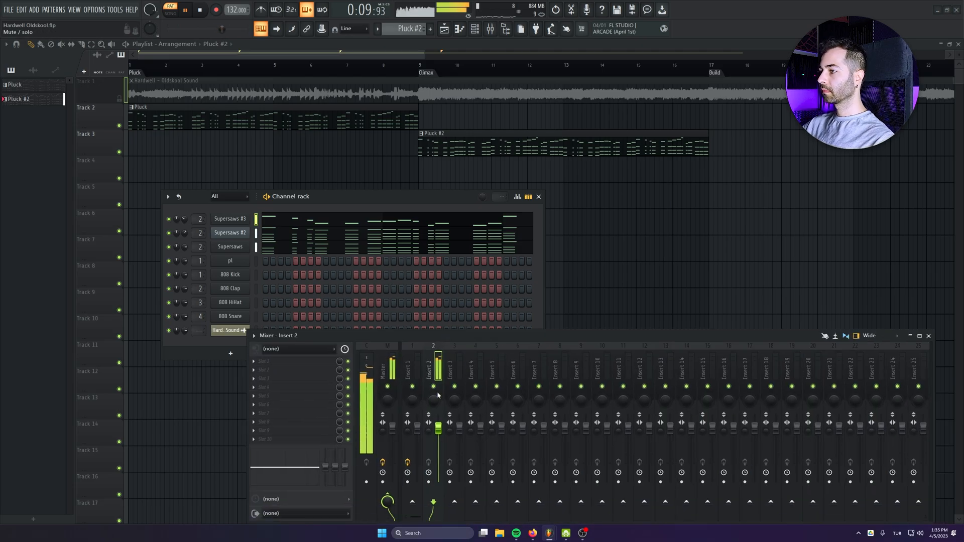
click(322, 370)
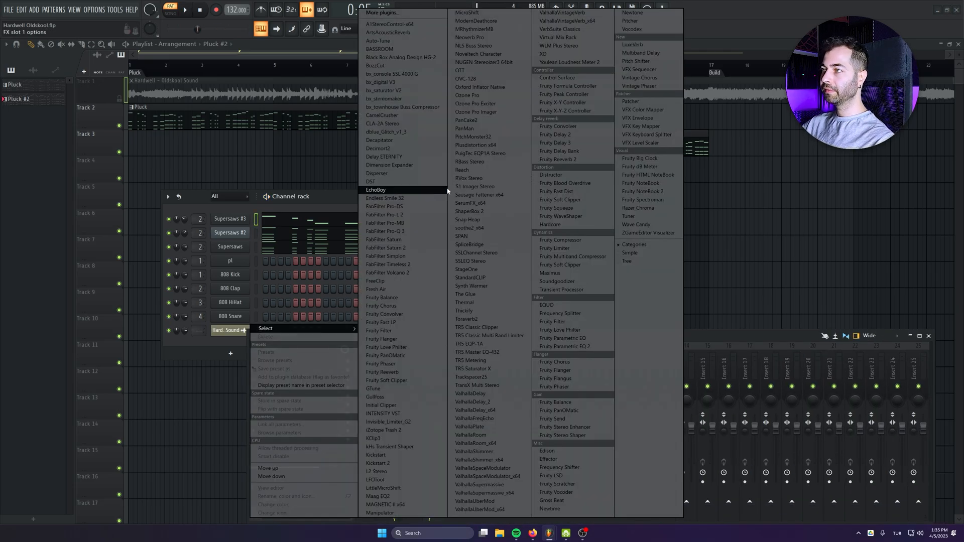
click(391, 230)
drag(108, 234, 223, 246)
key(space)
Cut a narrow bell band at about 3.3 kHz in Pro-Q 3, soloing the band during playback to tune its width and depth.
scroll(229, 244, up, 1)
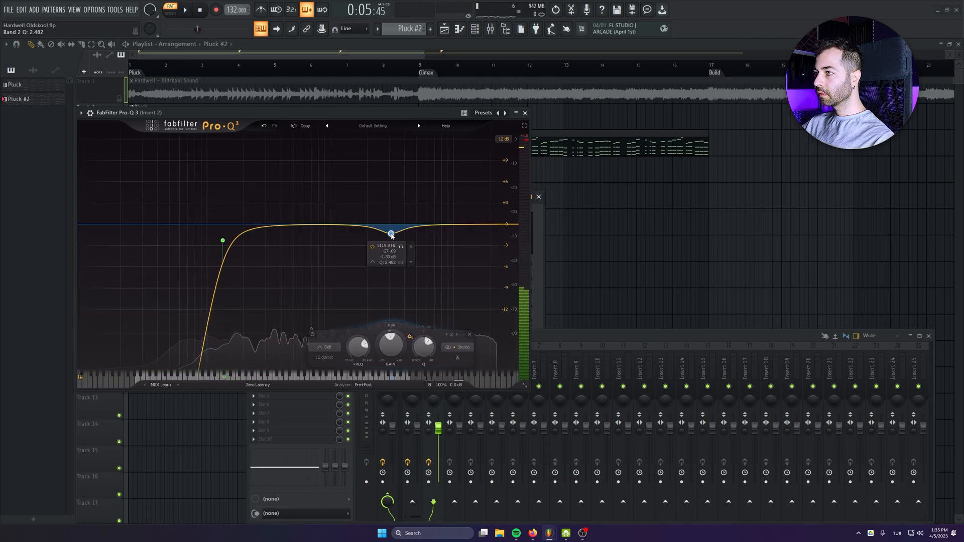
mouse_move(400, 250)
mouse_down()
mouse_move(392, 254)
mouse_move(405, 249)
mouse_up()
key(space)
key(space)
key(space)
key(space)
key(space)
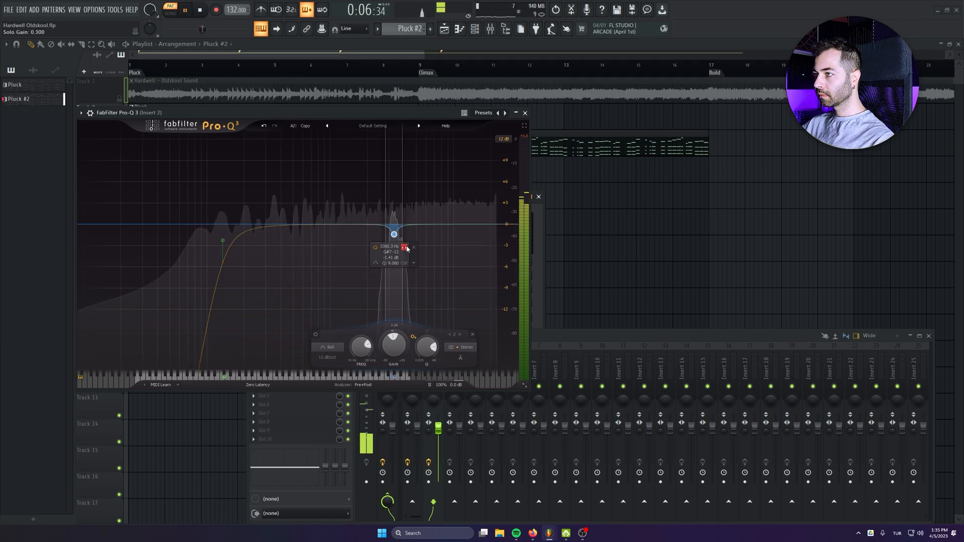
scroll(393, 235, up, 5)
drag(405, 247, 406, 269)
key(space)
key(Escape)
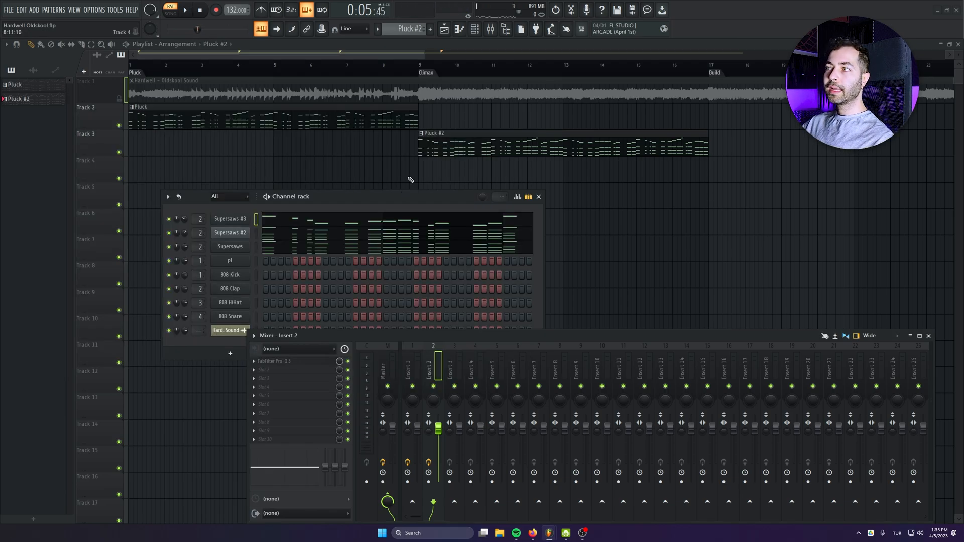
Rename the Pluck #2 pattern to Supersaws.
click(539, 196)
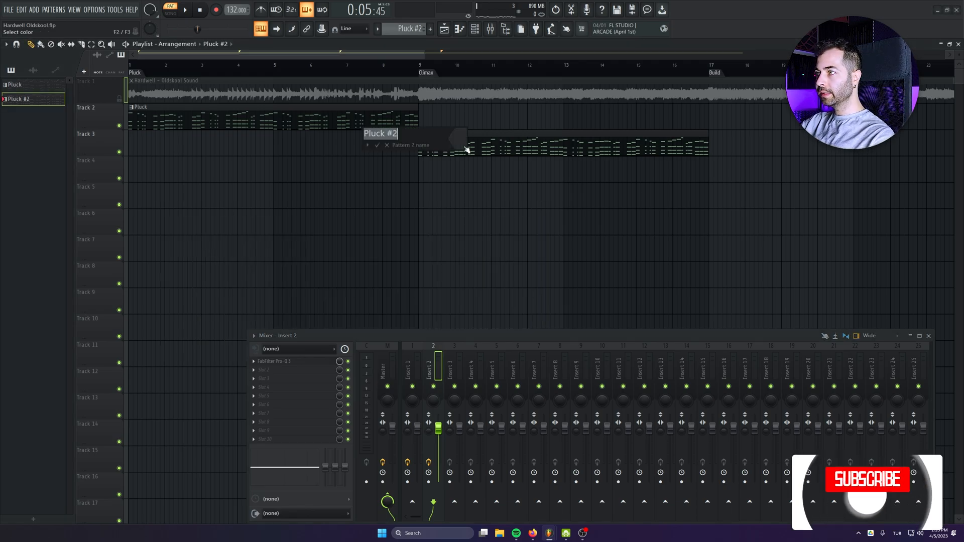
key(Return)
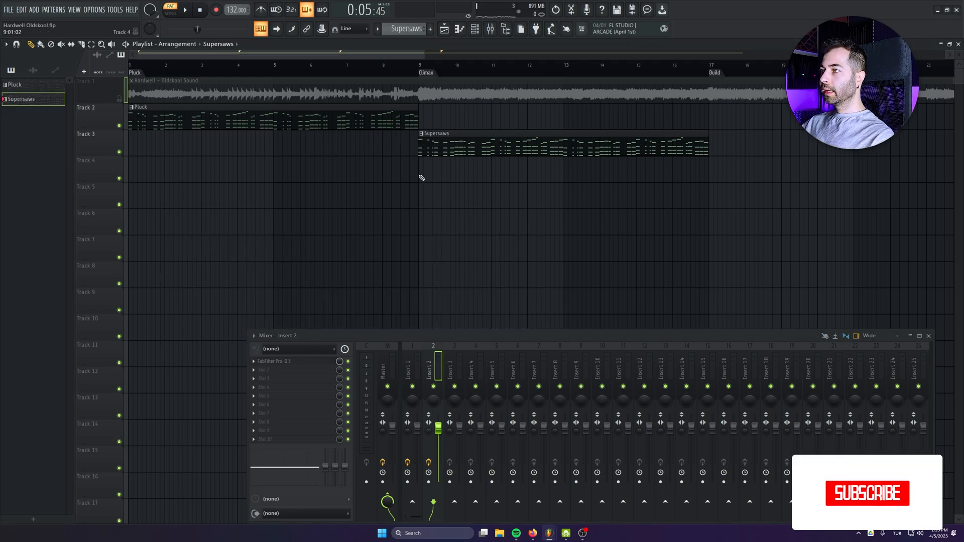
Insert a new Spire-1.1 synth channel between the Supersaws and pl channels.
click(474, 29)
right_click(229, 260)
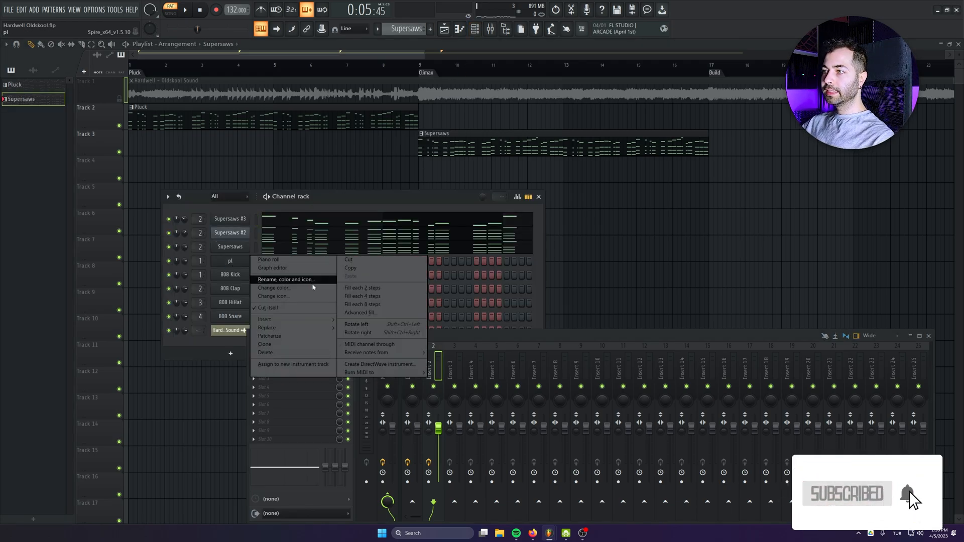
mouse_move(281, 319)
click(355, 172)
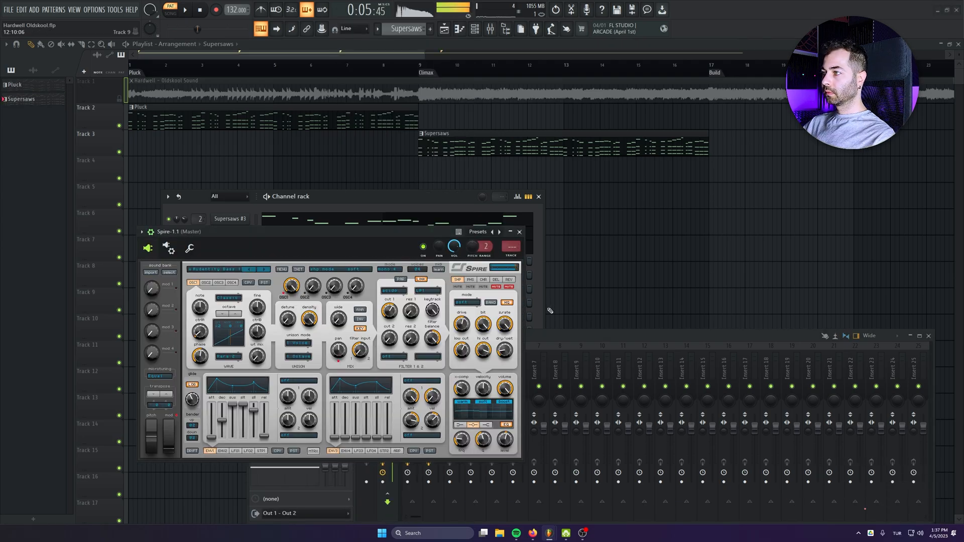
click(520, 232)
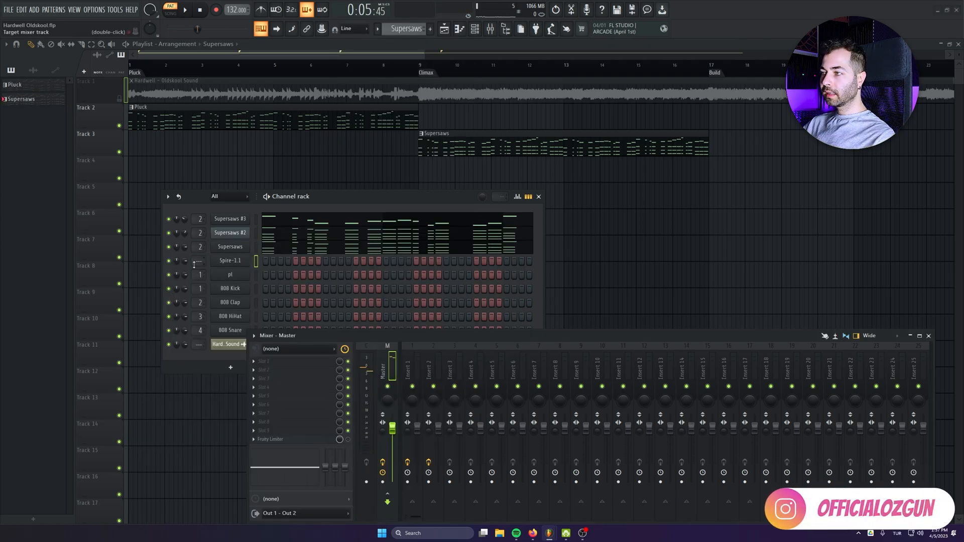
Route the Spire-1.1 channel to mixer track 3 and name that track Break Bass.
scroll(200, 260, up, 1)
click(472, 360)
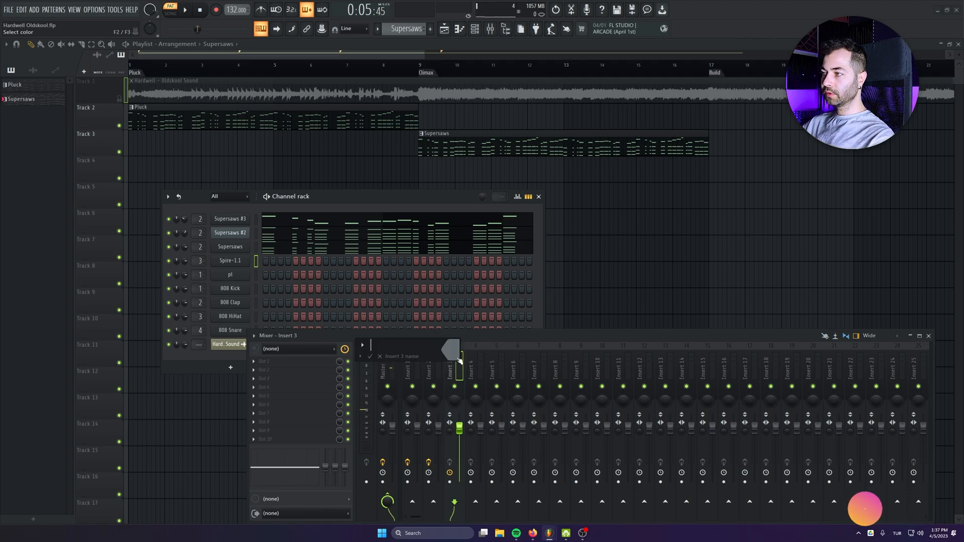
key(Return)
Load FabFilter Pro-Q 3 in the first effect slot of the Break Bass track.
click(306, 365)
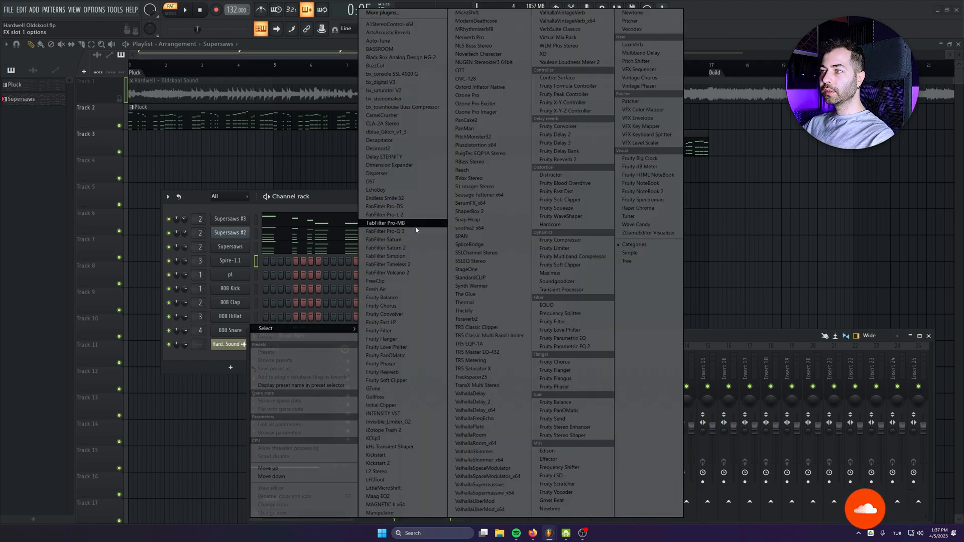
click(396, 231)
drag(429, 152, 173, 167)
key(Escape)
Copy the first lowest note of each chord change from Supersaws into the Spire-1.1 channel's piano roll.
click(286, 248)
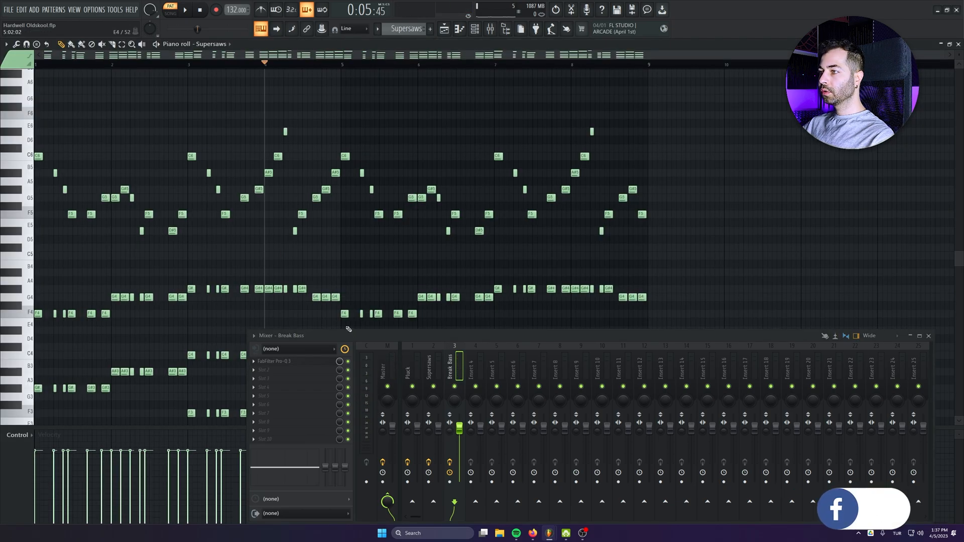
scroll(108, 201, down, 9)
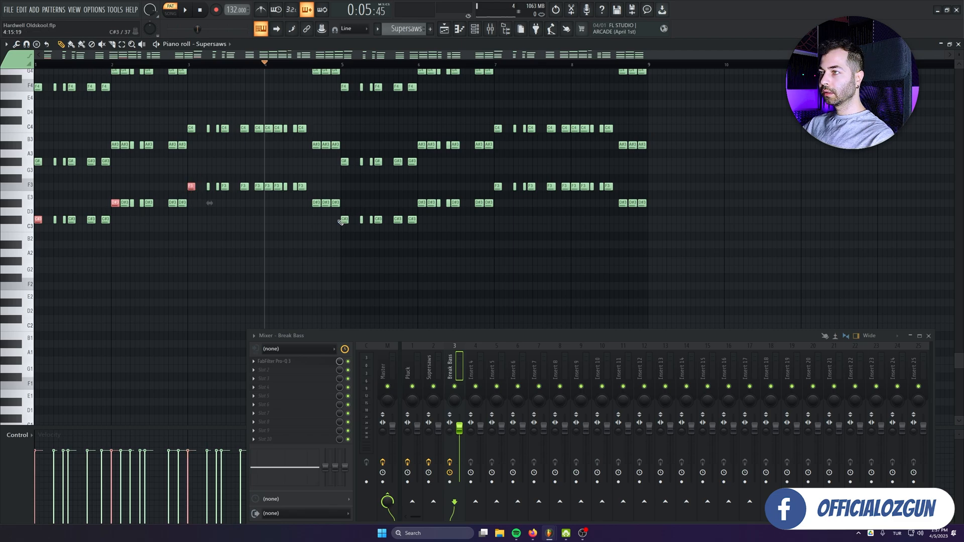
drag(340, 217, 353, 238)
drag(418, 195, 432, 217)
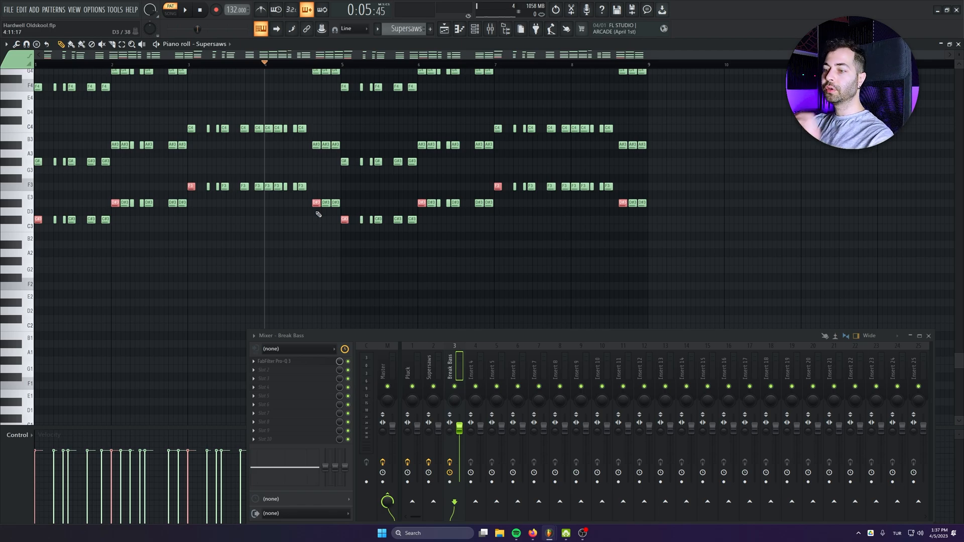
key(F7)
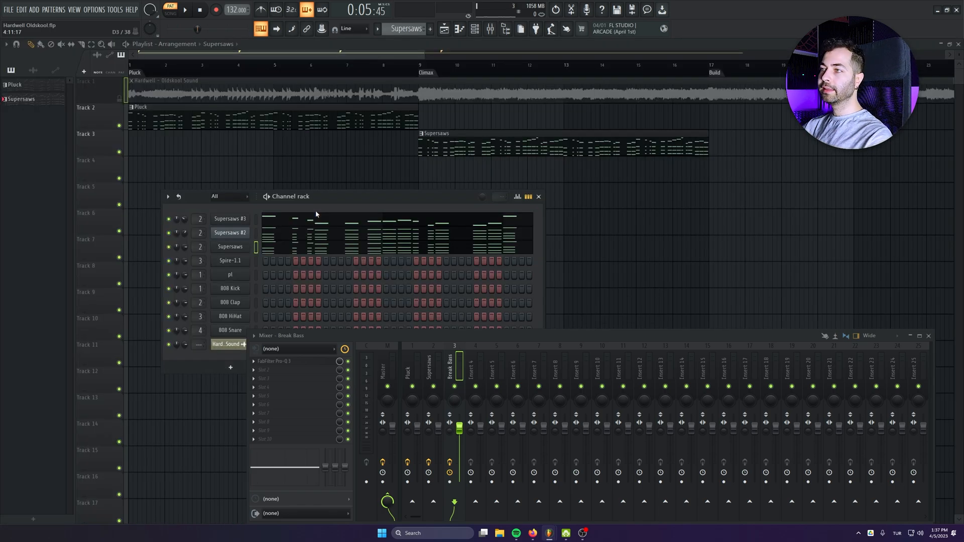
right_click(243, 267)
click(271, 260)
Apply legato to the copied bass notes, comparing with and without it, so each note extends to the next.
key(ctrl+l)
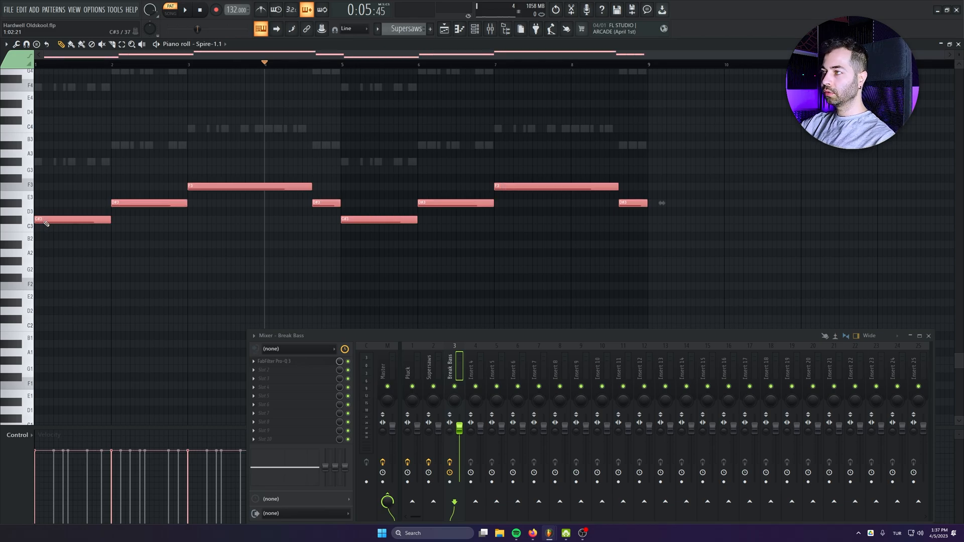
key(ctrl+z)
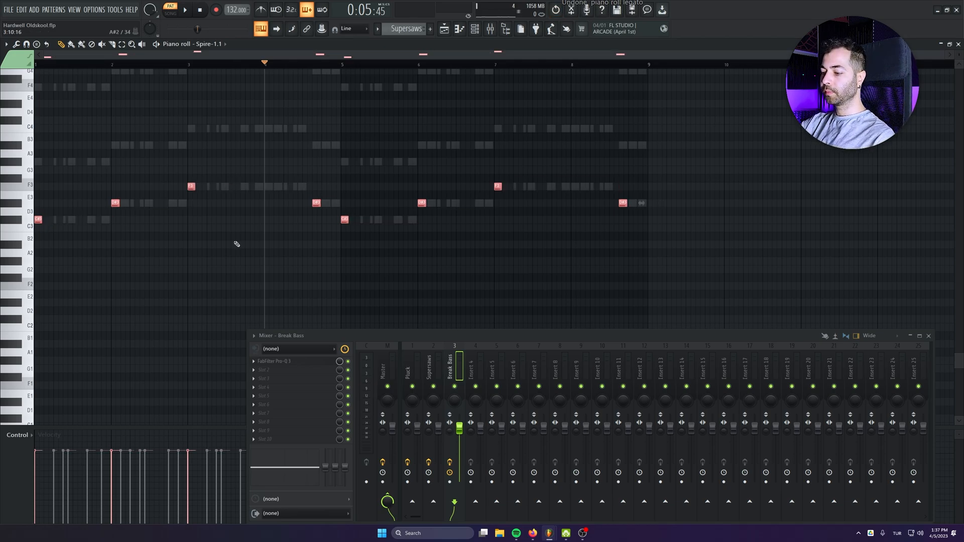
key(ctrl+z)
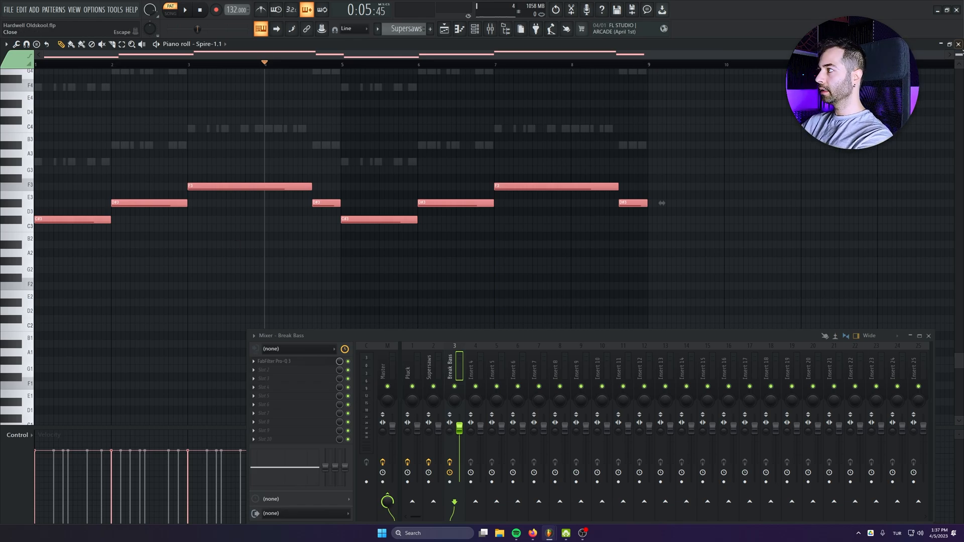
Transpose the Spire-1.1 bass notes up one octave and lower the Break Bass fader while playing back the climax.
click(957, 44)
click(242, 66)
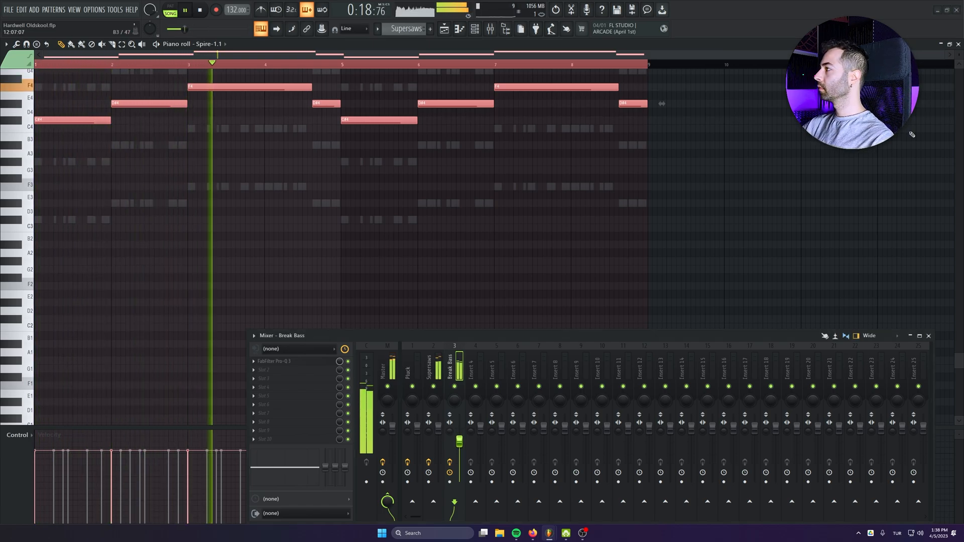
key(F5)
Remove the stray Supersaws clip on Track 9 and move the climax's Supersaws clip to Track 2 beside Pluck.
click(753, 298)
right_click(753, 298)
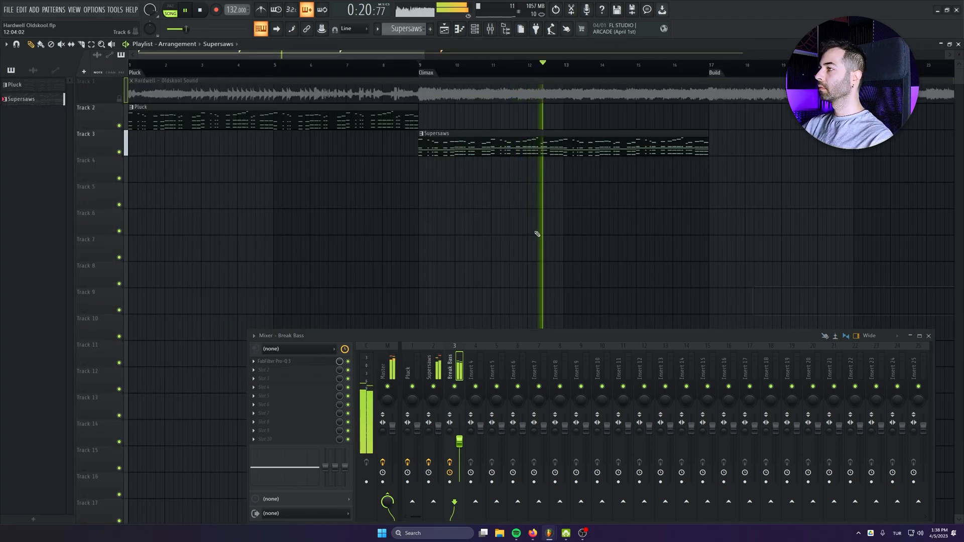
scroll(536, 232, down, 2)
click(929, 336)
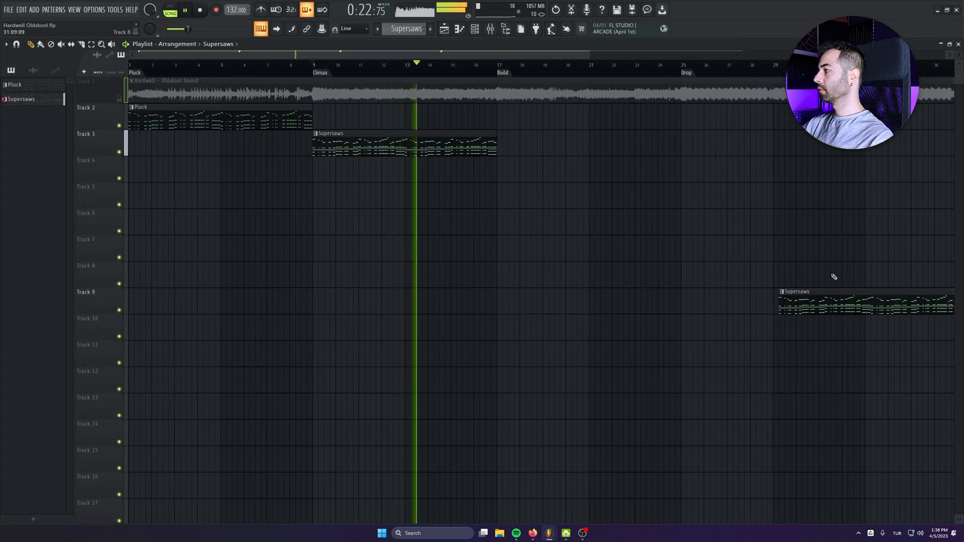
alt+scroll(637, 338, down, 1)
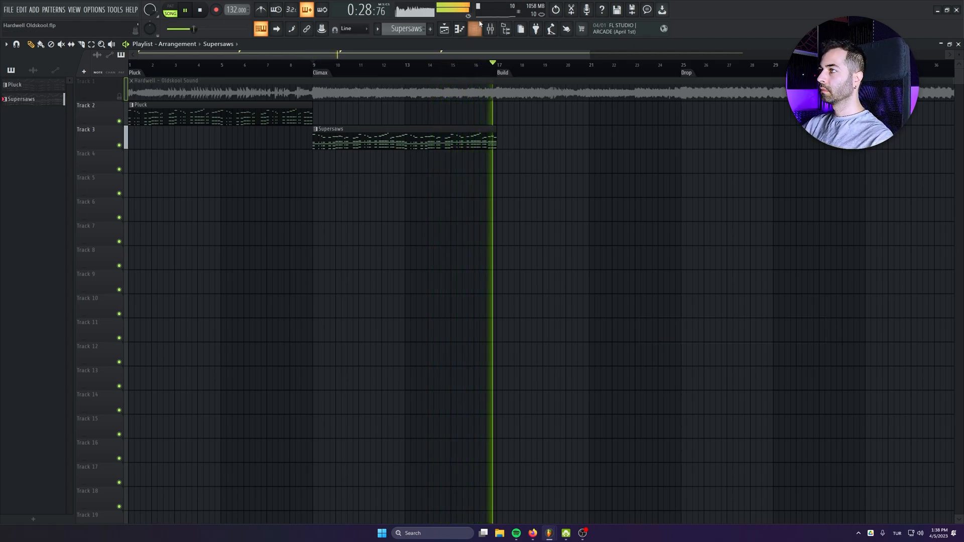
key(space)
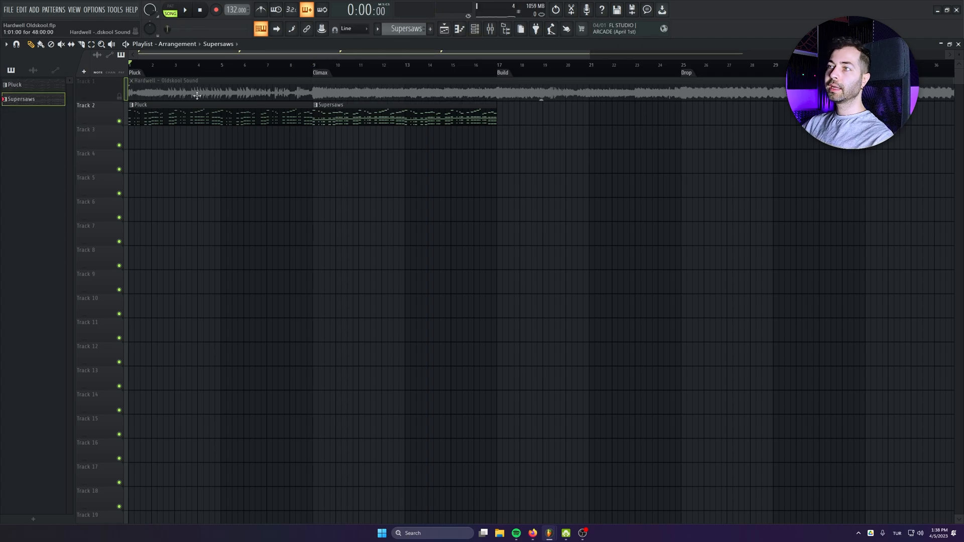
Create an automation clip for the filter 1 cutoff of the pl channel's Spire synth.
double_click(281, 116)
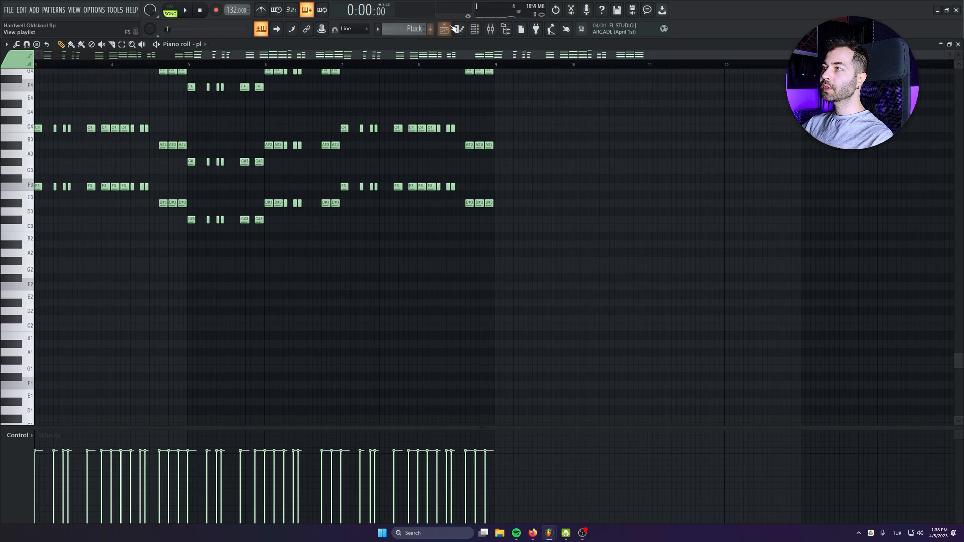
click(474, 29)
click(227, 275)
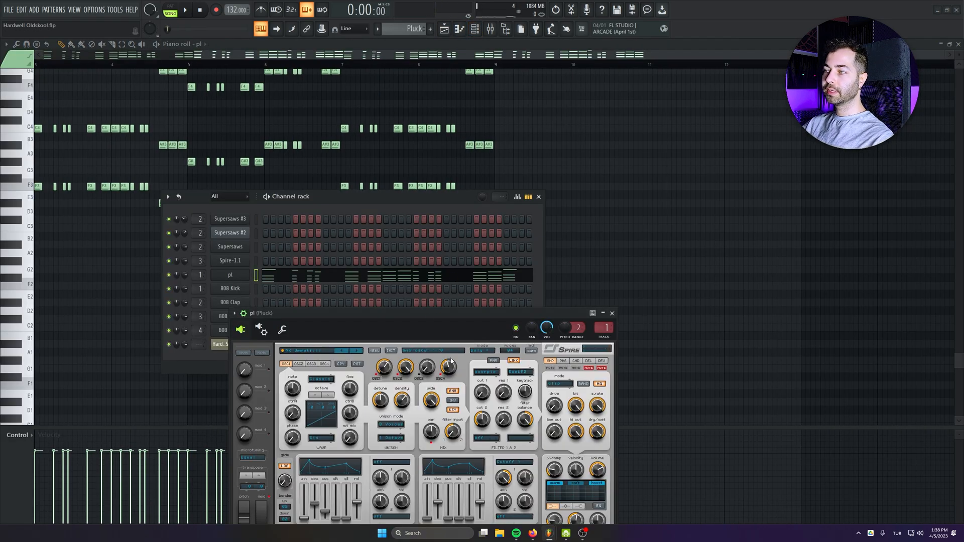
drag(452, 318, 360, 265)
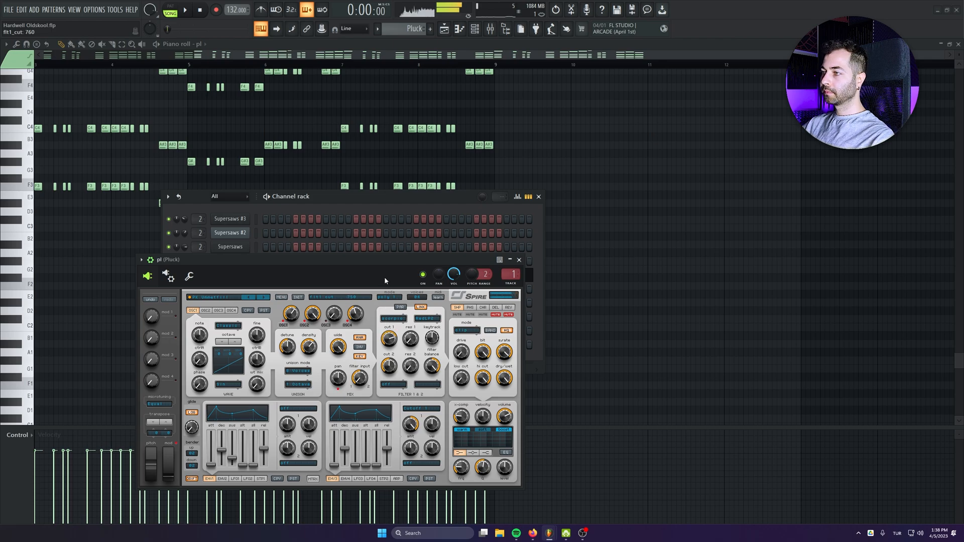
click(958, 44)
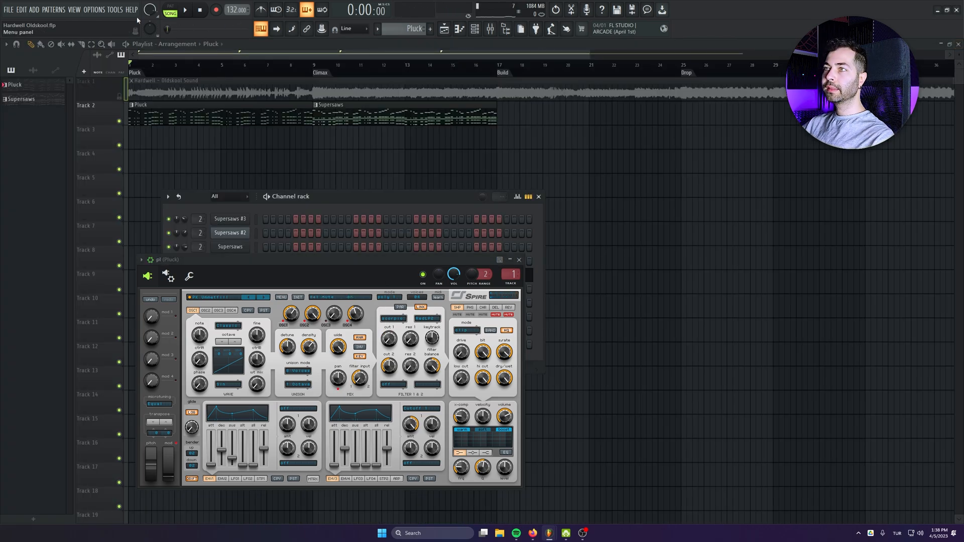
click(115, 10)
mouse_move(133, 119)
click(235, 185)
Shape the pl - flt1_cut automation to rise gradually and fall back to its minimum at the Climax marker.
right_click(313, 143)
right_click(313, 143)
drag(312, 143, 309, 170)
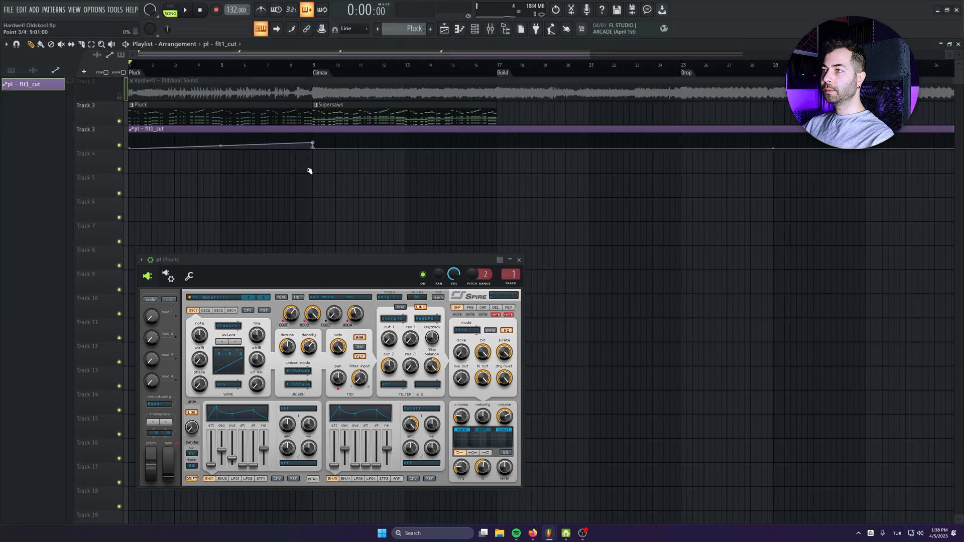
scroll(282, 94, up, 3)
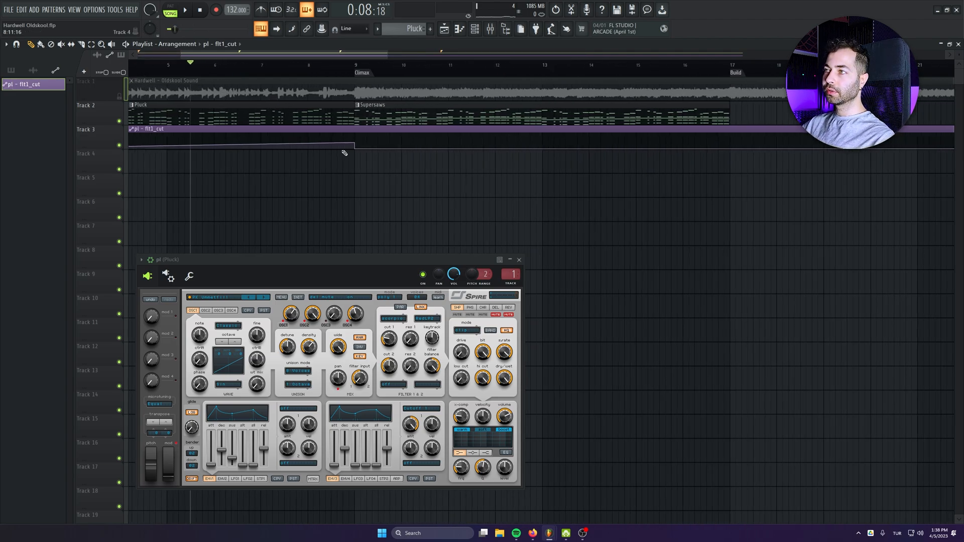
drag(361, 143, 350, 143)
Trim the Pluck clip to end just before the Climax marker and adjust the cutoff ramp's peak point.
key(space)
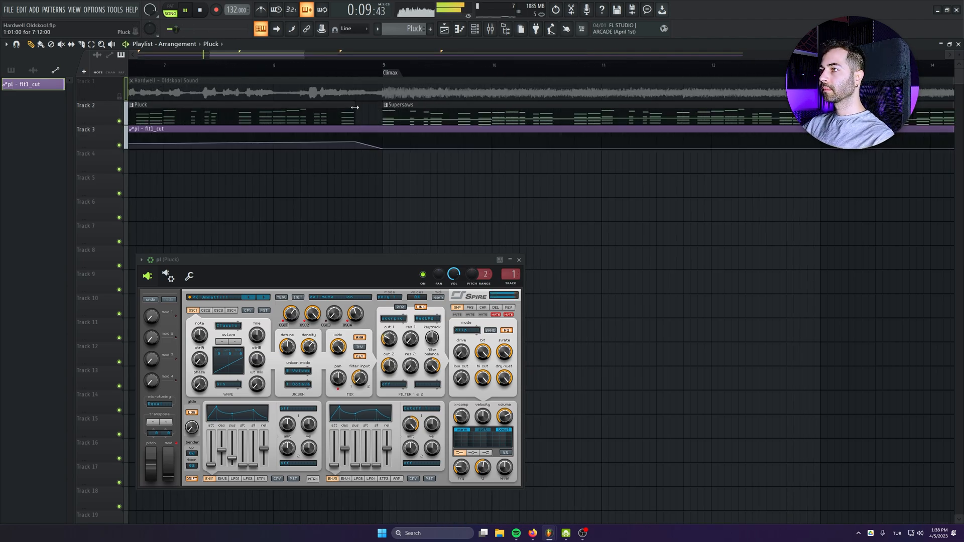
drag(377, 109, 368, 110)
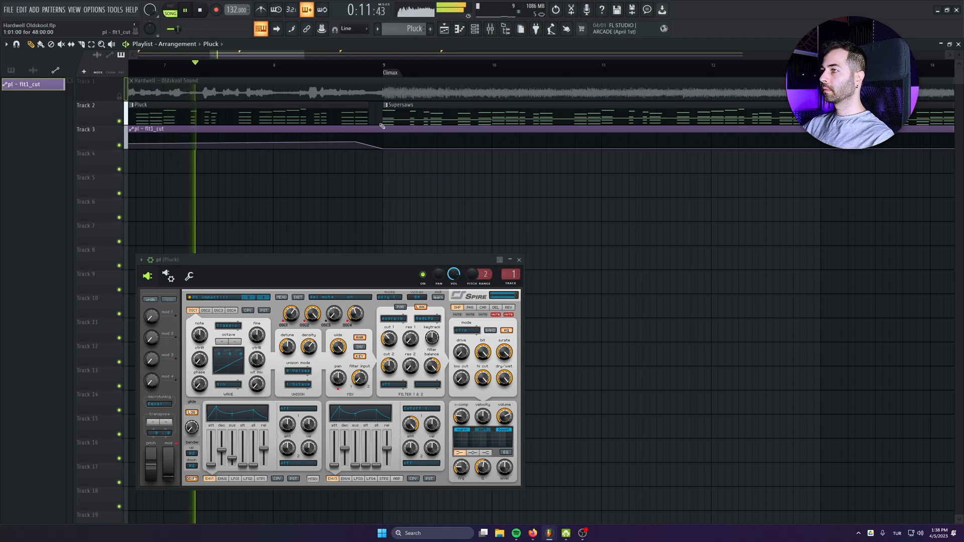
drag(355, 142, 356, 139)
click(519, 260)
key(space)
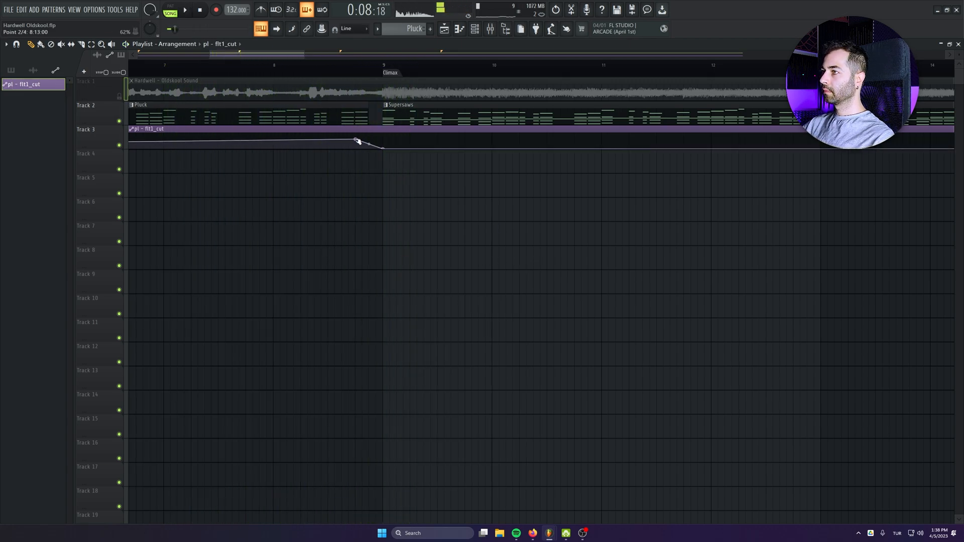
Bend the cutoff ramp into a curve that stays low and steepens toward the climax, checking it during playback.
scroll(352, 152, up, 3)
scroll(472, 221, down, 5)
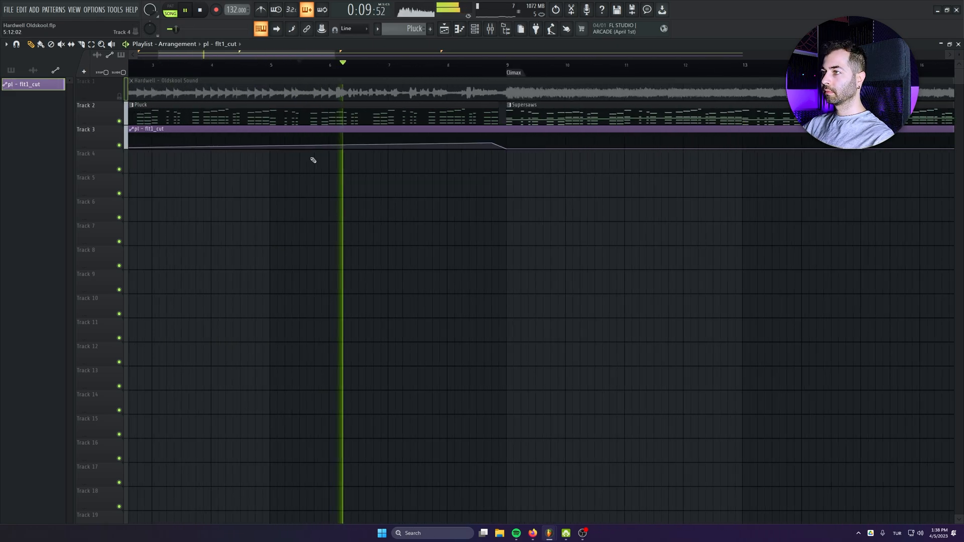
scroll(310, 159, up, 2)
scroll(436, 213, up, 2)
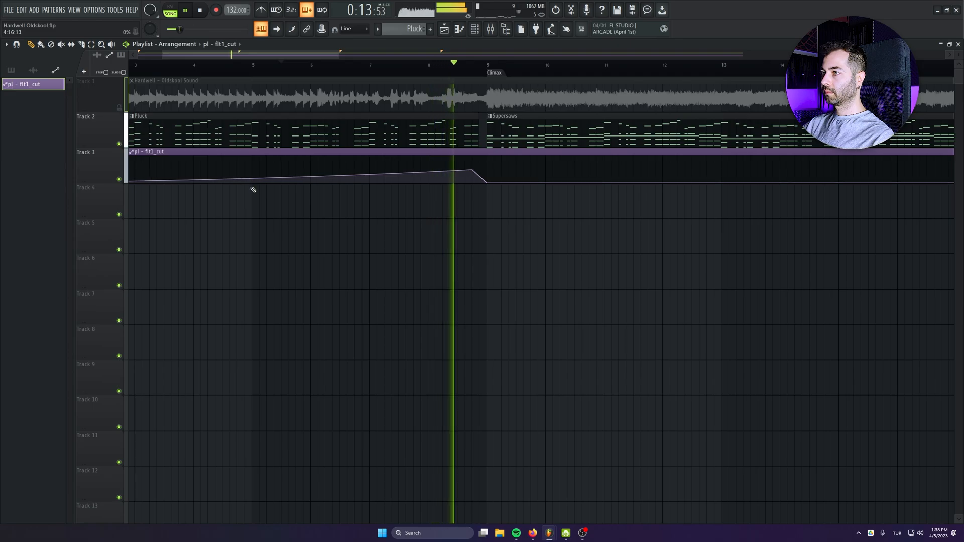
drag(244, 179, 244, 180)
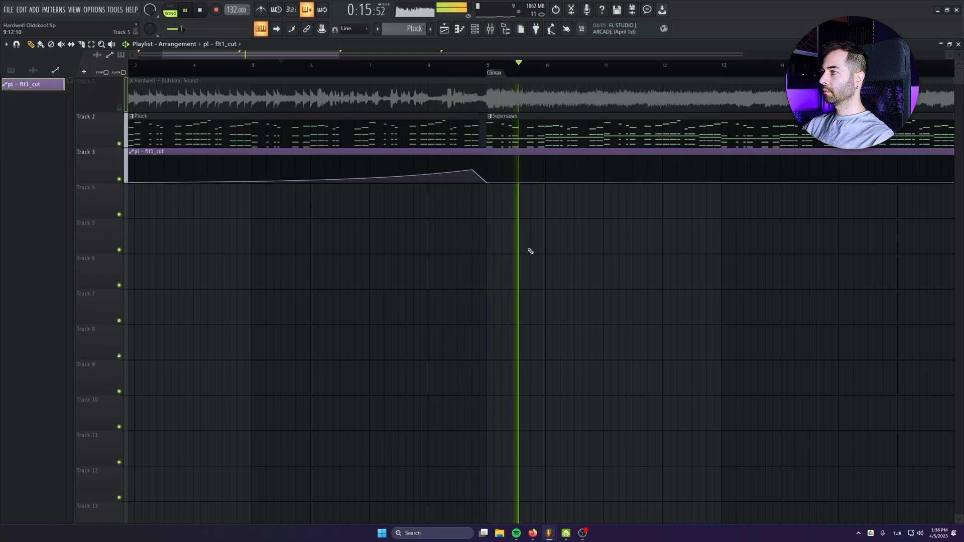
key(space)
Lower the Pluck mixer track's fader slightly.
key(F9)
drag(417, 431, 417, 436)
Load the Patcher vocal FX tool in the Pluck track's second effect slot and play the pluck section from the start.
key(space)
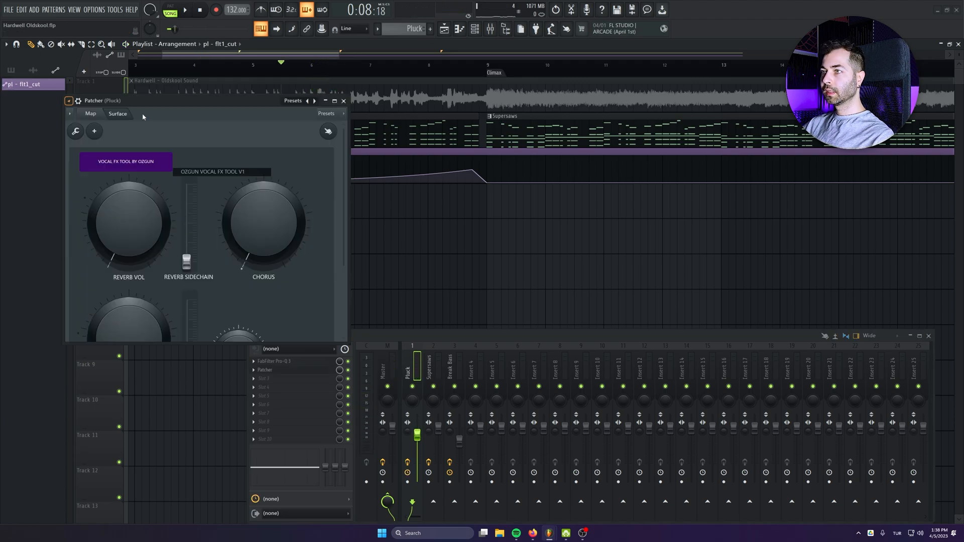
drag(144, 102, 195, 139)
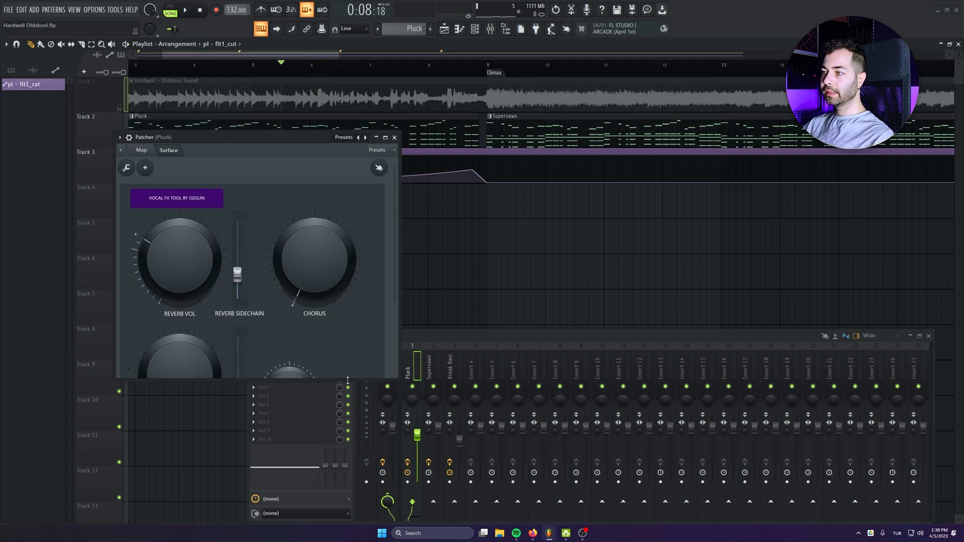
drag(347, 380, 347, 501)
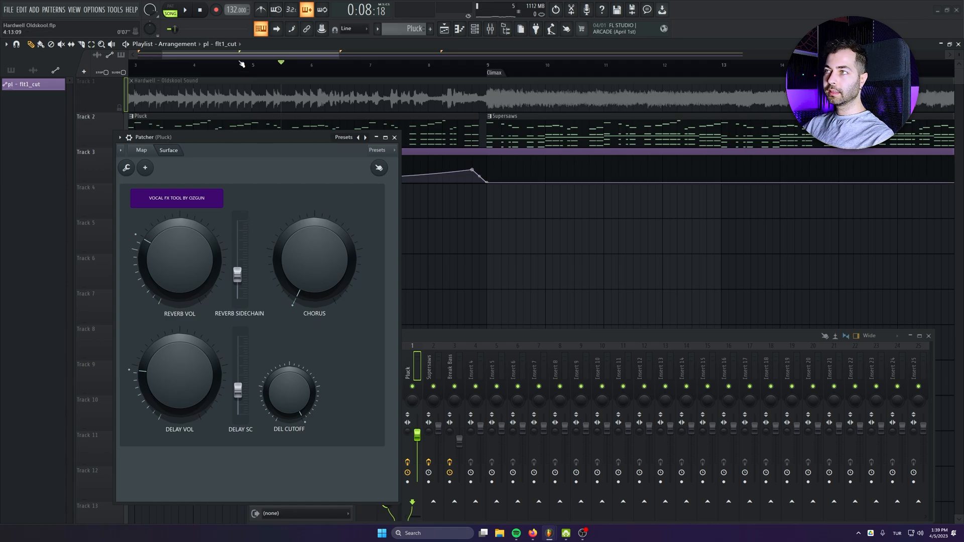
key(space)
drag(263, 136, 251, 296)
drag(193, 290, 180, 229)
key(space)
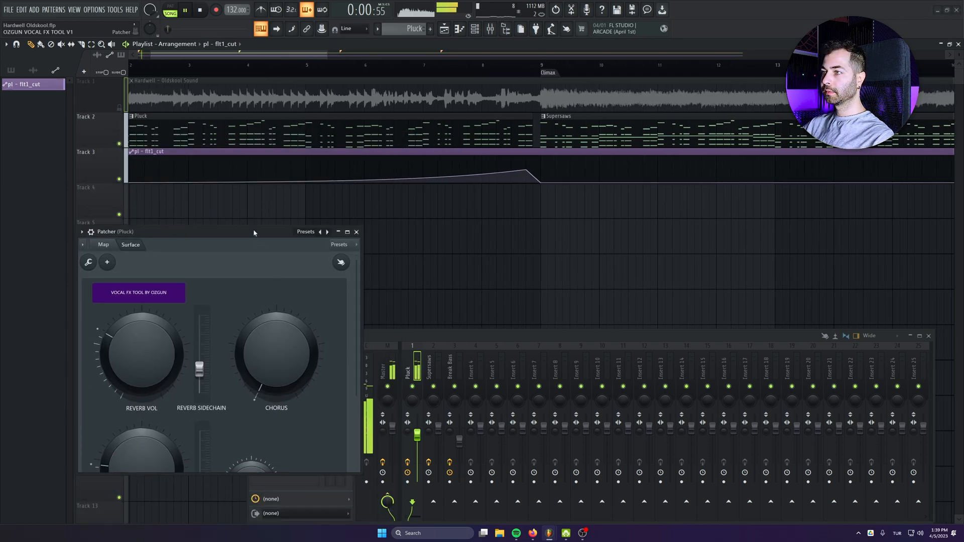
Raise the reverb volume slightly in the Pluck track's vocal FX tool during playback and close it.
drag(254, 233, 261, 178)
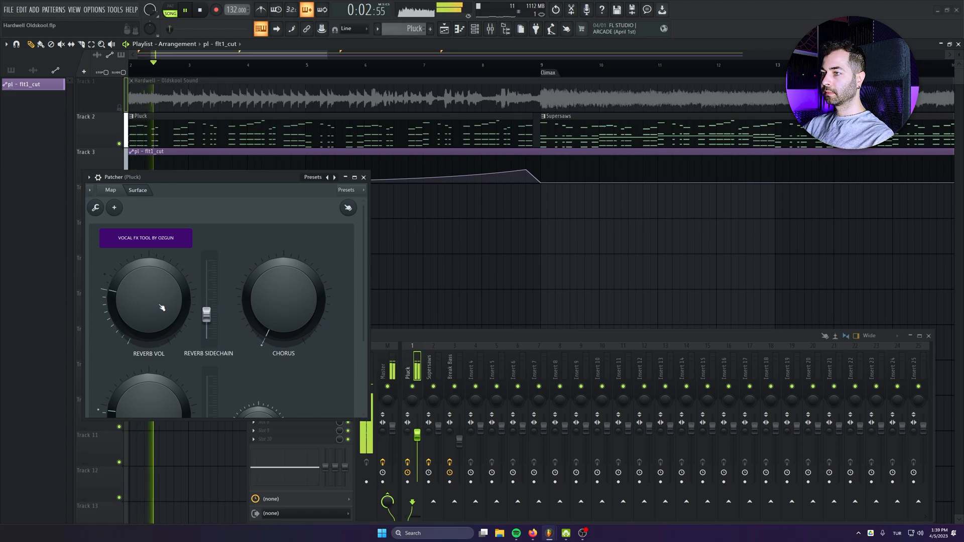
scroll(301, 361, down, 2)
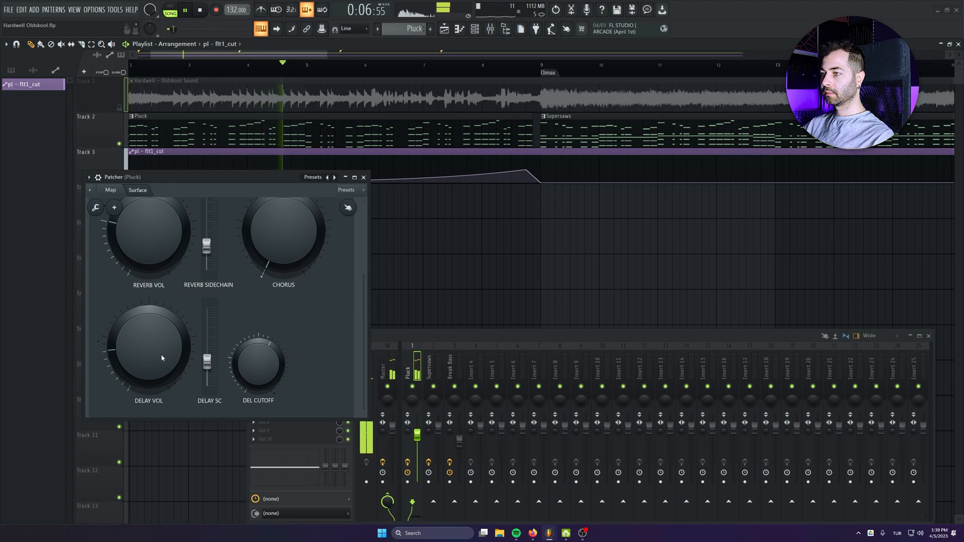
click(364, 177)
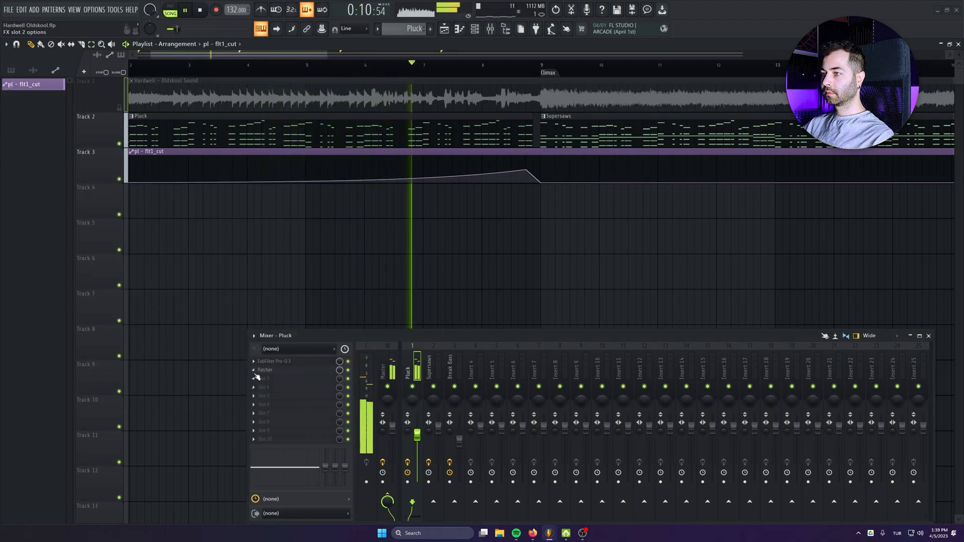
Copy the Pluck track's Patcher vocal FX tool onto the Supersaws mixer track.
click(254, 372)
drag(275, 358, 434, 357)
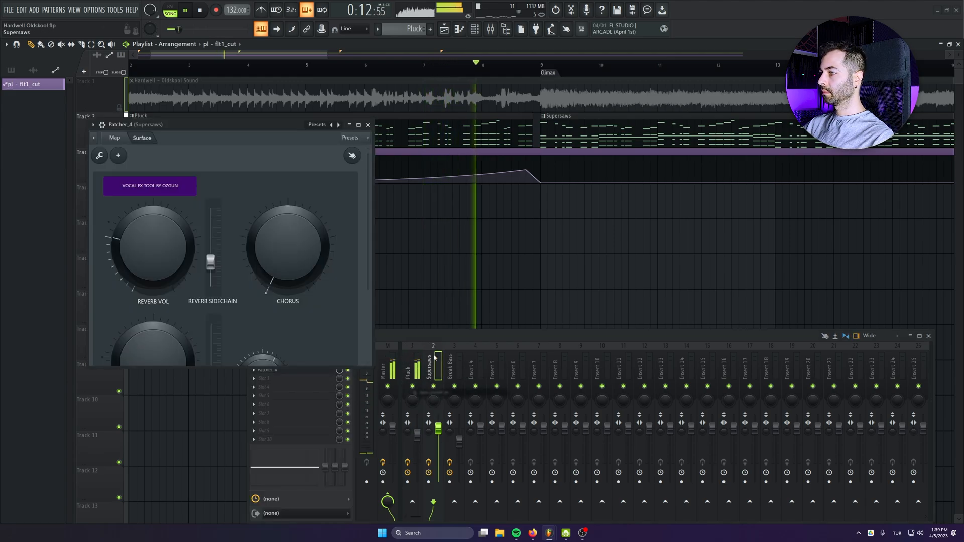
click(454, 335)
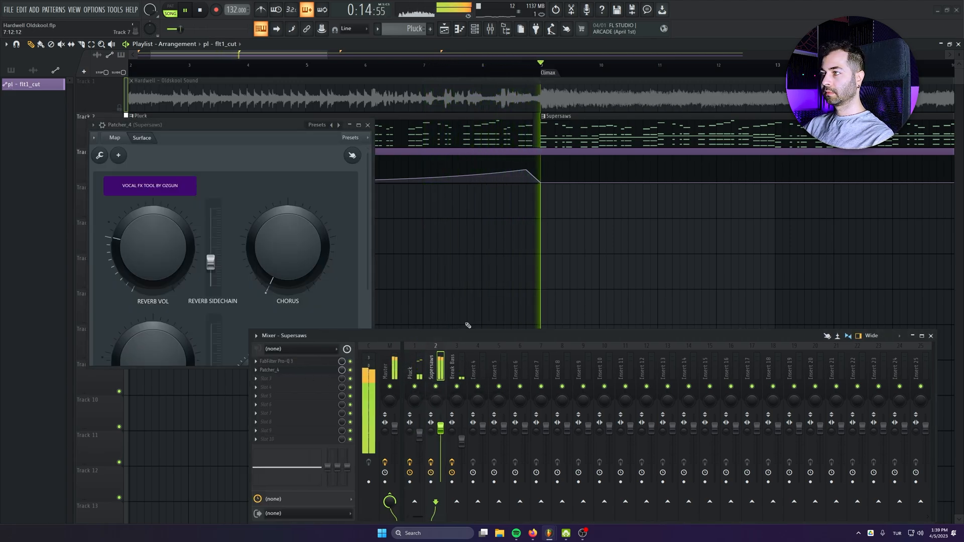
Raise the reverb volume in the Supersaws track's vocal FX tool while the climax plays, check its delay controls and close it.
drag(174, 252, 173, 236)
mouse_move(277, 256)
mouse_down()
mouse_move(277, 199)
mouse_move(277, 261)
mouse_up()
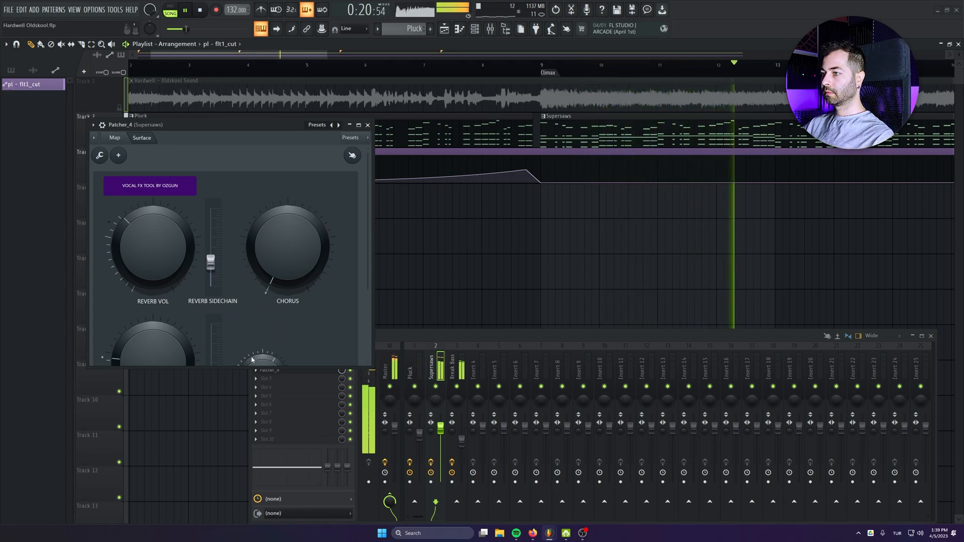
scroll(334, 328, down, 2)
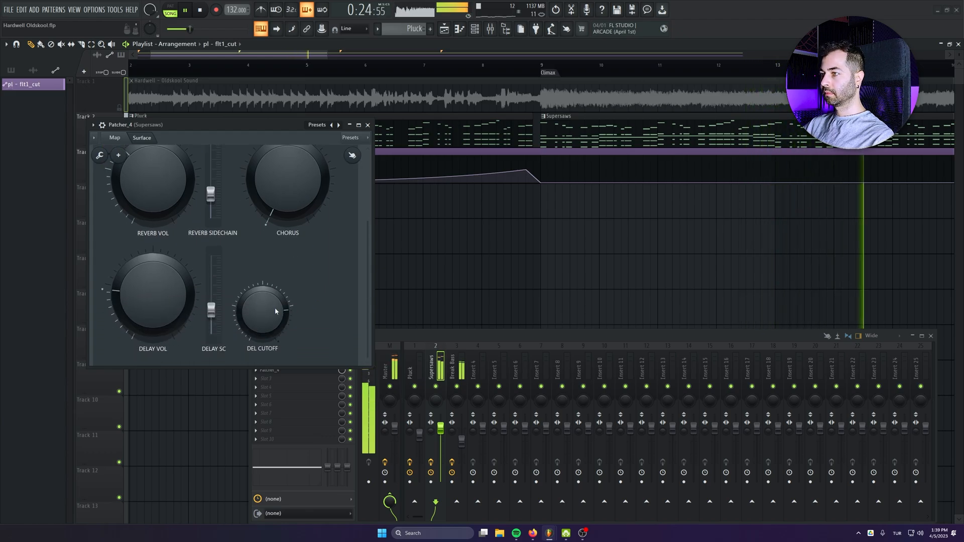
click(359, 125)
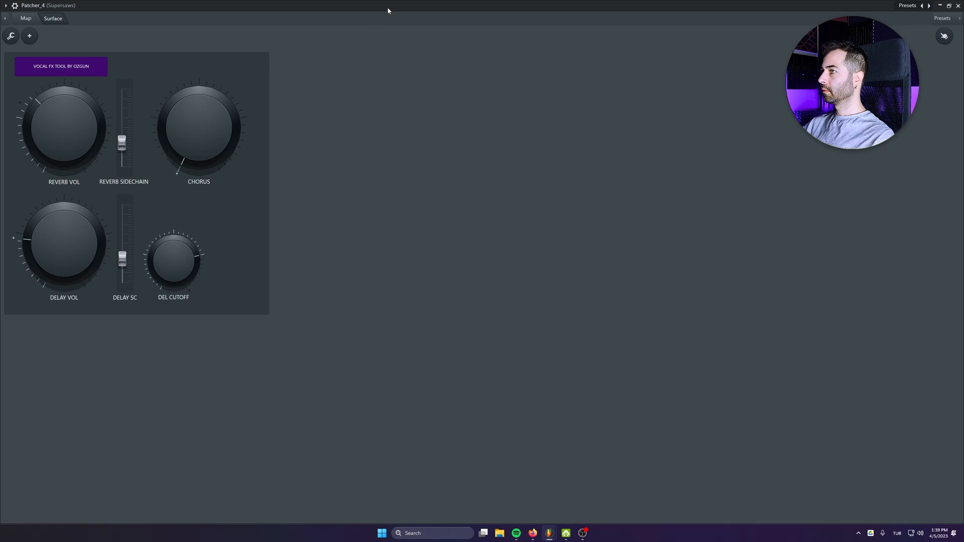
double_click(388, 9)
click(367, 124)
Stop playback and enlarge the Supersaws Patcher window to review all its effect controls.
scroll(524, 248, down, 5)
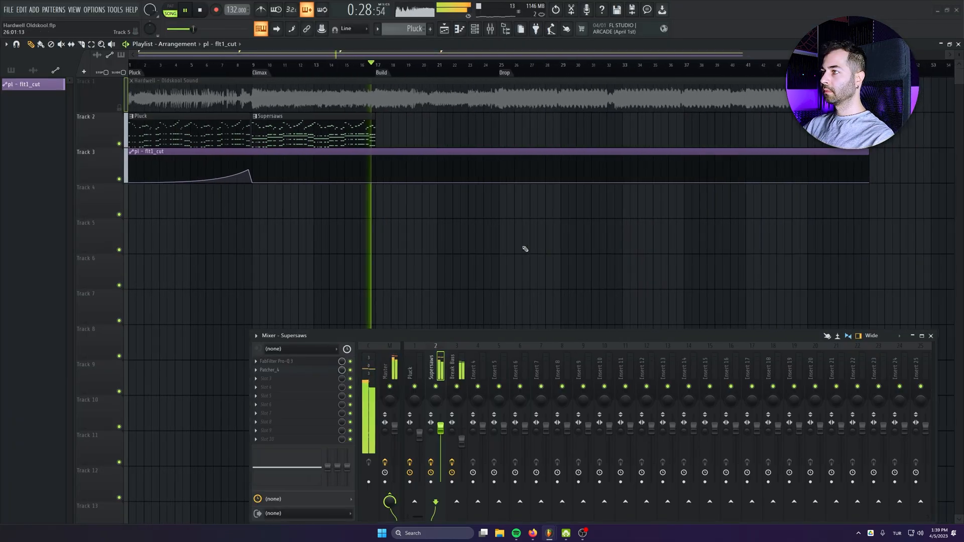
scroll(524, 248, down, 2)
click(522, 246)
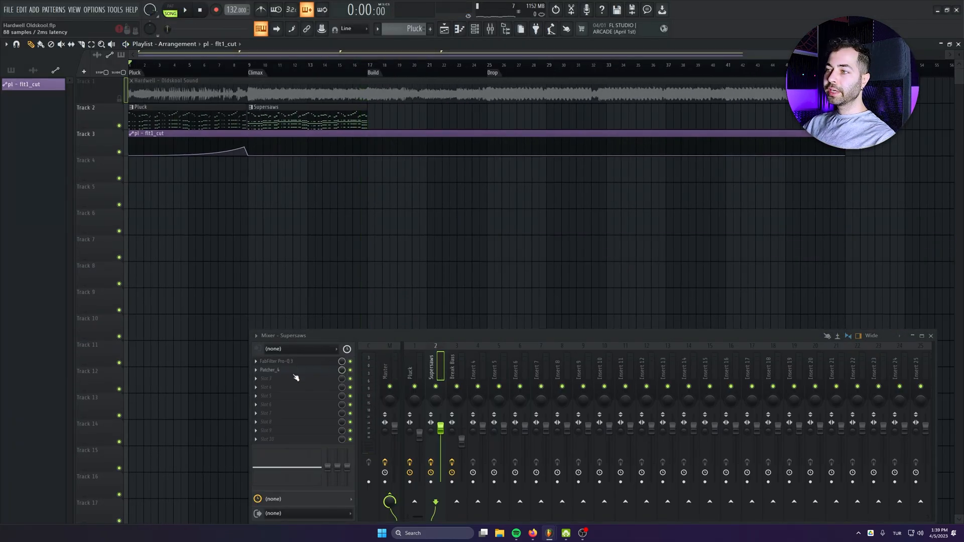
click(294, 374)
drag(243, 367, 225, 373)
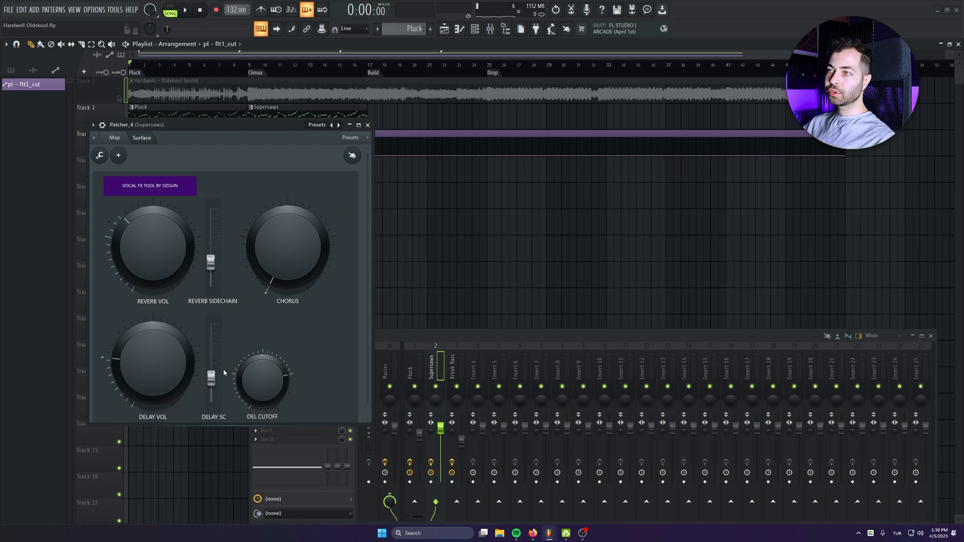
click(367, 125)
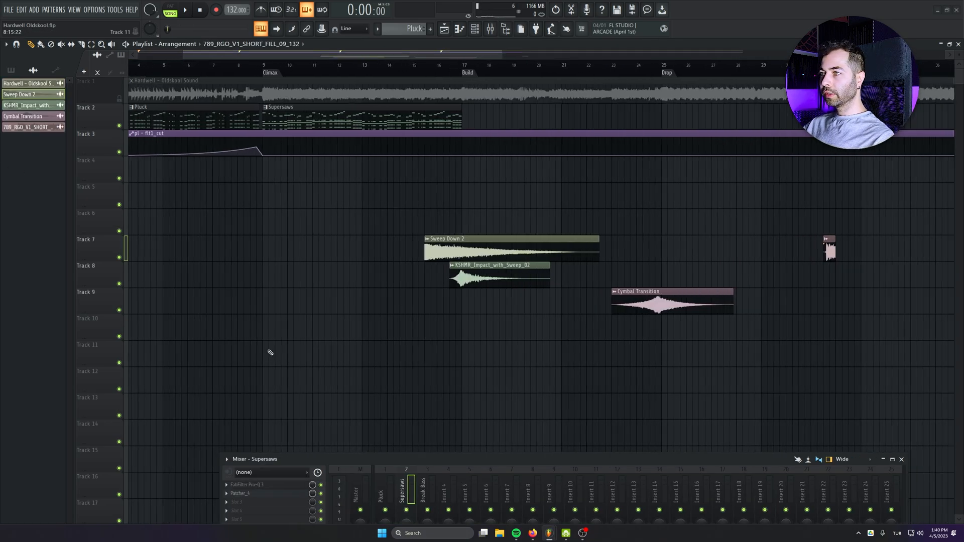
Shift all playlist clips eight bars later so the Pluck section starts at bar 9.
scroll(252, 293, up, 3)
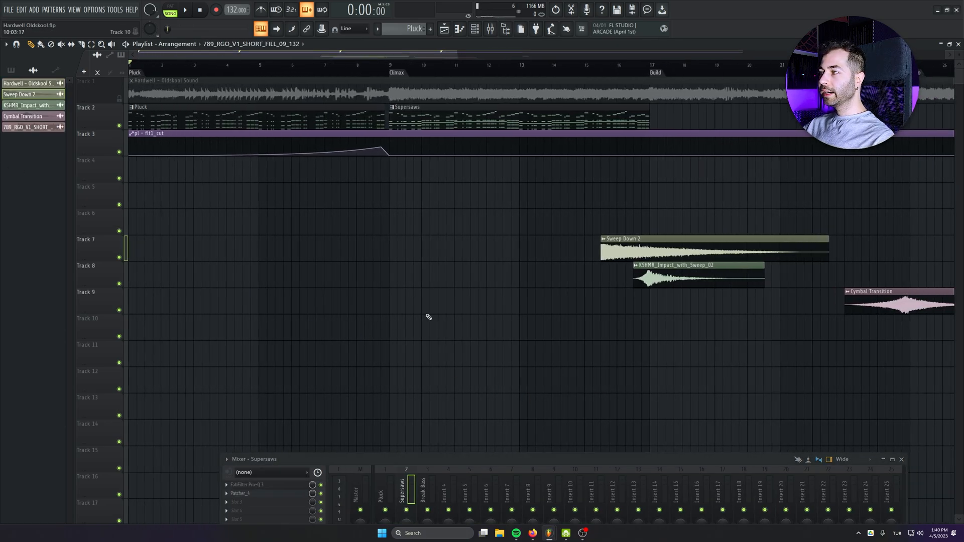
scroll(428, 317, down, 2)
key(ctrl+a)
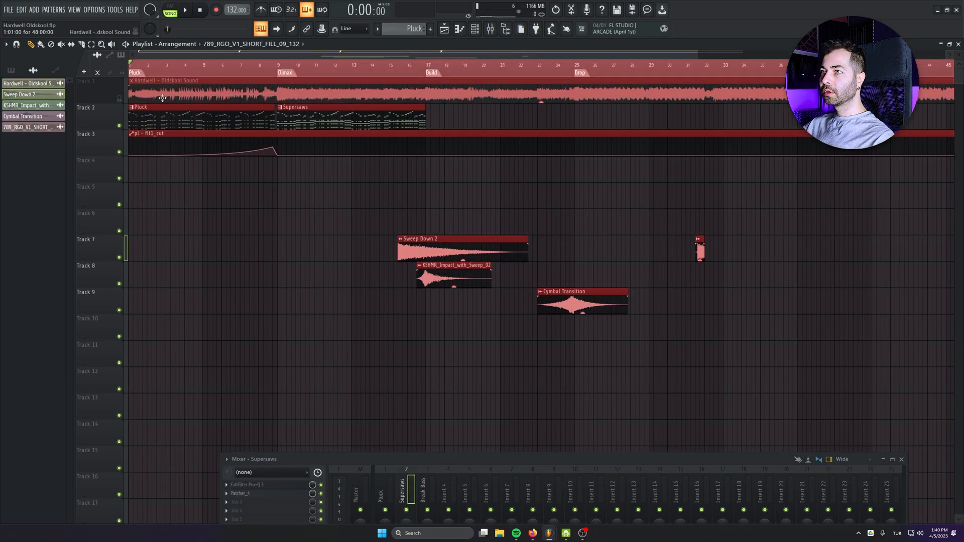
drag(149, 91, 297, 106)
click(336, 248)
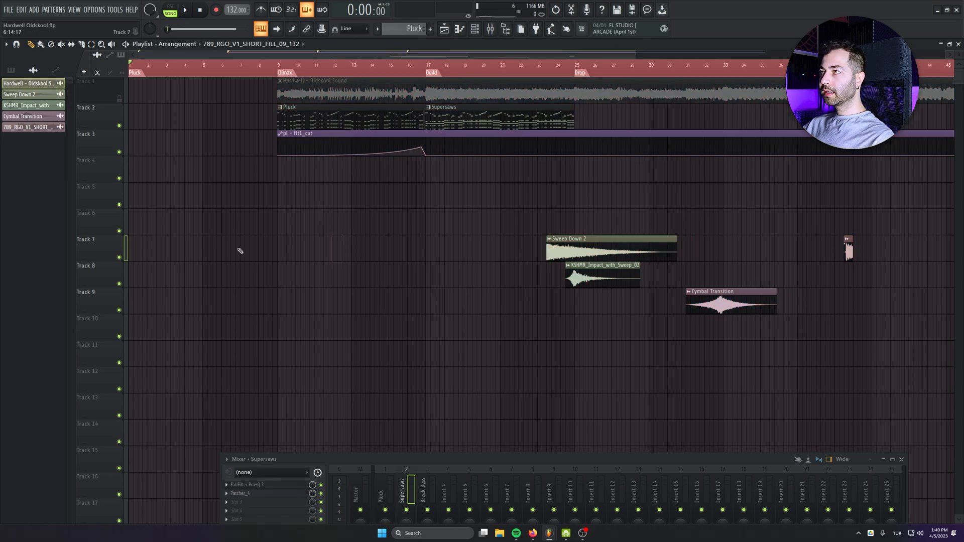
Align the KSHMR impact's peak and the start of Sweep Down 2 with the Pluck marker, and set Sweep Down 2's volume to 28%.
scroll(412, 79, down, 2)
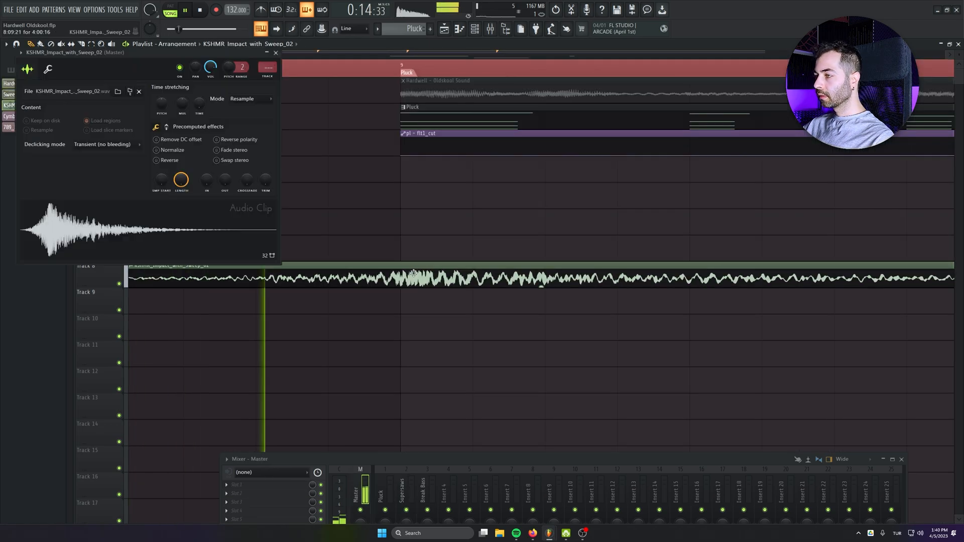
key(space)
key(space)
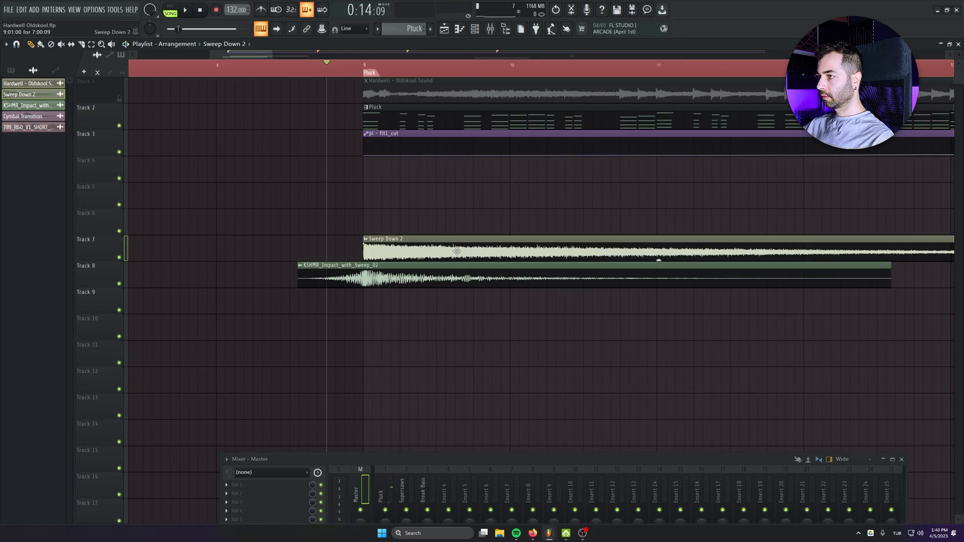
click(395, 239)
double_click(394, 240)
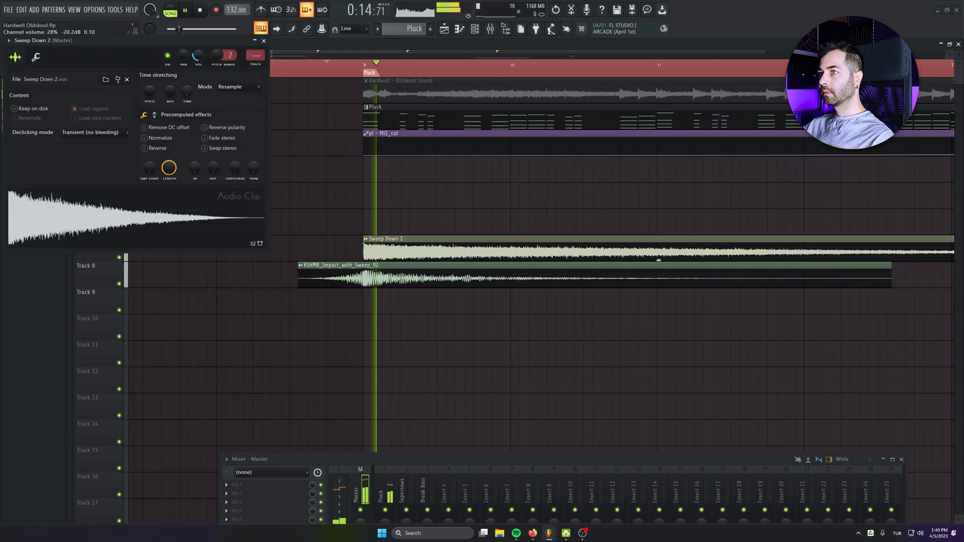
click(261, 42)
Align the Cymbal Transition clip's peak with the Climax marker and set its channel volume to 28%.
ctrl+scroll(298, 291, down, 4)
drag(705, 308, 422, 309)
scroll(422, 308, up, 5)
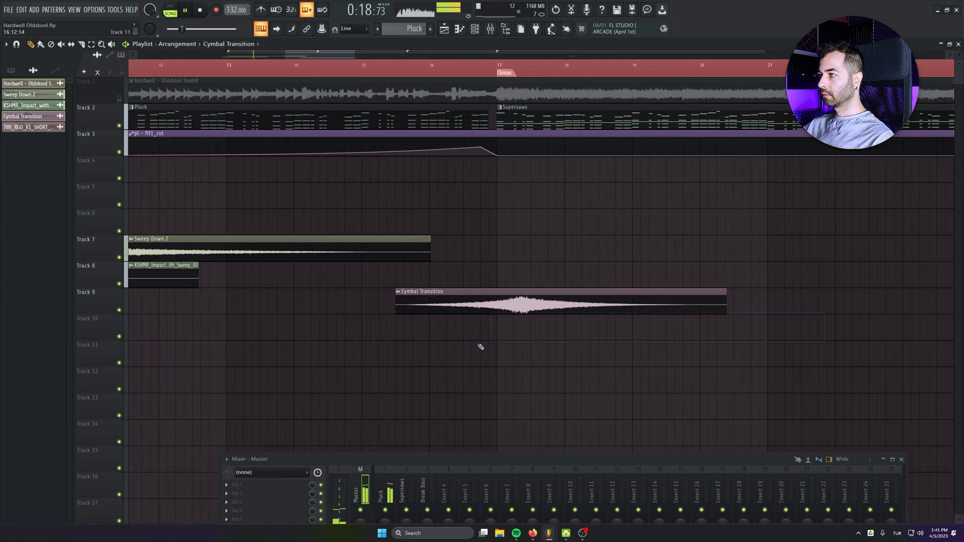
drag(544, 302, 517, 308)
ctrl+scroll(532, 317, up, 3)
alt+scroll(527, 320, up, 4)
drag(555, 282, 522, 279)
ctrl+scroll(522, 279, down, 4)
double_click(496, 277)
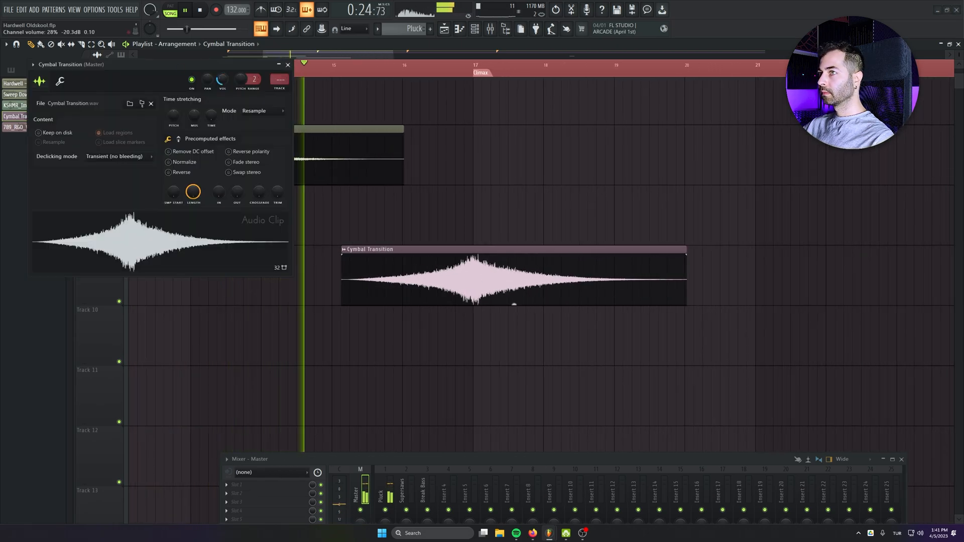
click(288, 65)
Place the 789_RGO_V1_SHORT_FILL_09_132 clip on Track 10 ending at the Climax marker and lower its volume during playback.
ctrl+scroll(401, 241, down, 4)
ctrl+scroll(434, 280, down, 3)
alt+scroll(359, 273, down, 2)
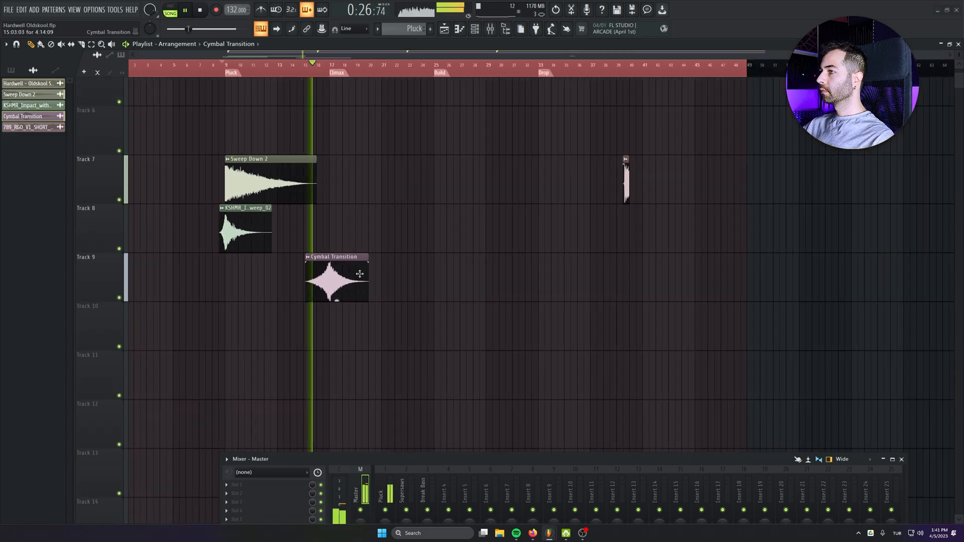
ctrl+scroll(578, 283, up, 4)
ctrl+scroll(542, 312, down, 3)
scroll(491, 346, up, 2)
ctrl+scroll(491, 347, down, 2)
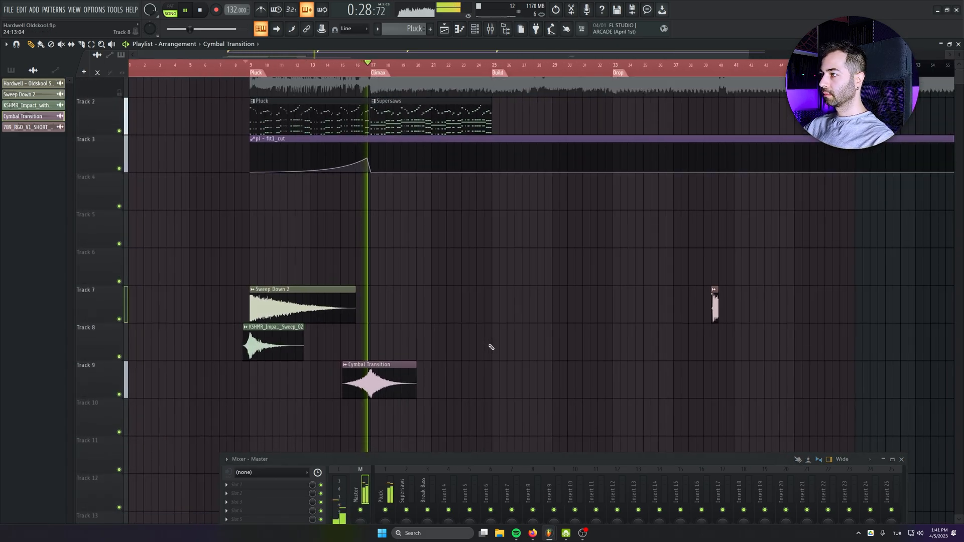
alt+scroll(580, 344, down, 2)
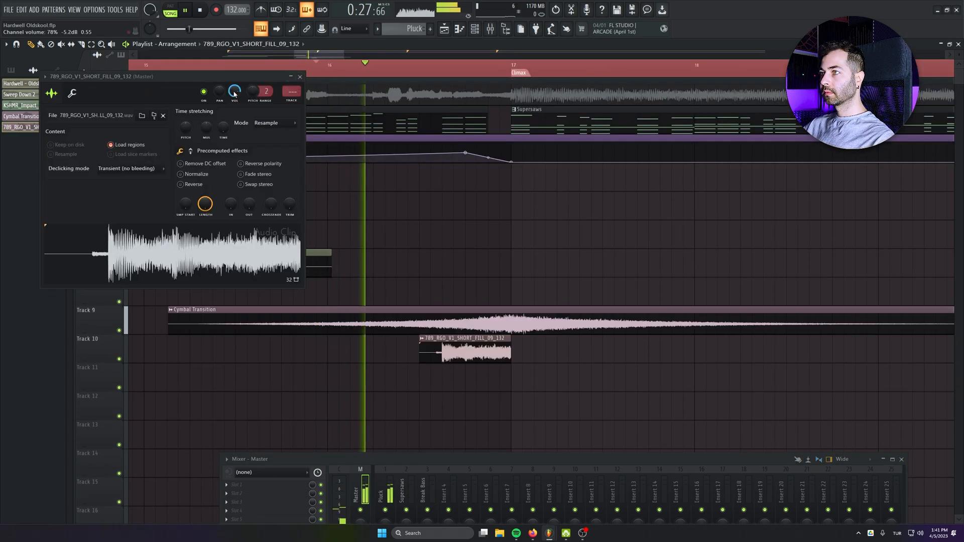
mouse_move(234, 91)
mouse_down()
mouse_move(234, 115)
mouse_move(234, 98)
mouse_up()
key(space)
key(space)
click(300, 77)
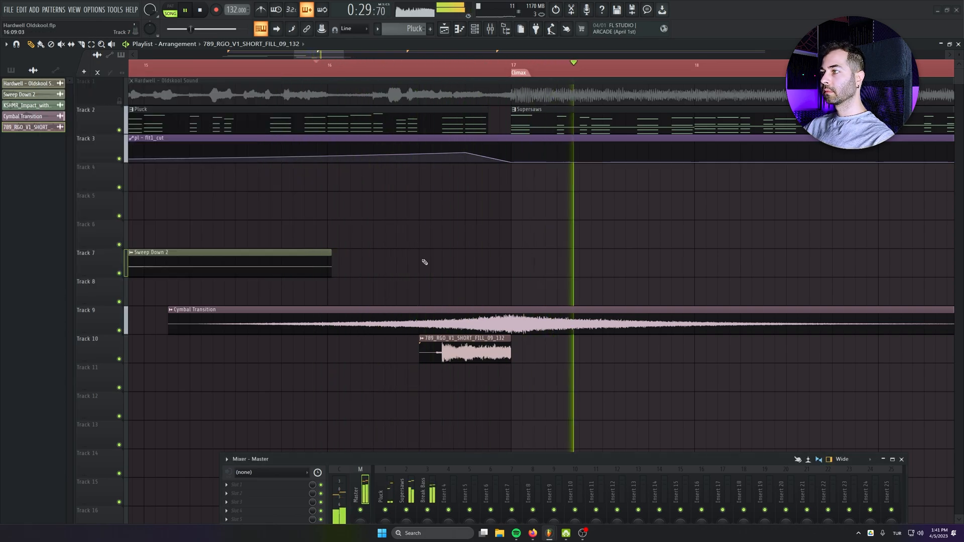
Duplicate the KSHMR impact clip on Track 8 so it hits at the Climax marker, play the transition and save the project.
ctrl+scroll(376, 279, down, 4)
key(space)
shift+drag(206, 283, 432, 284)
key(space)
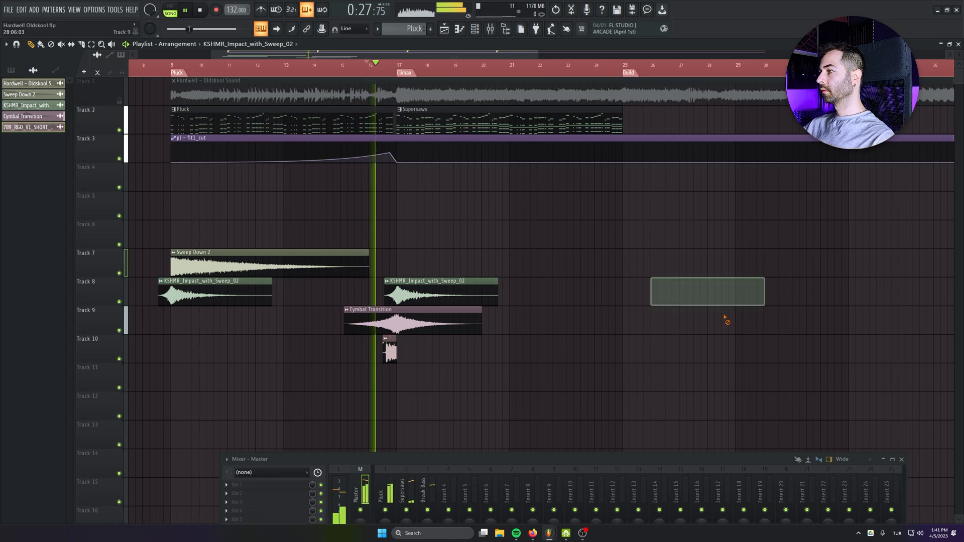
key(ctrl+s)
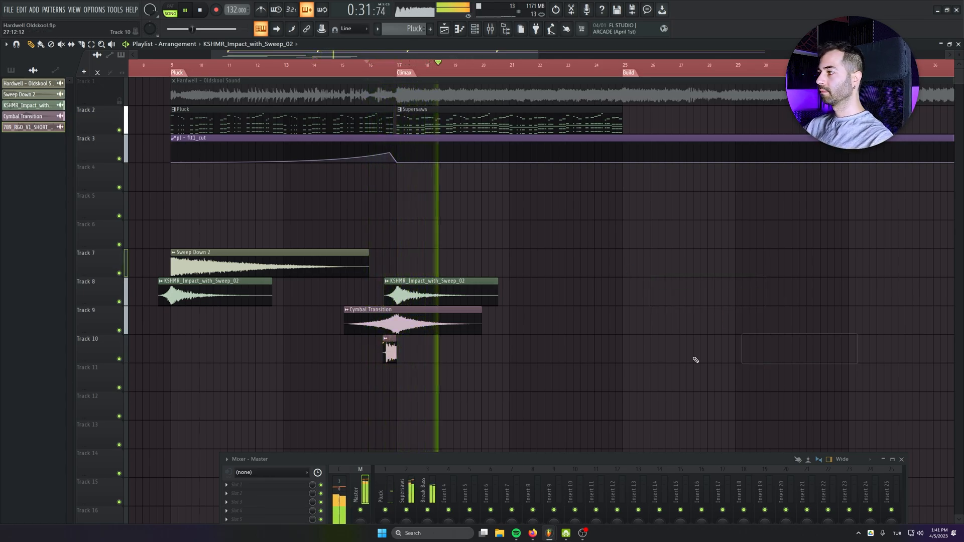
alt+scroll(692, 359, down, 2)
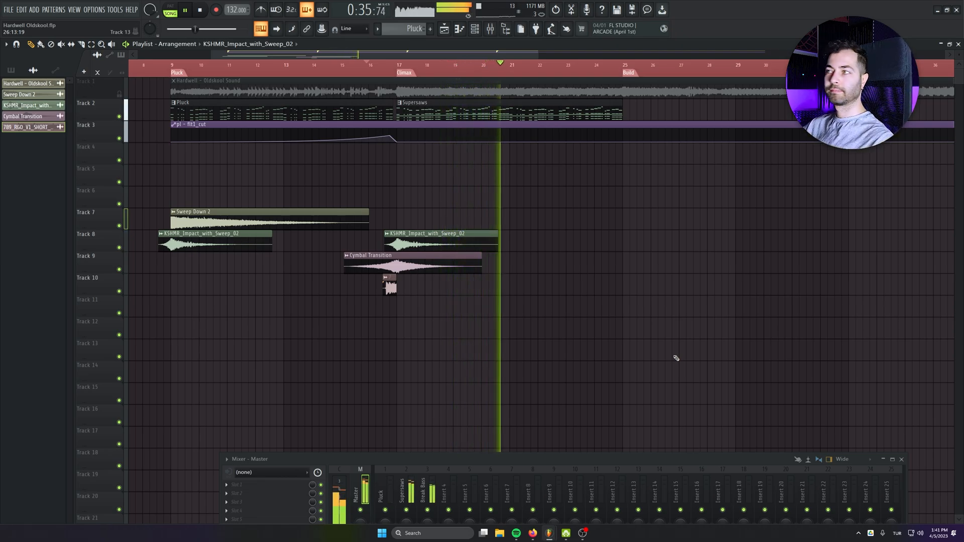
alt+scroll(675, 356, up, 1)
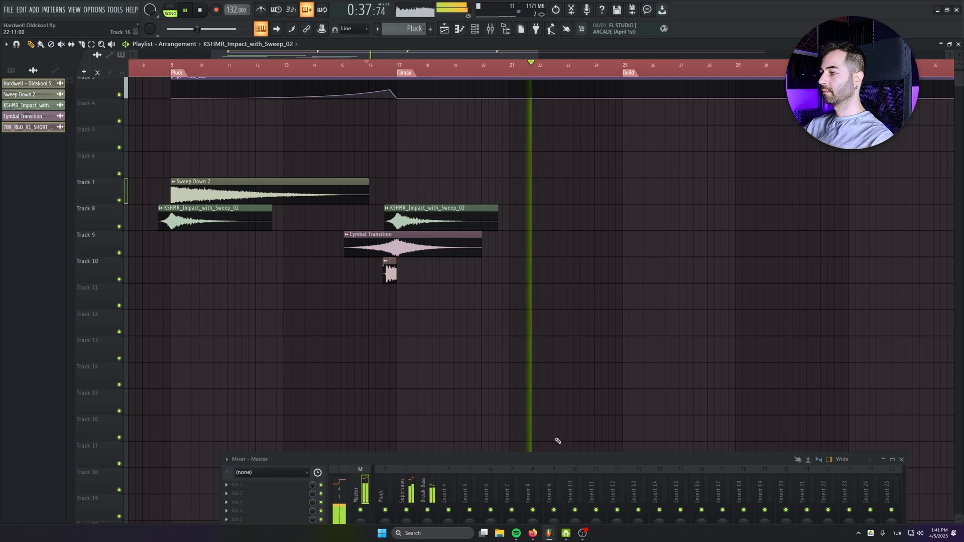
Place 789_RGO_V1_PUNCHY_KICK_03 on Track 11 and 789JV_KICK_8_(F) on Track 12, both starting at the Drop marker.
drag(555, 459, 538, 315)
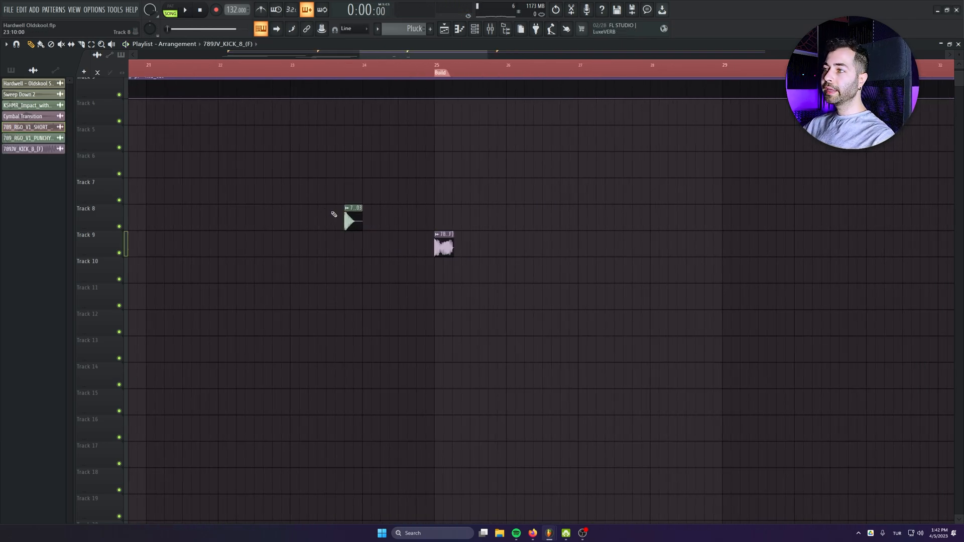
scroll(334, 214, down, 4)
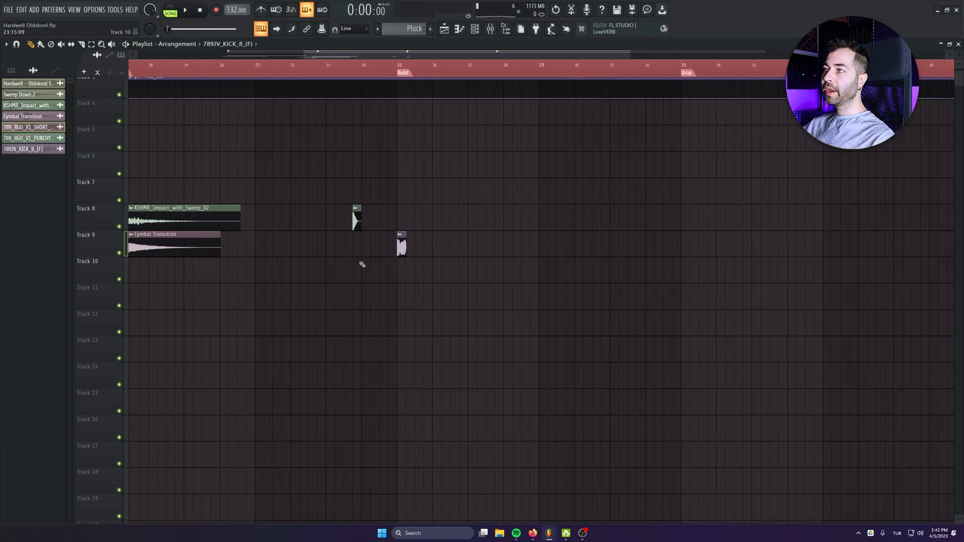
scroll(370, 216, up, 2)
drag(351, 219, 719, 235)
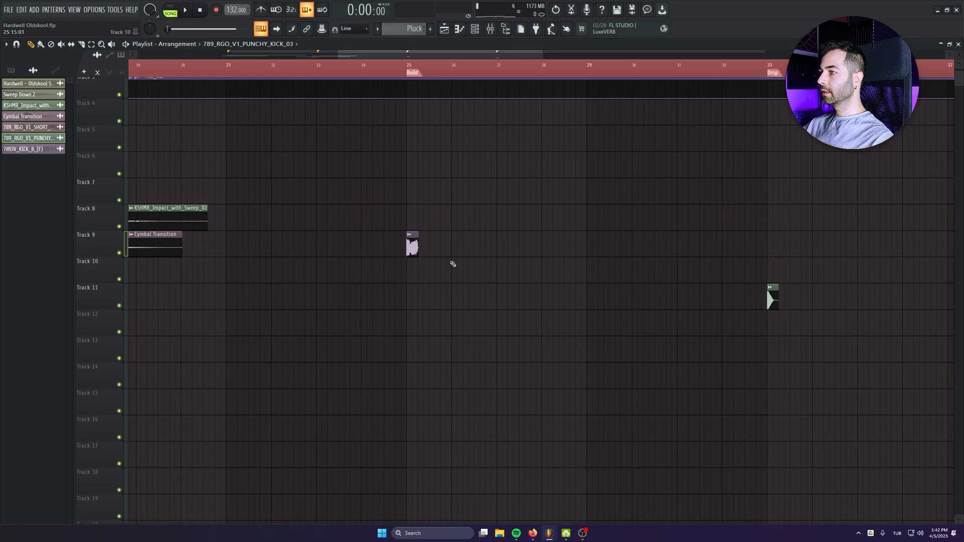
scroll(772, 328, up, 6)
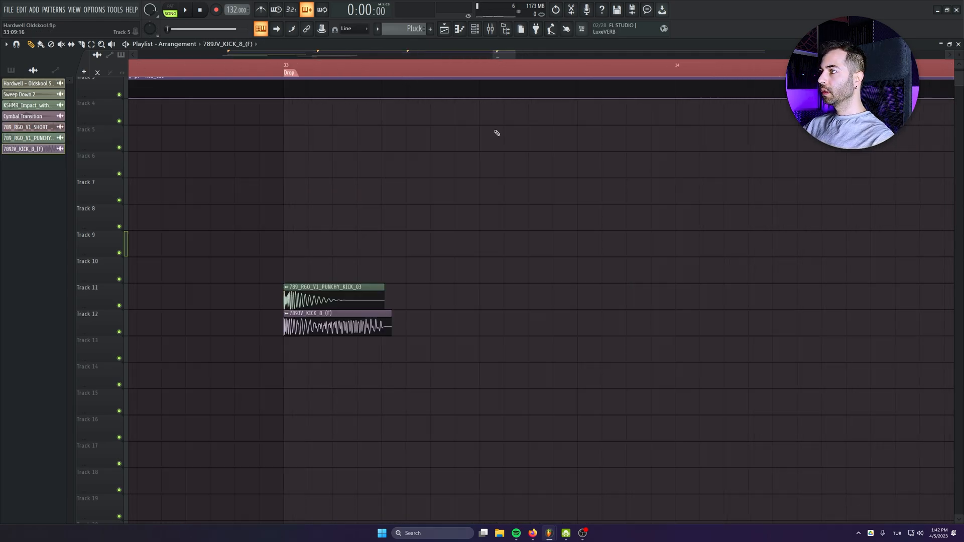
Select the first beat after the Drop marker as the loop range, solo Track 11 and shorten the punchy kick with a fade-out.
drag(273, 68, 297, 75)
click(610, 322)
right_click(615, 326)
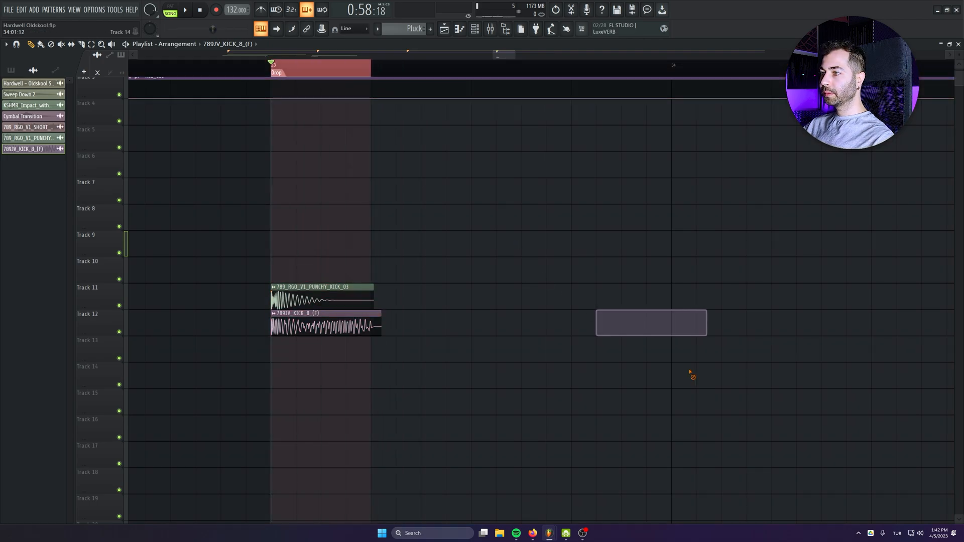
scroll(340, 356, up, 4)
scroll(332, 350, up, 2)
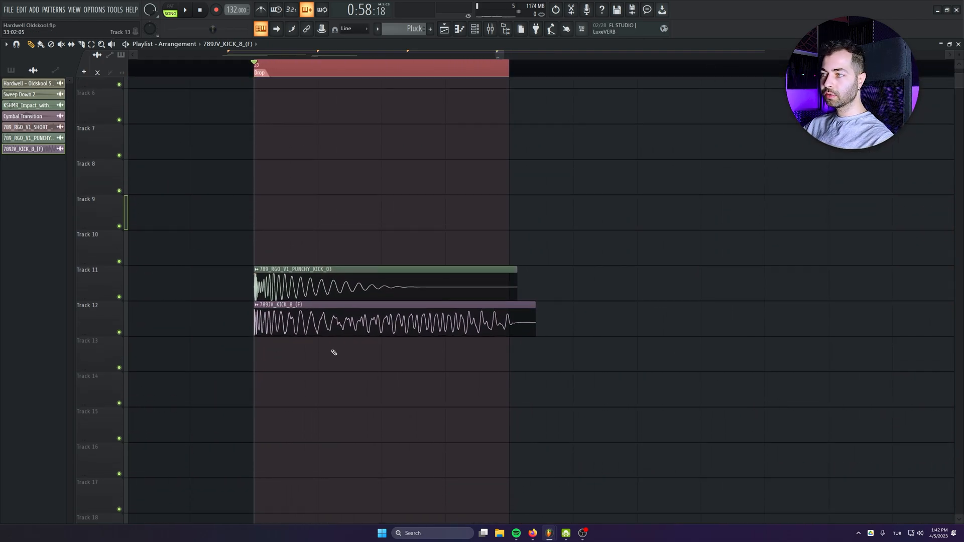
ctrl+click(121, 298)
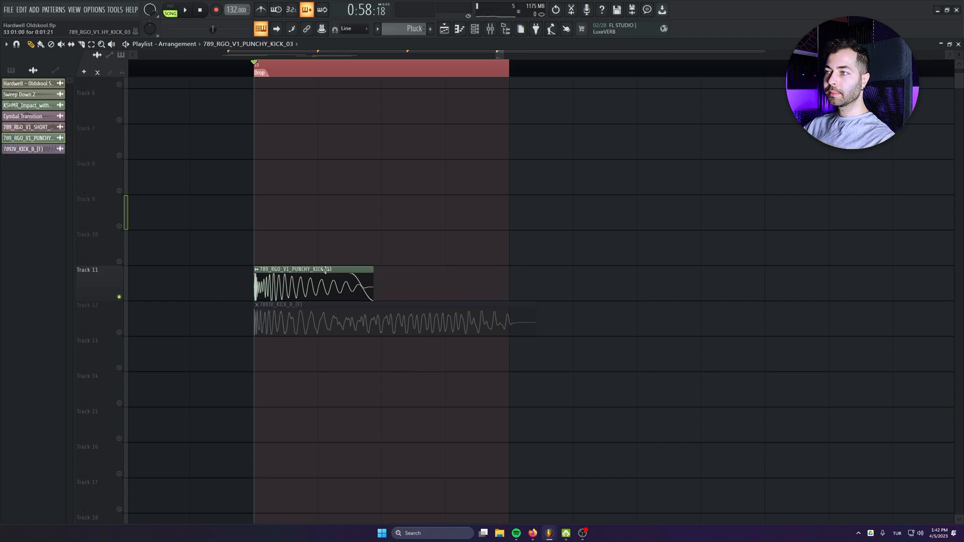
Route the punchy kick on Track 11 to mixer insert 5 named Kick and play it back.
double_click(326, 270)
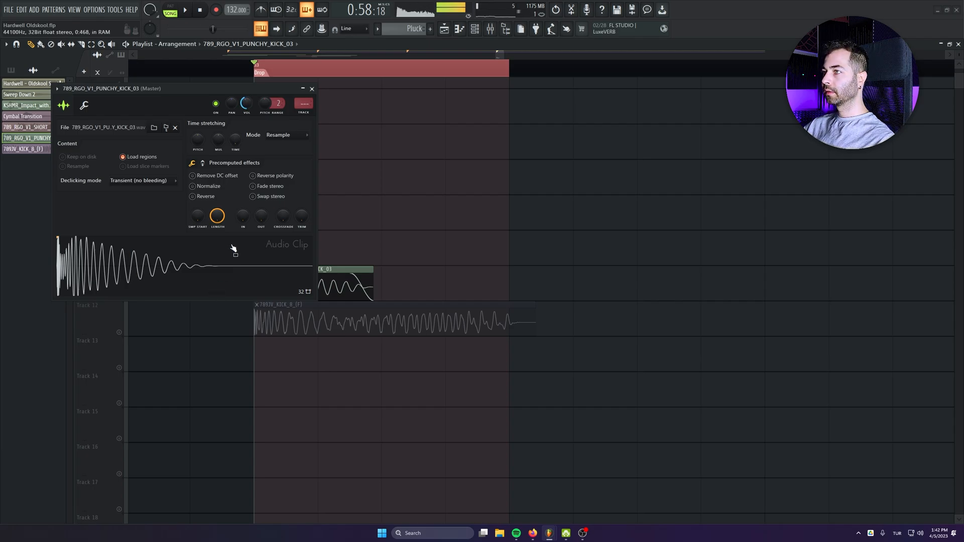
key(ctrl+l)
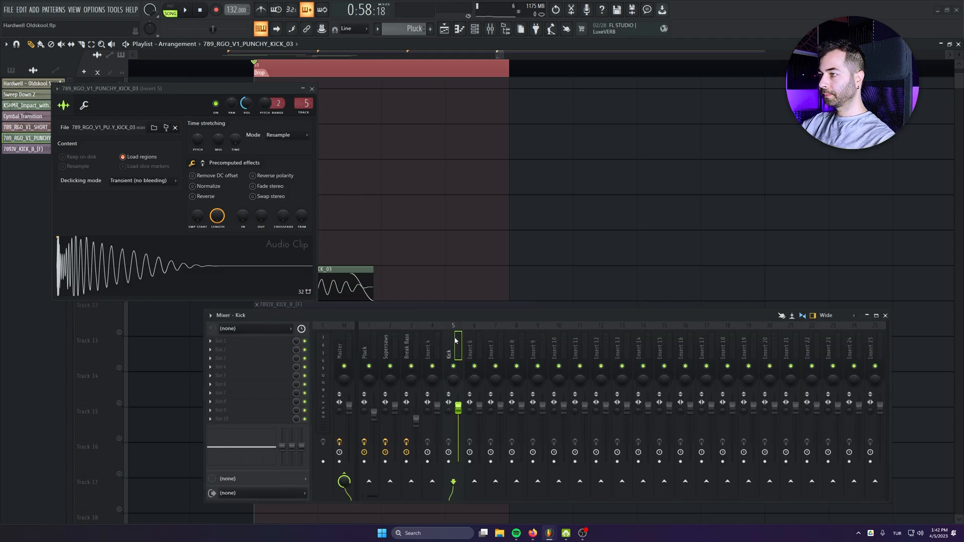
key(space)
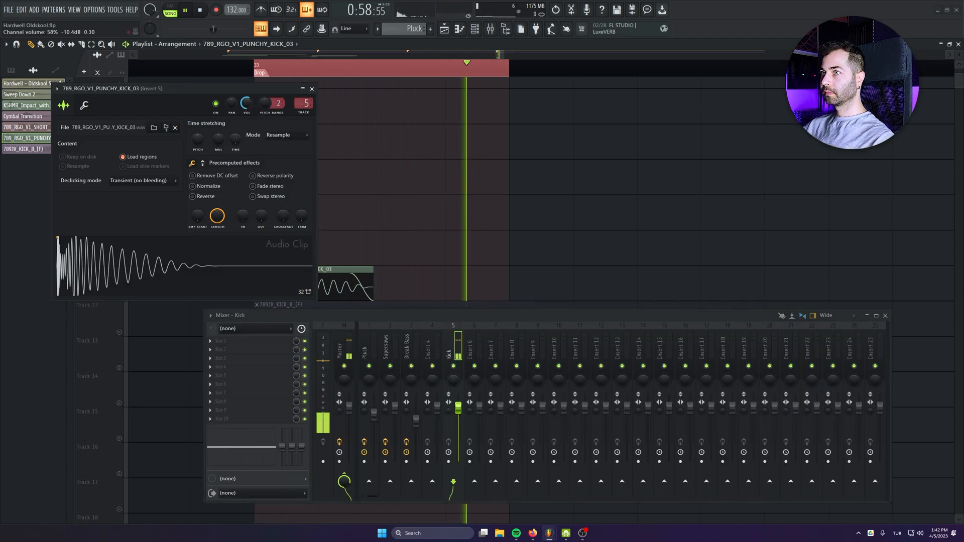
key(space)
click(703, 308)
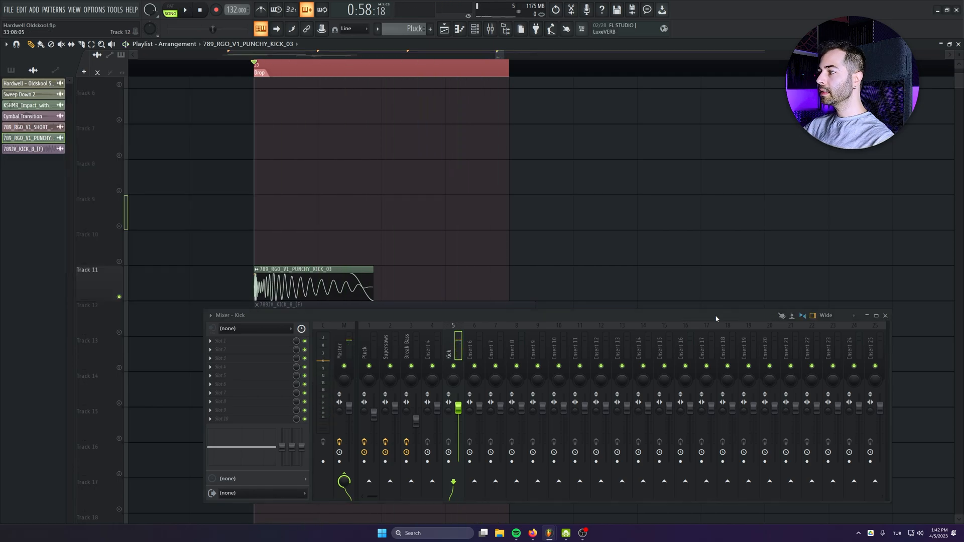
drag(716, 319, 718, 449)
Solo Track 12 and route 789JV_KICK_8_(F) to mixer insert 6, named Sub, with Kickstart in its last effect slot.
double_click(415, 327)
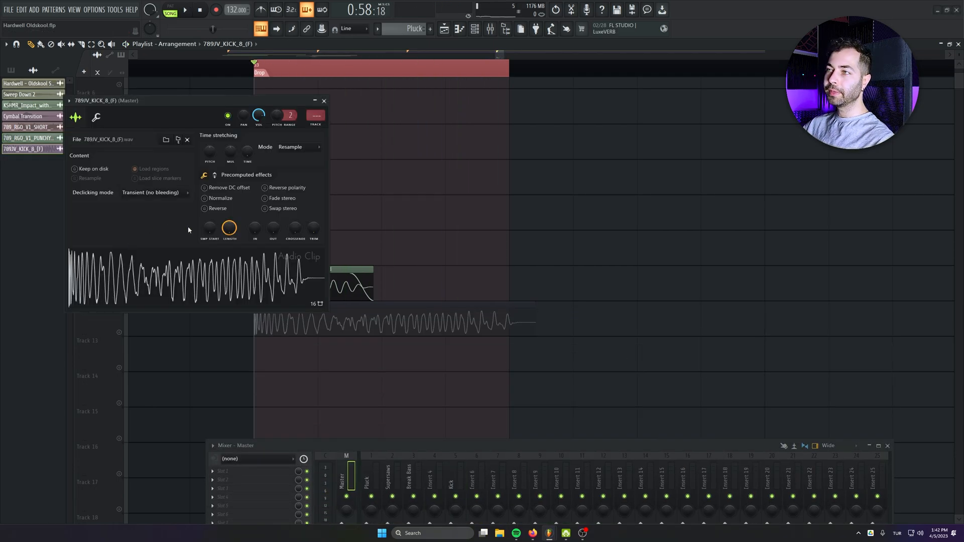
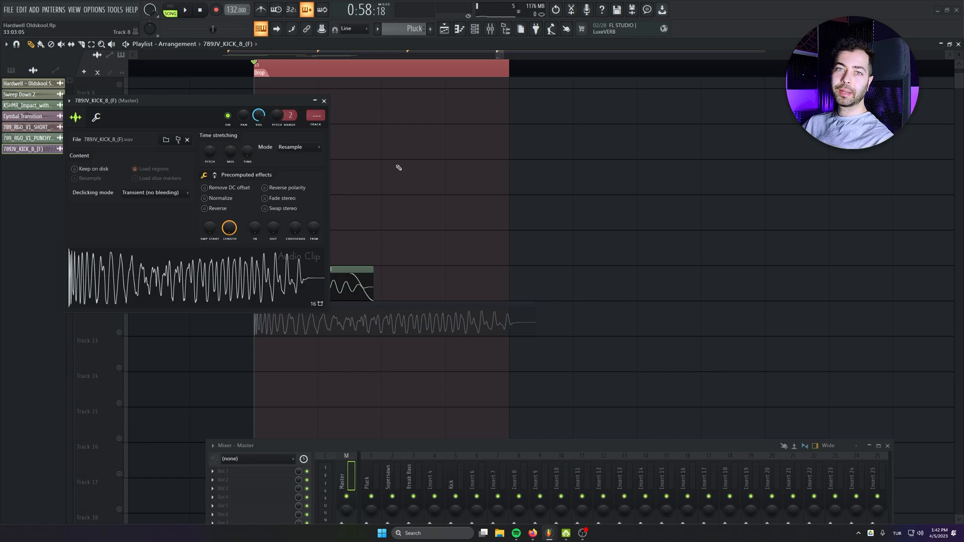
click(323, 100)
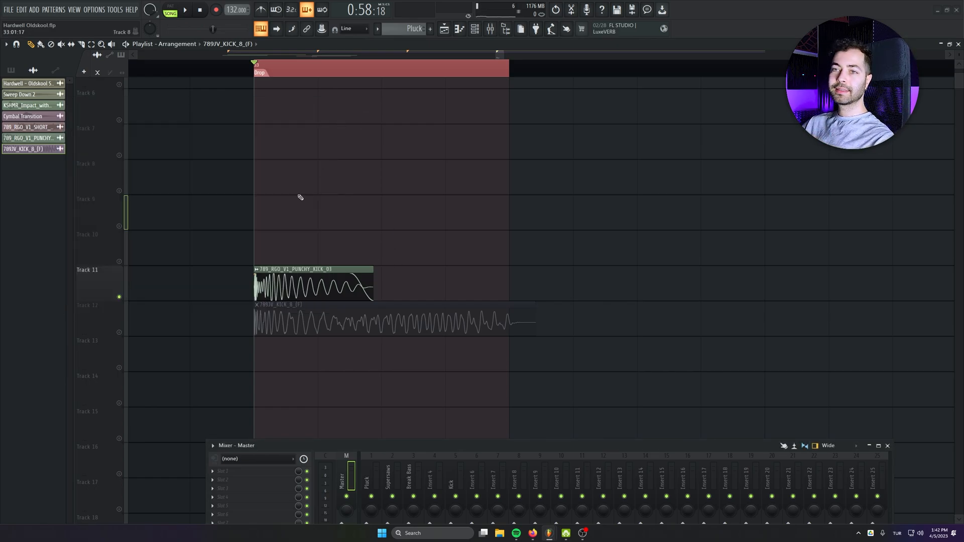
right_click(119, 332)
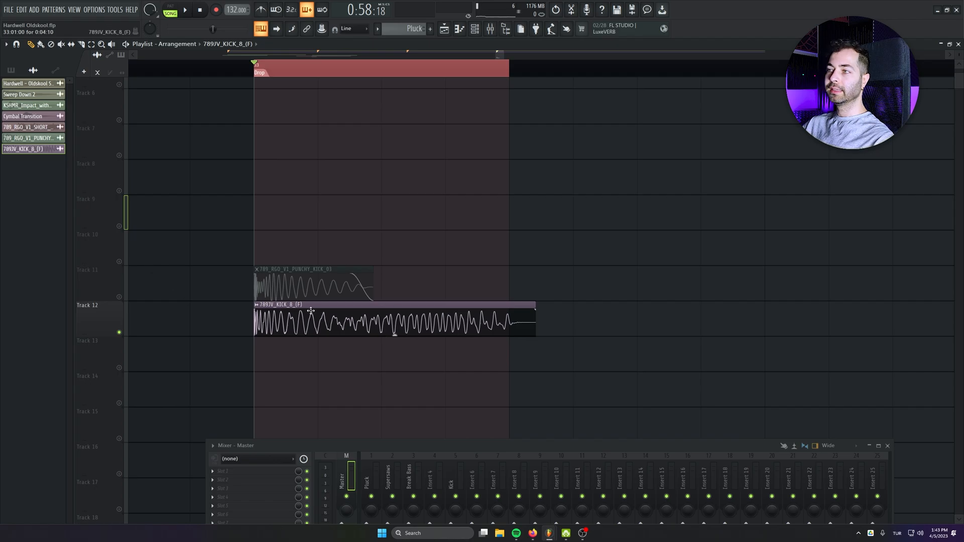
double_click(321, 317)
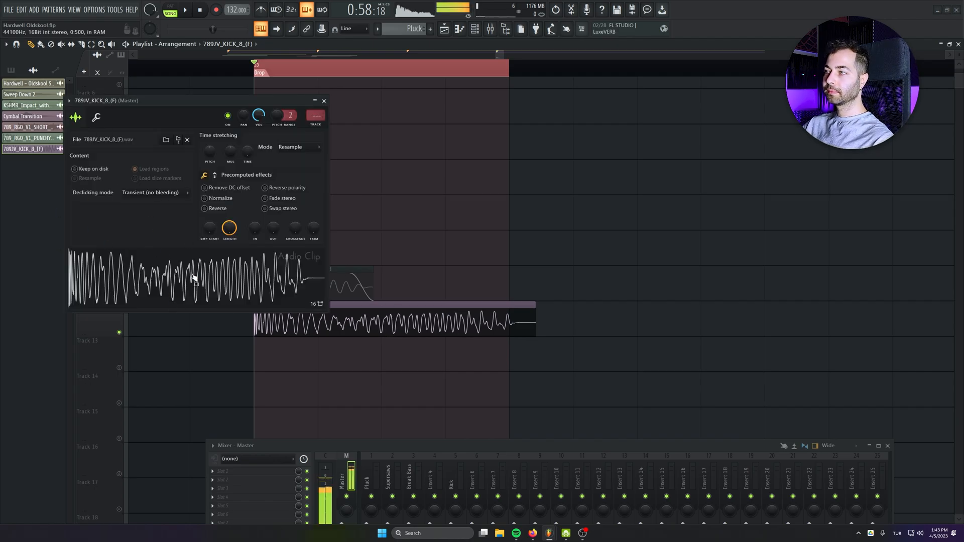
drag(316, 116, 316, 103)
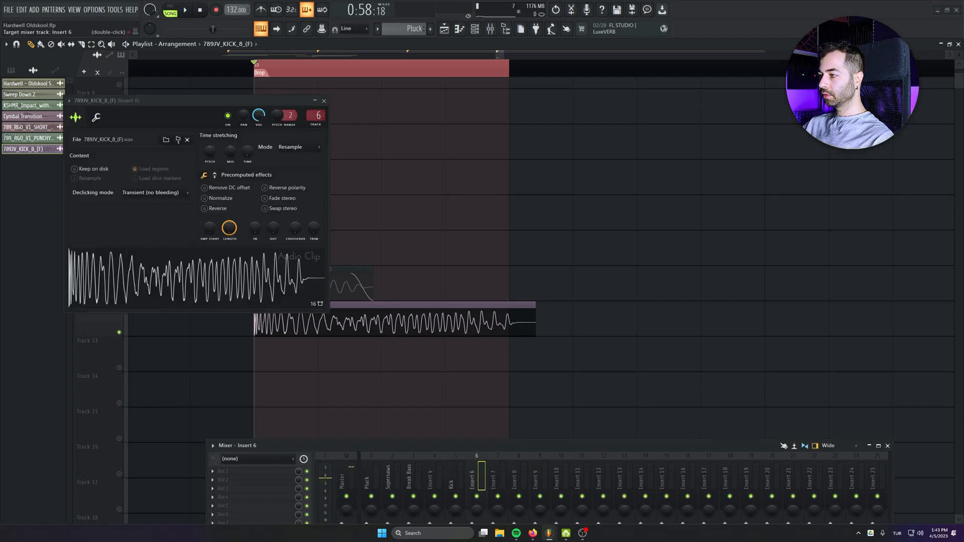
drag(445, 445, 436, 351)
middle_click(467, 384)
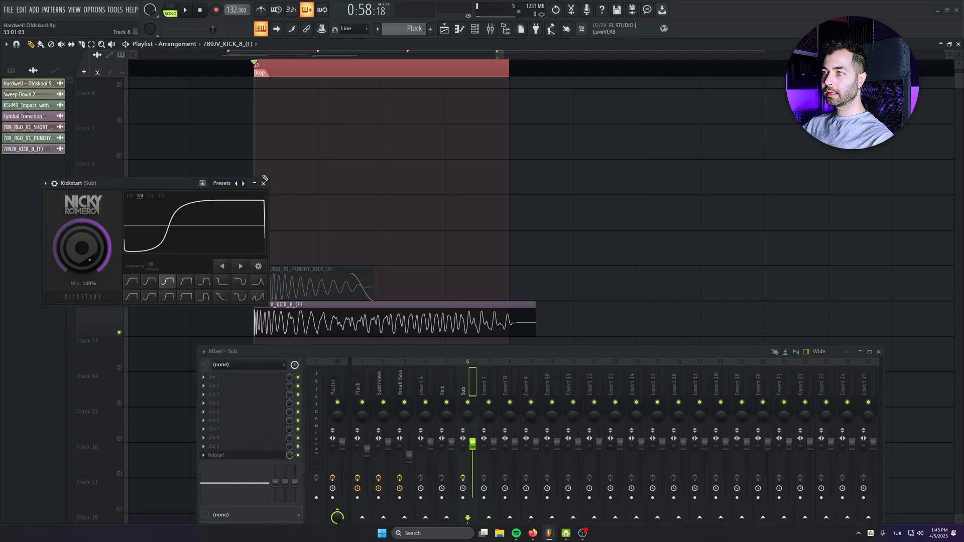
Trim the 789JV_KICK_8_(F) clip to the end of the one-beat loop range during playback, with short fades at both ends.
key(space)
click(264, 184)
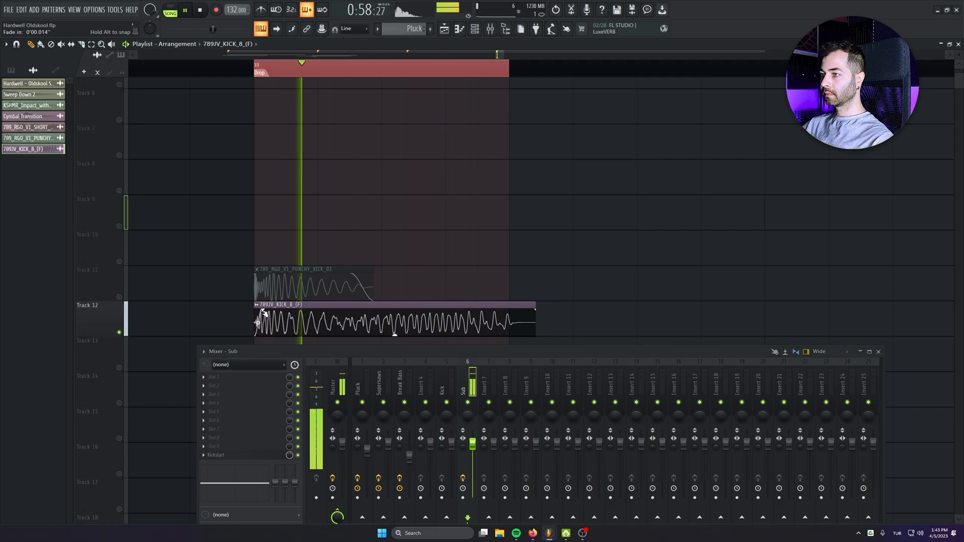
drag(535, 321, 508, 319)
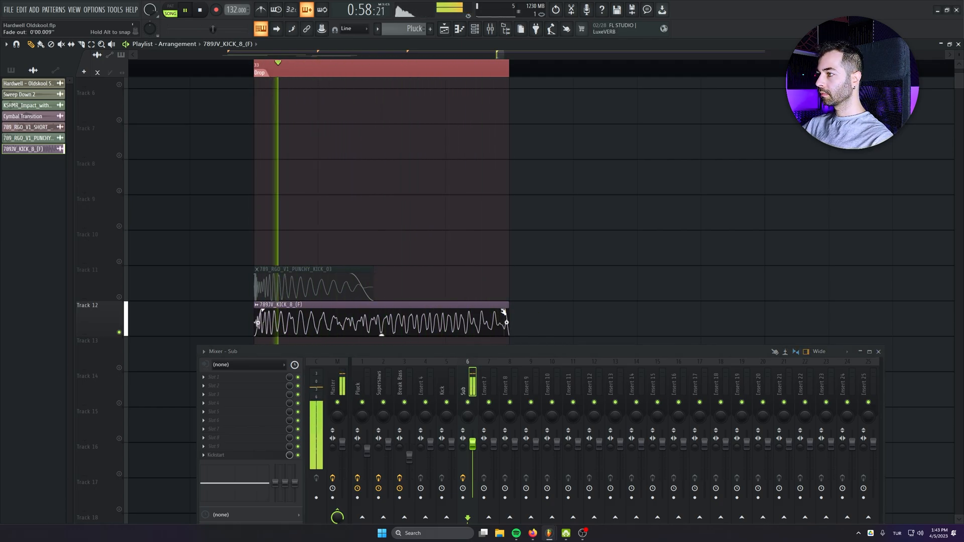
Bring Track 11 into the solo alongside Track 12 and lower the Sub mixer track to about 84%.
click(120, 297)
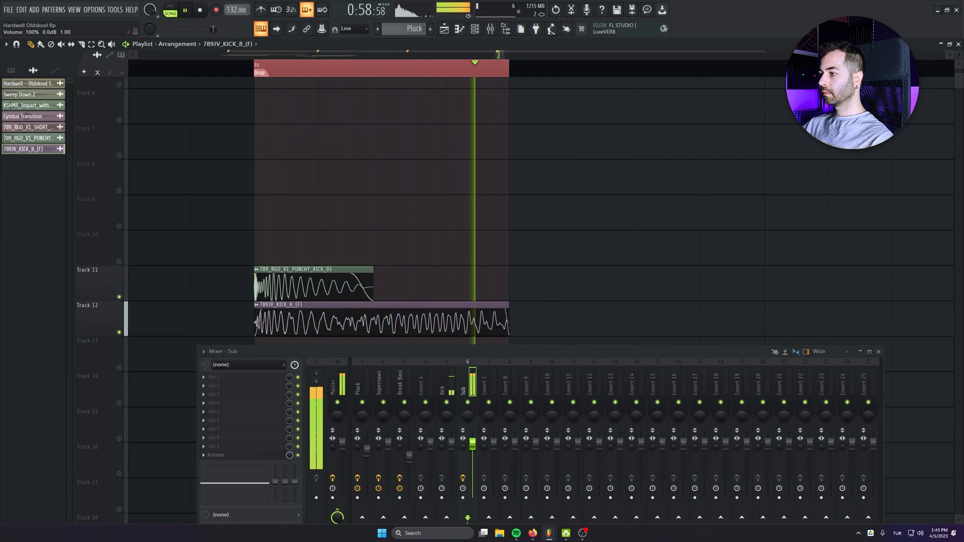
drag(473, 443, 472, 452)
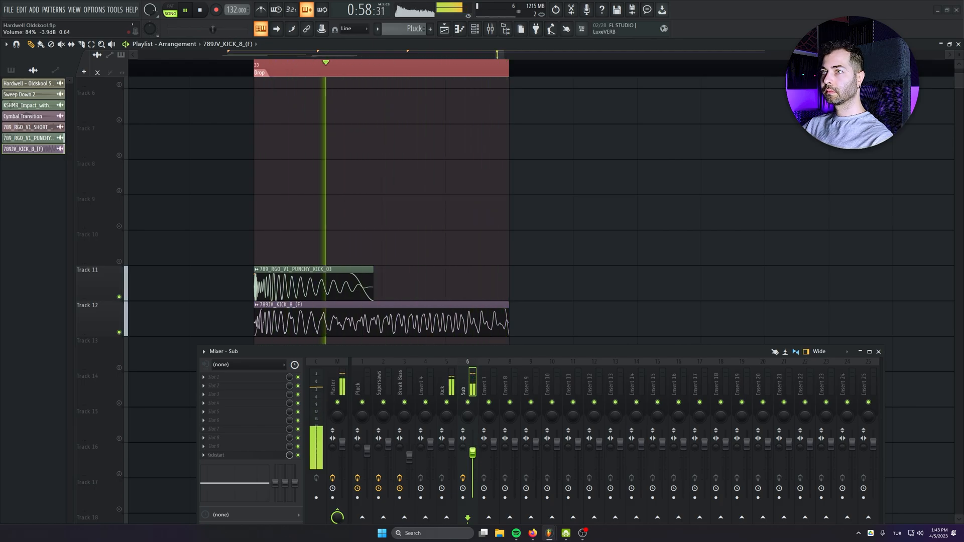
key(space)
Add FabFilter Pro-Q 3 to the Sub mixer track with a high cut at about 512 Hz and listen to both kicks.
click(204, 377)
mouse_move(216, 329)
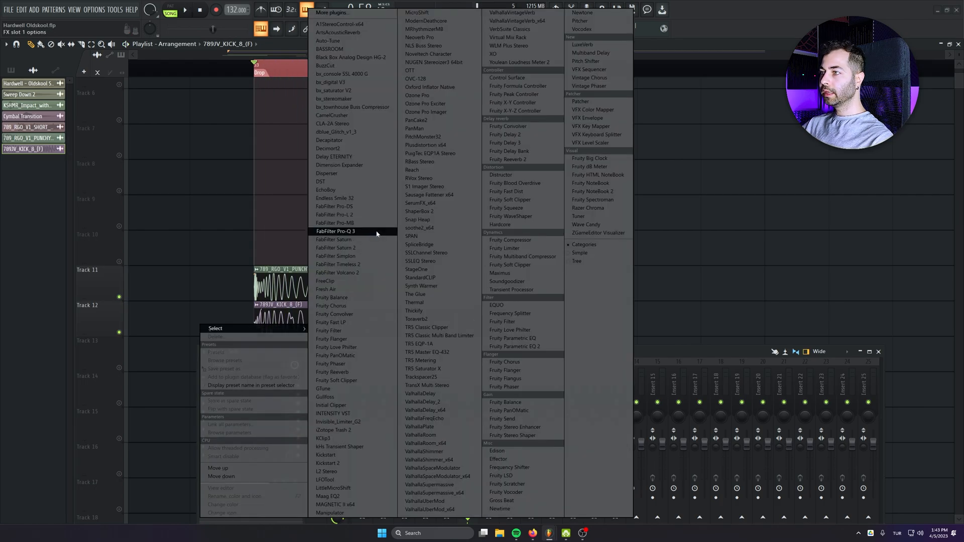
click(360, 232)
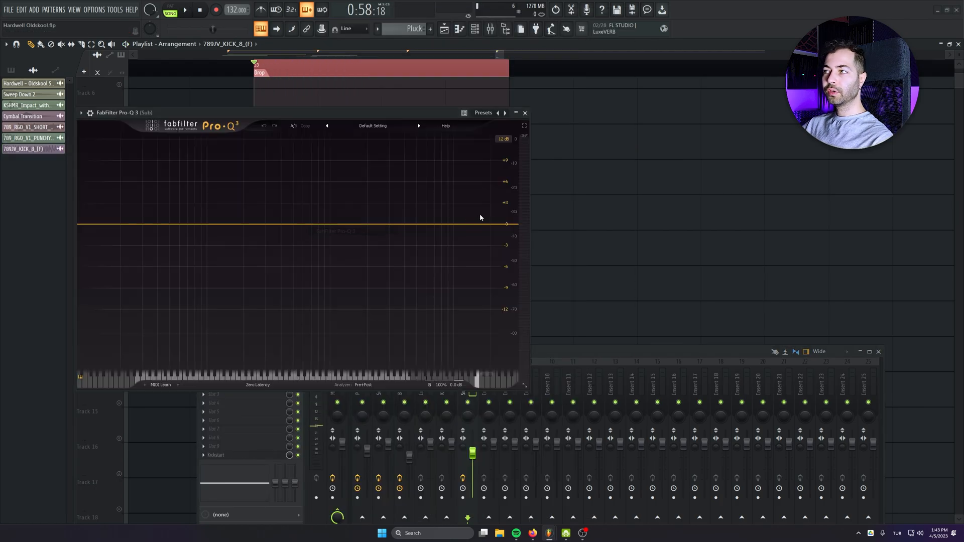
drag(480, 218, 302, 247)
key(space)
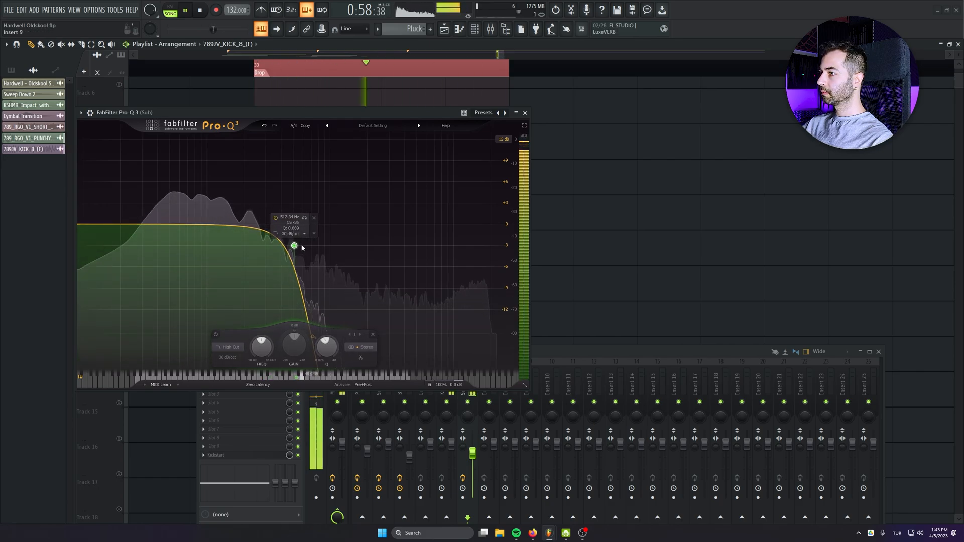
click(525, 113)
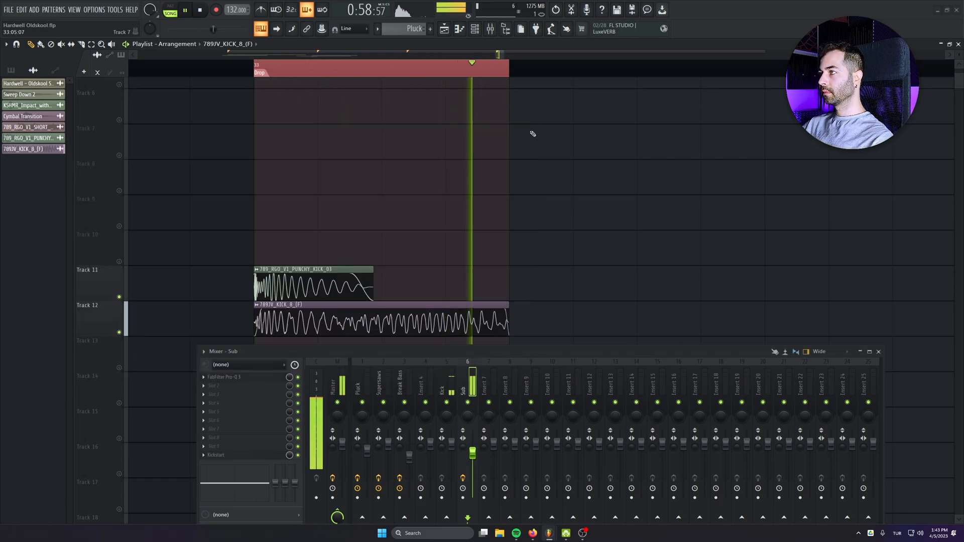
key(space)
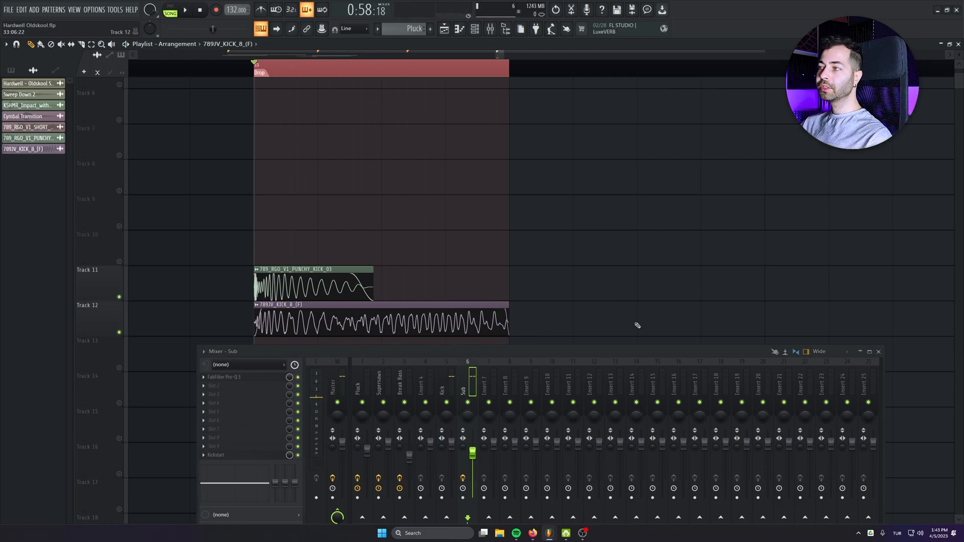
Duplicate the kick and sub clips on Tracks 11 and 12 on every beat until they fill two bars after the Drop marker.
drag(588, 203, 254, 333)
key(ctrl+b)
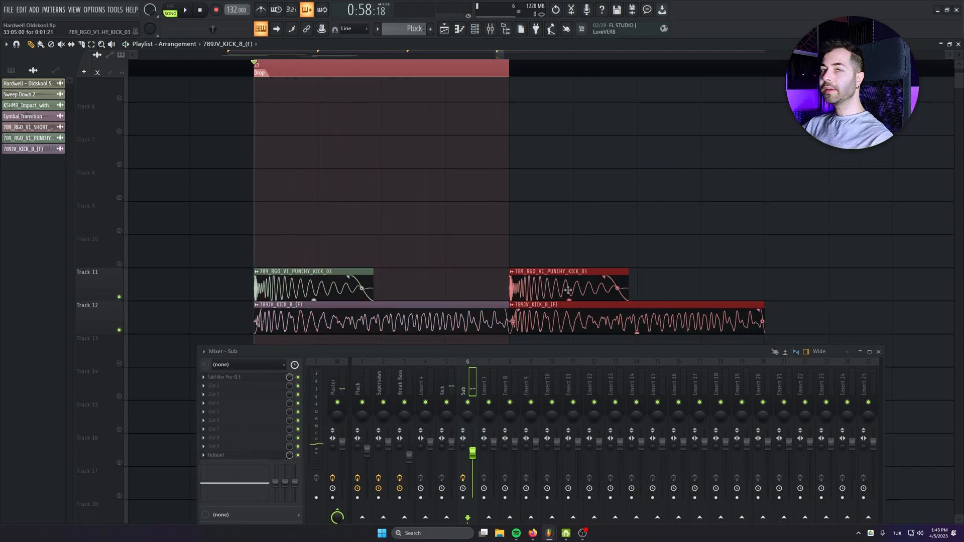
click(878, 351)
key(ctrl+b)
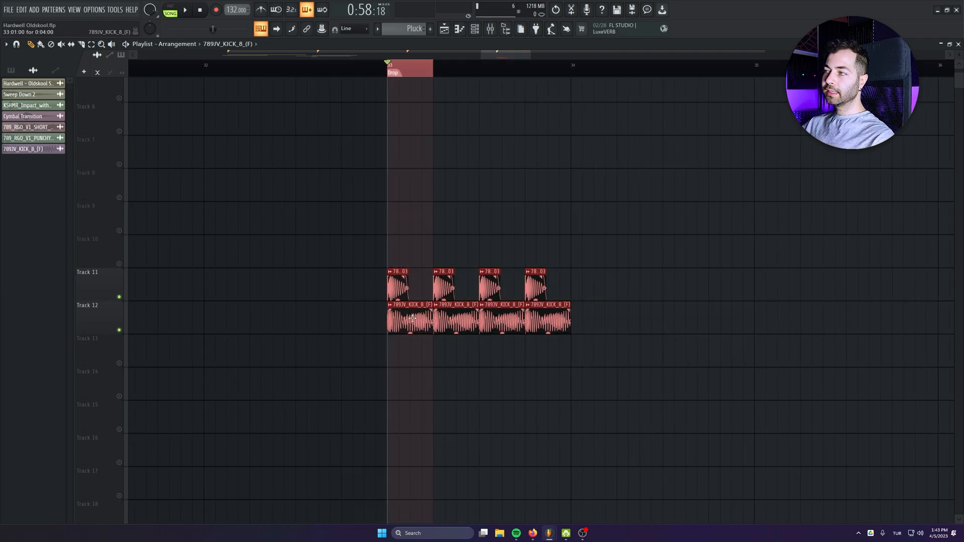
mouse_move(412, 318)
mouse_down()
mouse_move(620, 317)
mouse_move(592, 314)
mouse_up()
Copy the two-bar kick and sub pattern forward until it runs from the Drop marker to bar 41.
drag(773, 251, 339, 326)
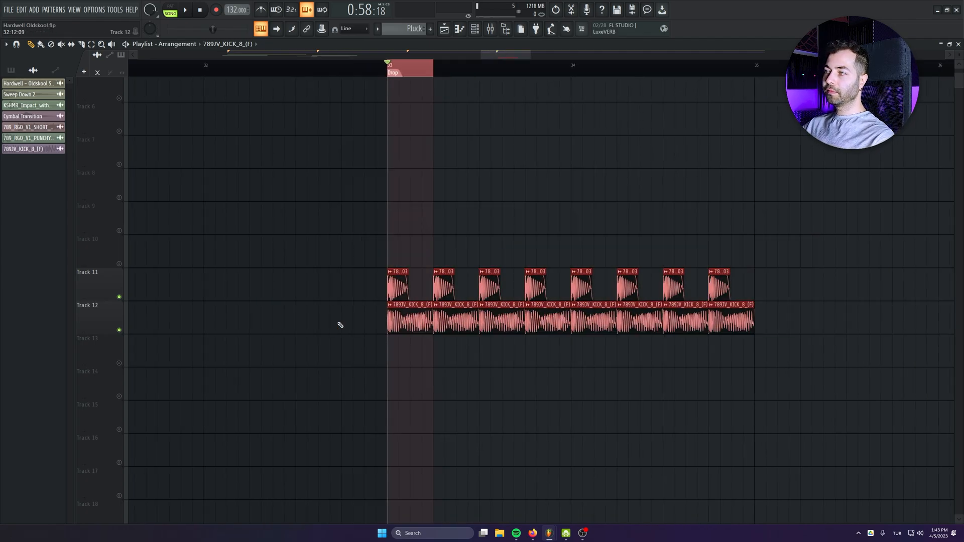
drag(407, 318, 774, 310)
scroll(293, 254, down, 4)
drag(285, 252, 775, 343)
mouse_move(335, 322)
mouse_down()
mouse_move(668, 337)
mouse_move(623, 337)
mouse_up()
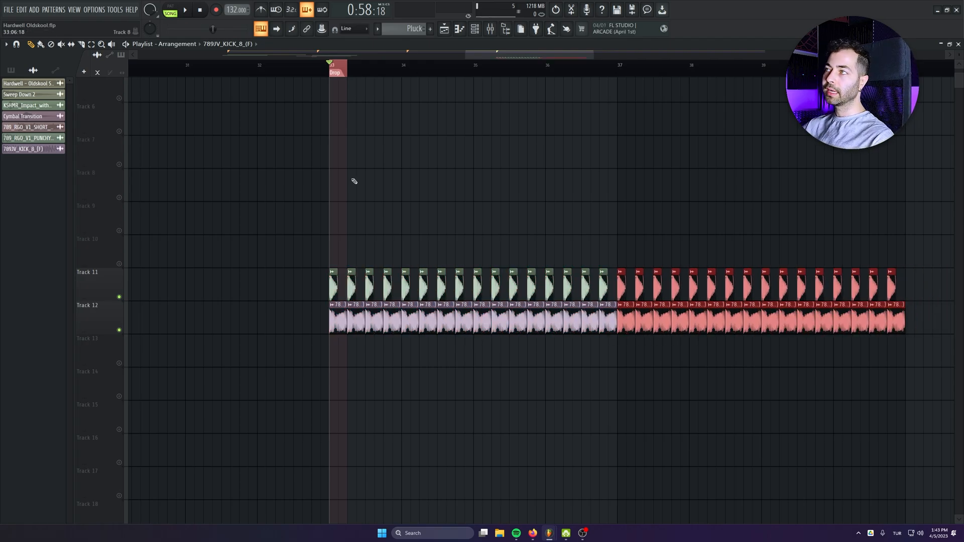
Duplicate the eight bars of kick and sub clips to reach bar 49 and select bars 33 to 49 as the loop range.
click(498, 27)
drag(489, 198, 495, 150)
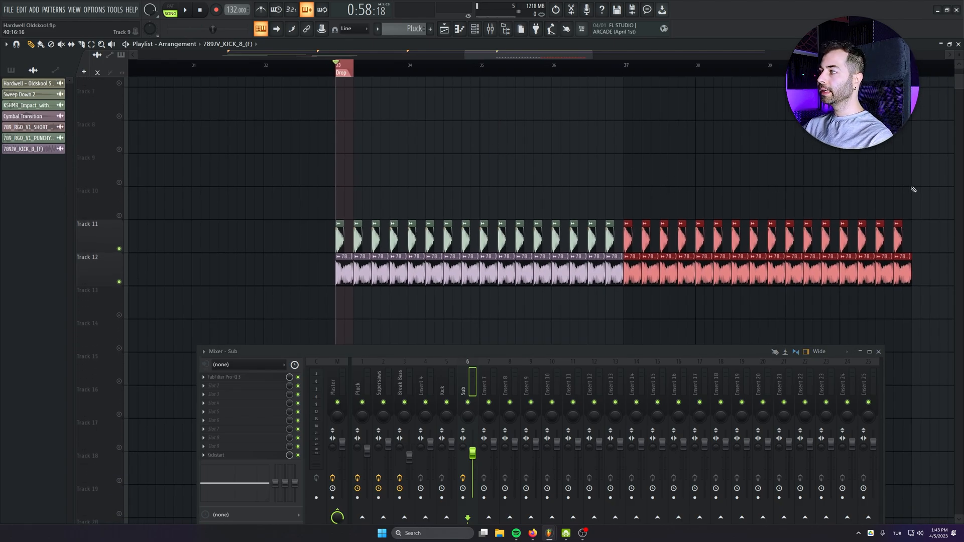
drag(916, 155, 343, 319)
key(ctrl+b)
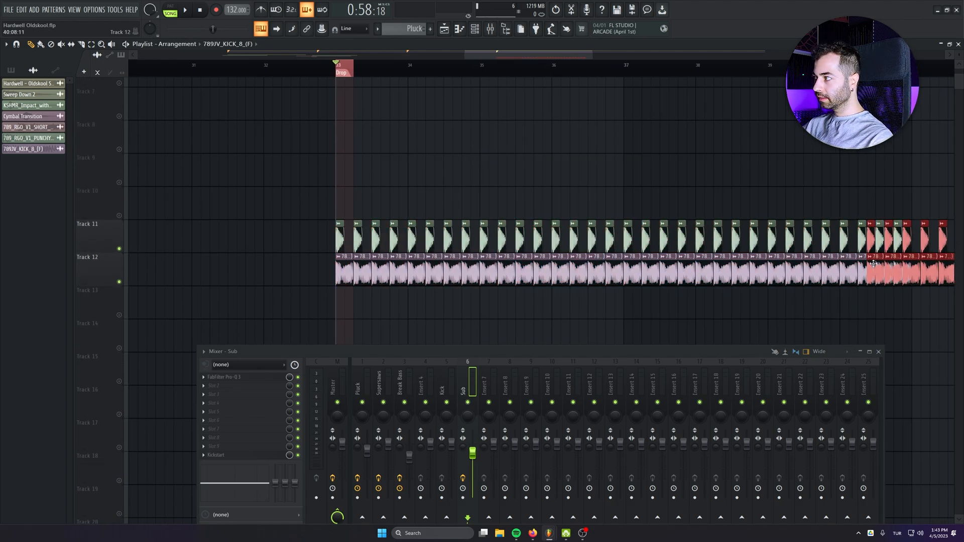
scroll(577, 92, down, 3)
drag(415, 66, 863, 65)
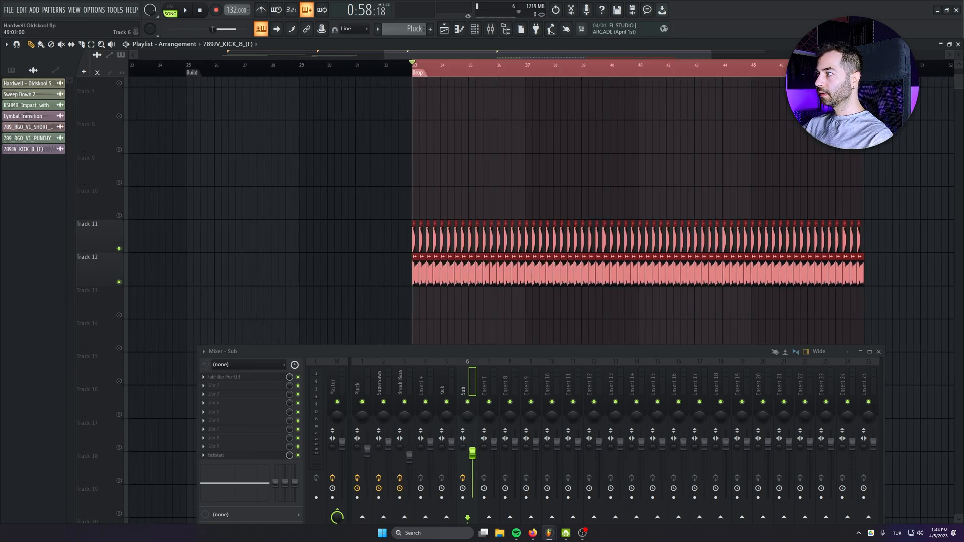
Play the layered kicks from the Drop marker and look over the clips across the whole drop.
key(space)
drag(621, 247, 491, 251)
scroll(491, 252, up, 3)
drag(550, 350, 549, 435)
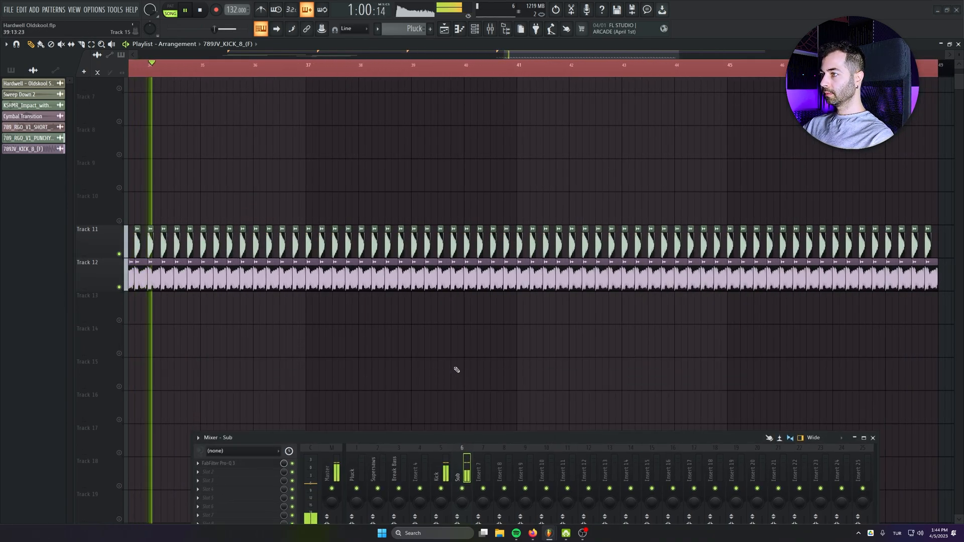
scroll(454, 368, down, 3)
scroll(729, 396, down, 2)
scroll(415, 351, up, 2)
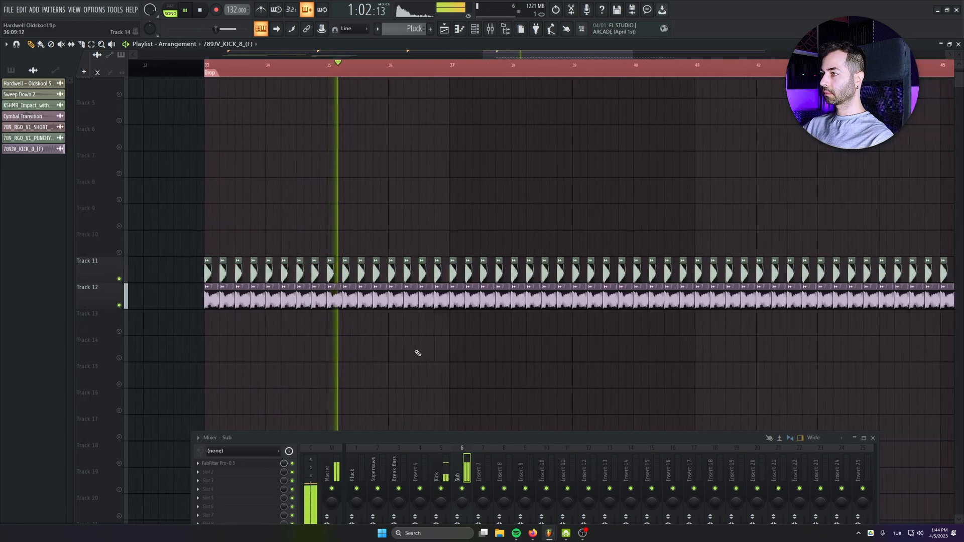
scroll(439, 370, down, 4)
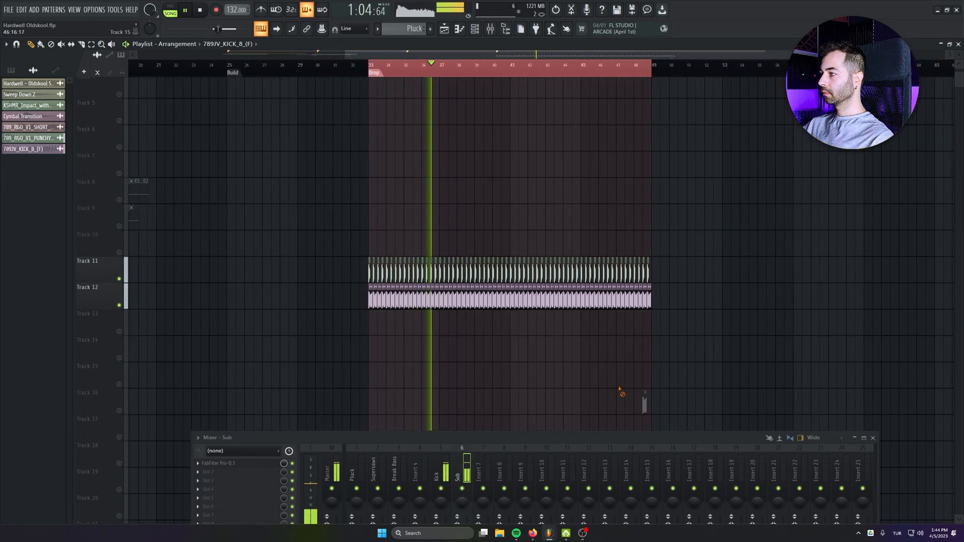
key(space)
Create a pattern named DROP LD for the new Spire instance, save the project and enable Track 3 with the filter cutoff automation.
drag(271, 252, 269, 259)
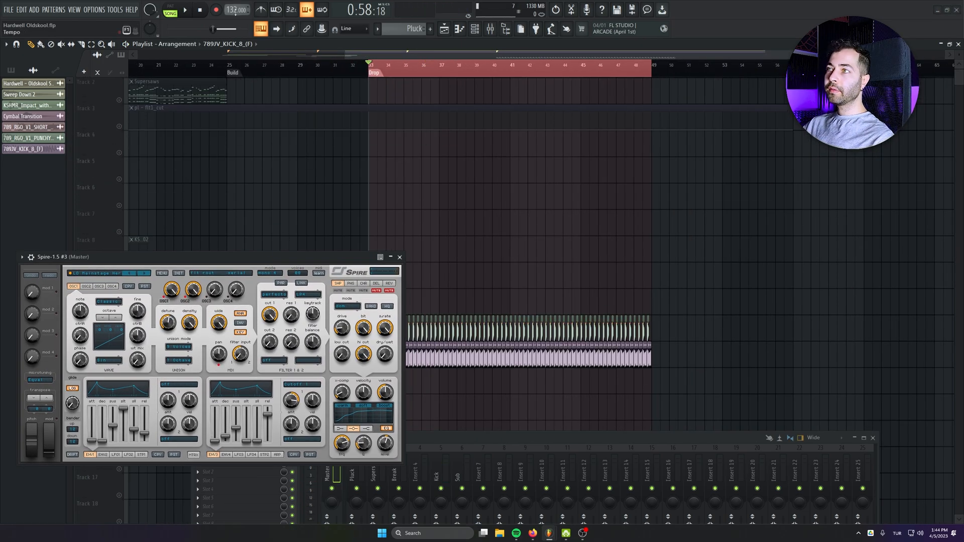
click(432, 29)
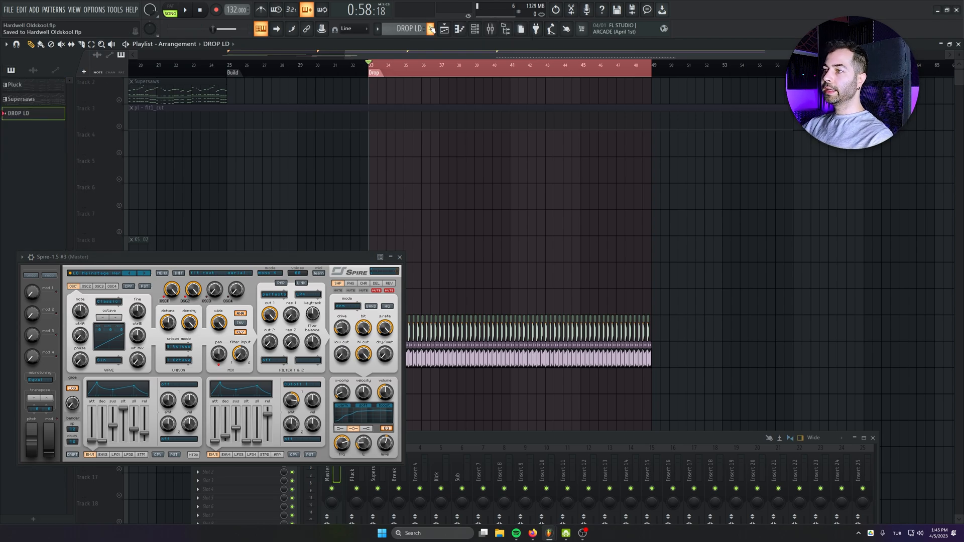
drag(312, 250, 266, 370)
click(119, 127)
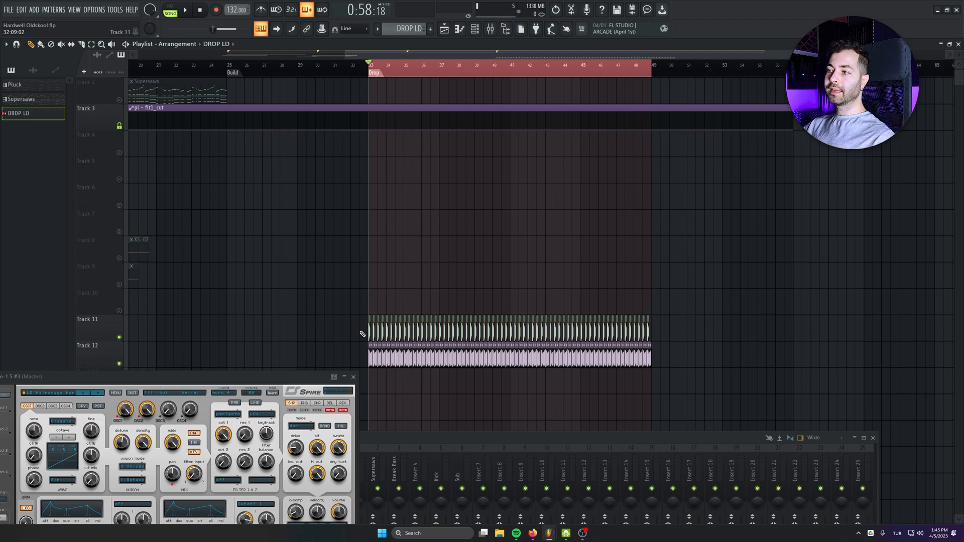
Place the DROP LD pattern on Track 13 at the Drop marker, enable that track and position the Spire window below it.
scroll(348, 287, down, 5)
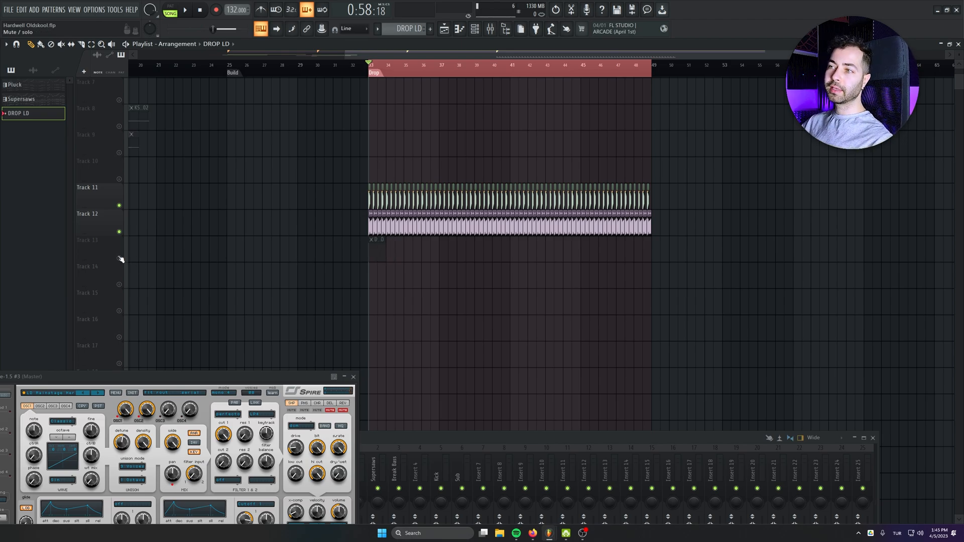
scroll(371, 331, up, 5)
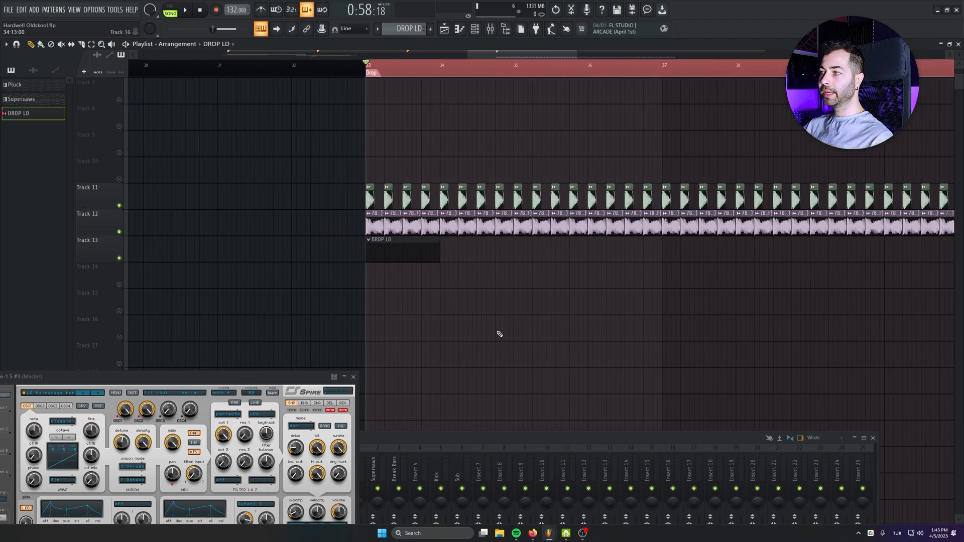
drag(210, 380, 357, 284)
drag(358, 285, 331, 288)
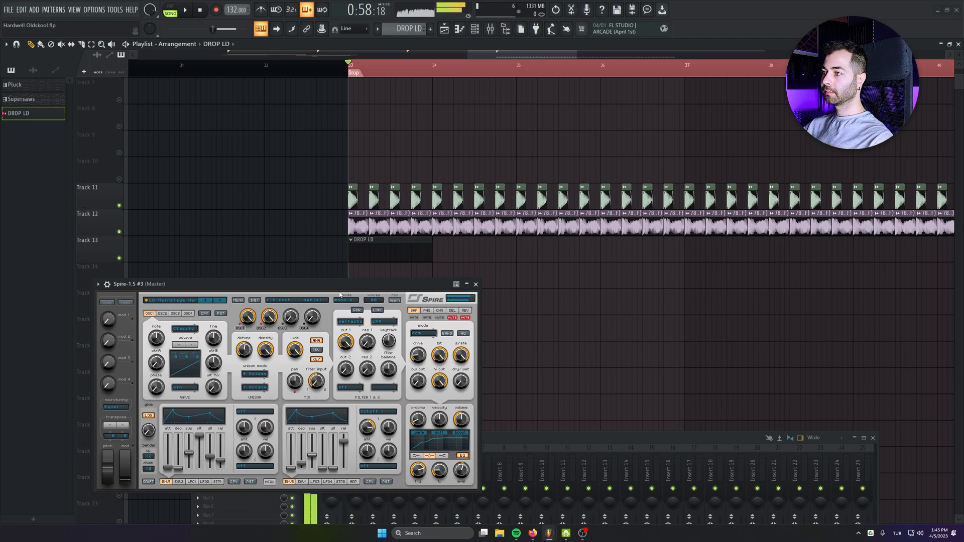
Route the Spire-1.5 #3 lead channel to mixer insert 8 and rename the insert LD.
click(476, 284)
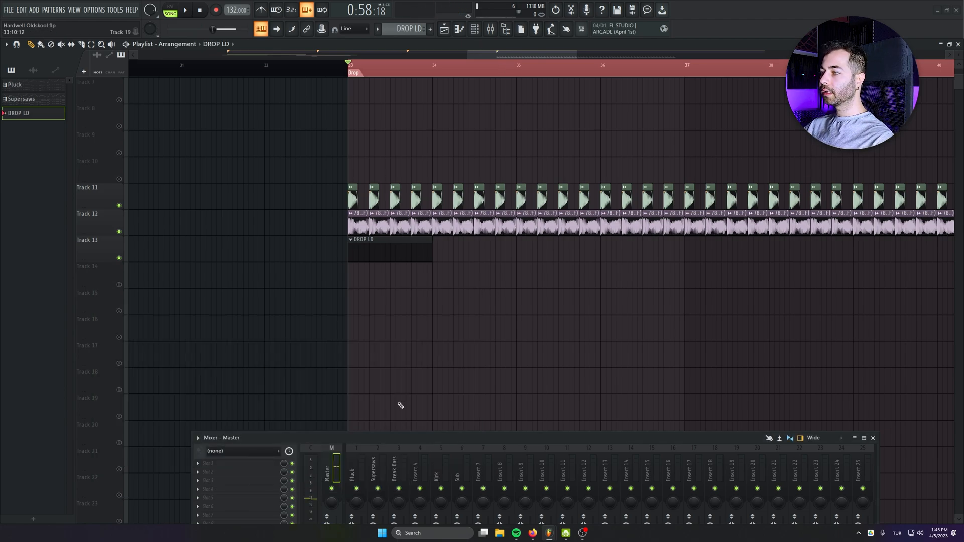
drag(401, 441, 406, 276)
click(474, 29)
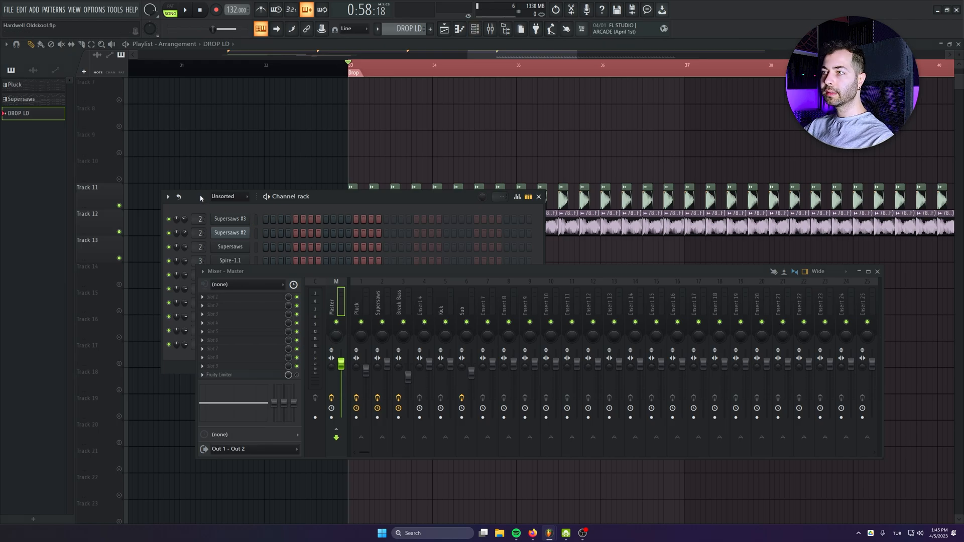
drag(200, 199, 107, 132)
double_click(508, 283)
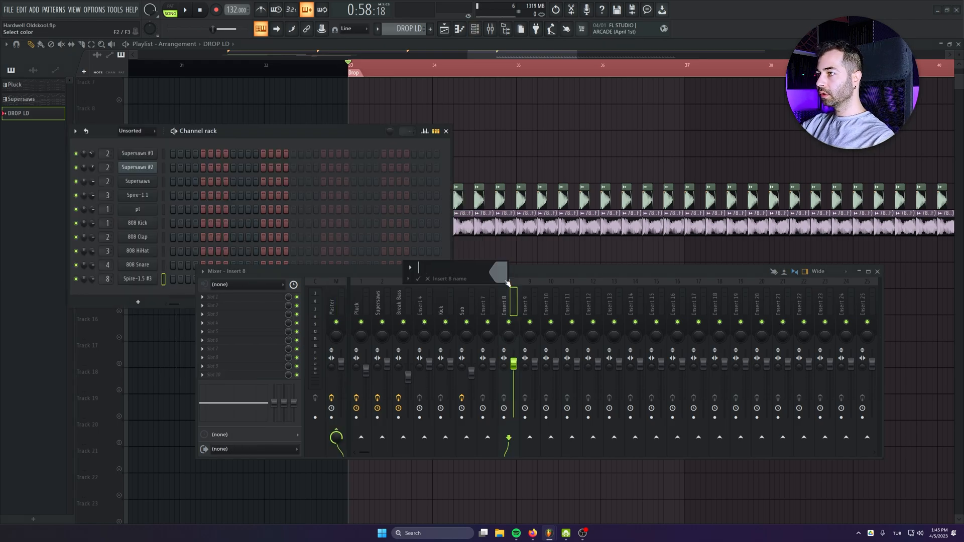
key(Return)
Enter two short F3 notes in bar 1 of the Spire-1.5 #3 piano roll, at steps 4 and 7, and audition them.
key(F7)
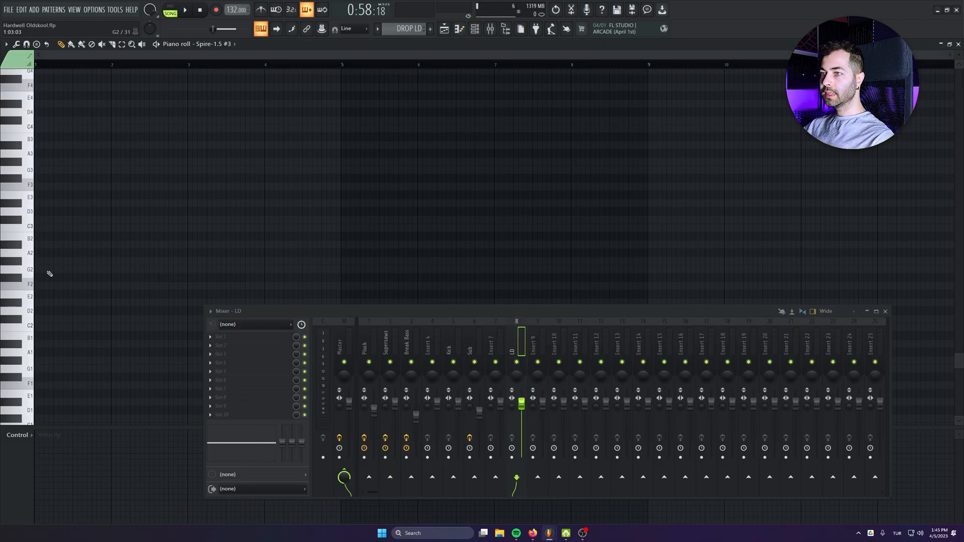
scroll(37, 256, down, 5)
scroll(40, 256, up, 4)
click(90, 264)
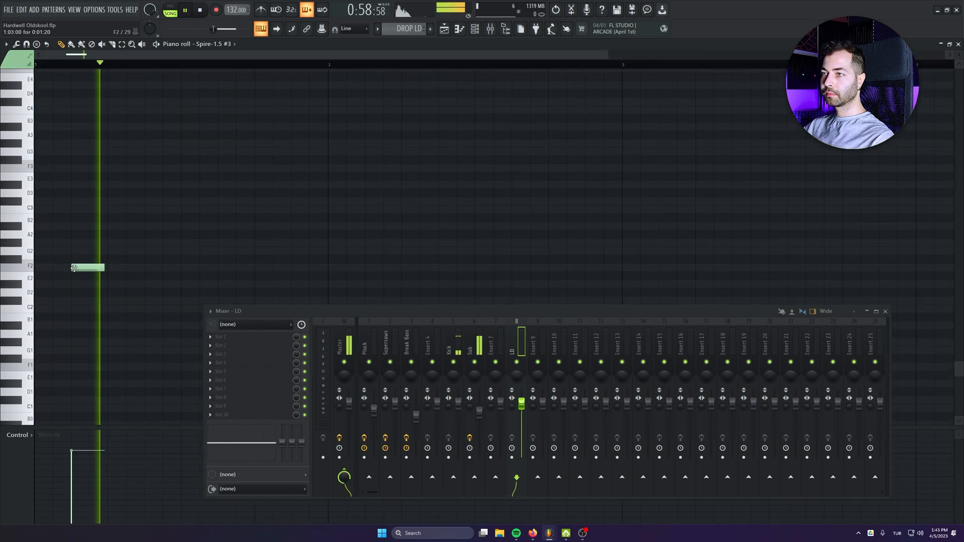
drag(91, 268, 94, 159)
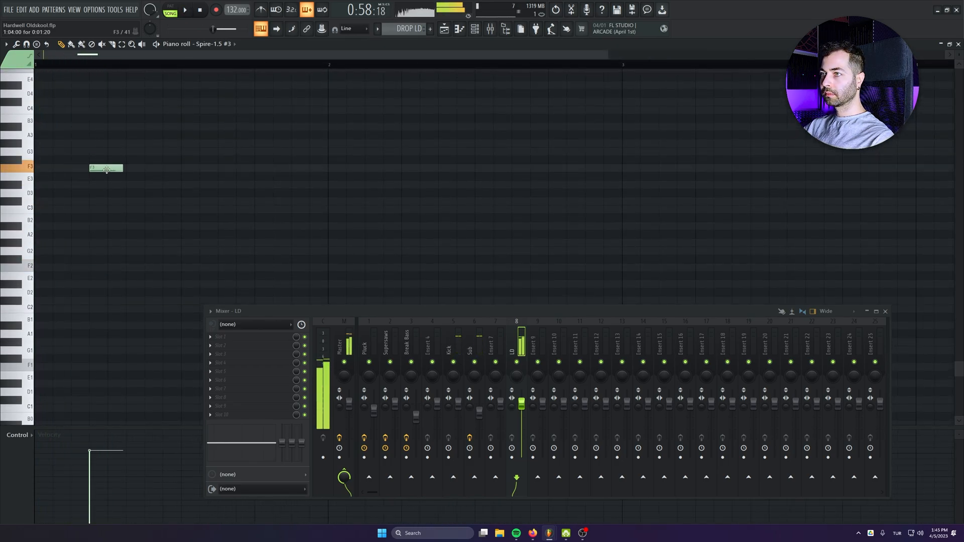
key(space)
click(147, 169)
key(space)
key(space)
Raise both notes an octave to F4 and add two more F4 notes at steps 11 and 15 of bar 1.
drag(188, 163, 85, 246)
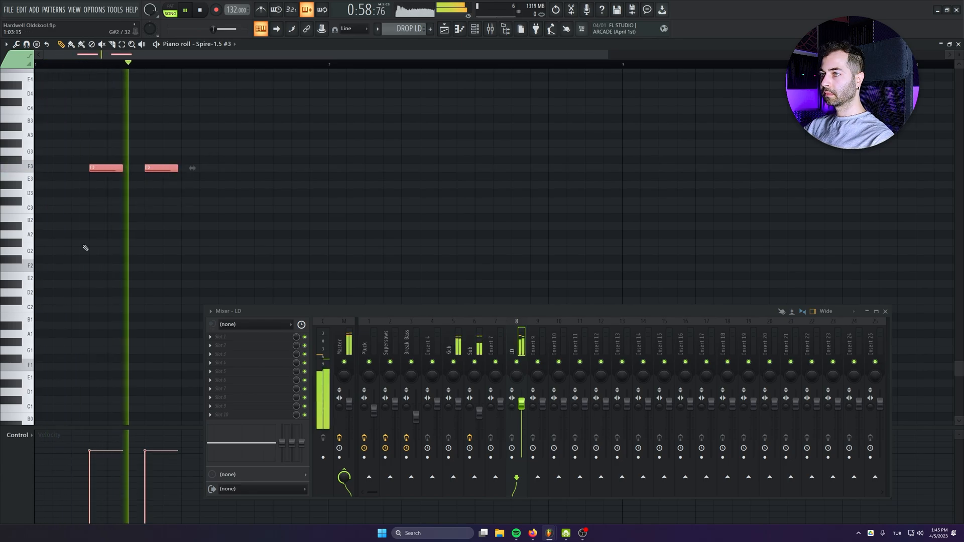
key(ctrl+Up)
scroll(125, 271, up, 4)
click(224, 203)
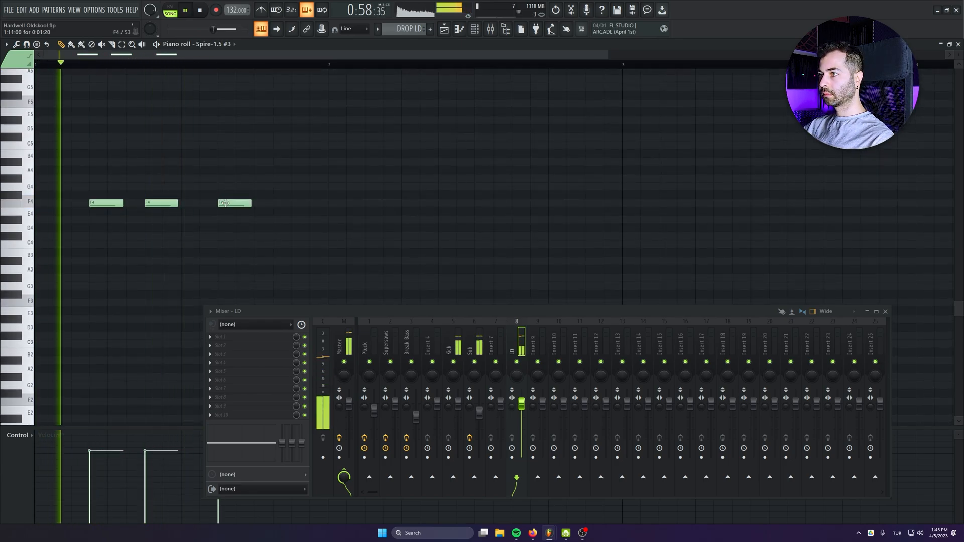
click(300, 203)
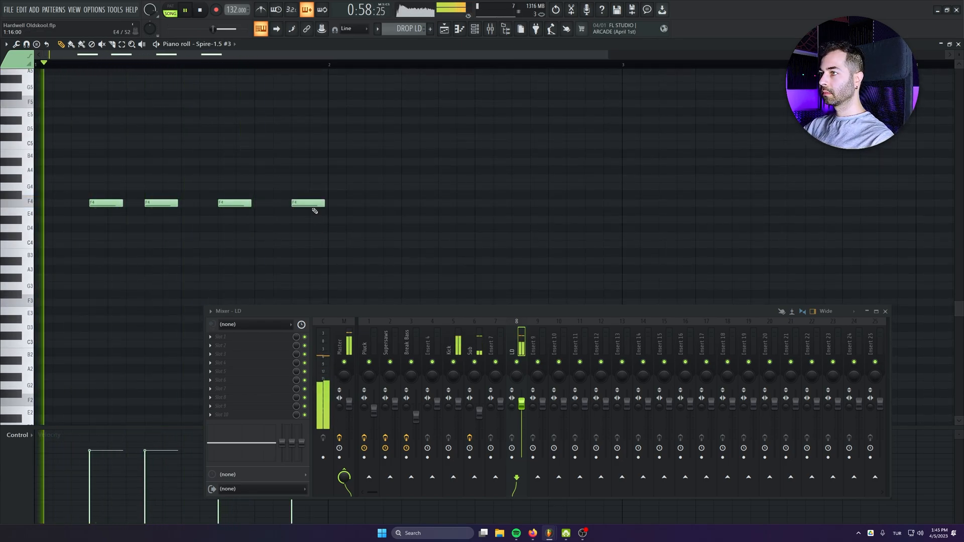
Add three F4 notes in bar 2 at steps 4, 7 and 11.
click(385, 203)
click(456, 203)
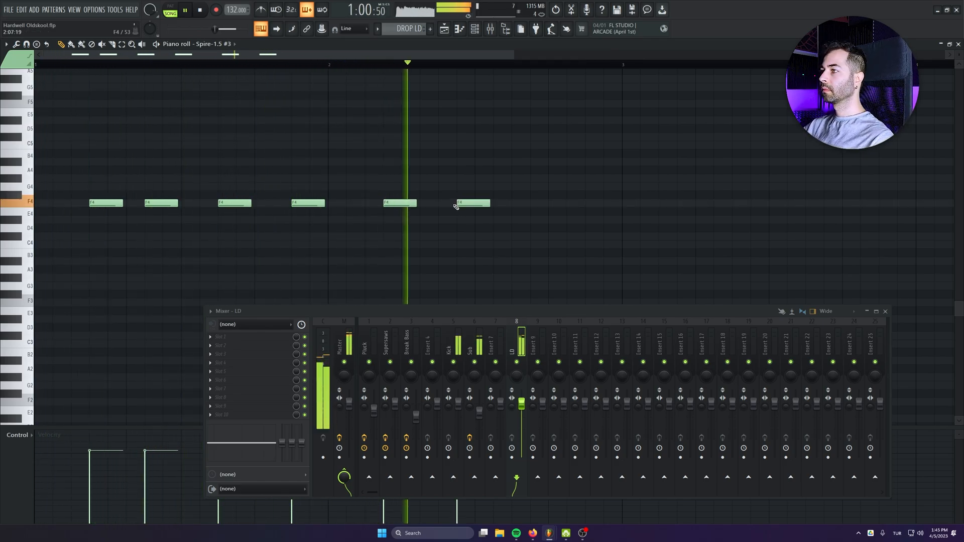
drag(456, 206, 437, 206)
click(514, 202)
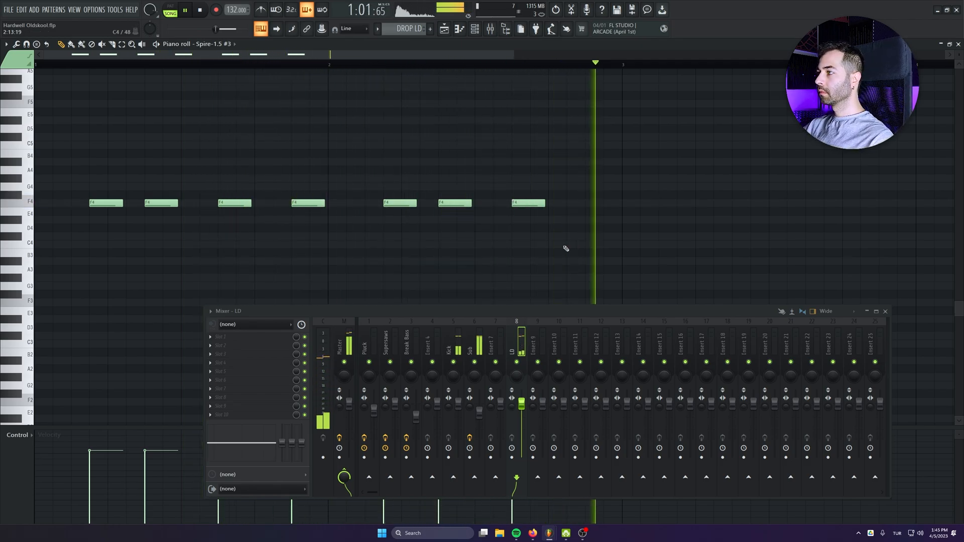
Copy the two-bar lead rhythm into bars 3 and 4 and add an F4 note at step 15 of bar 4.
drag(619, 173, 80, 254)
drag(100, 204, 703, 221)
drag(531, 311, 533, 363)
click(690, 308)
right_click(691, 308)
drag(695, 335, 433, 343)
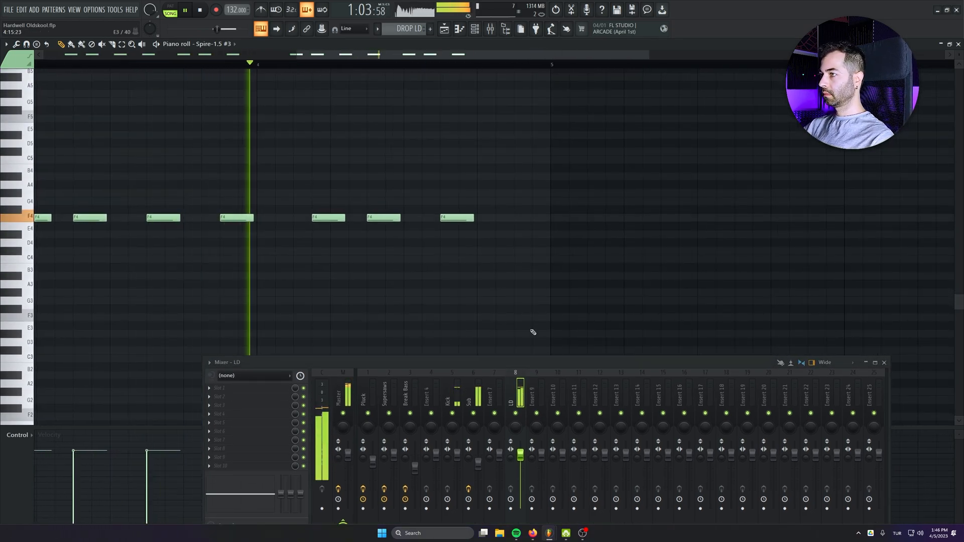
key(space)
scroll(489, 311, up, 2)
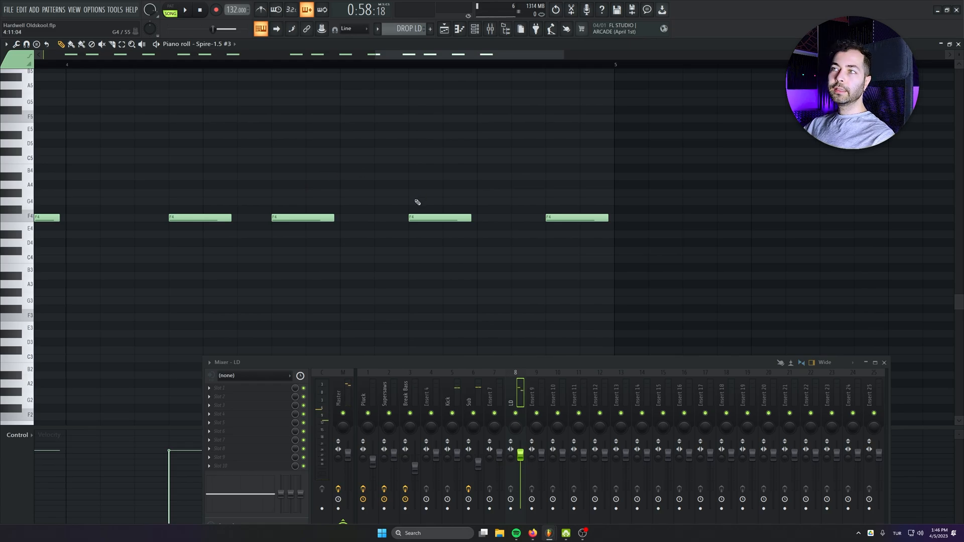
Replace the third F4 note of bar 4 with three shorter F4 notes using 1/3 beat snap, and set snapping back to Line.
drag(432, 203, 365, 232)
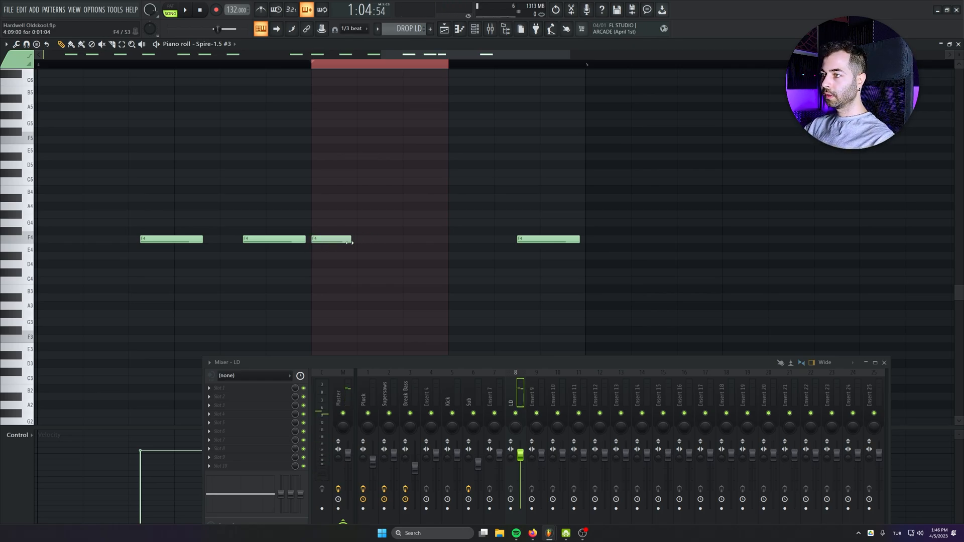
drag(349, 242, 345, 241)
click(374, 239)
key(space)
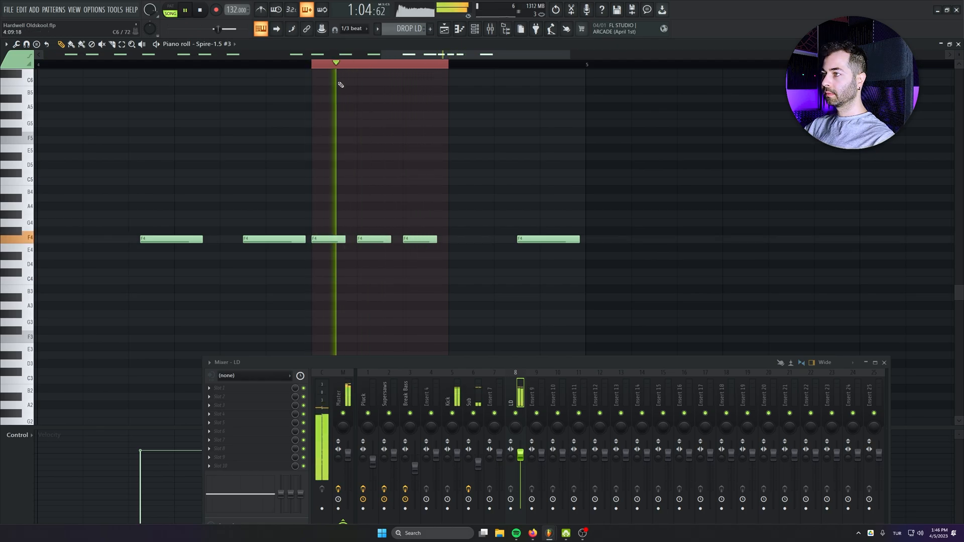
key(space)
click(352, 28)
click(347, 39)
scroll(334, 281, down, 5)
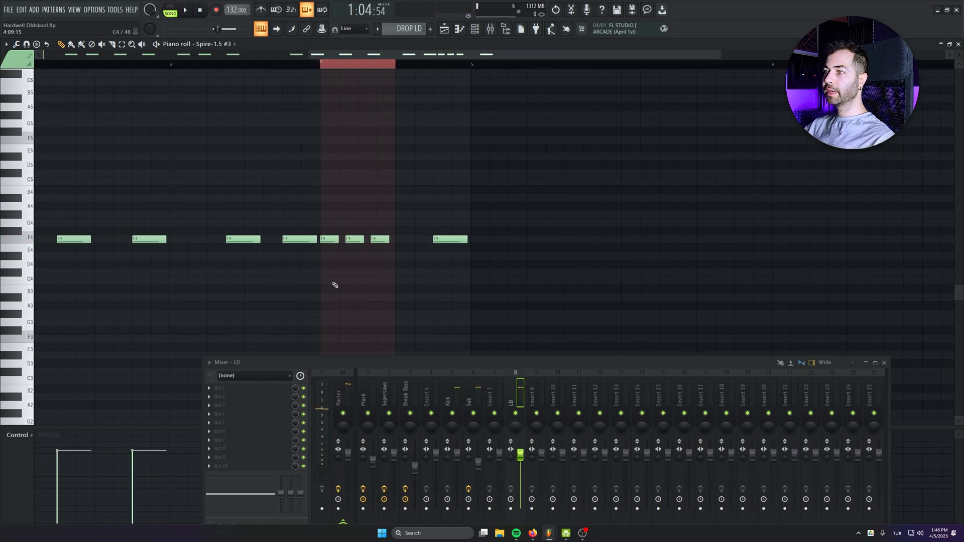
Select all notes of the four-bar lead pattern and play it with the drop.
key(ctrl+a)
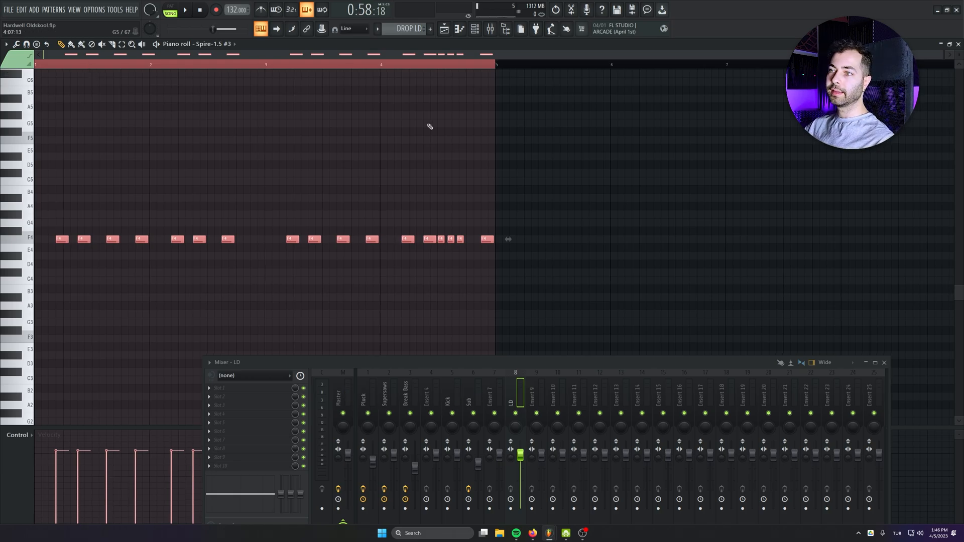
key(space)
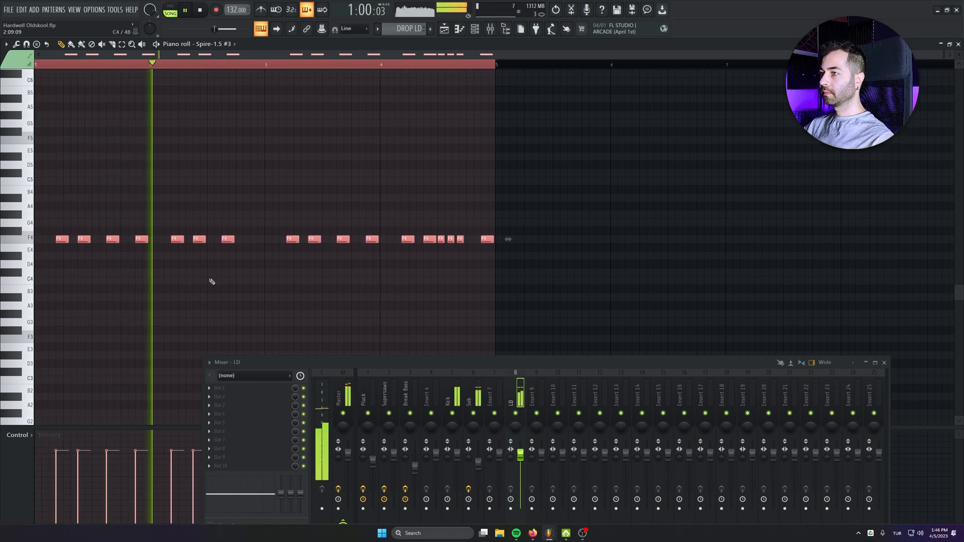
scroll(212, 282, up, 2)
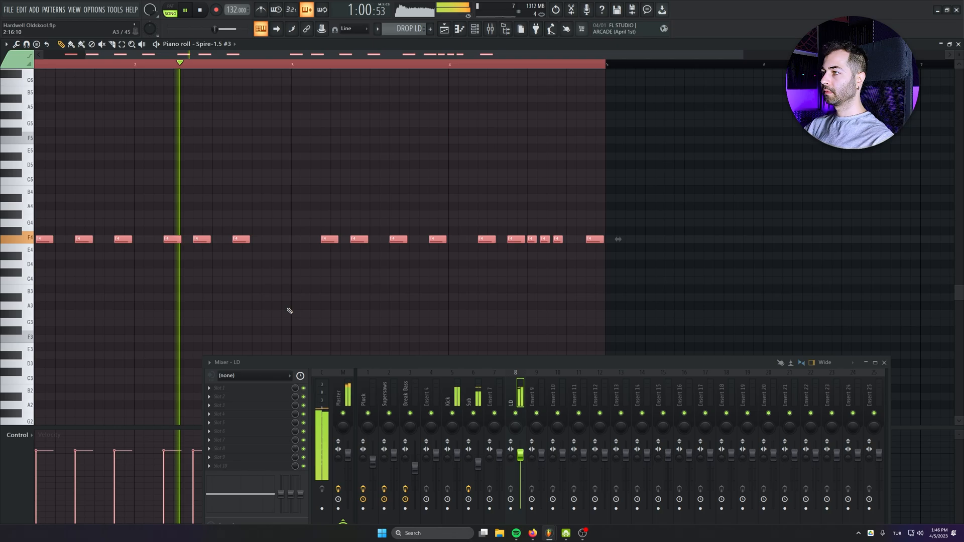
Add FabFilter Pro-Q 3 to the LD insert with a 36 dB/oct low cut at about 155 Hz.
click(246, 386)
click(352, 232)
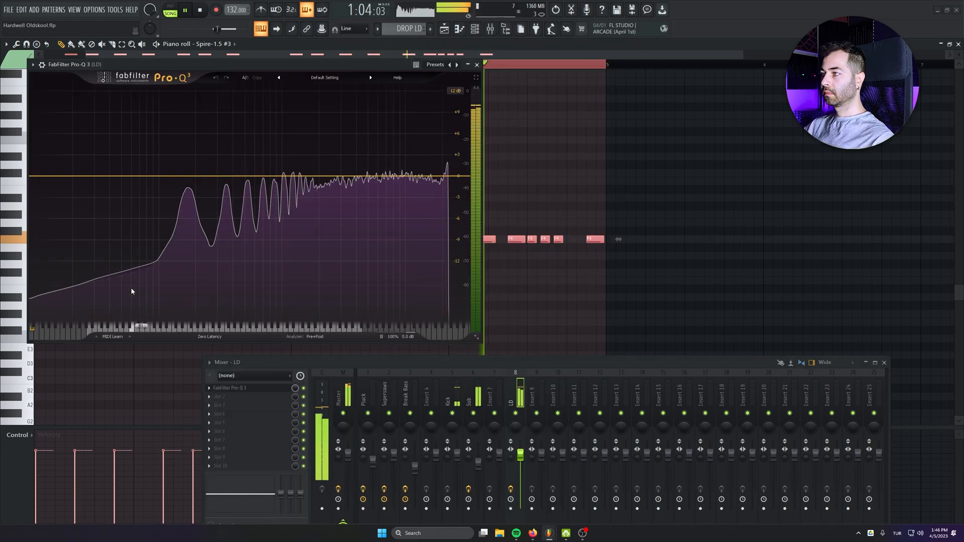
key(space)
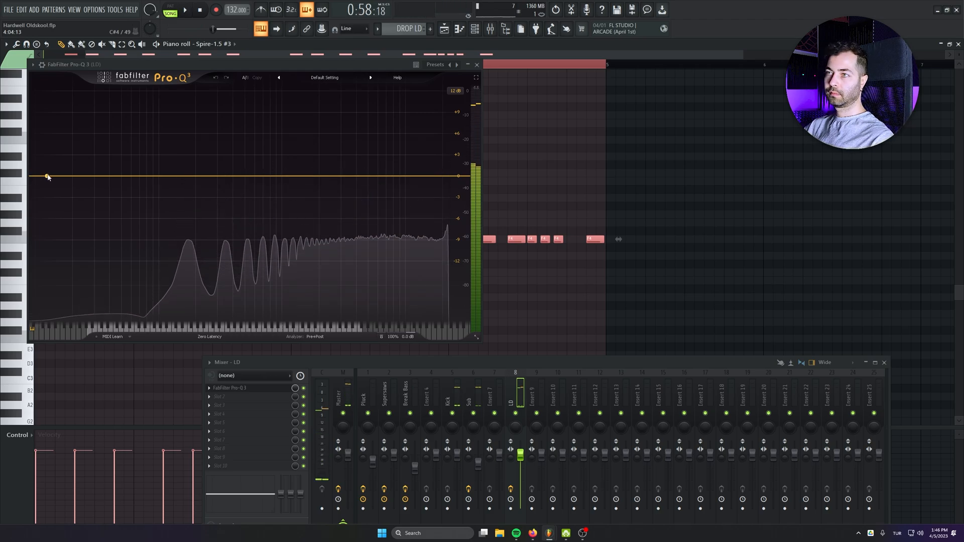
key(space)
drag(47, 176, 182, 192)
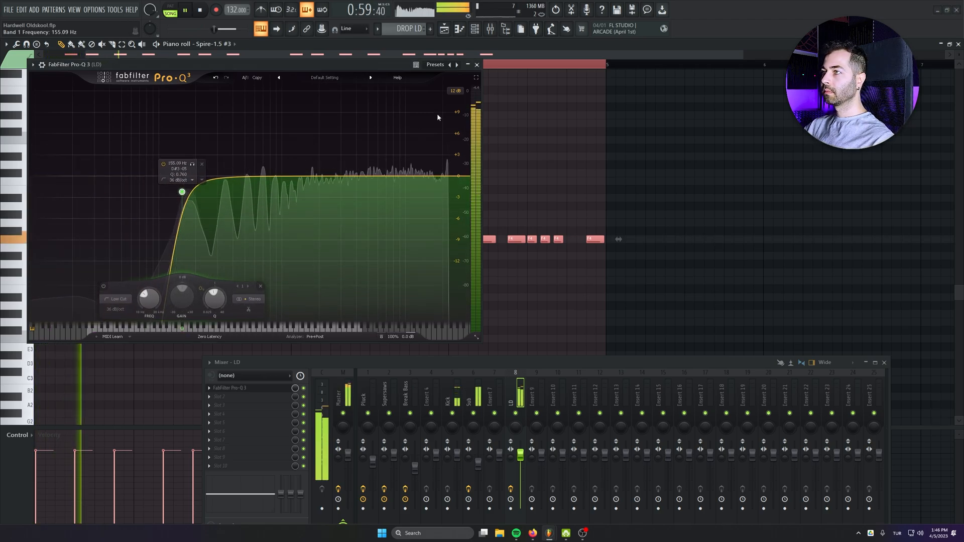
click(477, 64)
Try to duplicate the four-bar lead notes into the following four bars.
drag(800, 170, 1, 332)
scroll(120, 246, down, 3)
drag(59, 240, 496, 253)
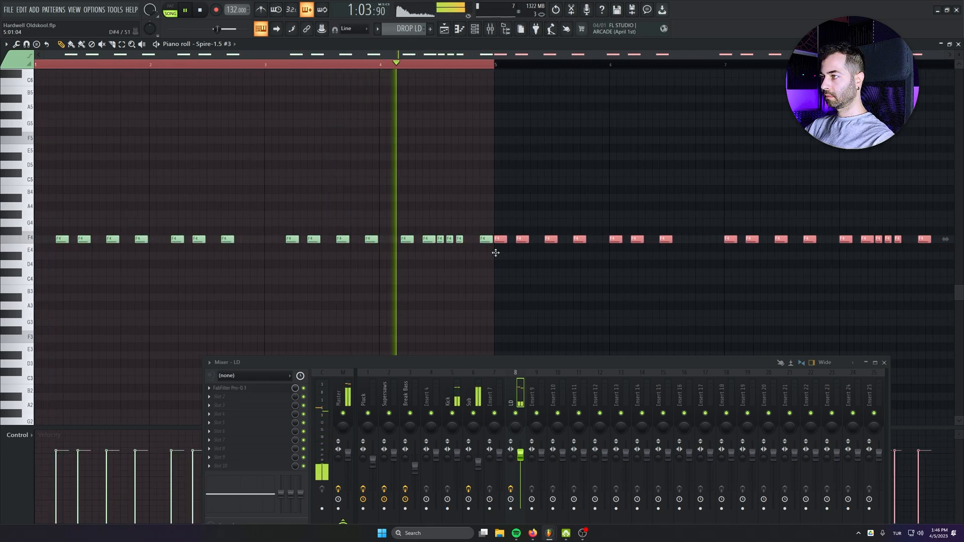
click(632, 280)
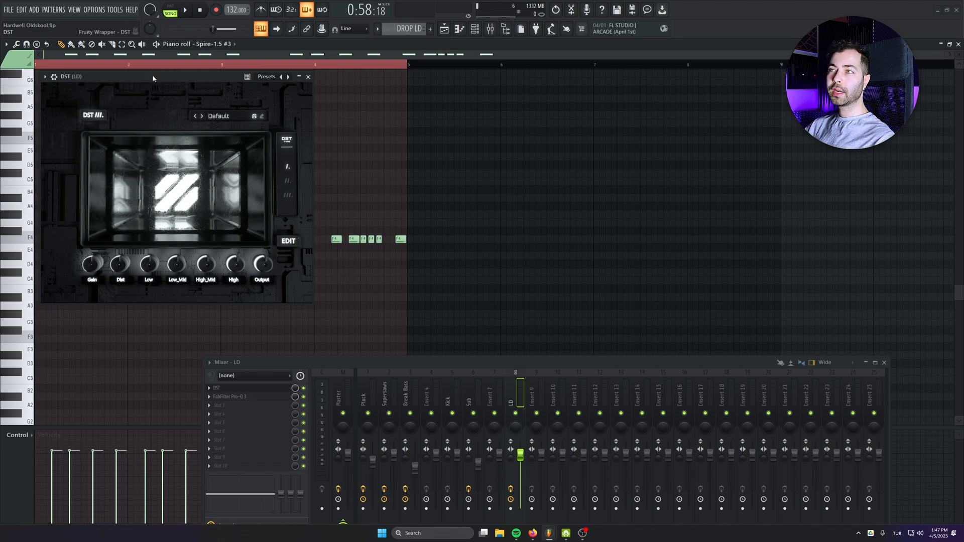
Switch playback to pattern mode and audition the lead through the DST distortion on the LD insert.
drag(153, 80, 208, 168)
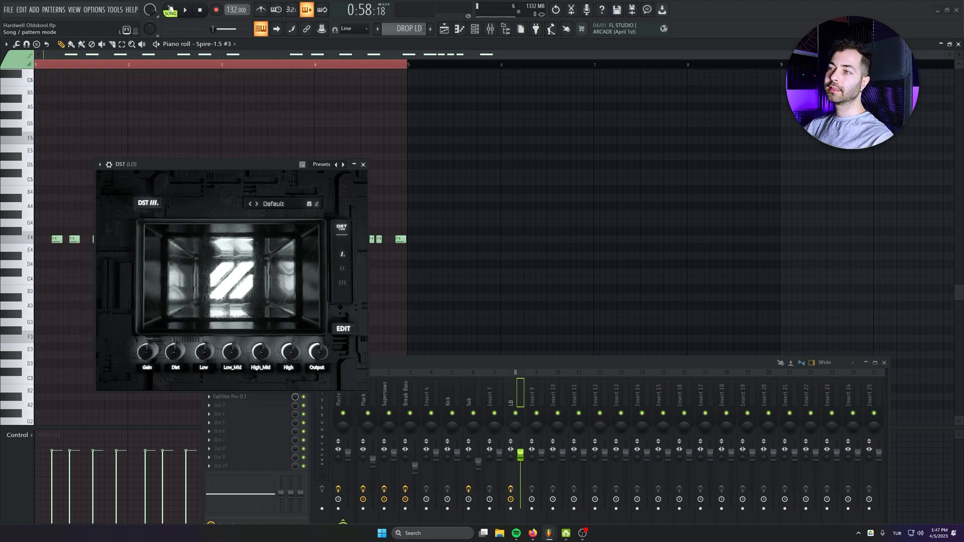
click(171, 9)
key(space)
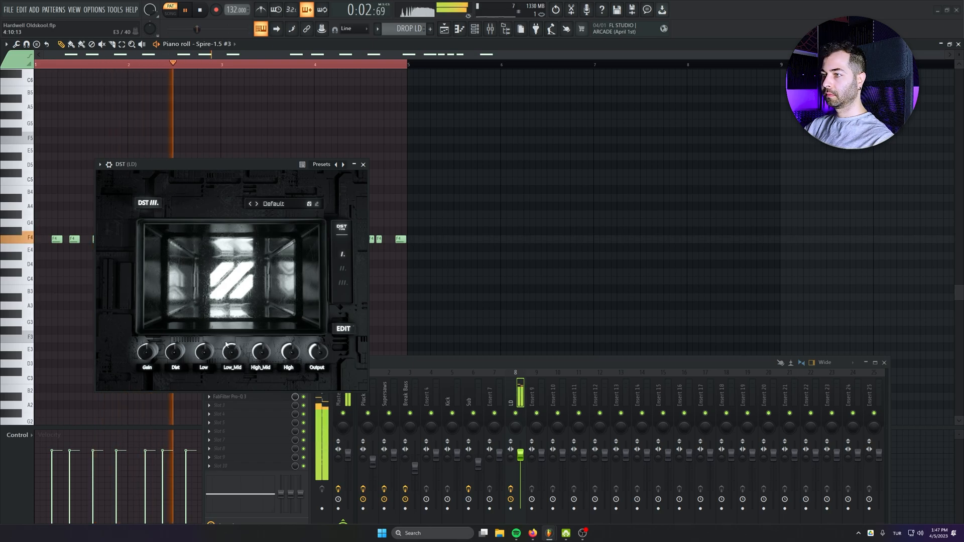
click(364, 165)
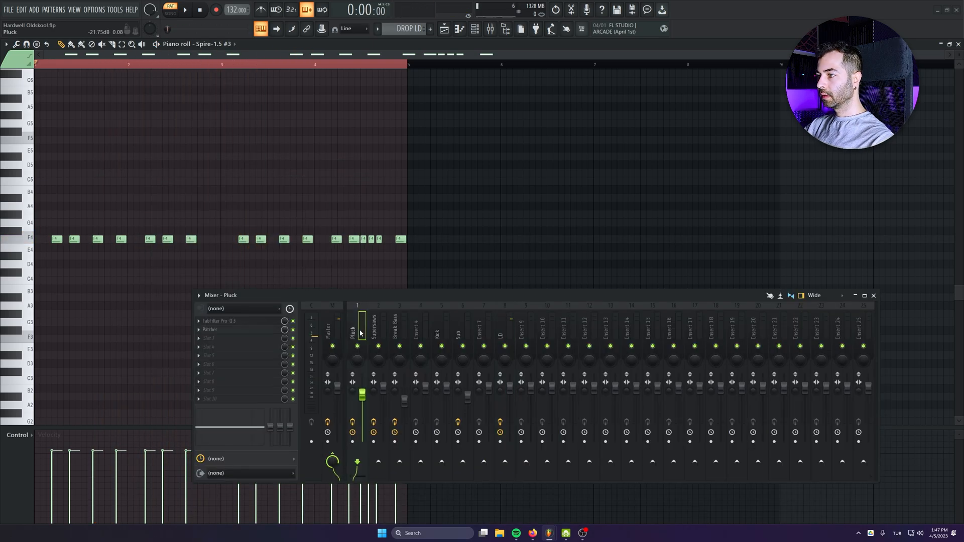
Copy the Patcher effect from the Pluck insert to the LD insert and enlarge its window to show more controls.
click(198, 329)
drag(221, 358, 511, 322)
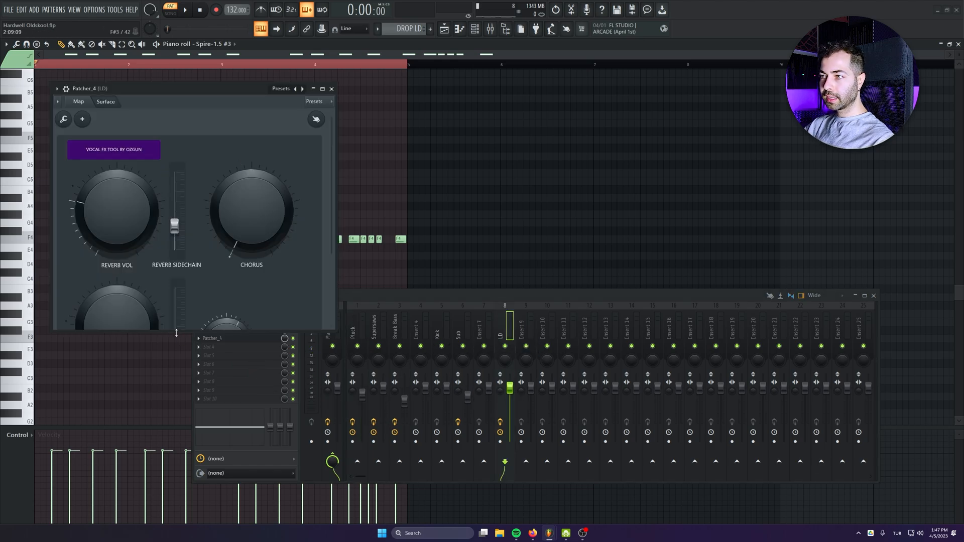
drag(176, 333, 186, 437)
key(space)
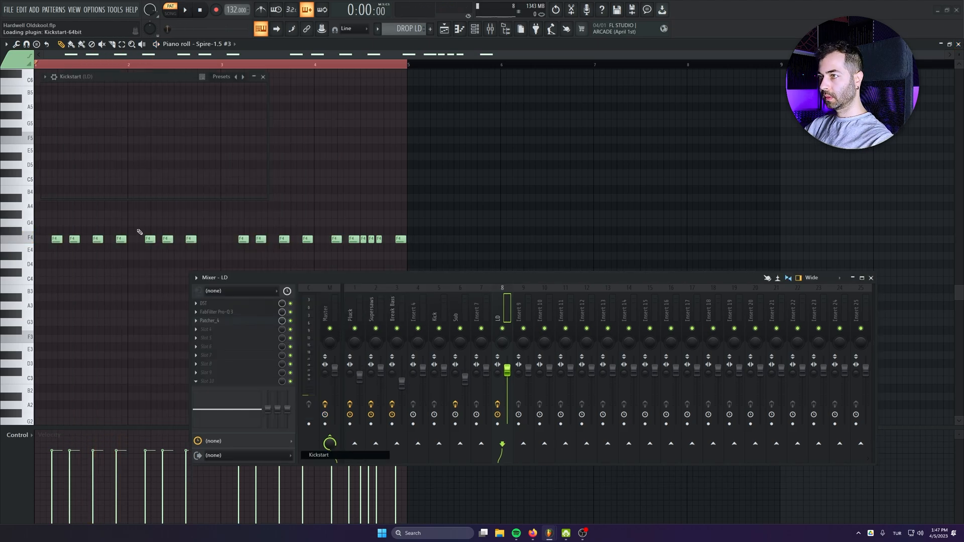
Set Kickstart on the LD insert to a steeper ducking curve with a 90% mix while auditioning the lead.
key(space)
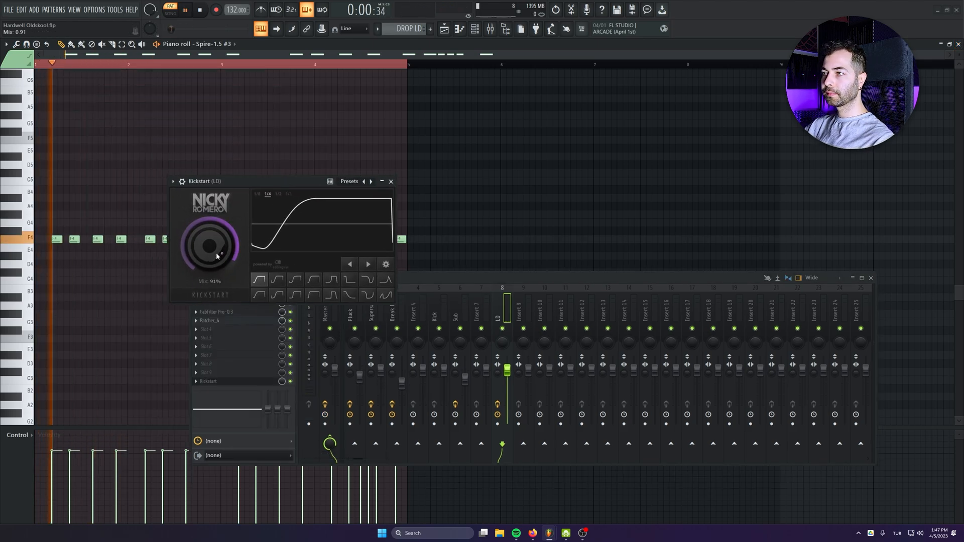
mouse_move(216, 258)
mouse_down()
mouse_move(237, 287)
mouse_move(216, 256)
mouse_up()
scroll(216, 256, down, 3)
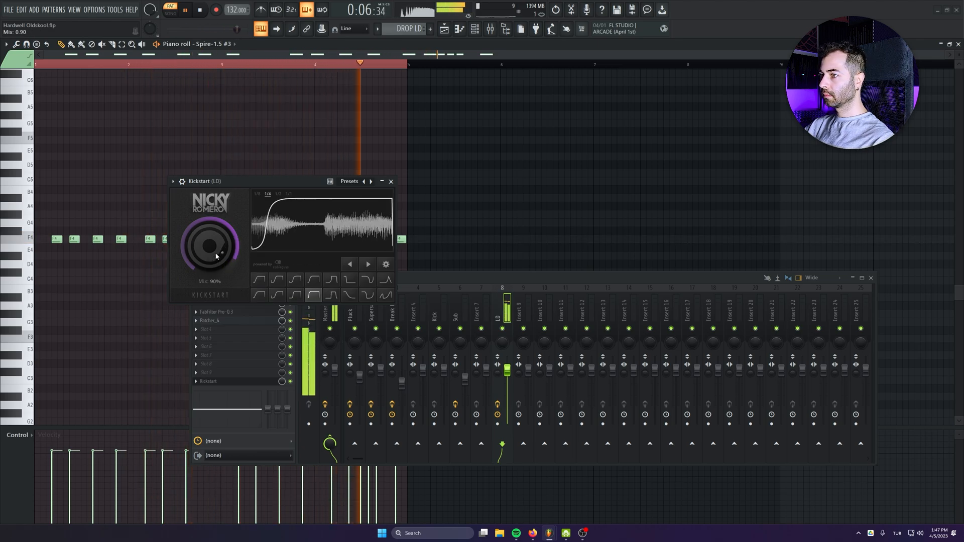
click(391, 181)
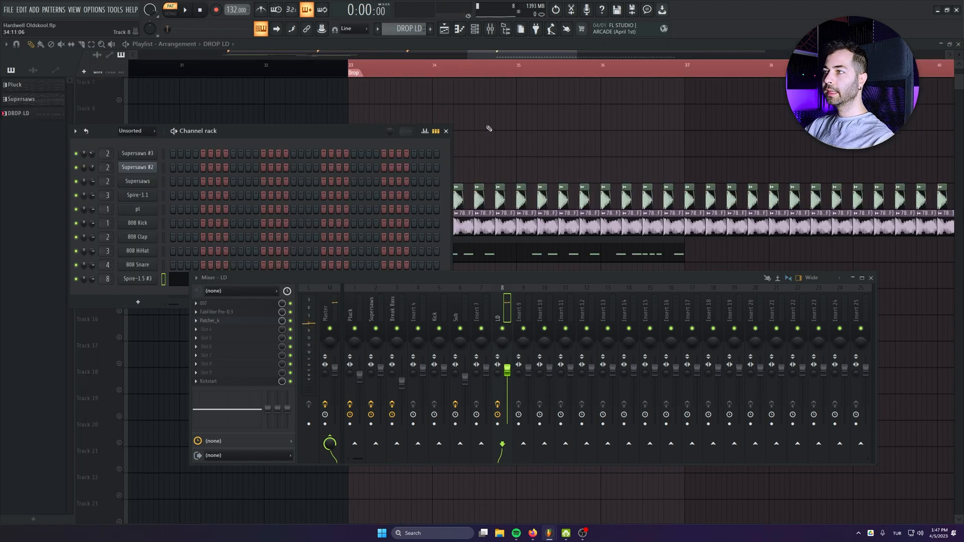
Repeat the DROP LD clip at bars 37 and 41 on Track 13 and play the drop in song mode.
click(446, 131)
click(871, 278)
ctrl+scroll(502, 359, down, 4)
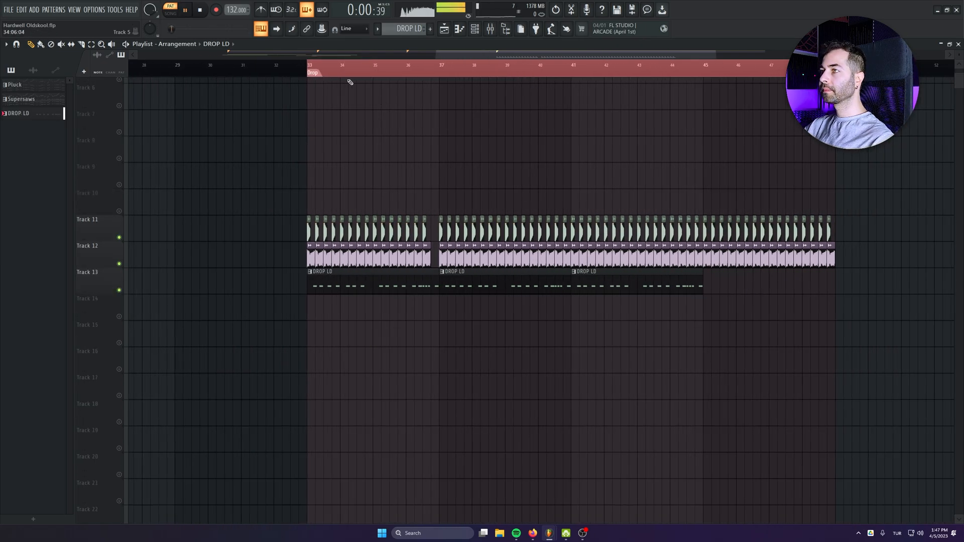
key(l)
ctrl+scroll(537, 316, up, 3)
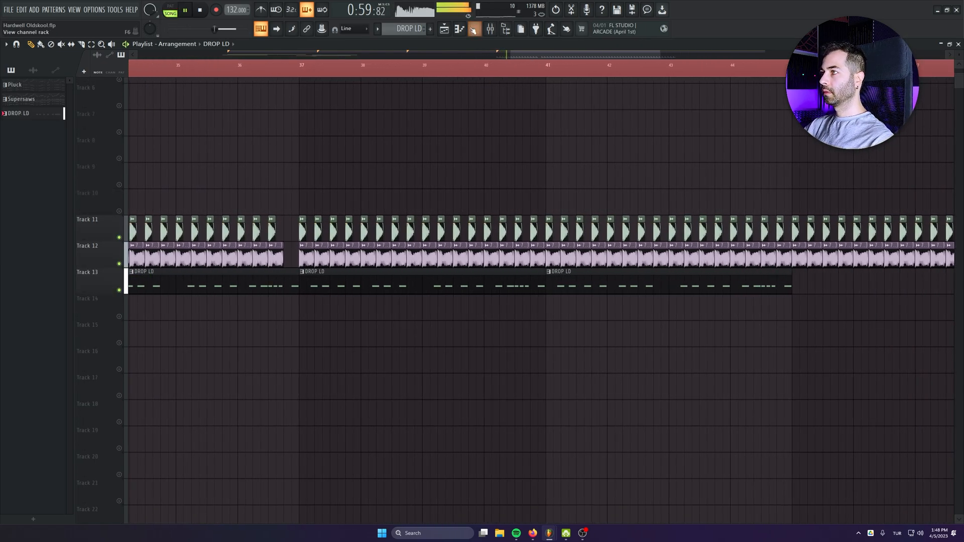
Open Kickstart on the LD insert and raise its mix to 100% while auditioning the drop.
click(490, 29)
click(231, 374)
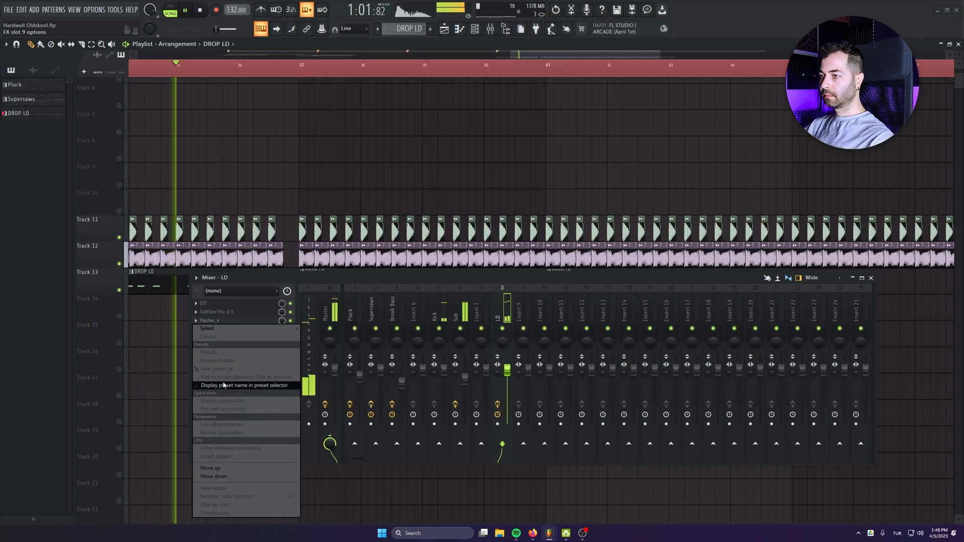
key(Escape)
key(space)
click(227, 384)
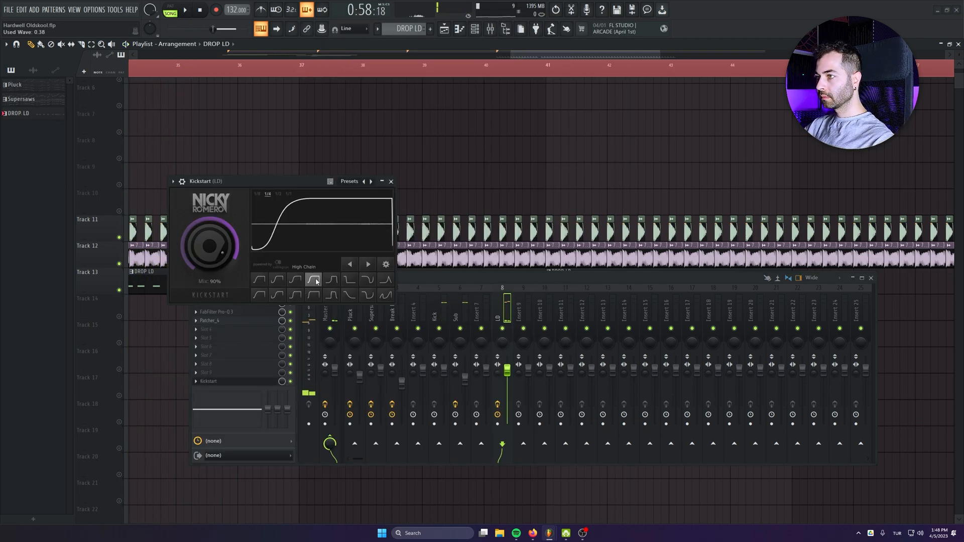
drag(213, 257, 213, 237)
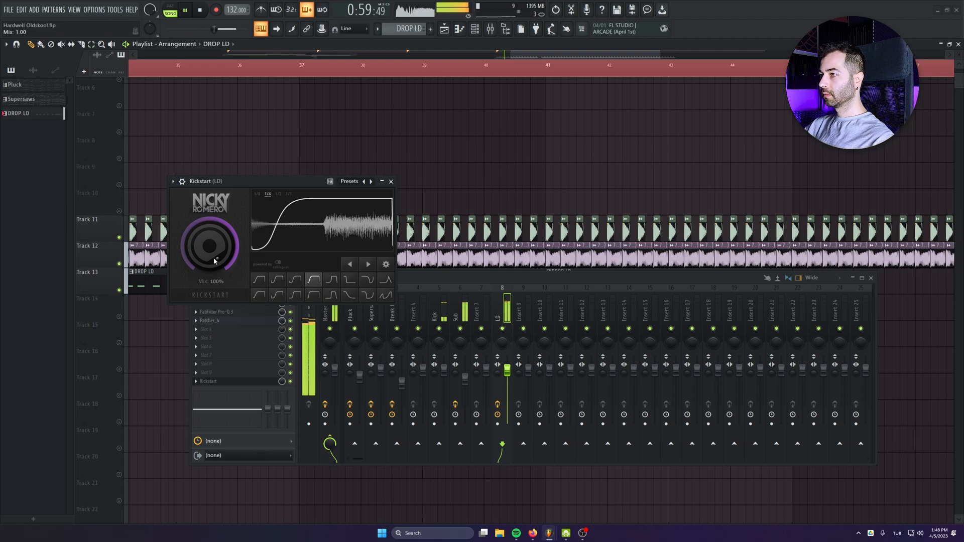
Compare Kickstart ducking curves on the LD insert, settle on the first curve with a 77% mix and stop playback.
click(316, 296)
click(277, 280)
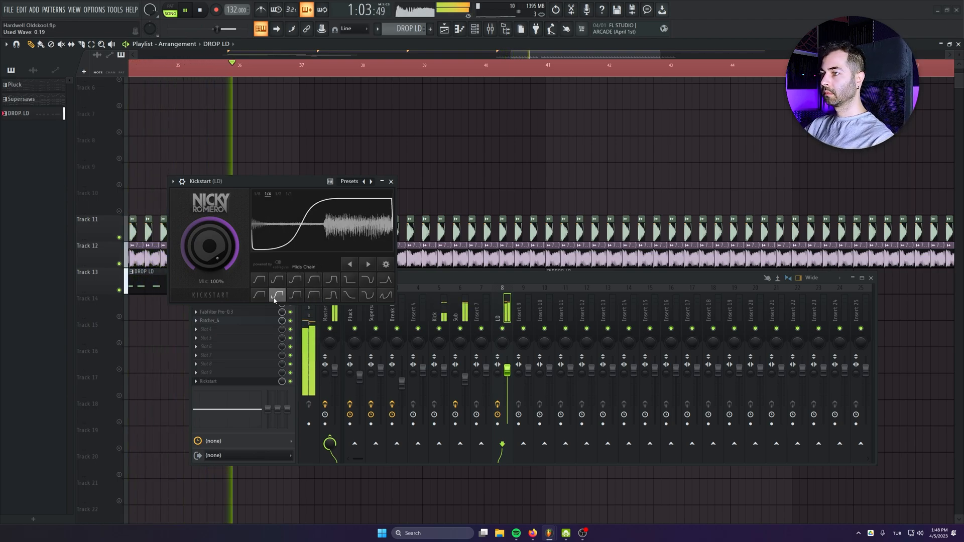
click(276, 295)
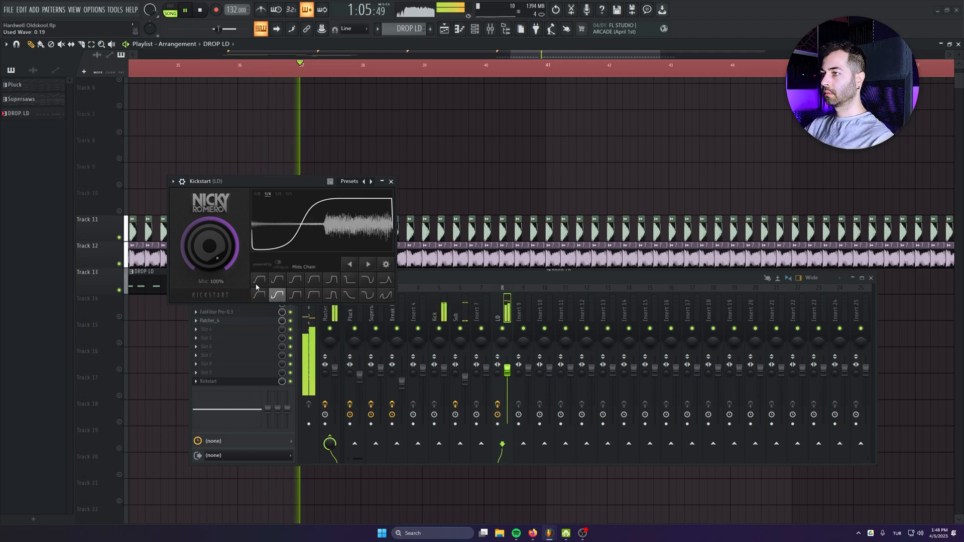
mouse_move(201, 248)
mouse_down()
mouse_move(201, 256)
mouse_move(191, 244)
mouse_up()
click(259, 280)
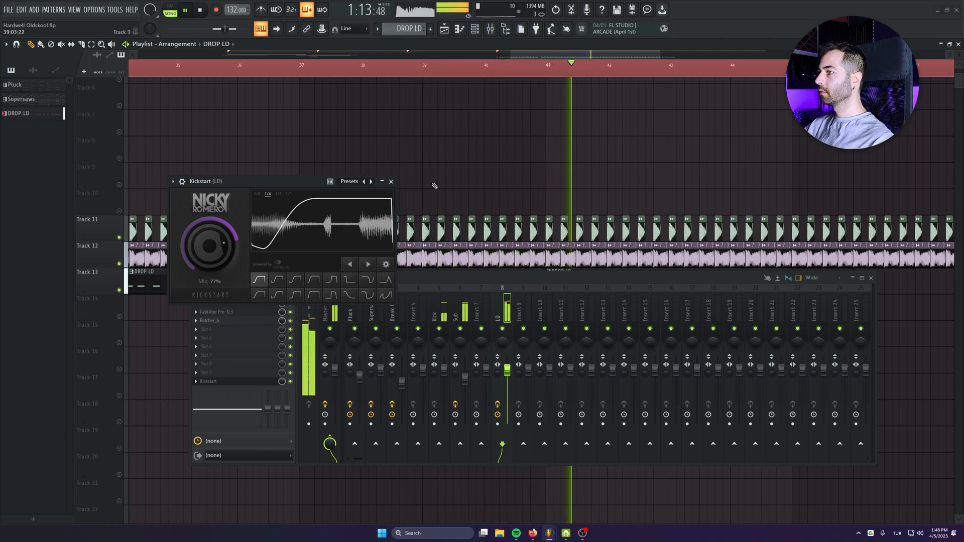
click(391, 182)
key(space)
Erase the kick and bass clips on Tracks 11 and 12 in bars 40 and 48 and at the end of bar 44.
right_click(507, 254)
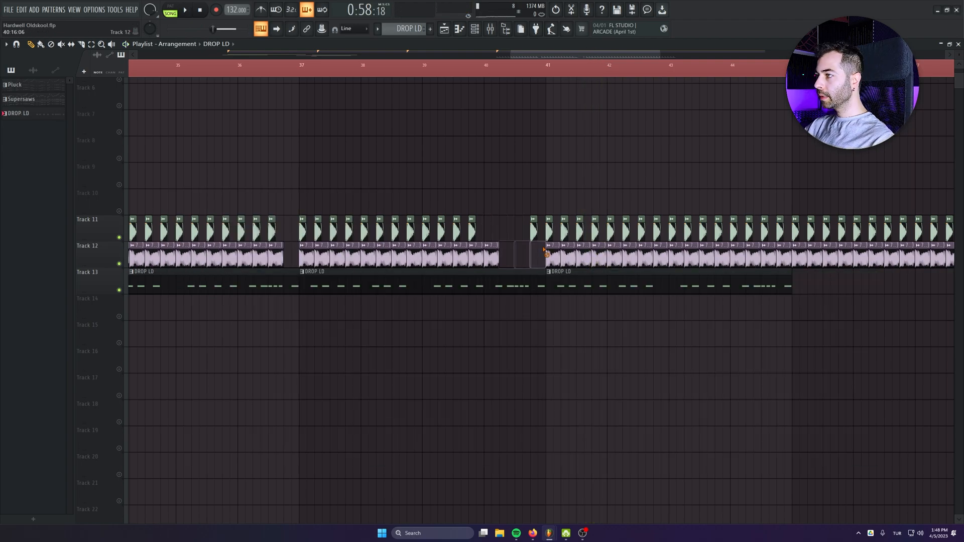
scroll(456, 312, down, 2)
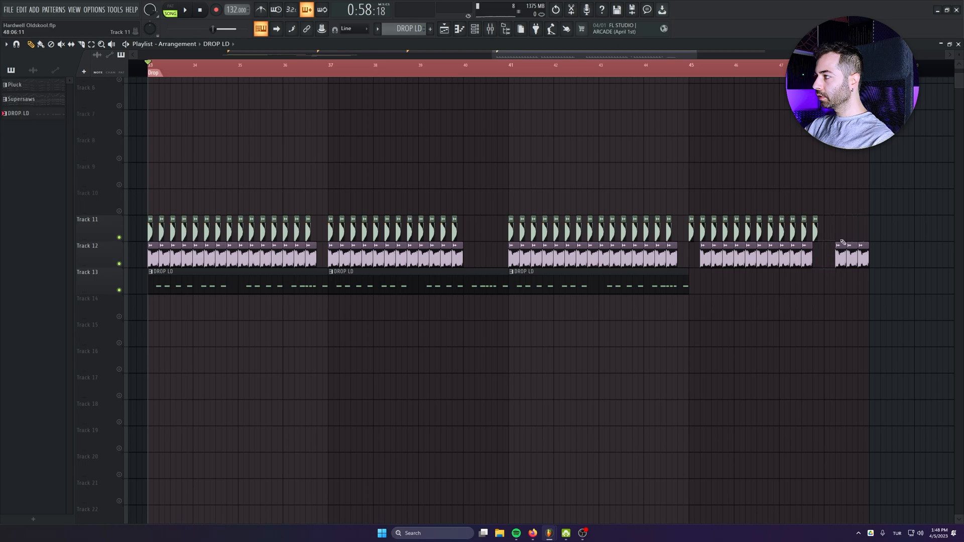
key(ctrl+z)
right_click(831, 241)
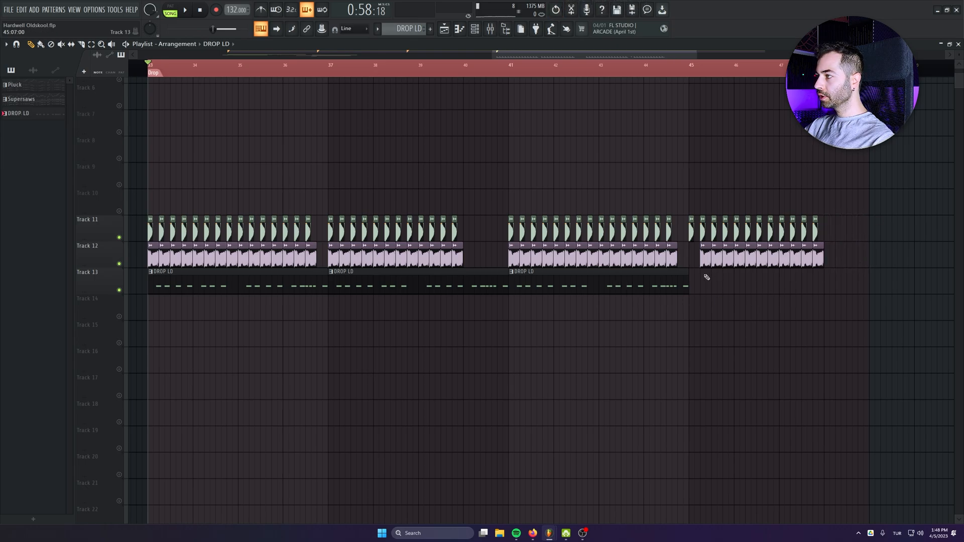
Duplicate the drop's kick, bass and DROP LD clips so the arrangement on Tracks 11 to 13 extends to bar 57.
scroll(706, 277, down, 3)
key(space)
drag(817, 190, 671, 391)
ctrl+click(787, 360)
scroll(672, 402, down, 1)
ctrl+click(699, 416)
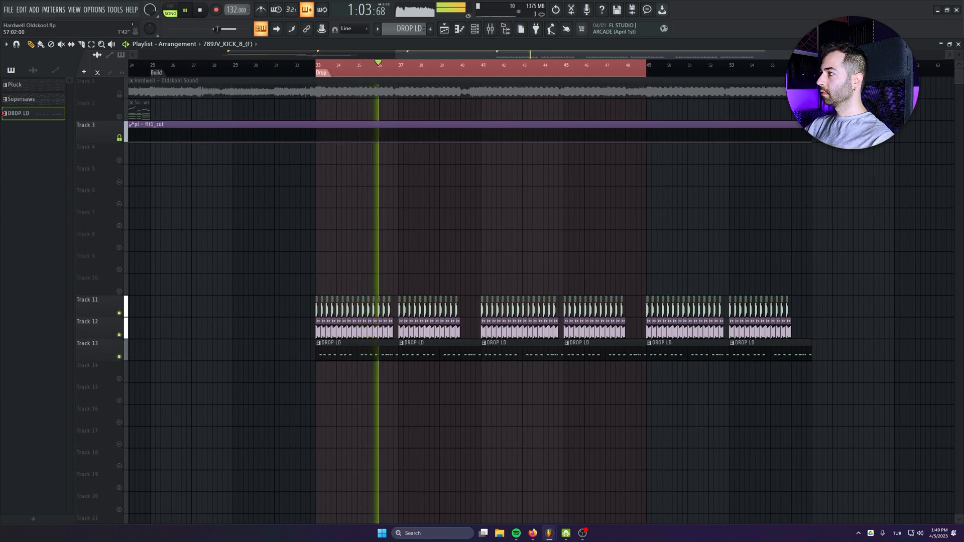
Extend the time selection over bars 33 to 57 and listen to the looped drop.
ctrl+double_click(813, 66)
ctrl+click(872, 286)
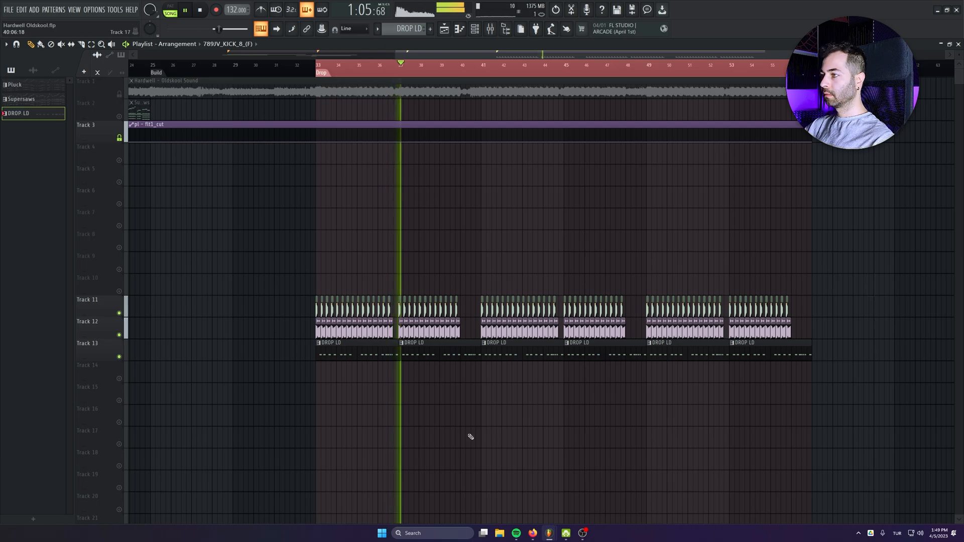
scroll(502, 427, up, 2)
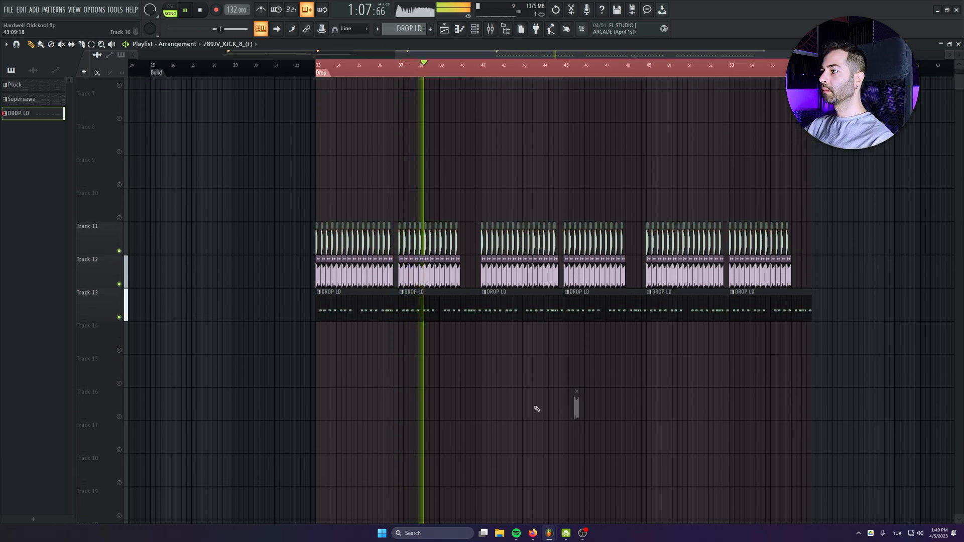
scroll(502, 422, up, 2)
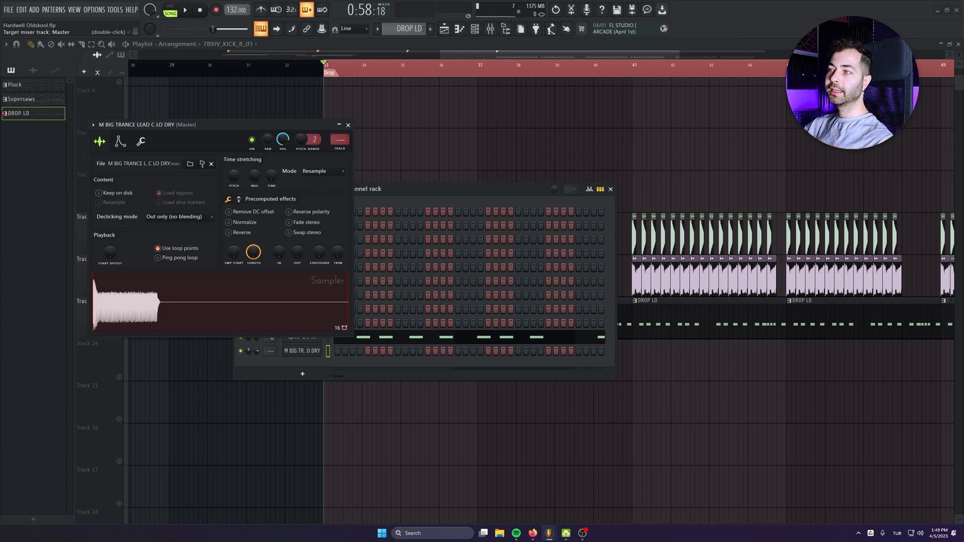
Route the M BIG TRANCE LEAD C LO DRY sampler to the LD mixer track 8 and paste the Spire-1.5 #3 notes into it.
key(F9)
drag(340, 140, 339, 131)
drag(384, 192, 495, 127)
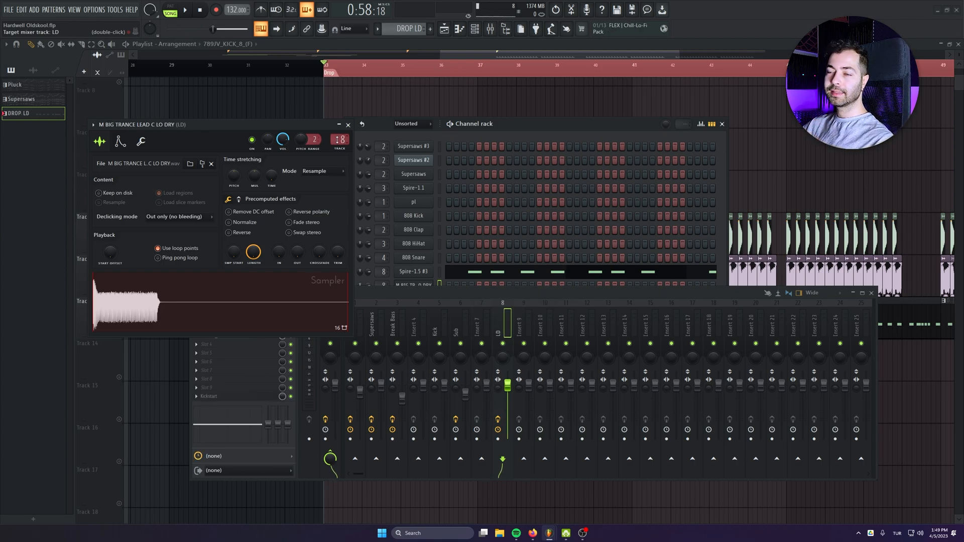
drag(489, 303, 498, 326)
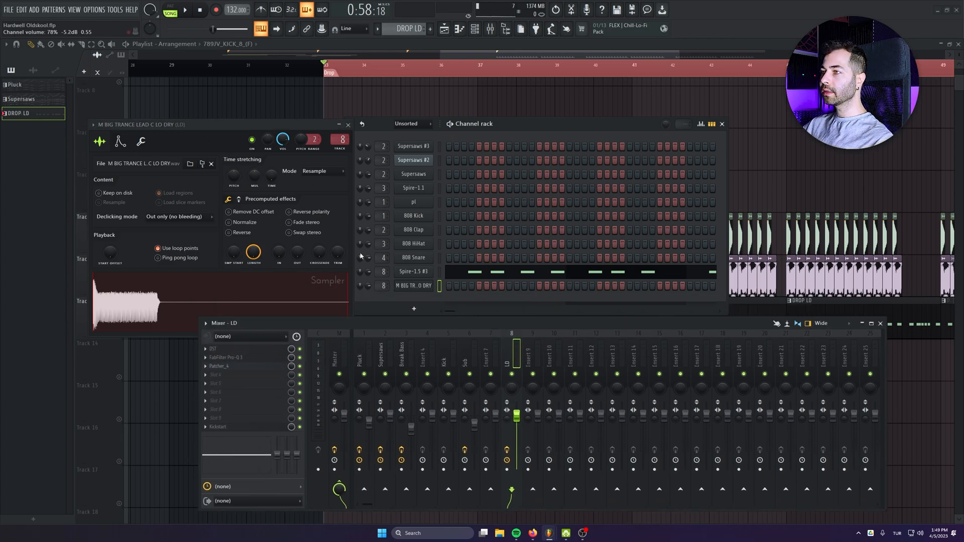
click(348, 125)
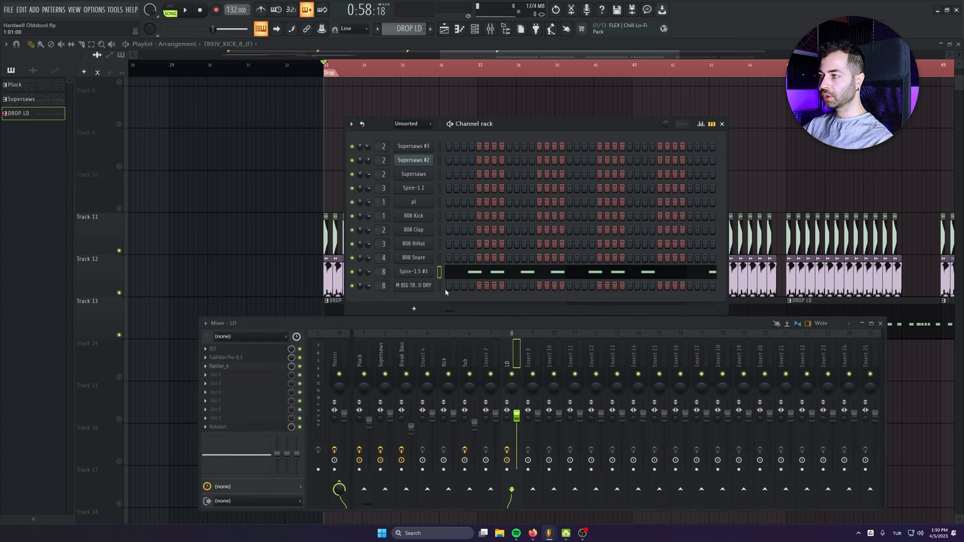
key(ctrl+v)
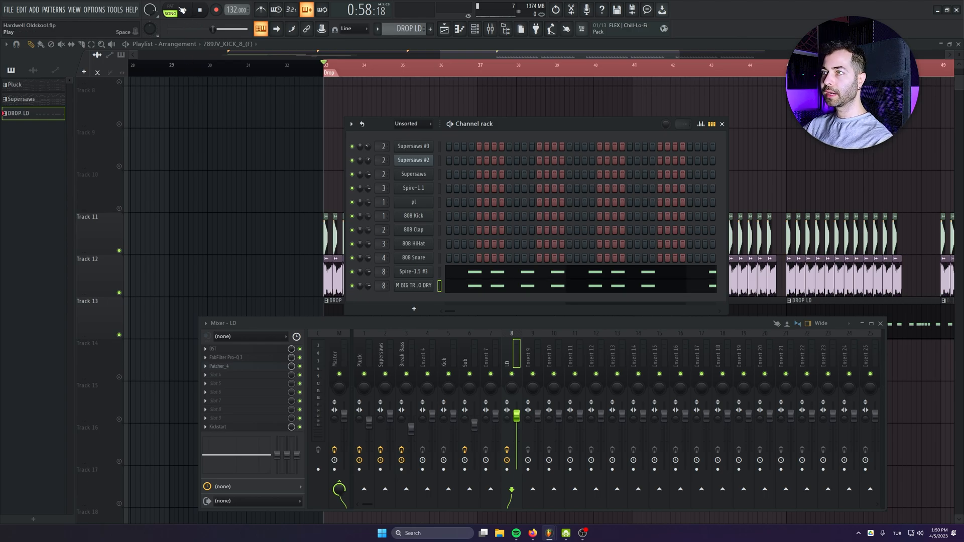
Audition the trance lead sampler in pattern mode with Spire-1.5 #3 muted, and balance its channel volume at about 67% against the Spire.
key(space)
click(352, 271)
click(478, 292)
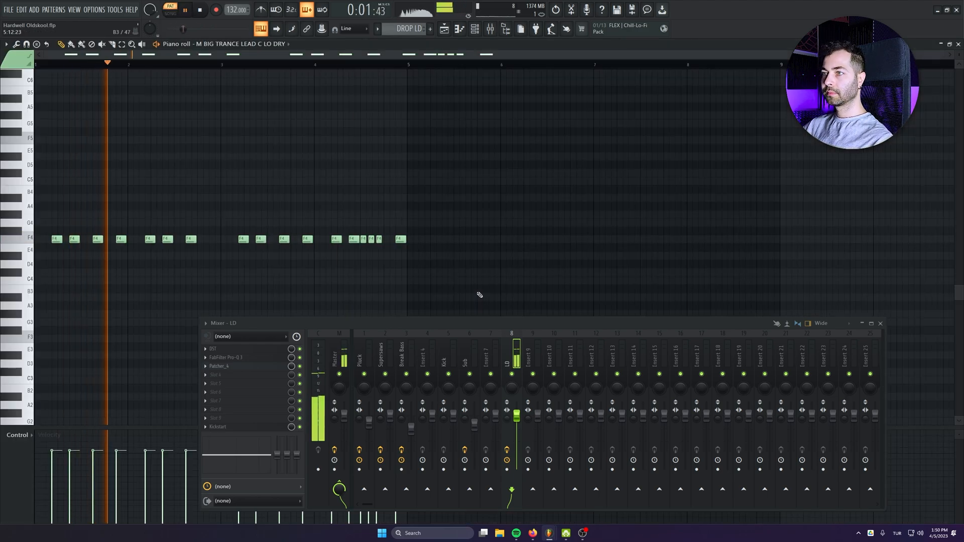
key(Escape)
key(space)
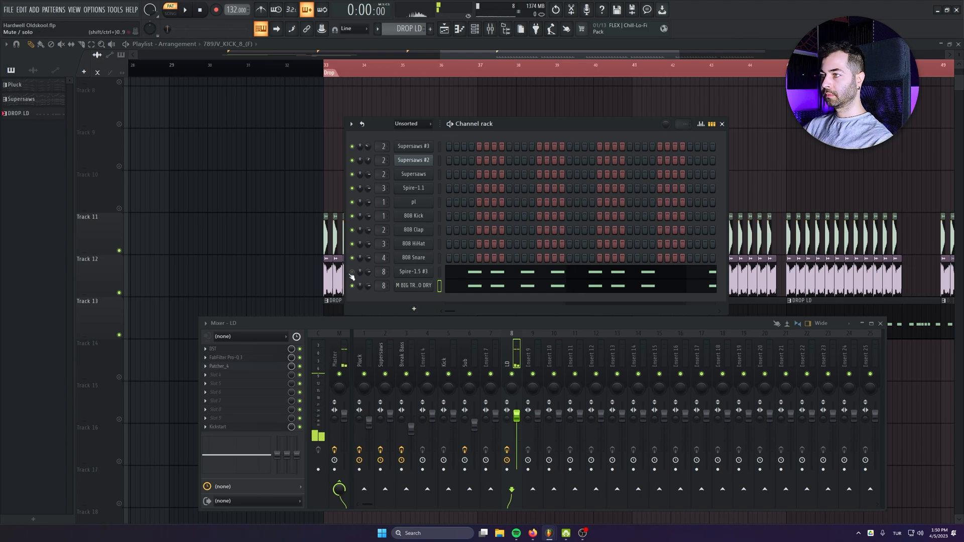
drag(365, 286, 365, 296)
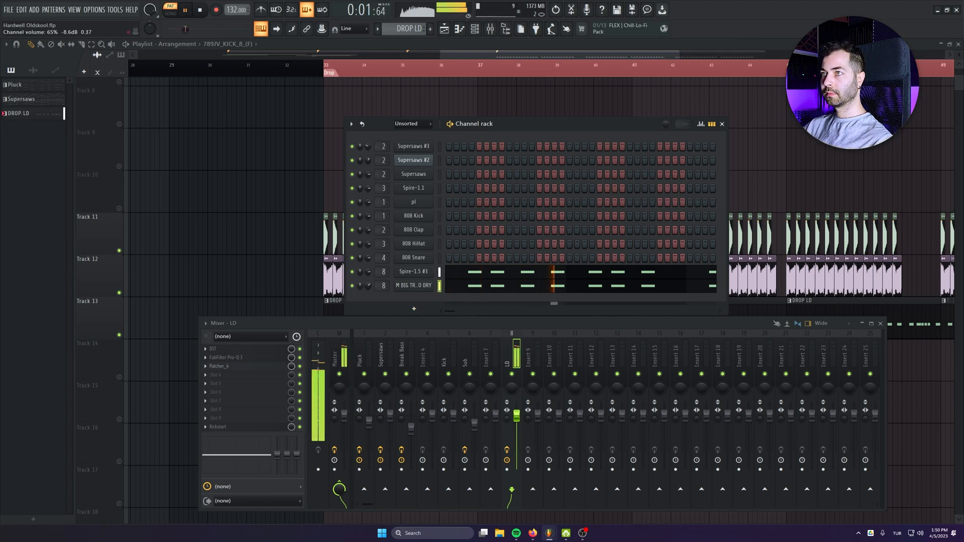
click(207, 10)
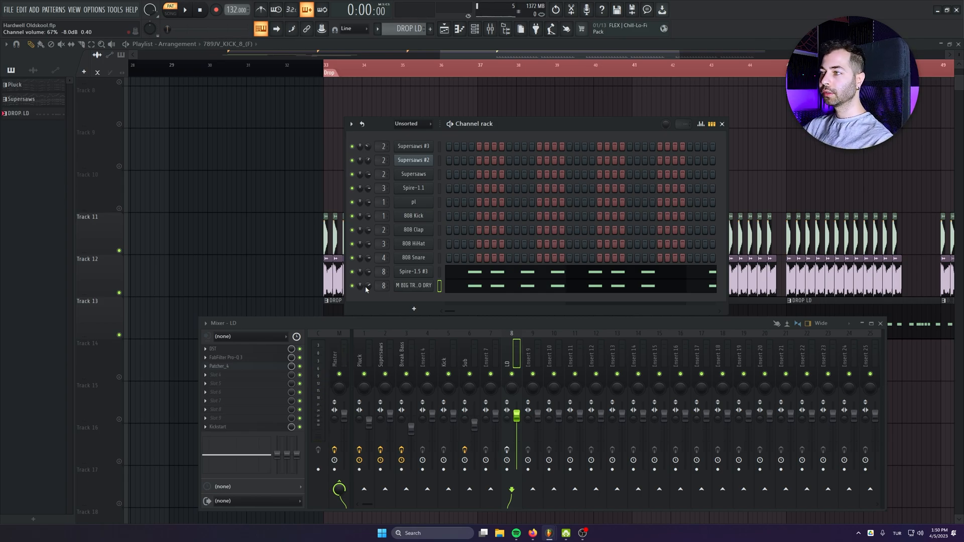
Add OTT to the LD insert, set its depth to 15% while auditioning the layered lead, and close the open windows.
click(426, 70)
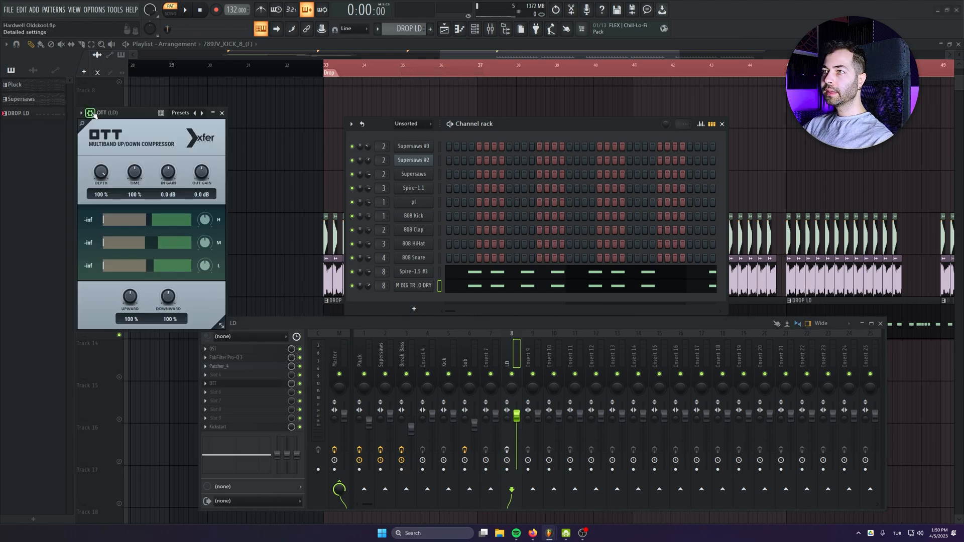
drag(95, 113, 222, 195)
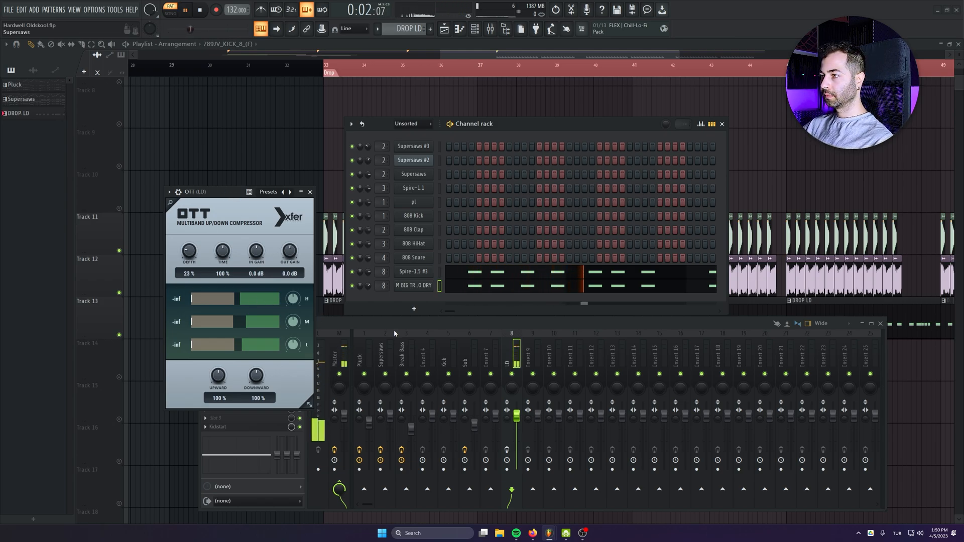
drag(394, 329, 438, 332)
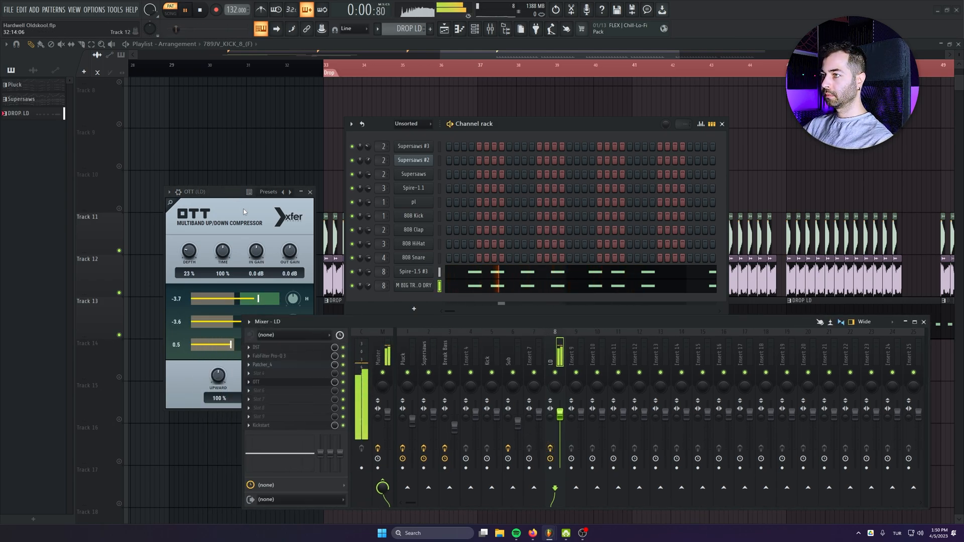
click(301, 288)
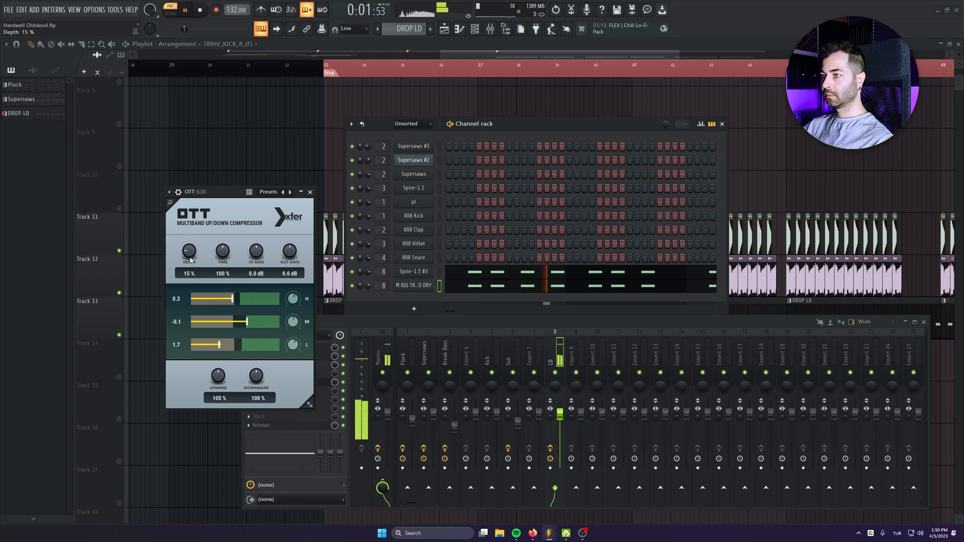
click(347, 340)
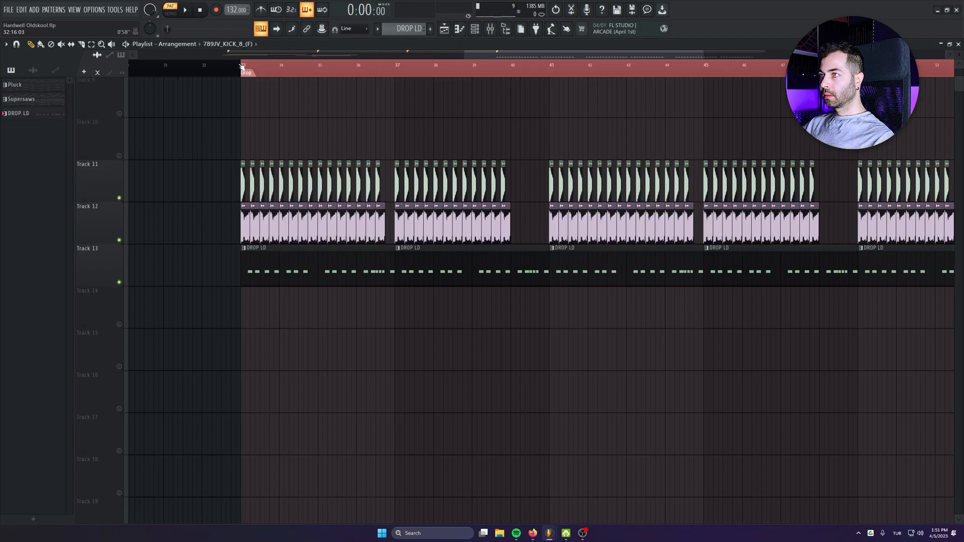
Open the Spire-1.5 #3 channel and create an automation clip for its channel pitch.
click(475, 30)
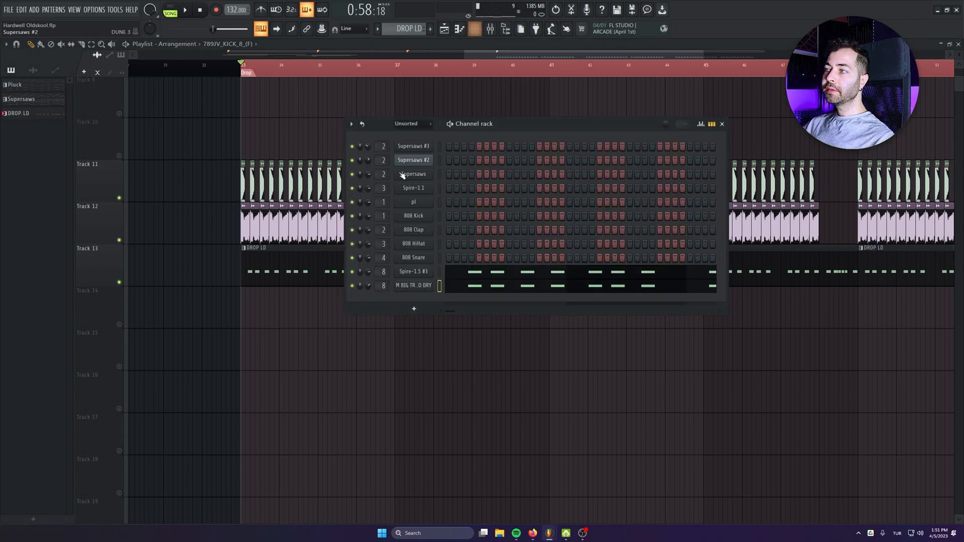
click(425, 272)
click(107, 284)
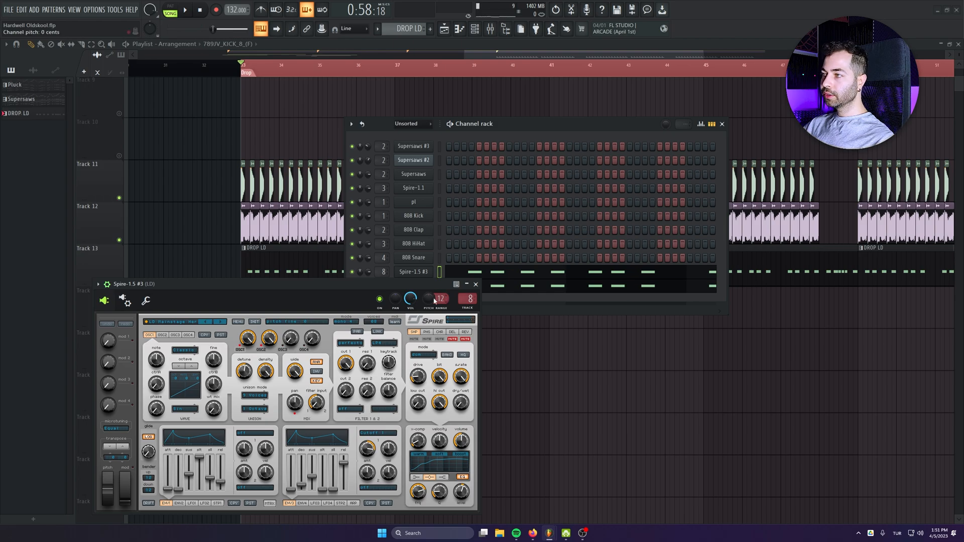
right_click(432, 298)
click(473, 362)
click(475, 284)
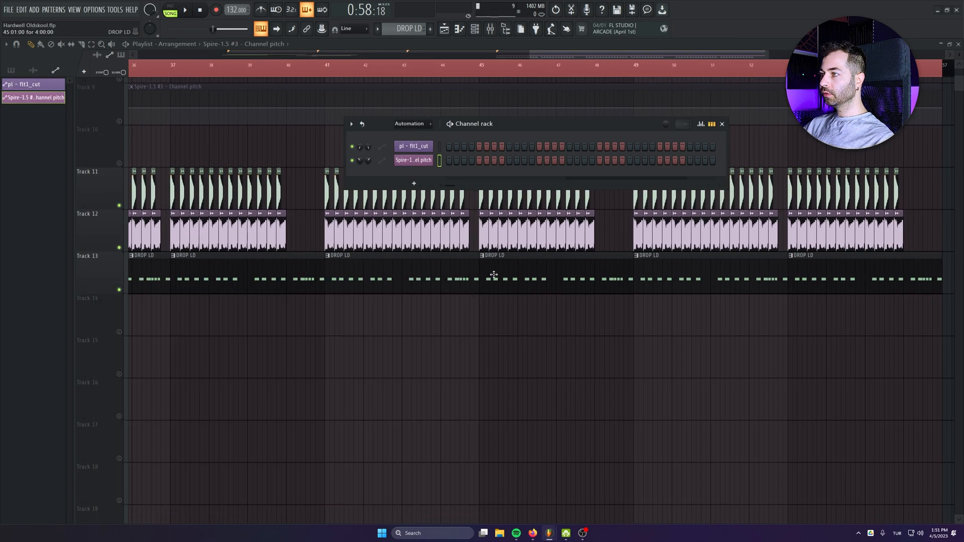
Move the Spire-1.5 #3 channel pitch automation clip to Track 14 below the DROP LD clips and enable that track.
click(722, 124)
drag(192, 90, 196, 301)
drag(201, 341, 337, 393)
scroll(341, 394, down, 4)
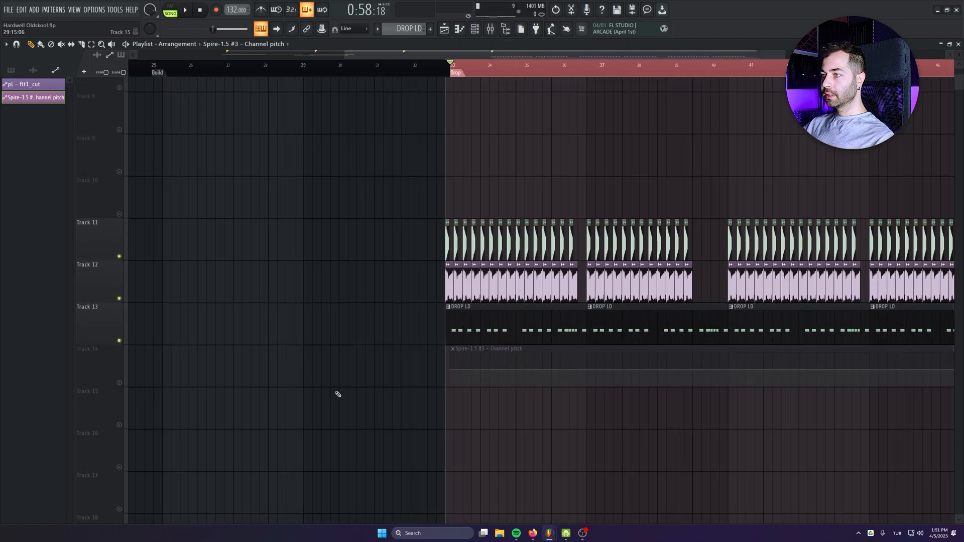
click(119, 383)
Show all channels and set the trance lead sampler's pitch range to 12 and its time-stretching mode to Stretch.
click(474, 29)
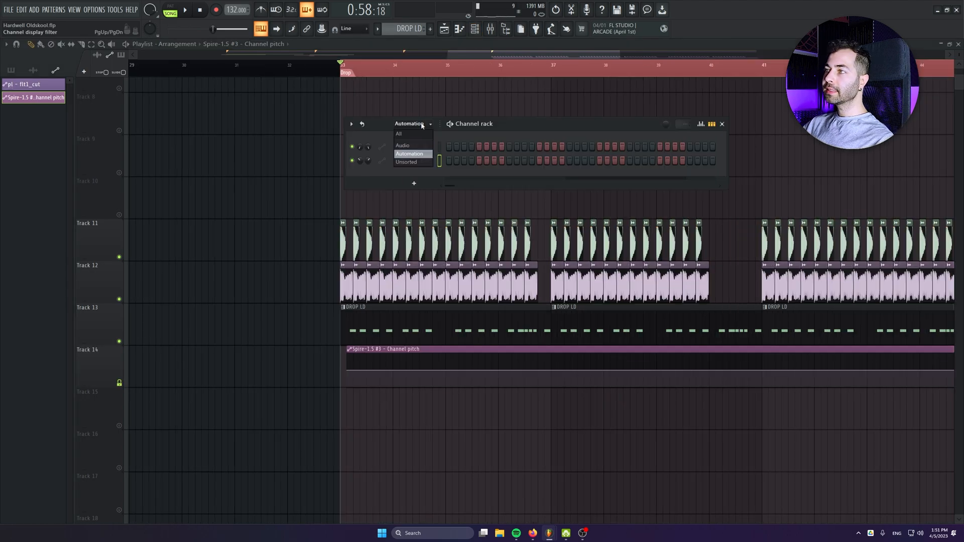
click(423, 135)
click(427, 286)
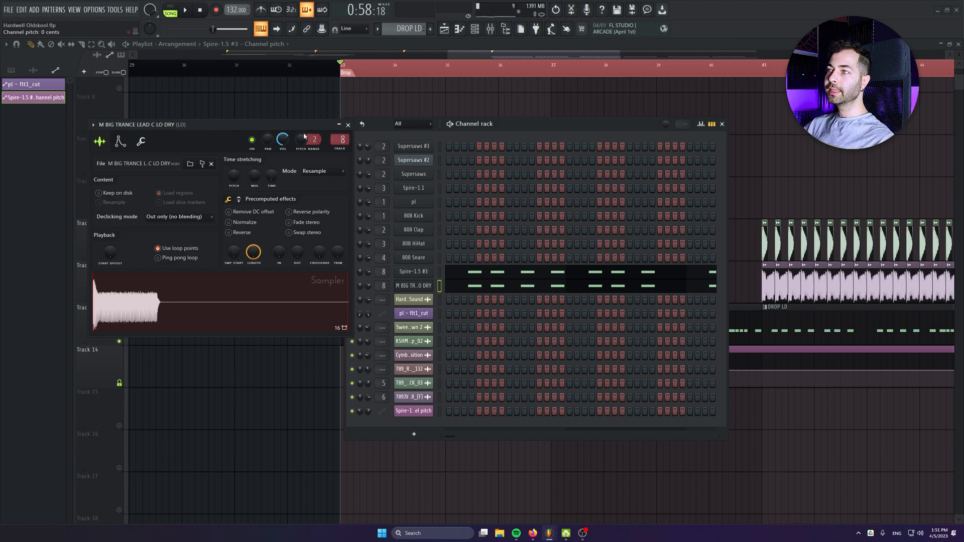
click(316, 172)
click(314, 200)
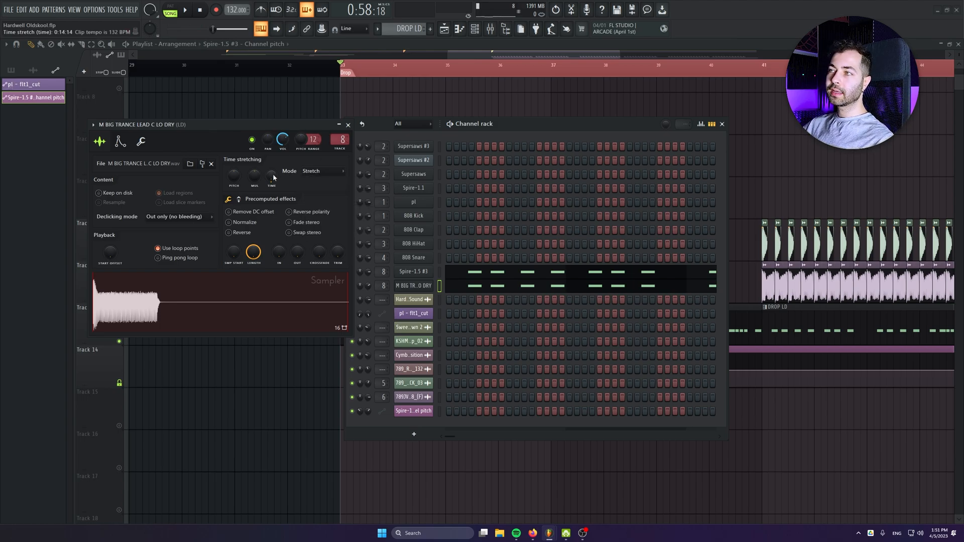
Link the trance lead sampler's channel pitch to the Spire-1.5 #3 - Channel pitch automation clip and close the open windows.
right_click(302, 143)
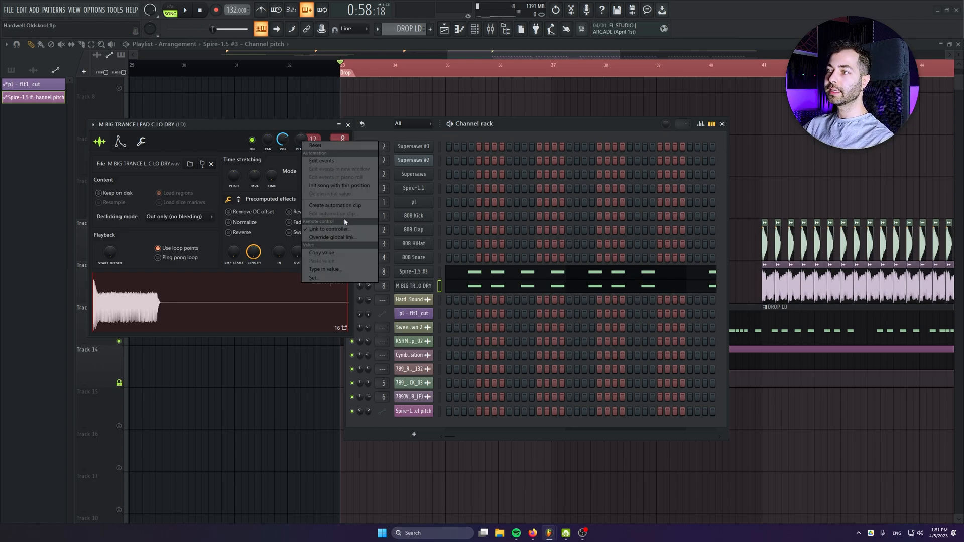
click(345, 229)
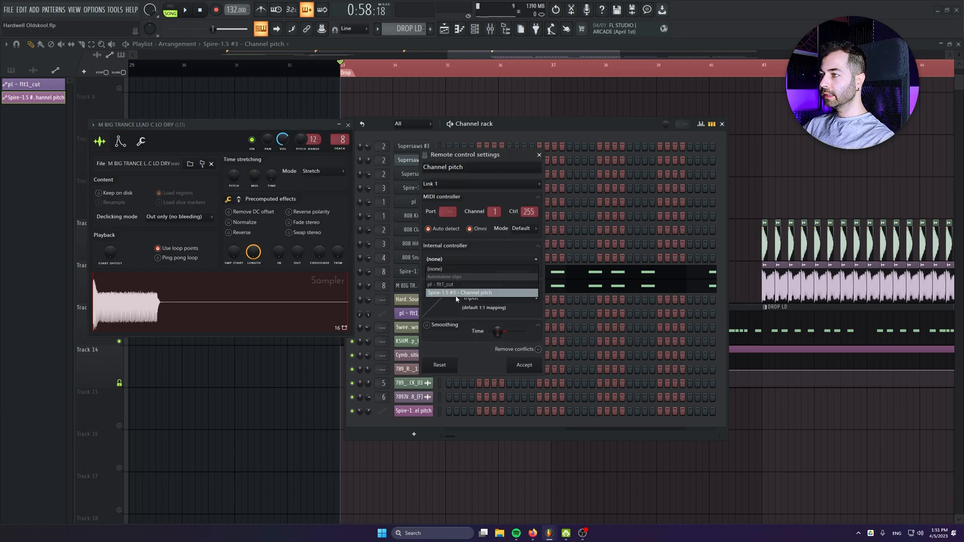
click(460, 294)
click(530, 365)
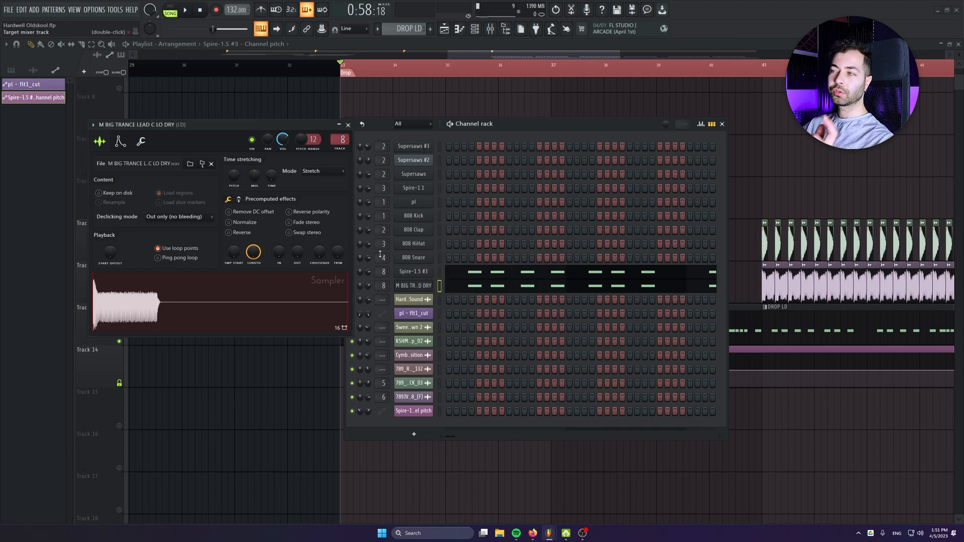
click(349, 126)
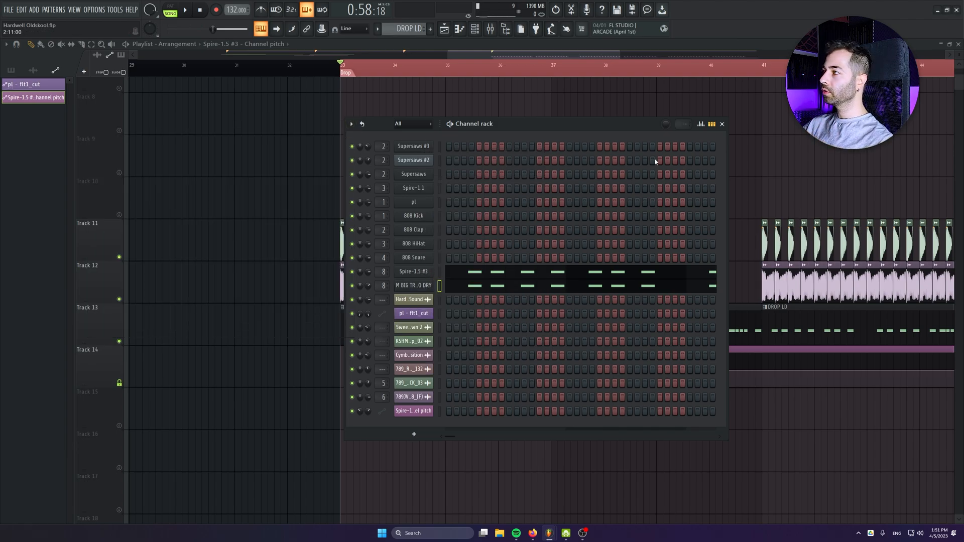
click(722, 124)
Play the drop and shorten the second DROP LD clip on Track 13 so that it ends at bar 40.
drag(610, 314, 511, 304)
scroll(511, 304, up, 3)
drag(590, 357, 414, 314)
key(space)
scroll(396, 411, down, 5)
scroll(429, 385, up, 4)
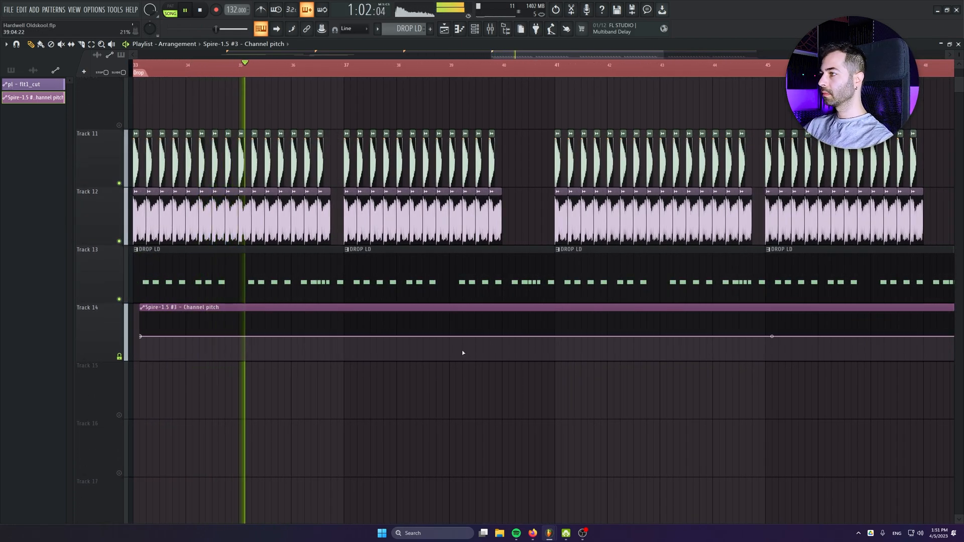
scroll(308, 318, up, 3)
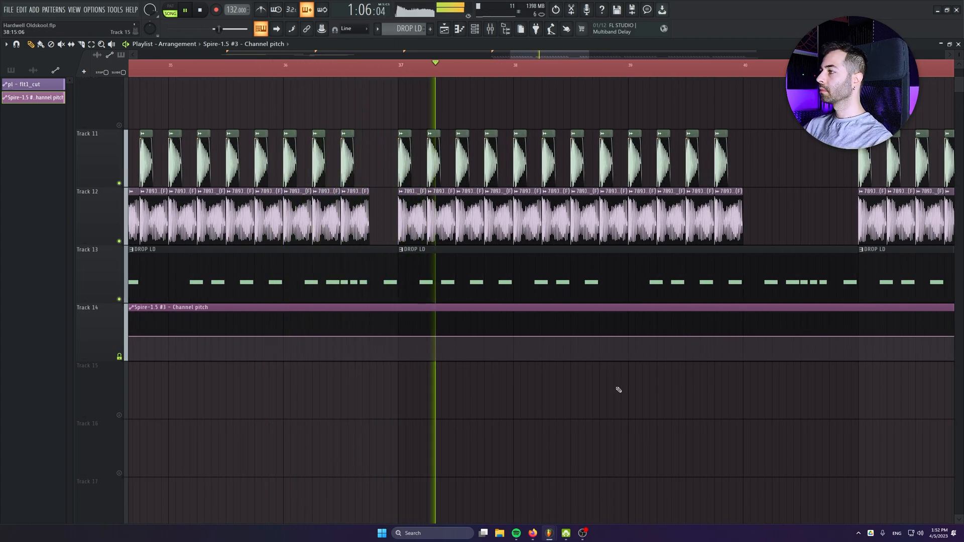
scroll(297, 390, down, 4)
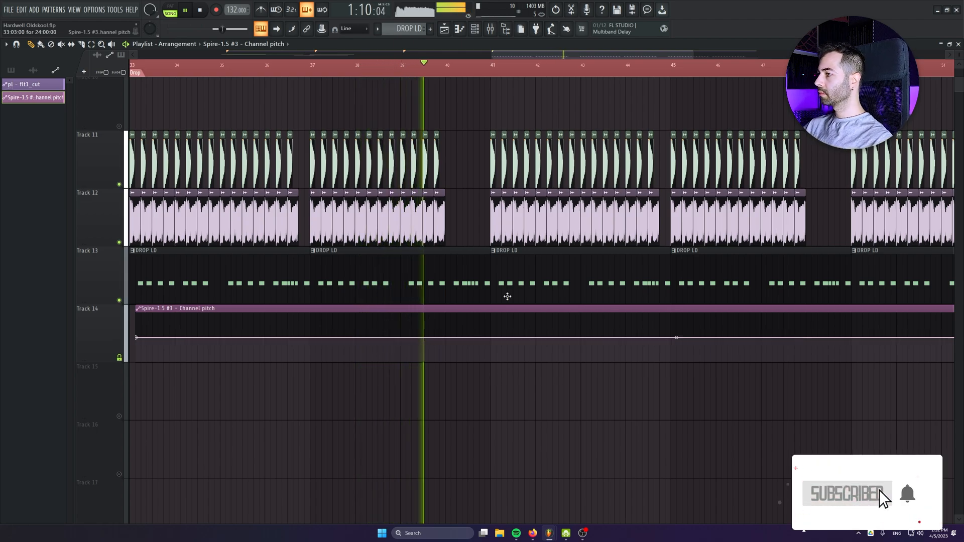
drag(490, 253, 442, 252)
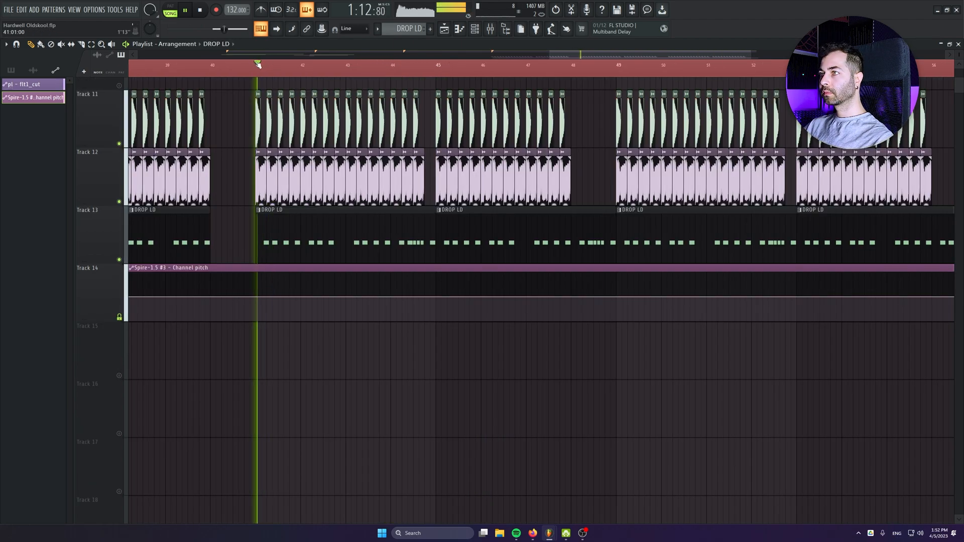
scroll(507, 308, down, 4)
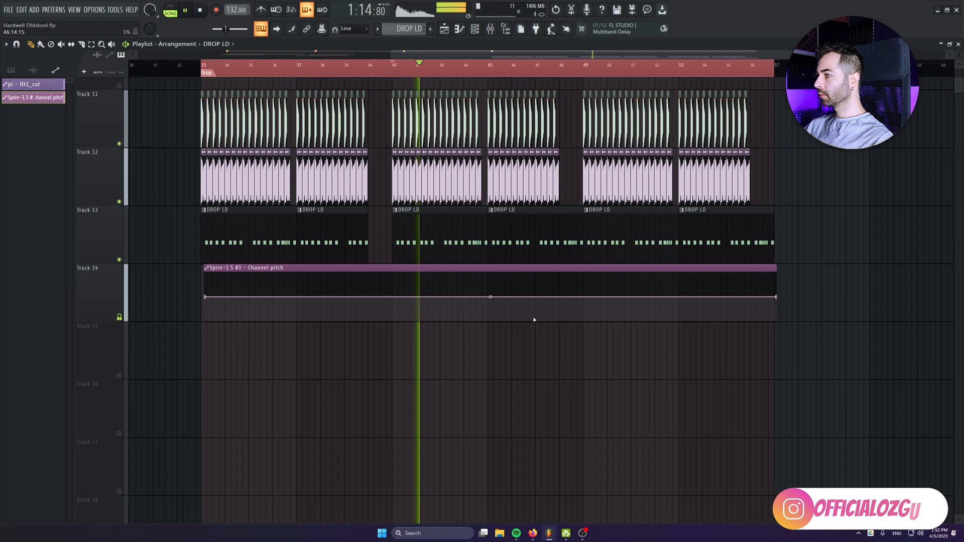
Copy the pitch clip's end-point value and add points that raise the pitch from bar 44 to bar 45 and drop it back.
right_click(716, 297)
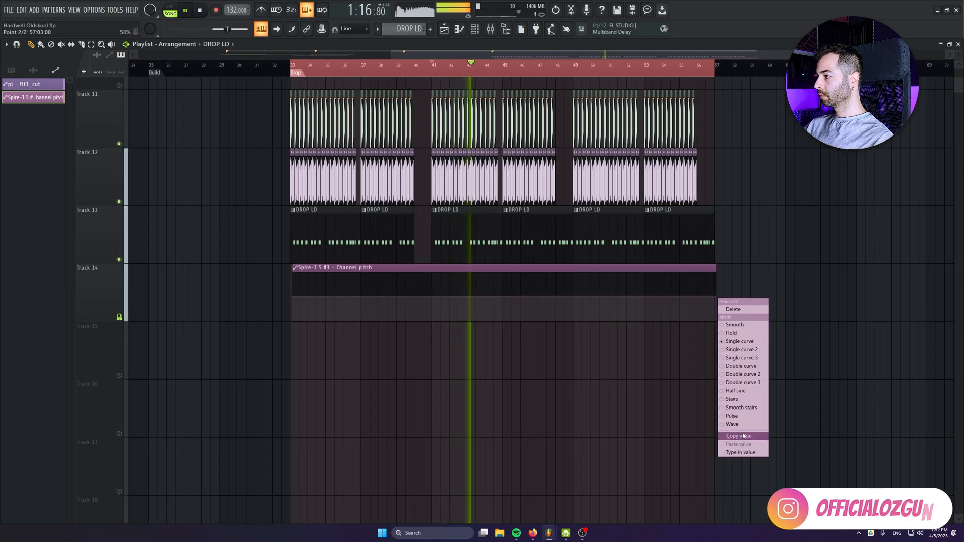
click(743, 435)
scroll(509, 367, up, 5)
key(space)
right_click(503, 370)
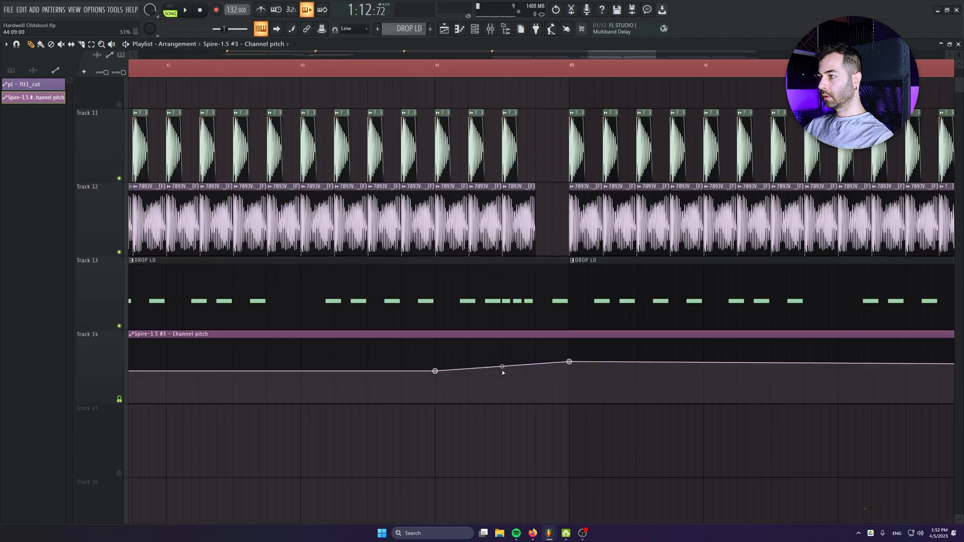
right_click(570, 370)
Adjust the pitch peak at bar 45, paste the copied base value into the point below it, and audition the rise.
click(307, 69)
key(space)
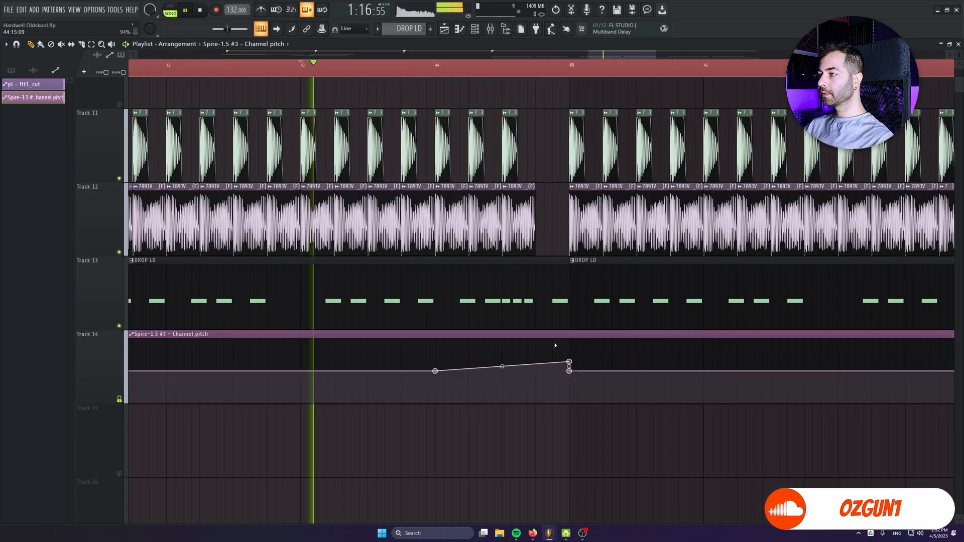
drag(569, 361, 569, 366)
right_click(570, 371)
click(598, 505)
key(space)
key(space)
scroll(570, 368, up, 4)
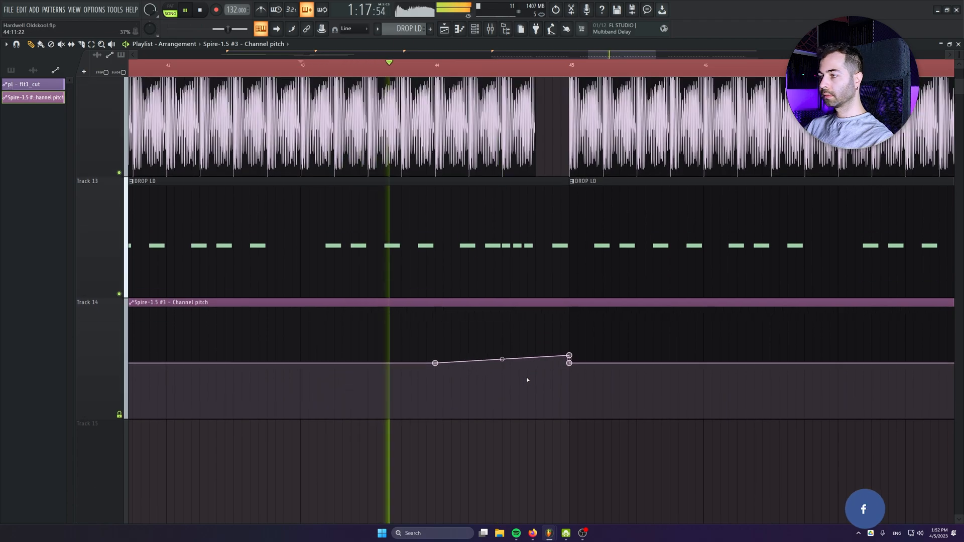
scroll(507, 359, down, 4)
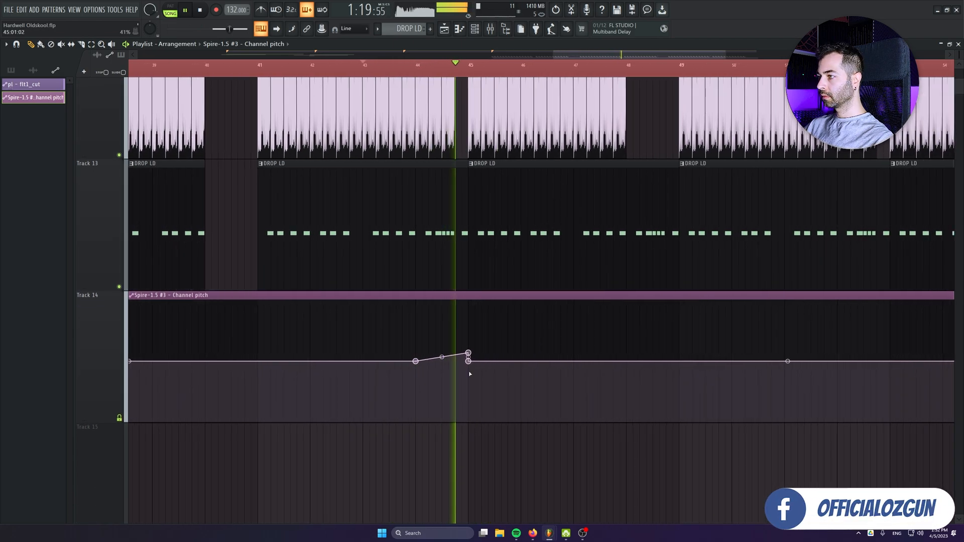
key(space)
key(space)
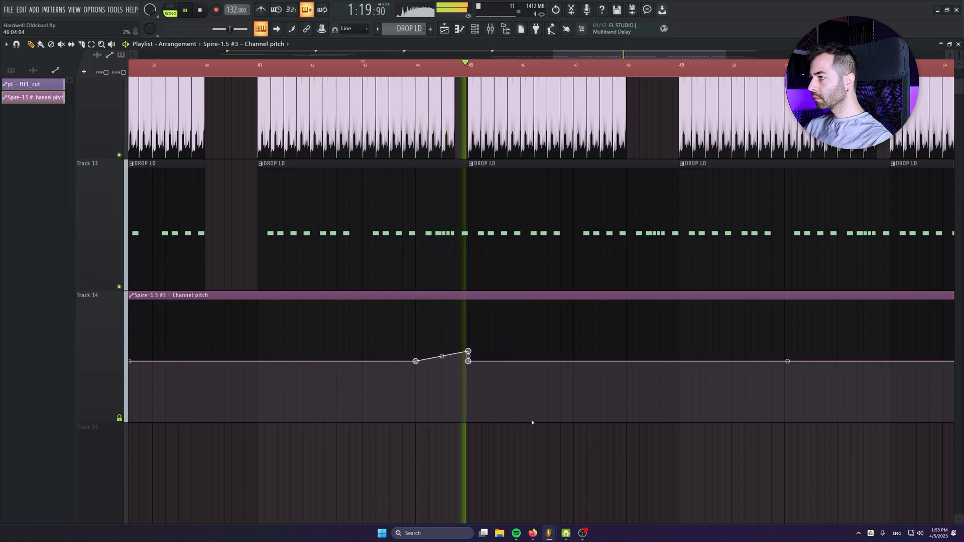
Add points at bars 47 and 48 of the pitch clip so that the pitch falls slightly between them, and audition the fall.
right_click(630, 362)
right_click(629, 361)
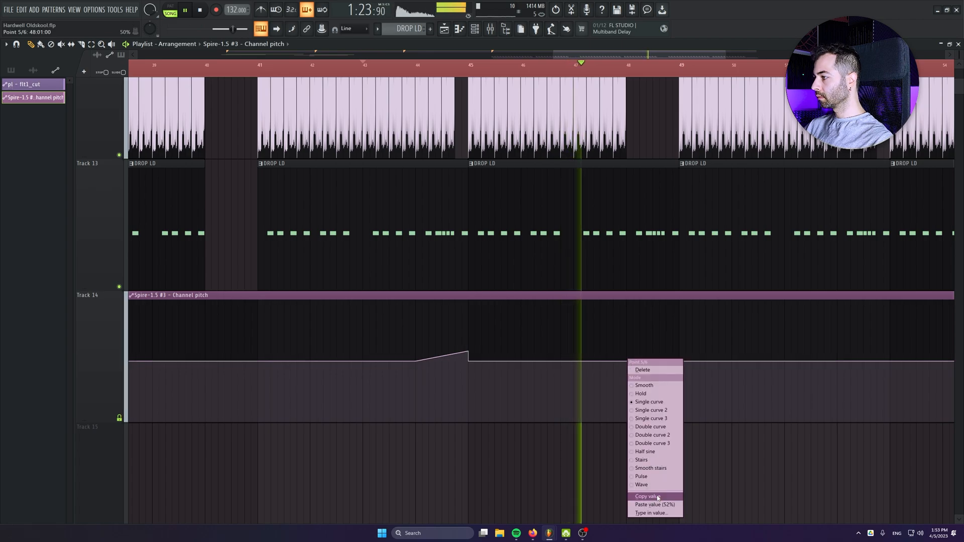
click(656, 504)
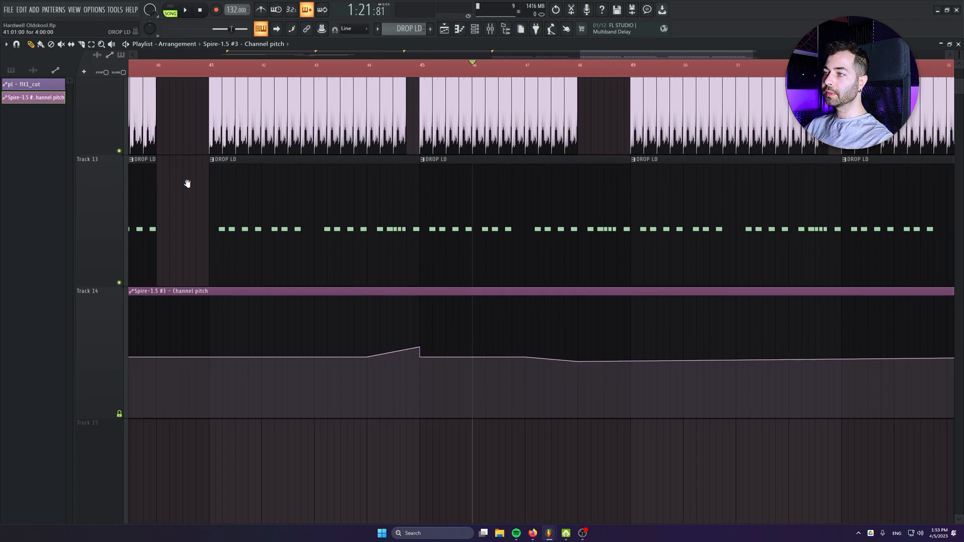
key(space)
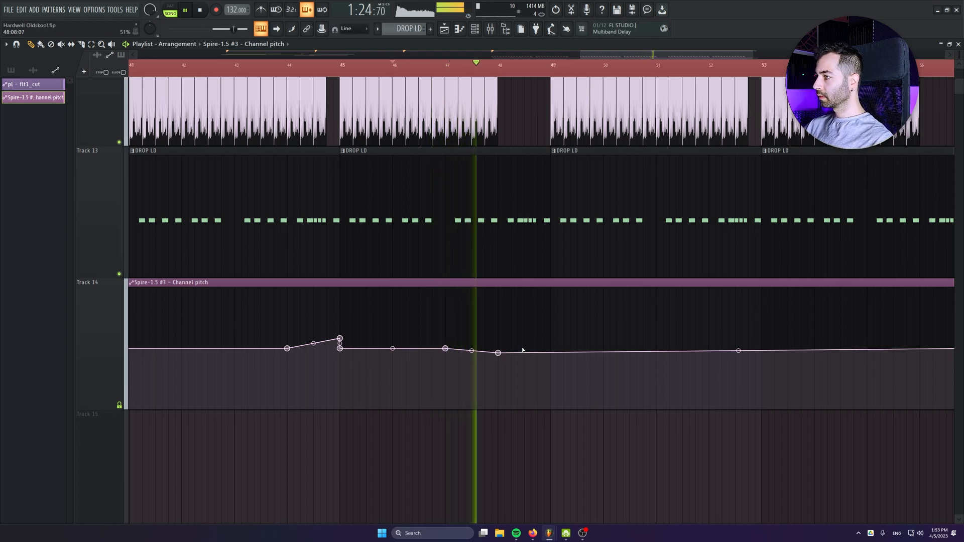
key(space)
Shorten the fourth DROP LD clip to just past bar 48 and add a bar 48 point returning the pitch to its base value.
drag(549, 164, 512, 149)
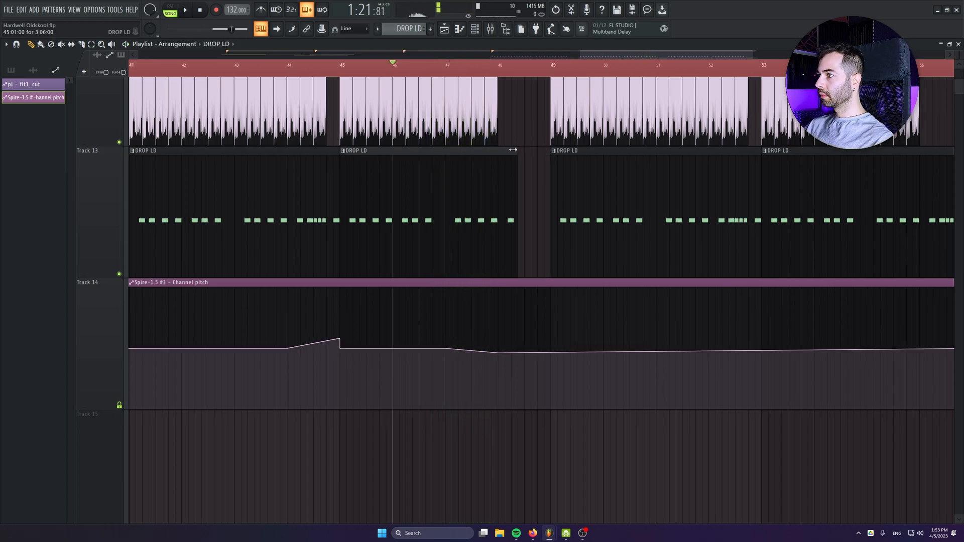
right_click(503, 346)
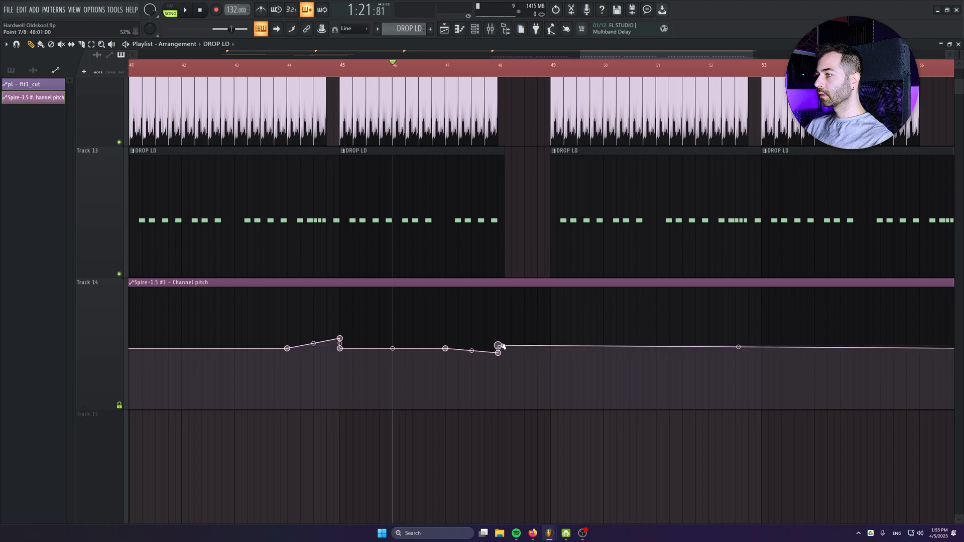
right_click(499, 346)
click(511, 492)
Select the drop's drum, lead and pitch automation clips from bar 33 up to bar 49.
key(space)
scroll(364, 442, down, 3)
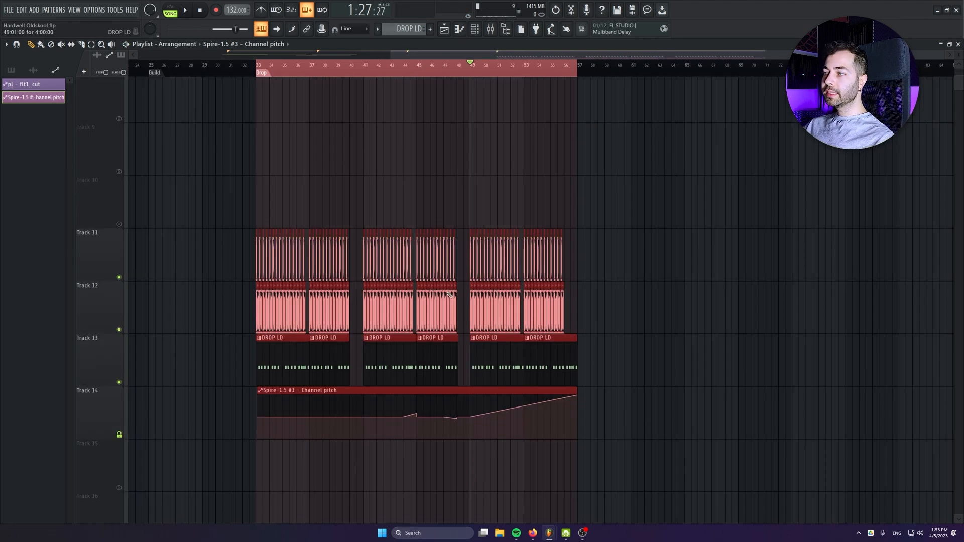
scroll(304, 90, down, 1)
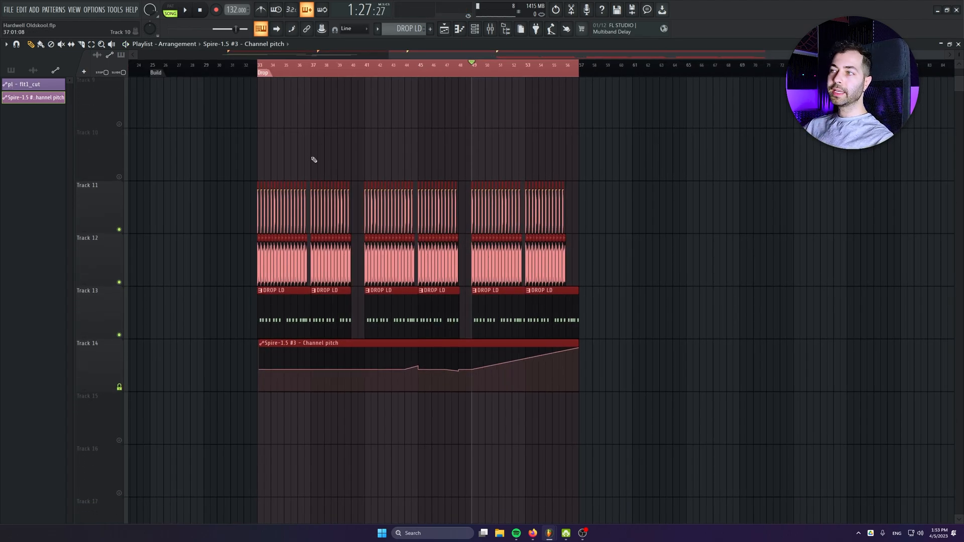
drag(244, 129, 470, 497)
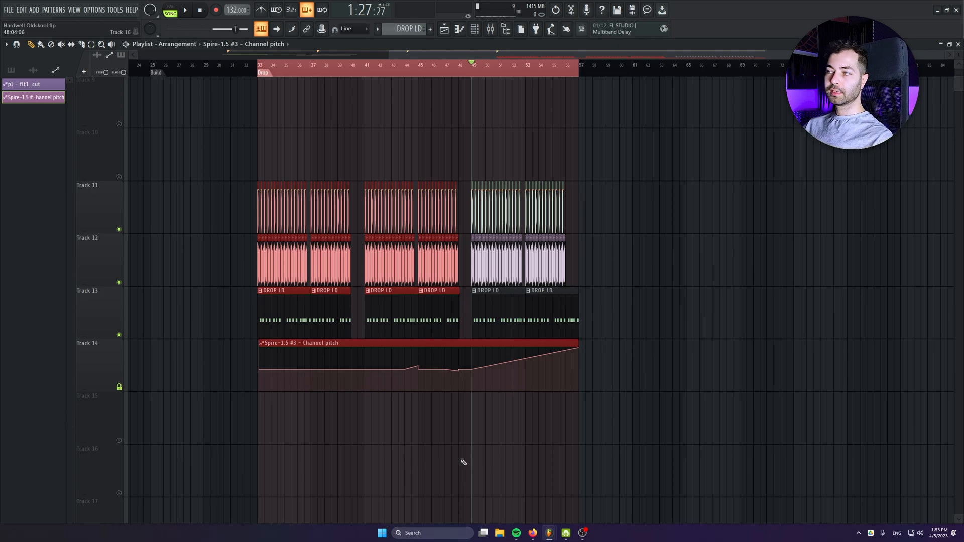
Play the drop from bar 45 onward to check the pitch automation against the lead, and save the project.
scroll(503, 442, up, 3)
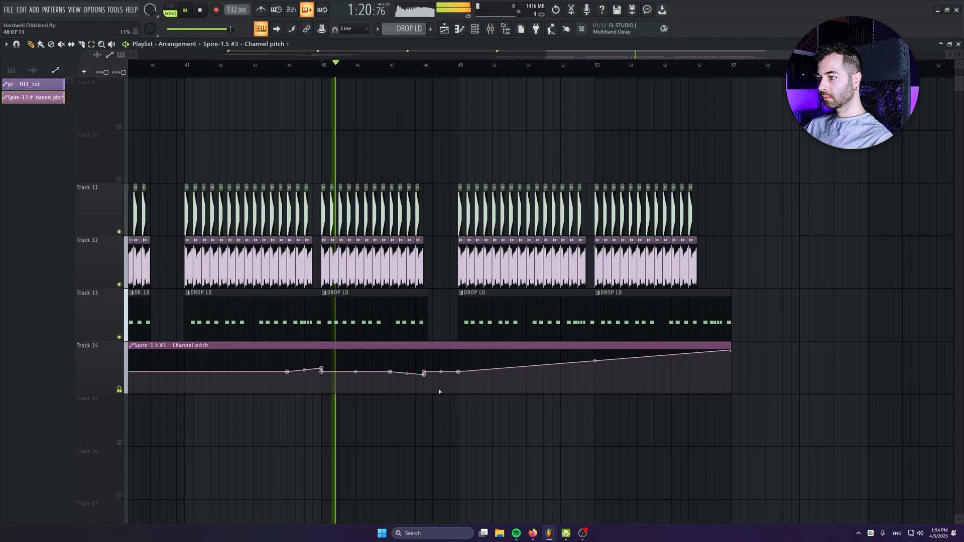
scroll(502, 411, up, 3)
scroll(548, 430, up, 3)
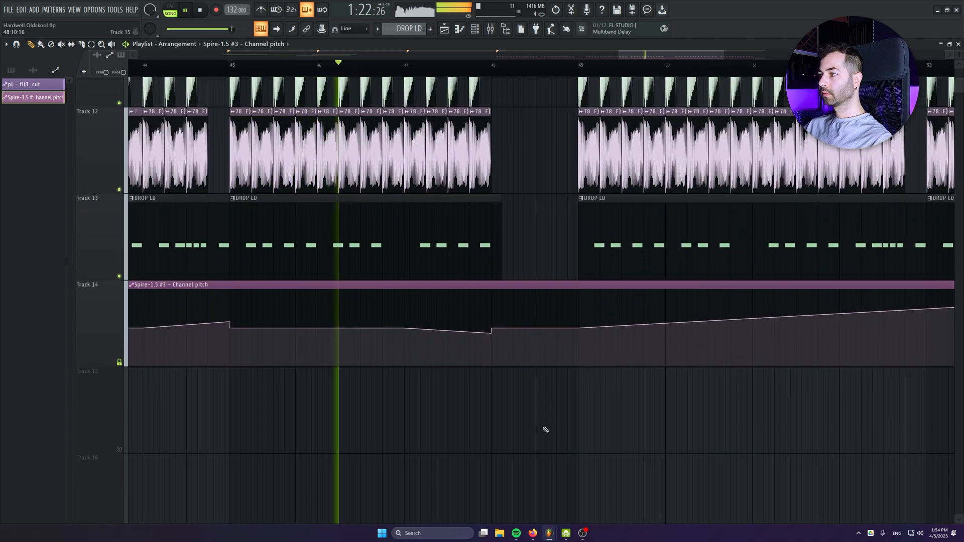
scroll(431, 455, down, 4)
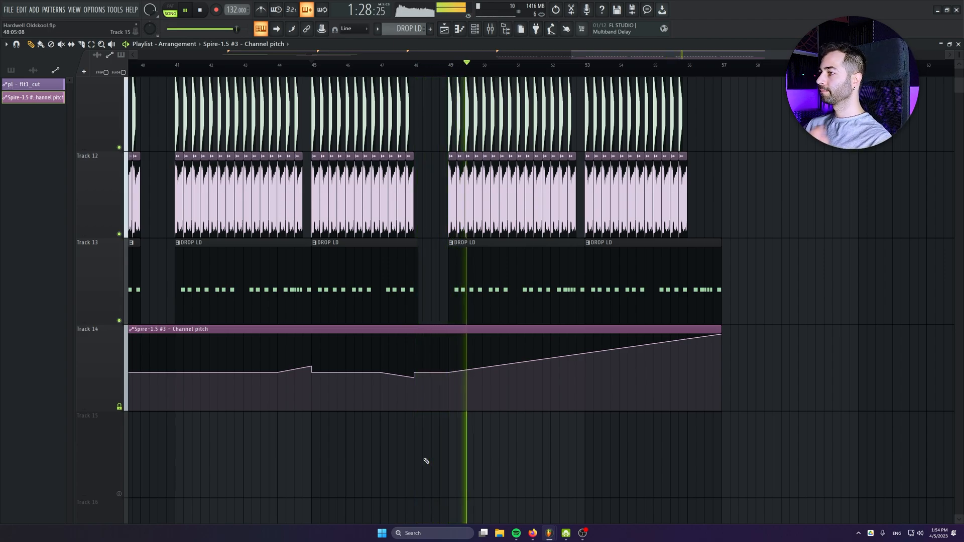
key(ctrl+s)
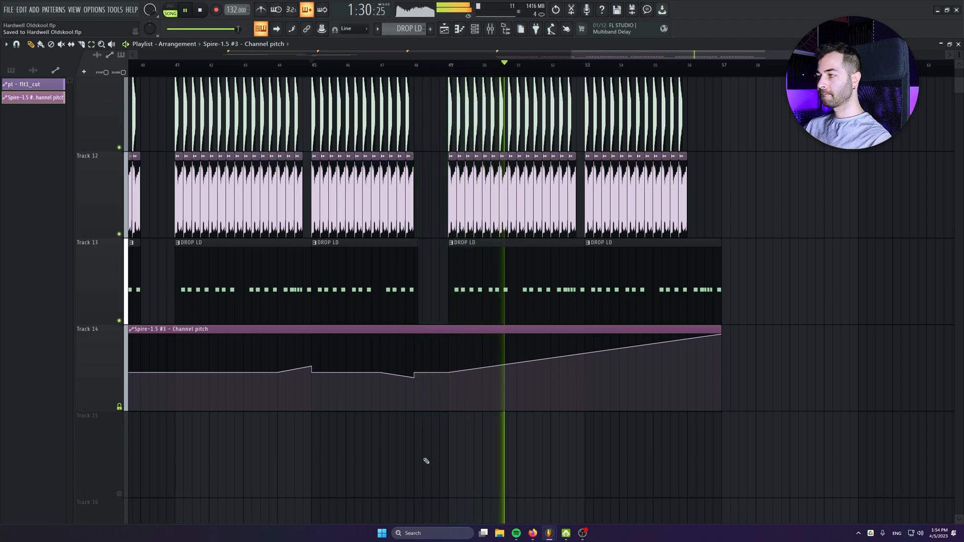
scroll(427, 460, down, 3)
scroll(664, 453, down, 1)
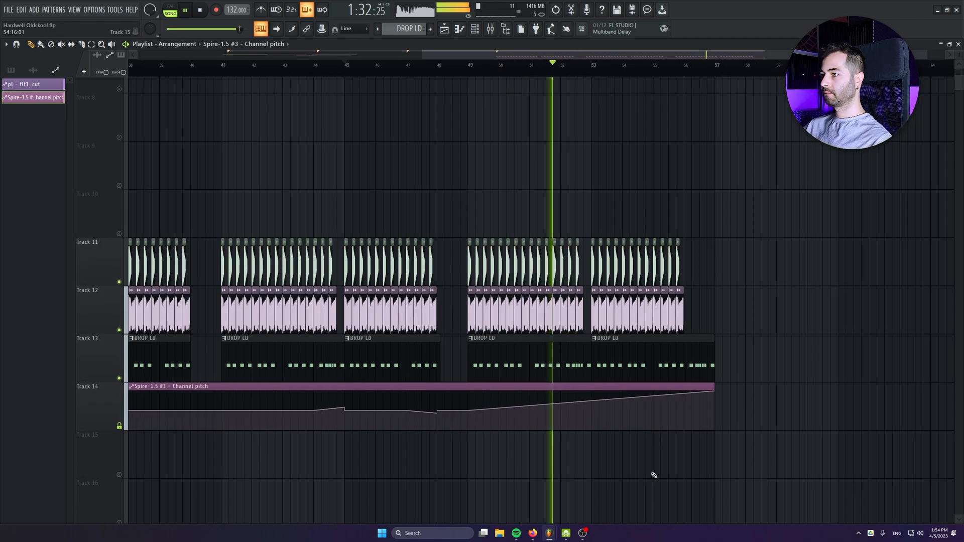
Fill the start of the pitch automation back to bar 33 and insert an empty track above it.
scroll(651, 471, down, 3)
scroll(469, 441, up, 3)
scroll(293, 433, up, 3)
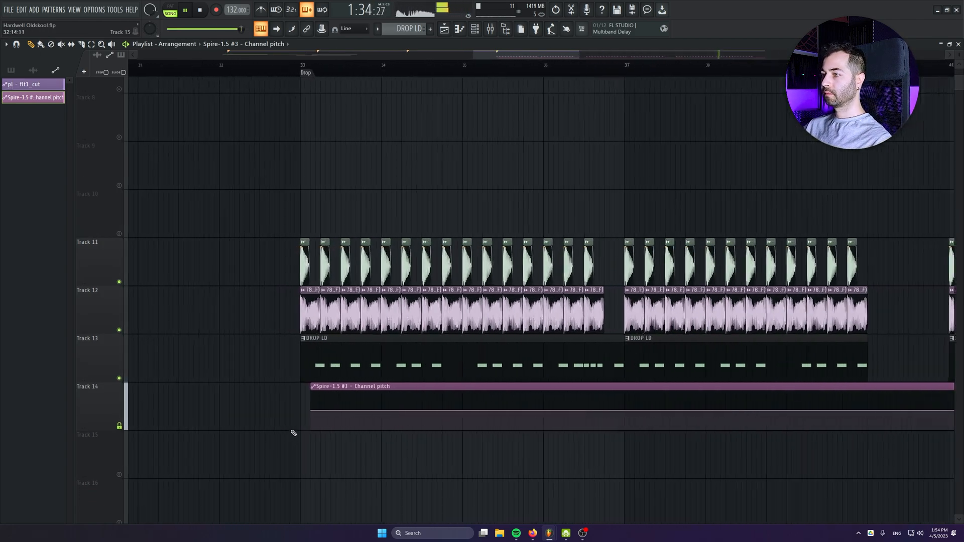
scroll(293, 433, up, 3)
key(space)
click(146, 477)
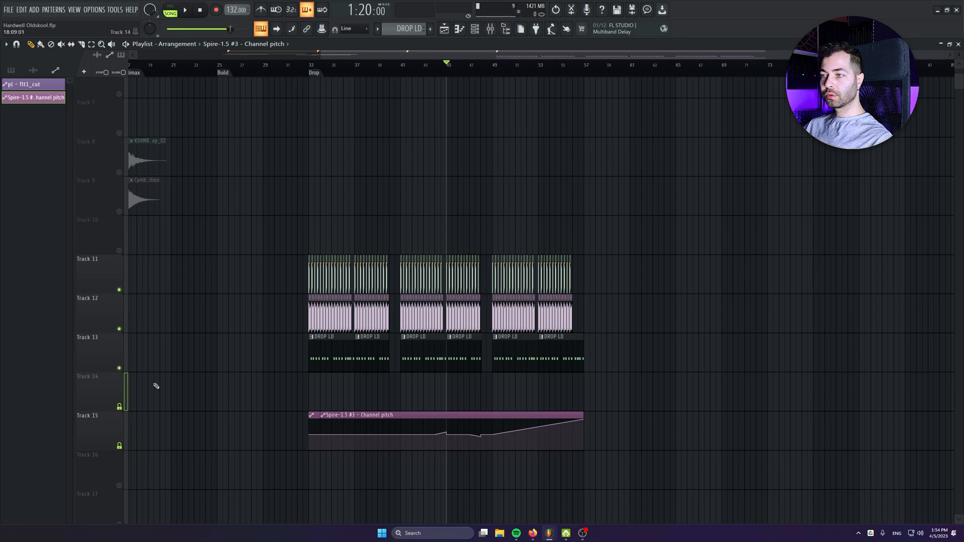
Select bars 33 to 57 and create an automation clip for REVERB VOL of Patcher_4 on the LD insert.
drag(311, 64, 588, 78)
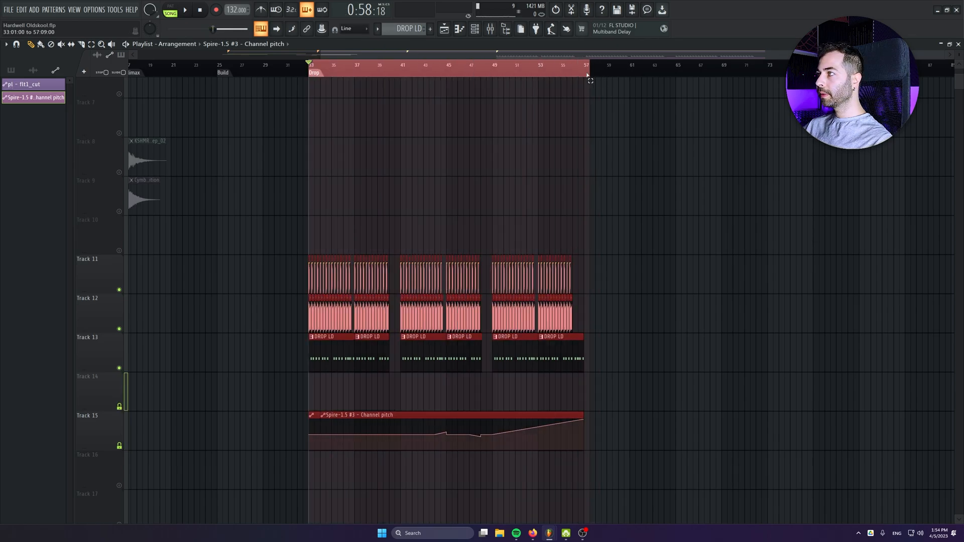
click(490, 29)
click(282, 368)
right_click(118, 215)
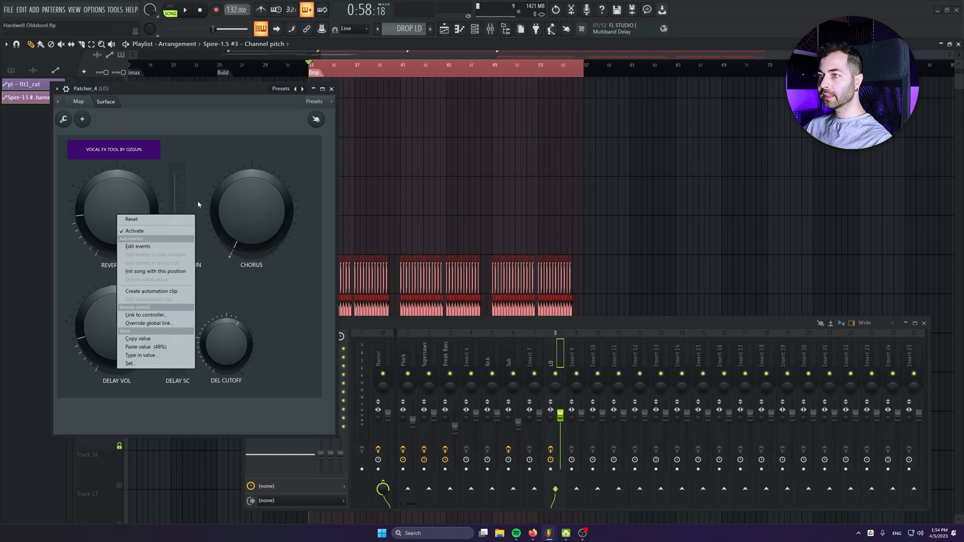
click(157, 294)
key(Escape)
key(F9)
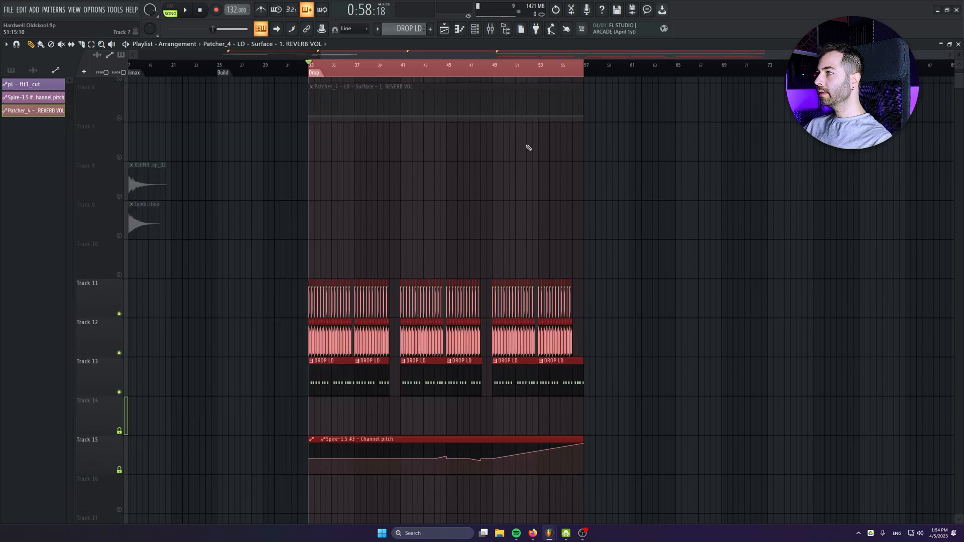
Move the Patcher_4 REVERB VOL automation clip to Track 14, directly below the DROP LD clips.
drag(522, 86, 537, 414)
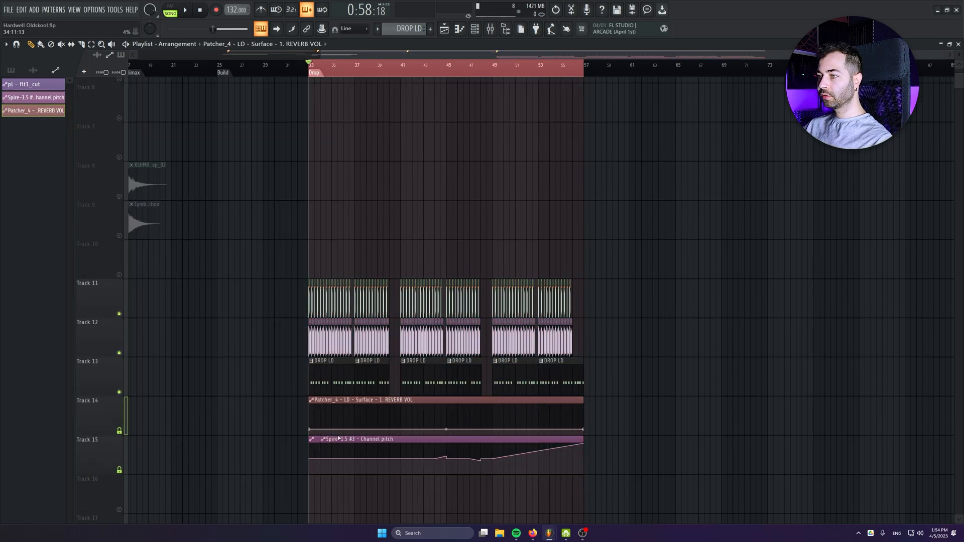
scroll(324, 422, up, 3)
scroll(322, 423, up, 5)
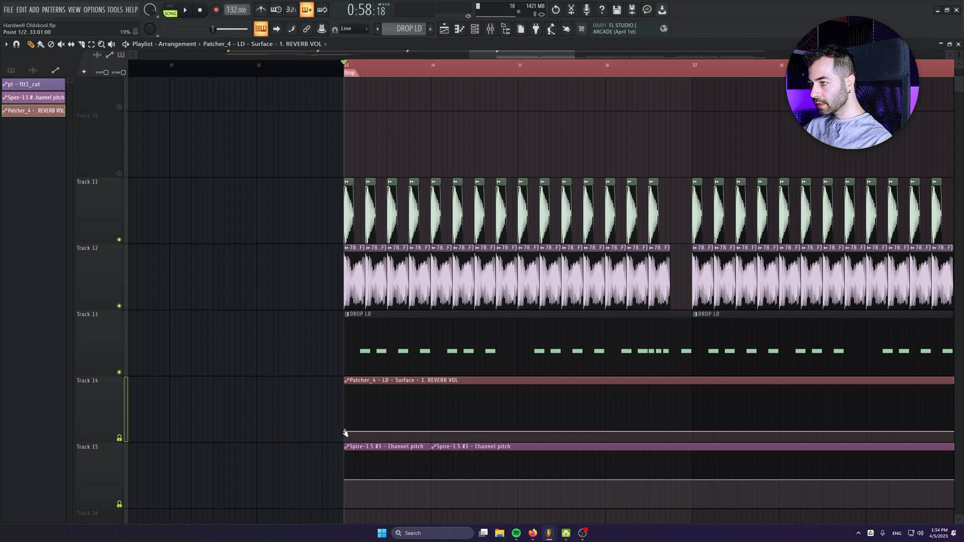
Copy the 19% starting value of the REVERB VOL automation and paste it onto the point ending the ramp near bar 39.
right_click(345, 433)
click(385, 498)
scroll(572, 466, up, 2)
click(513, 504)
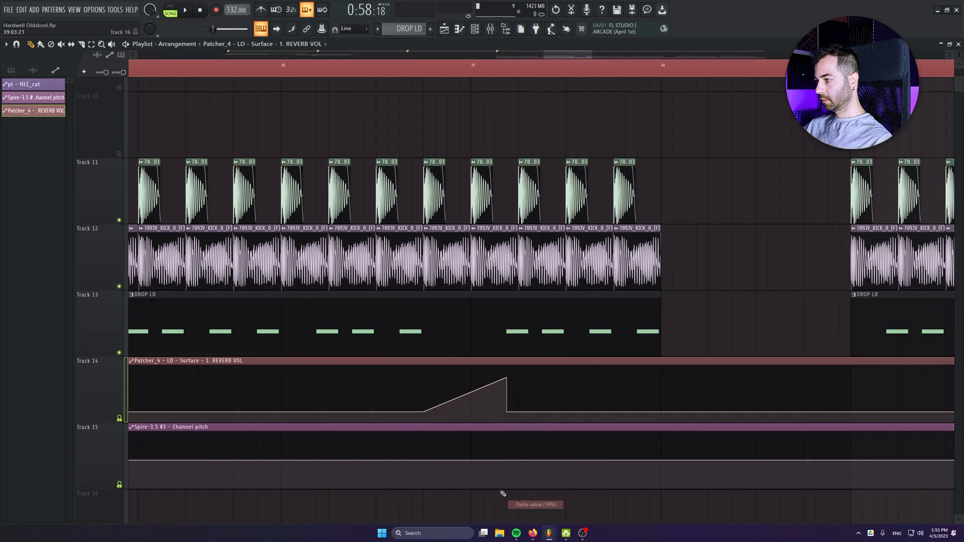
Shorten the REVERB VOL automation clip to eight bars, bar 33 to 41, and repeat it at bars 41 and 49 on Track 14.
key(space)
scroll(366, 450, down, 6)
scroll(355, 445, down, 3)
scroll(326, 452, down, 4)
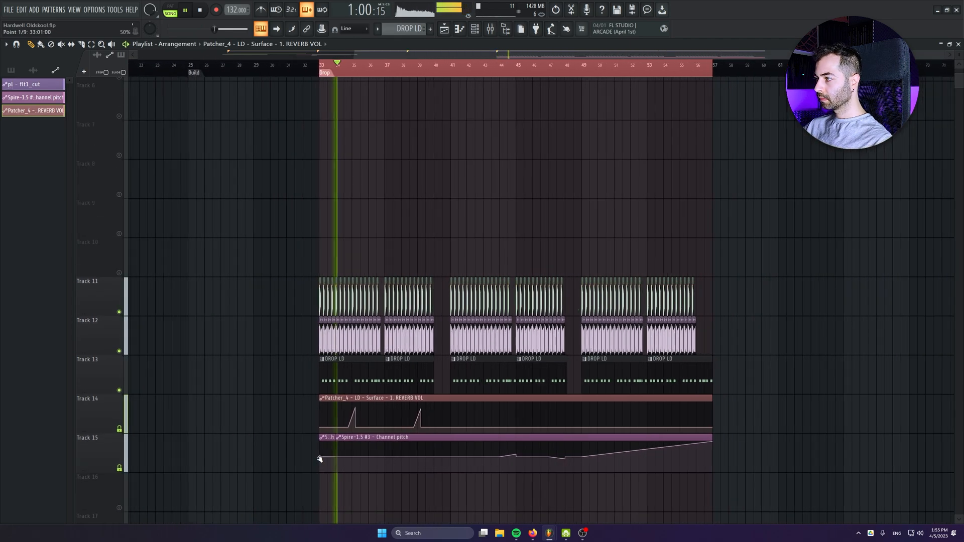
drag(703, 407, 451, 410)
drag(462, 409, 453, 409)
drag(595, 407, 578, 408)
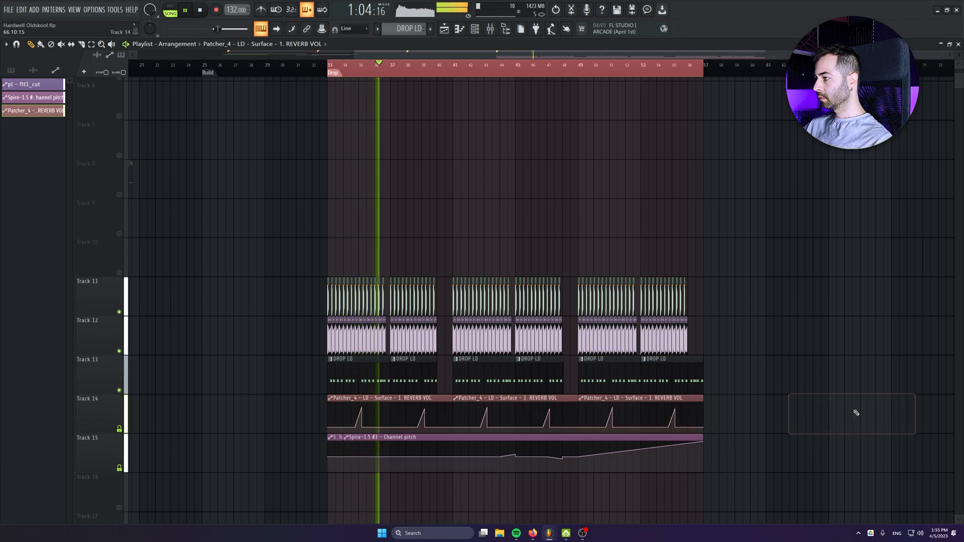
Check the repeated reverb ramps across the drop during playback and save the project.
scroll(339, 443, up, 4)
drag(377, 415, 180, 372)
scroll(428, 457, down, 3)
scroll(588, 475, down, 3)
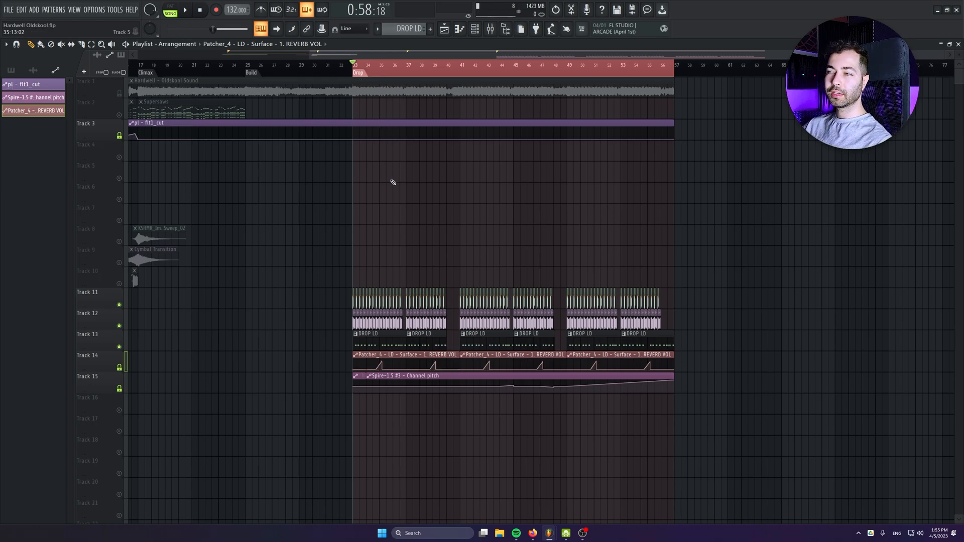
drag(401, 219, 376, 165)
key(ctrl+s)
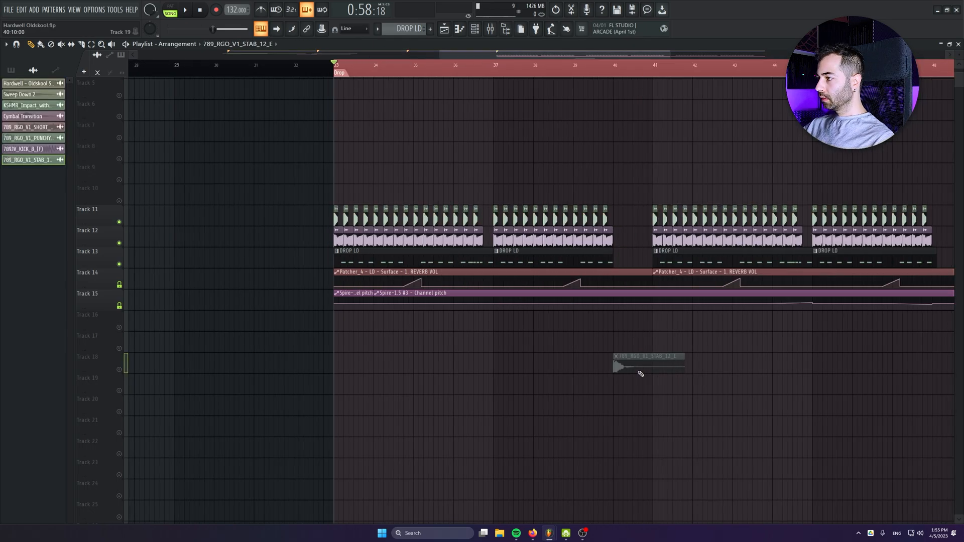
Place the 789_RGO_V1_STAB_12_E sample on Track 16 every four bars from bar 33 to 53 and play it.
drag(642, 348, 389, 305)
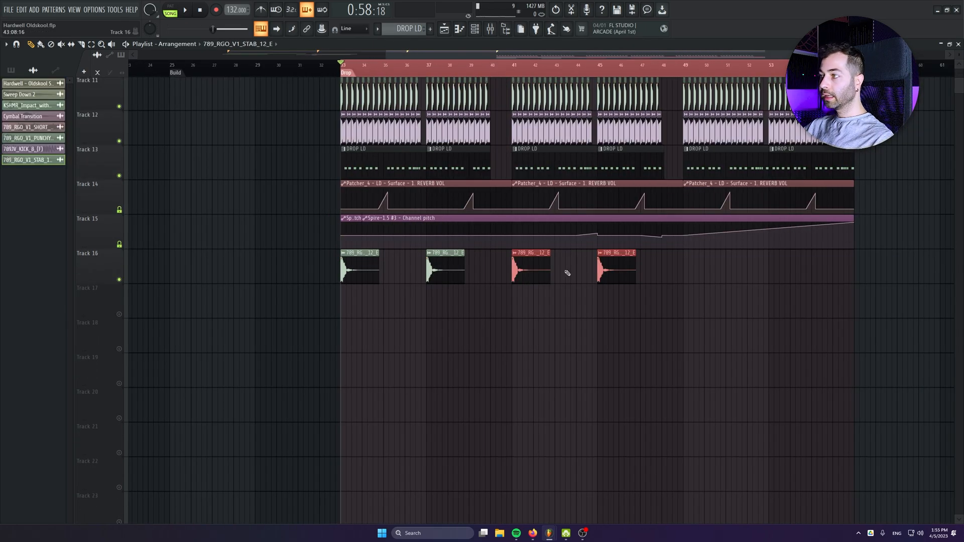
mouse_move(532, 271)
mouse_down()
mouse_move(774, 271)
mouse_move(693, 272)
mouse_up()
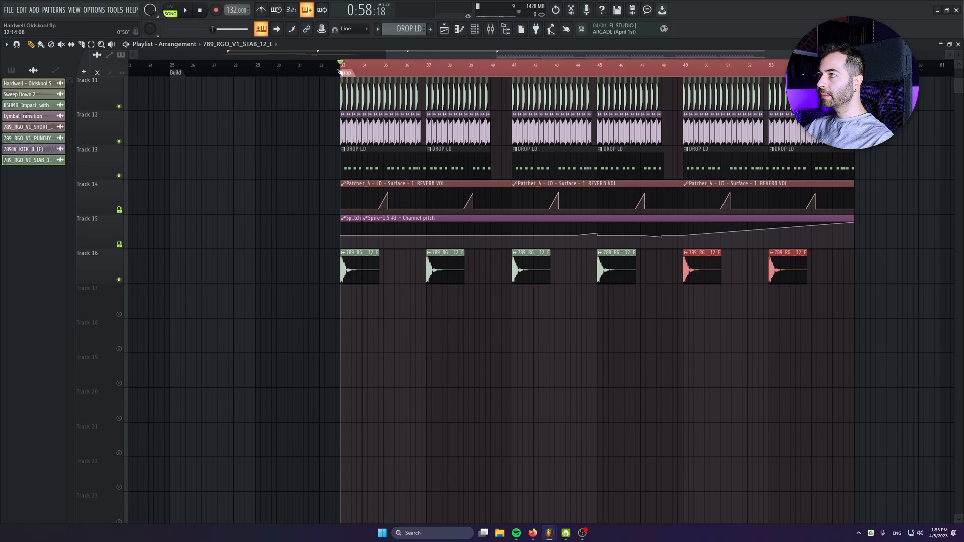
key(space)
drag(605, 353, 564, 318)
key(space)
Audition the stab sample and route its channel to mixer insert 9, STABS.
double_click(451, 260)
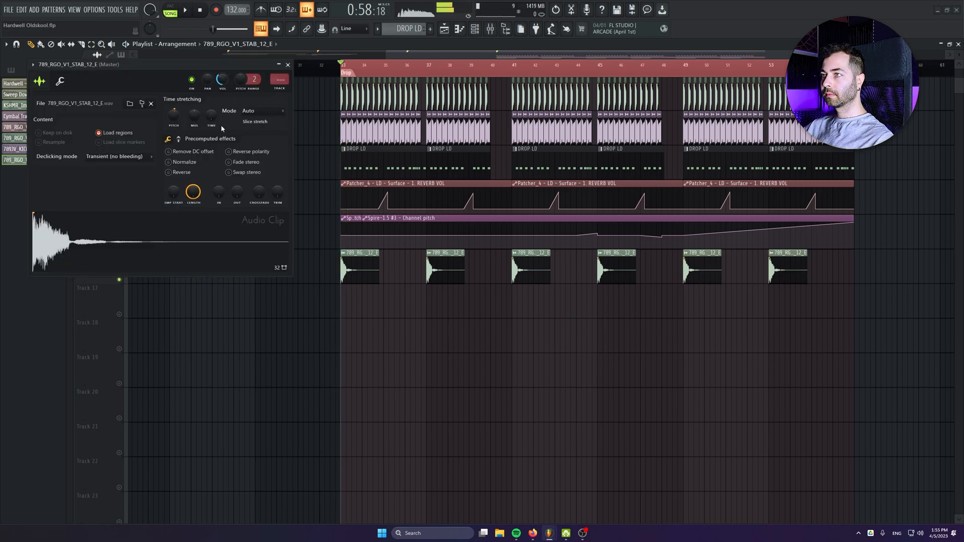
key(space)
key(space)
drag(279, 79, 280, 69)
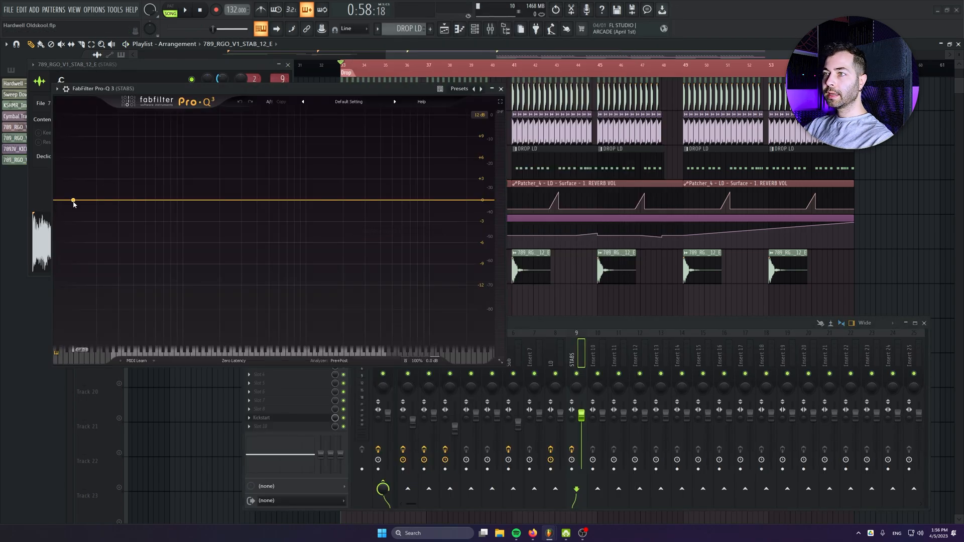
Add a low cut at about 121 Hz with a 36 dB/oct slope in FabFilter Pro-Q 3 on the STABS insert.
drag(70, 200, 192, 230)
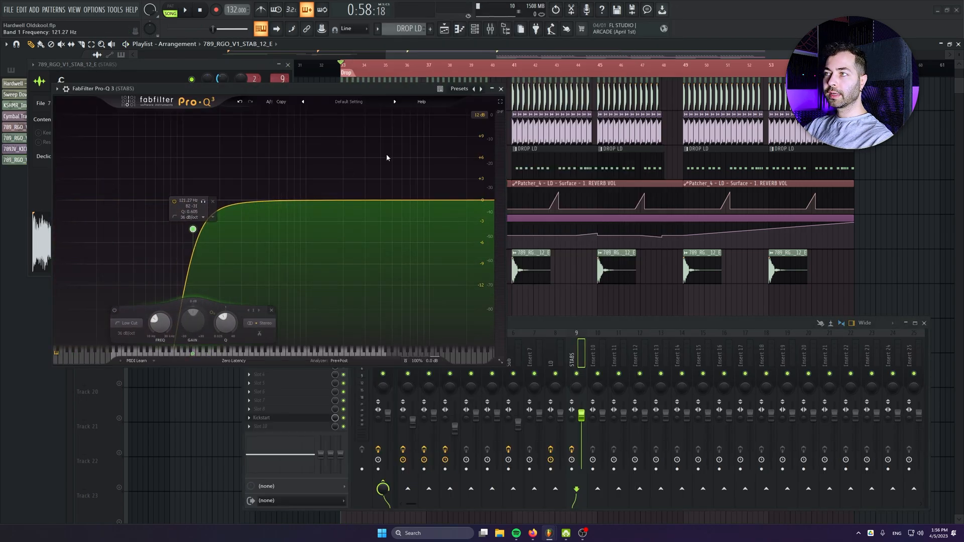
click(288, 65)
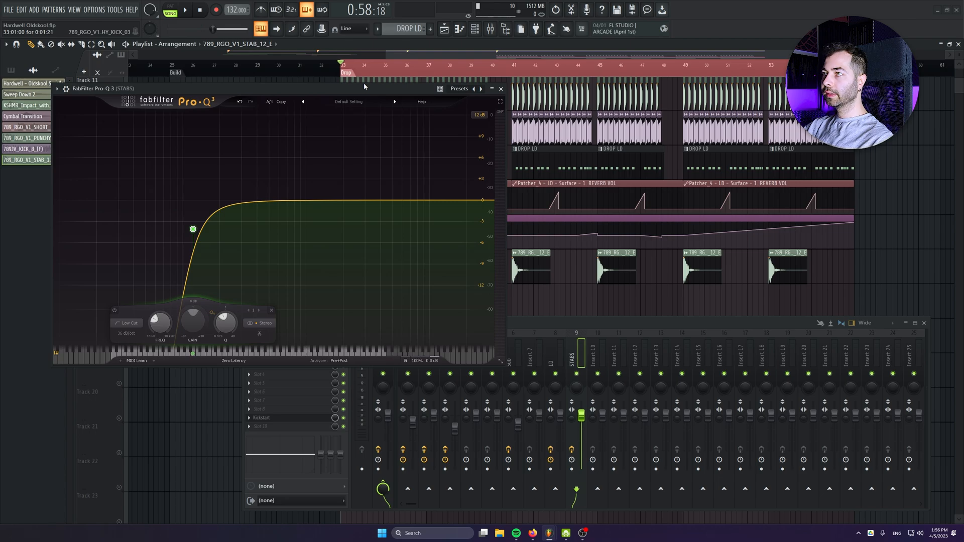
click(502, 88)
Play the drop with the filtered stabs, select the LD mixer insert, and save the project.
key(space)
click(276, 89)
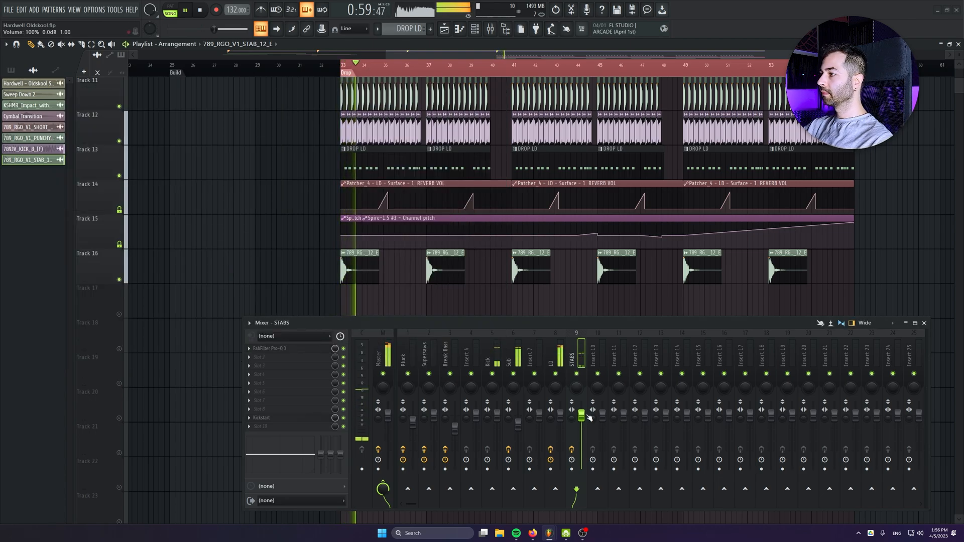
click(560, 419)
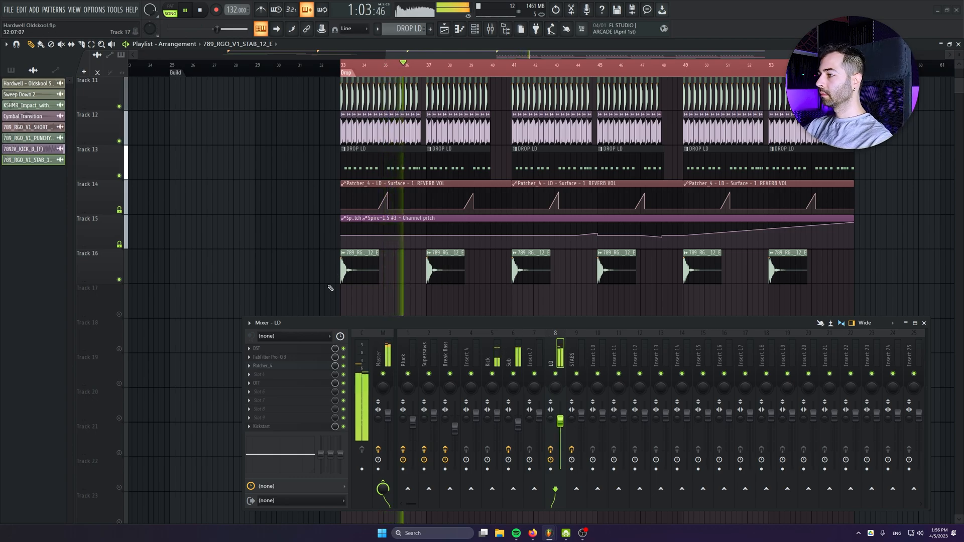
key(ctrl+s)
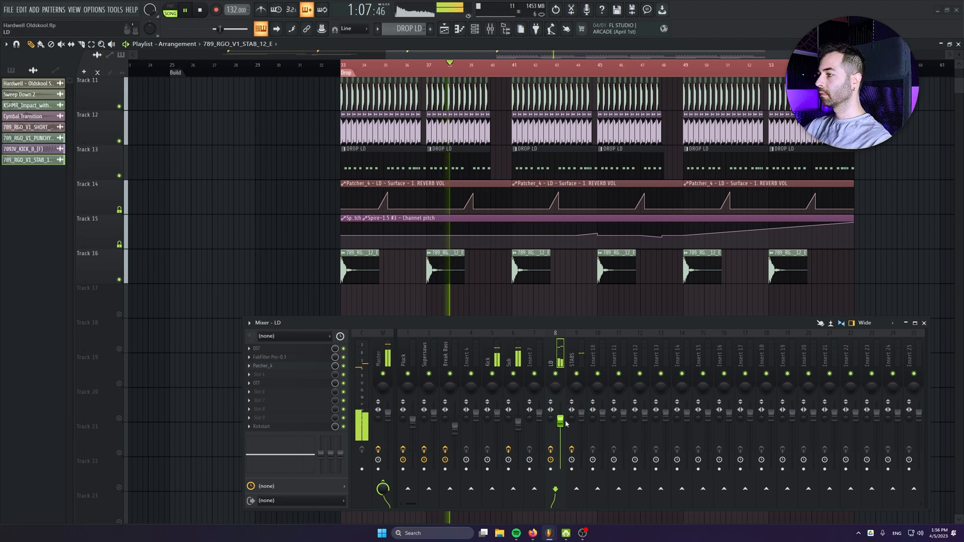
Switch Kickstart on the LD insert to the first curve of the second row and set its mix to about 81%.
click(278, 426)
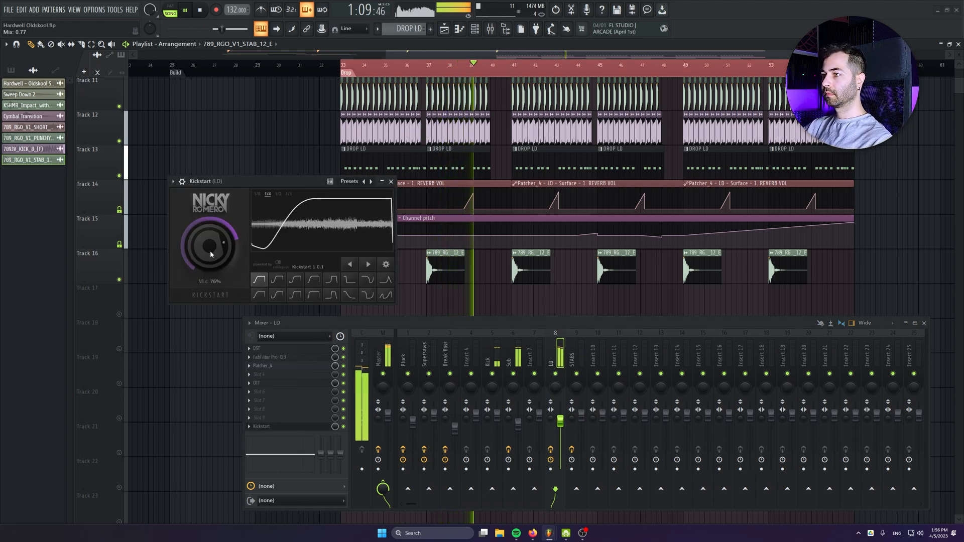
drag(211, 263, 214, 254)
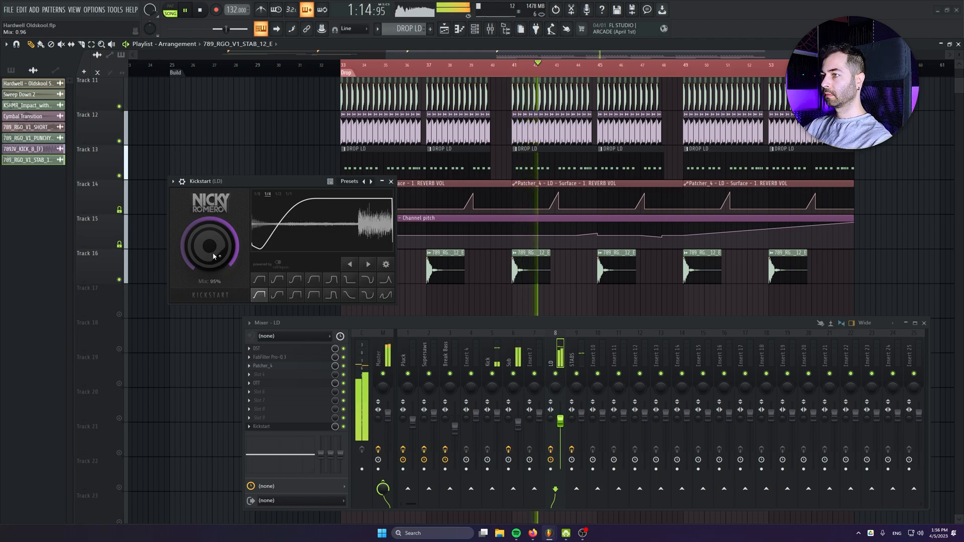
scroll(212, 256, down, 2)
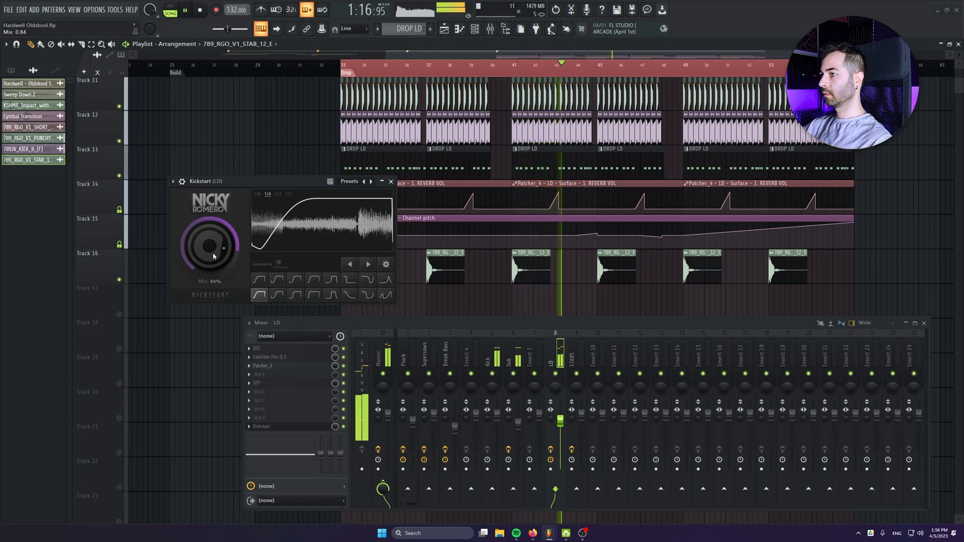
scroll(213, 257, down, 1)
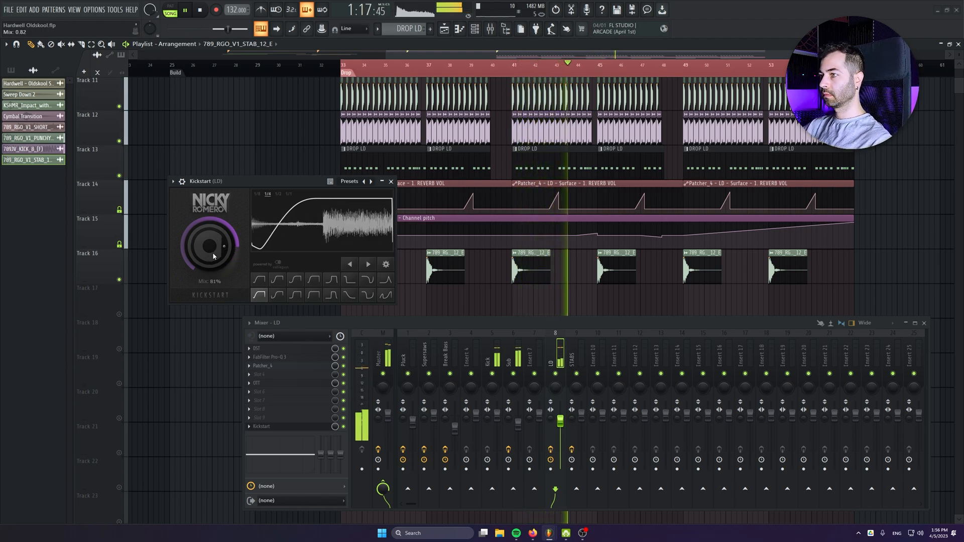
click(391, 181)
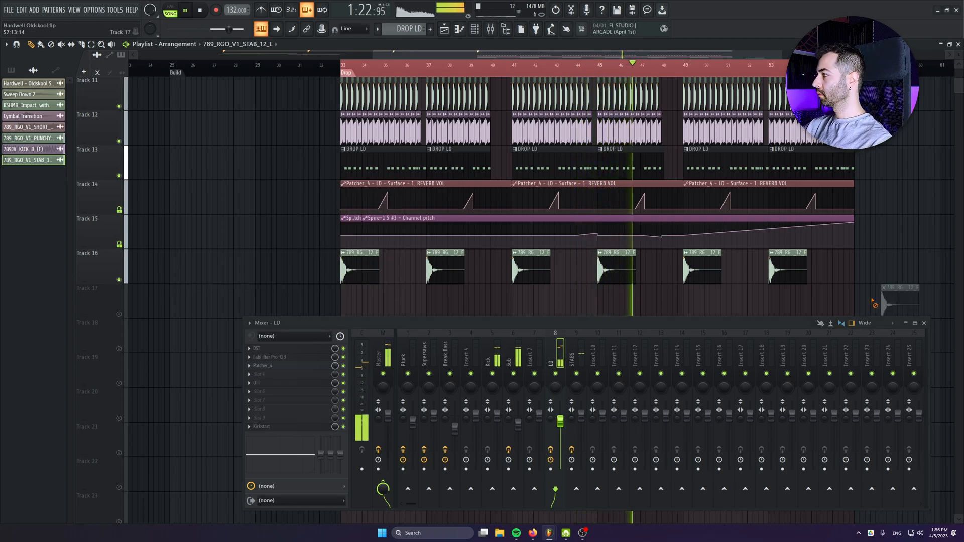
Place the FX - Crowd sample on Track 17 at bar 33 and move the mixer window clear of the arrangement.
scroll(709, 291, down, 2)
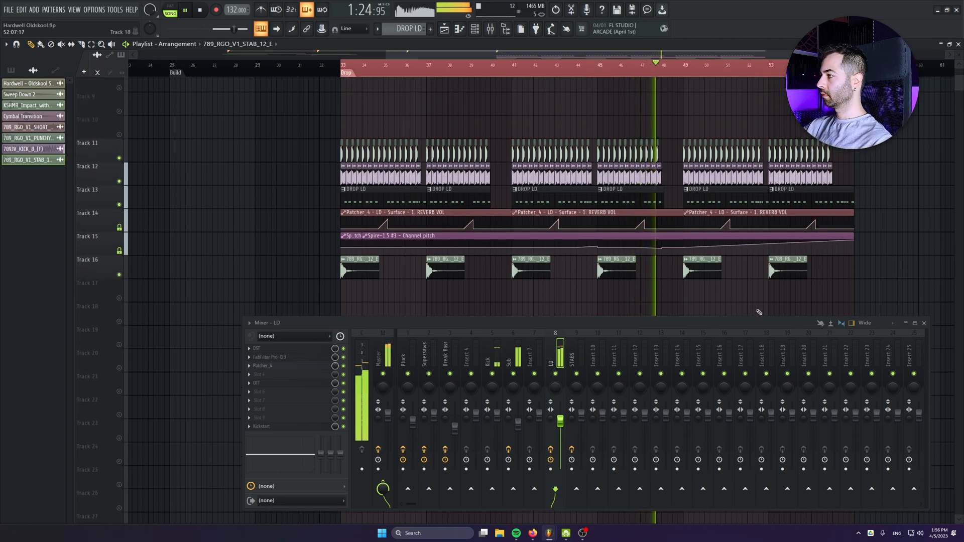
drag(758, 314, 446, 289)
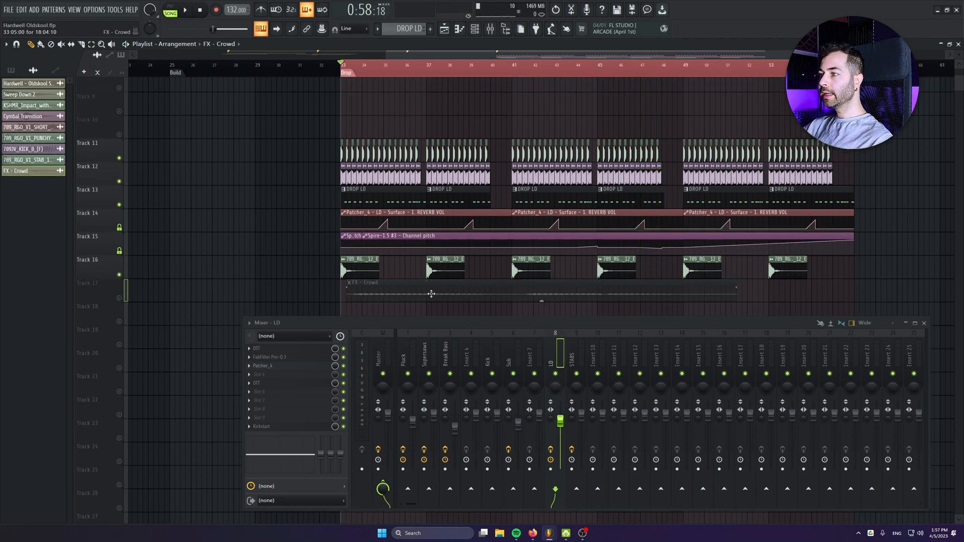
drag(332, 326, 291, 459)
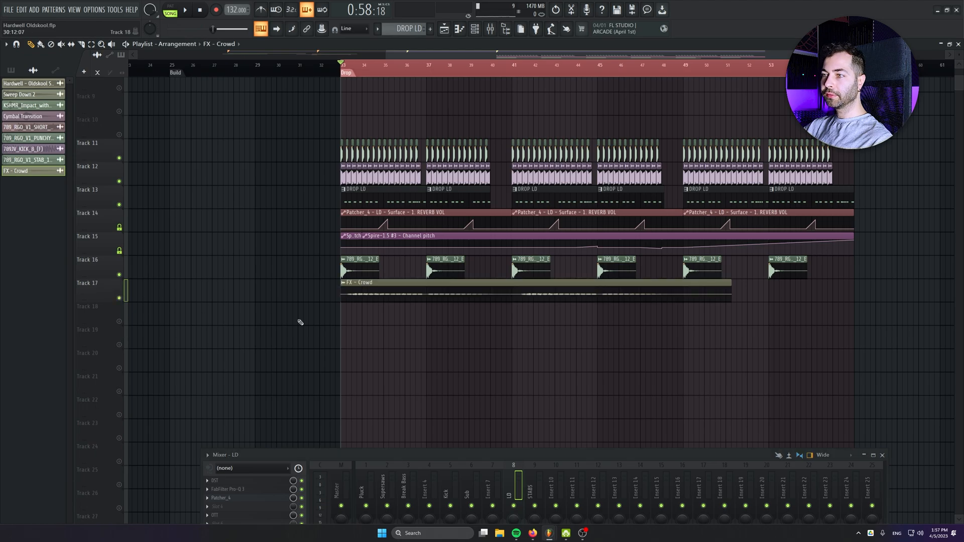
Detect the tempo of the FX - Crowd sample and time-stretch it from the estimated 130 BPM.
scroll(384, 349, up, 2)
double_click(480, 232)
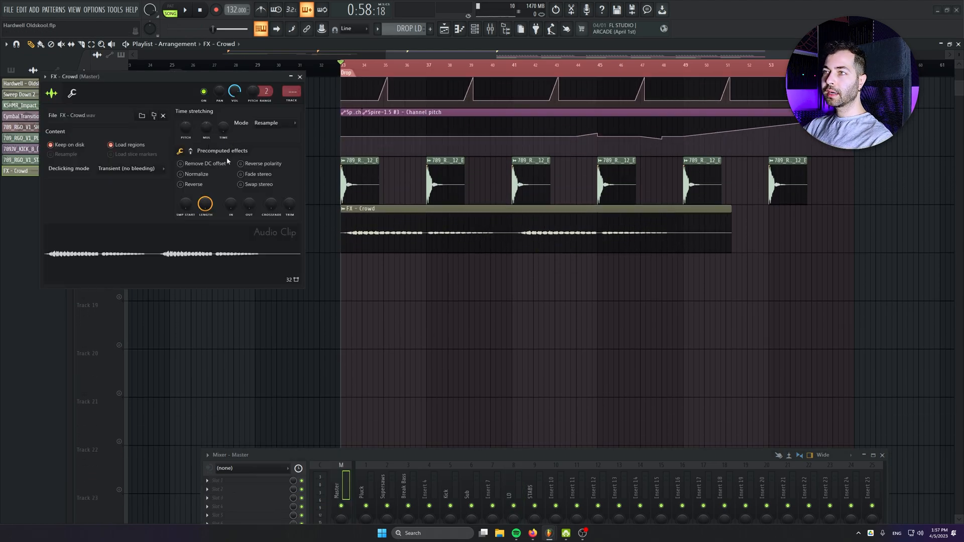
right_click(223, 130)
click(237, 143)
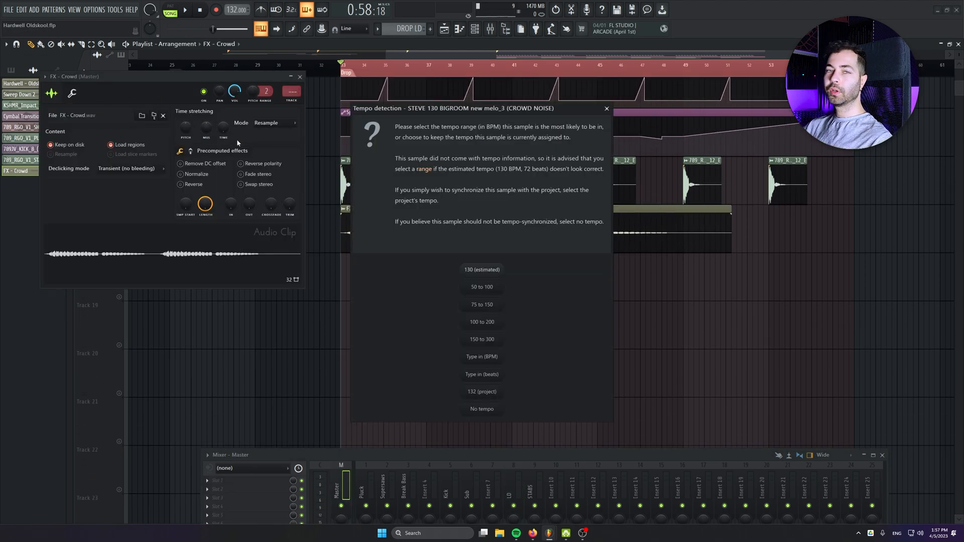
click(483, 270)
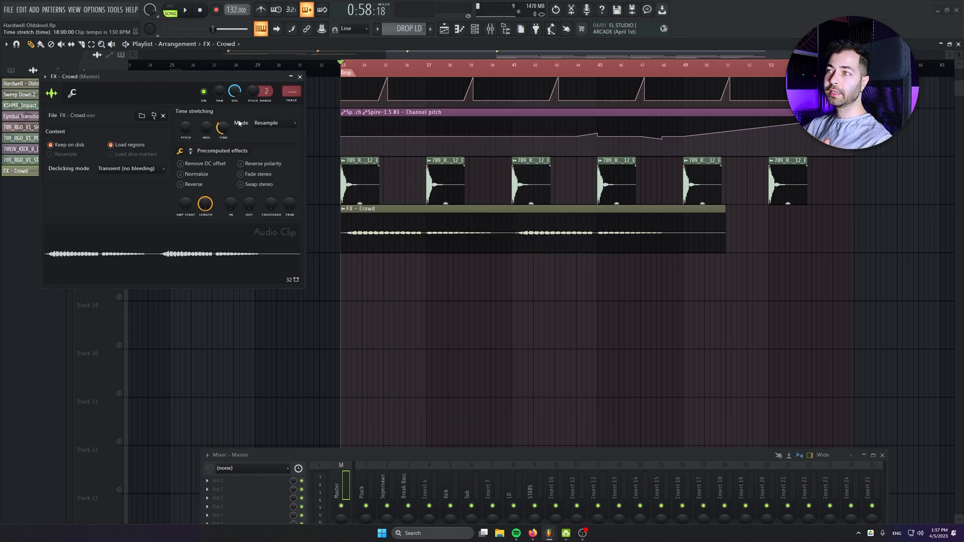
click(299, 78)
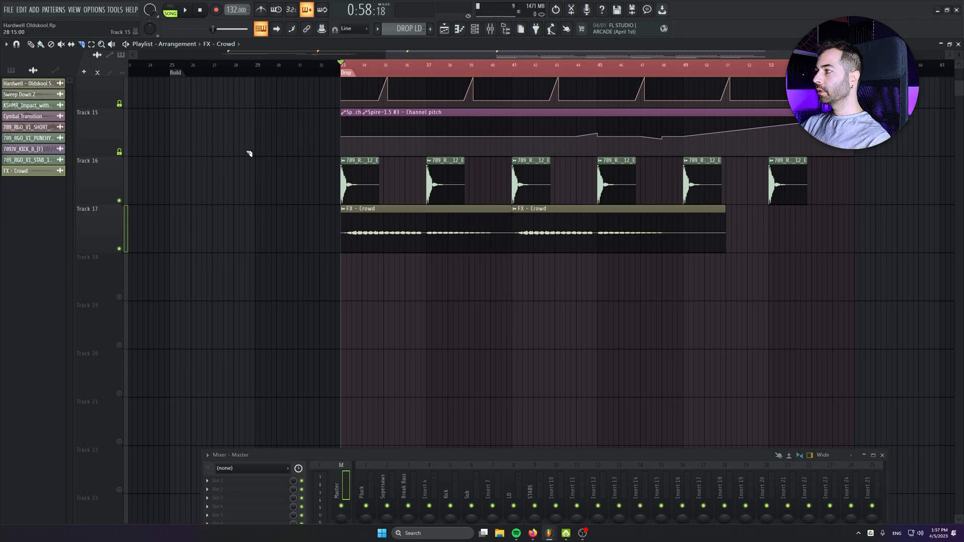
Arrange the sliced FX - Crowd clips on Track 17 to start at bars 33, 41 and 49, and play the drop.
drag(570, 233, 745, 254)
drag(402, 235, 568, 234)
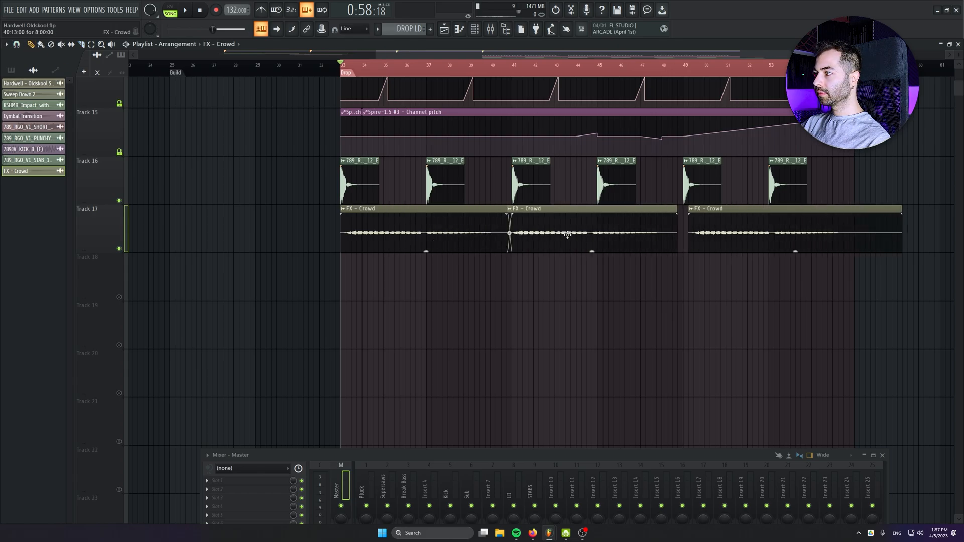
key(space)
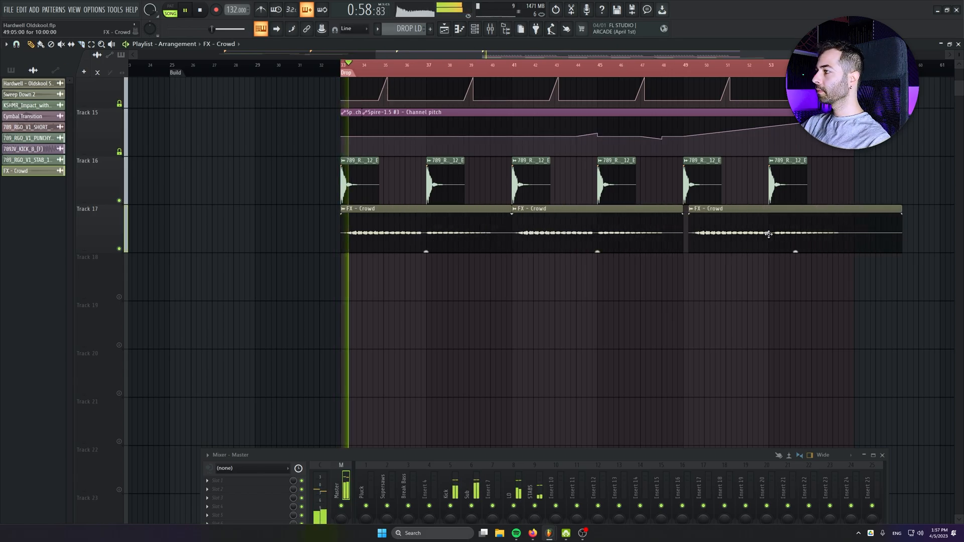
double_click(491, 231)
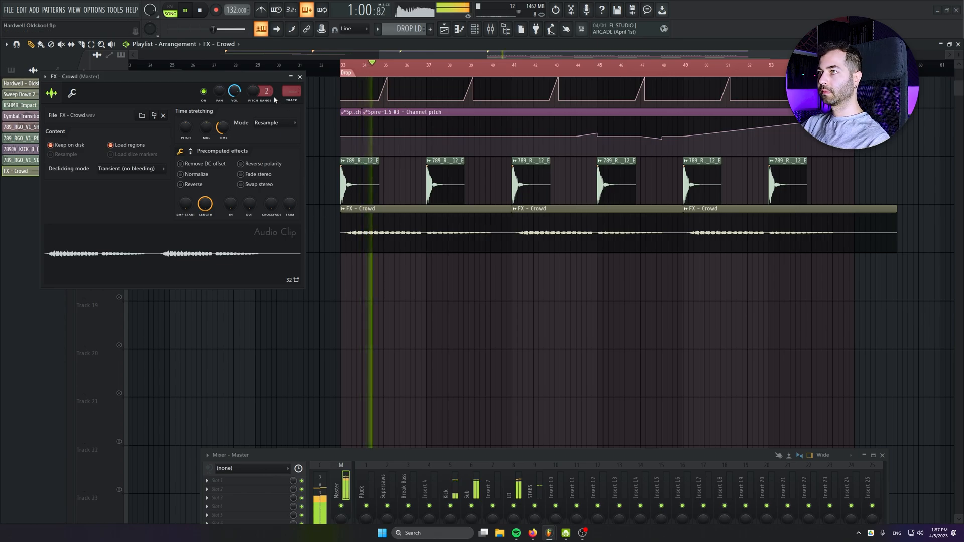
click(299, 78)
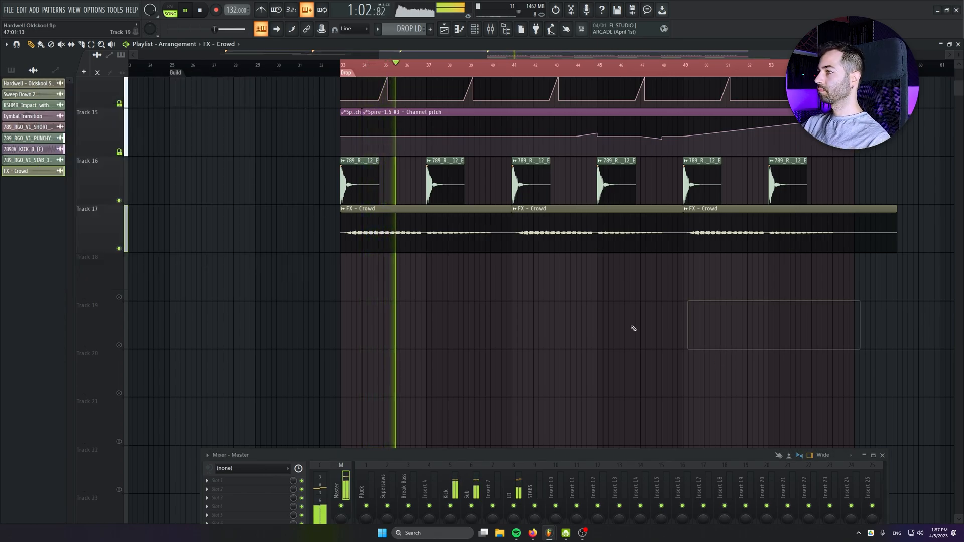
scroll(630, 327, up, 5)
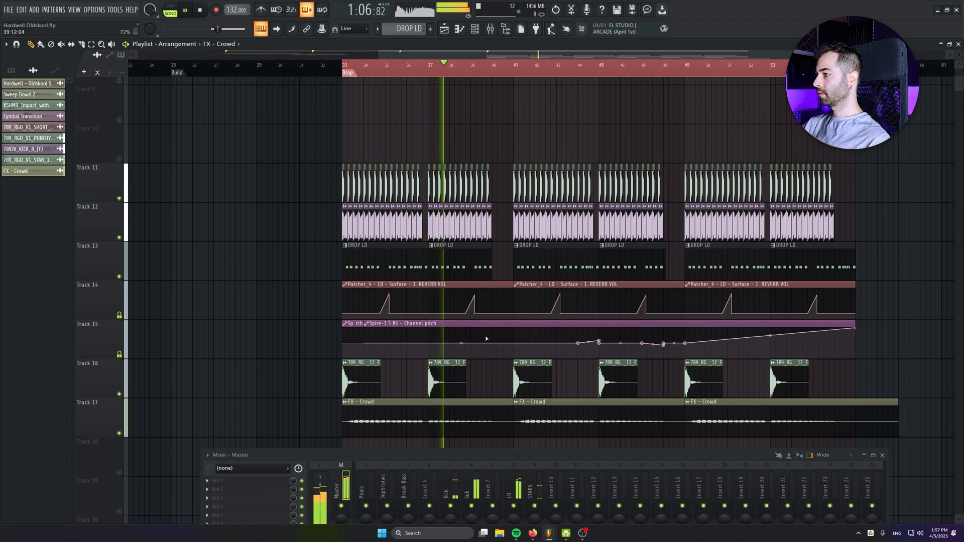
key(space)
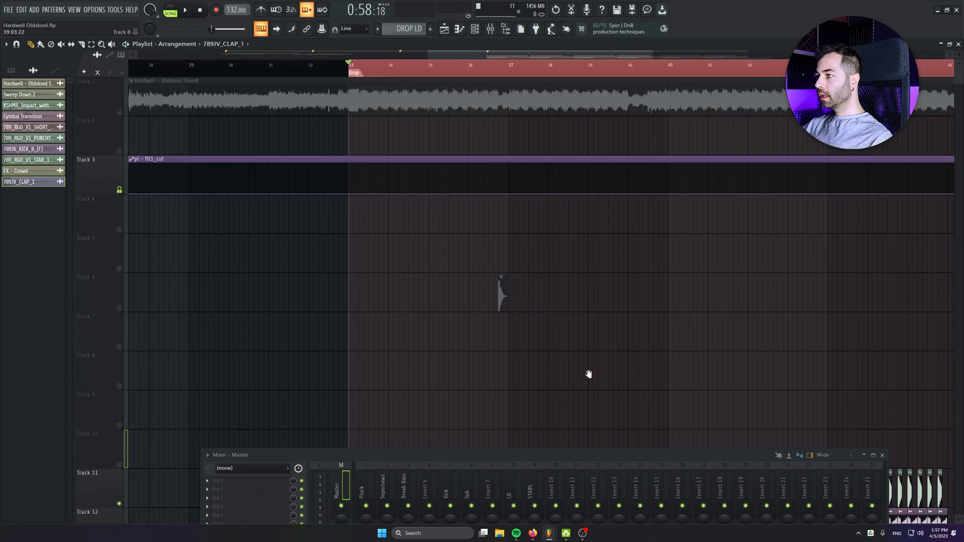
Place the 789JV_CLAP_1 sample on Track 18 at bar 37, below the crowd clips, and play the drop.
drag(589, 374, 414, 138)
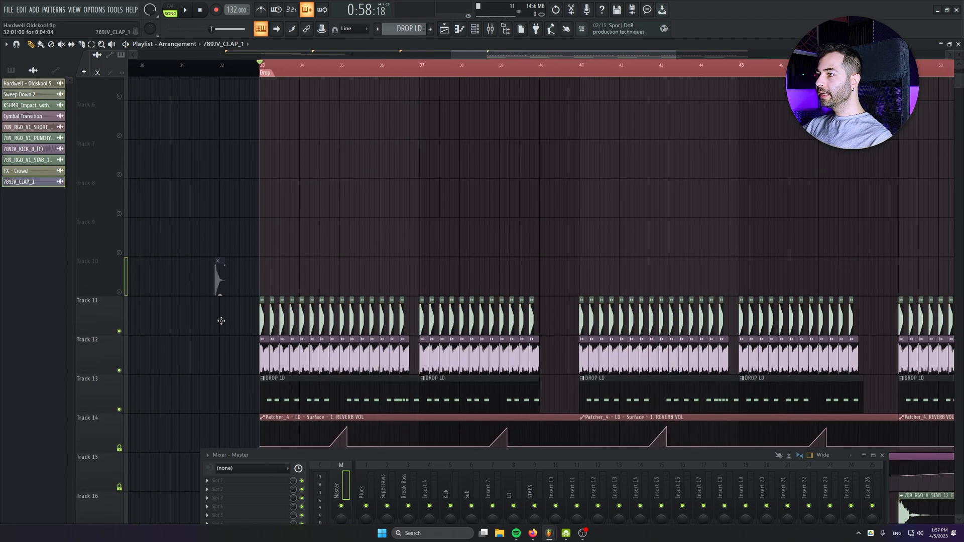
drag(221, 320, 272, 151)
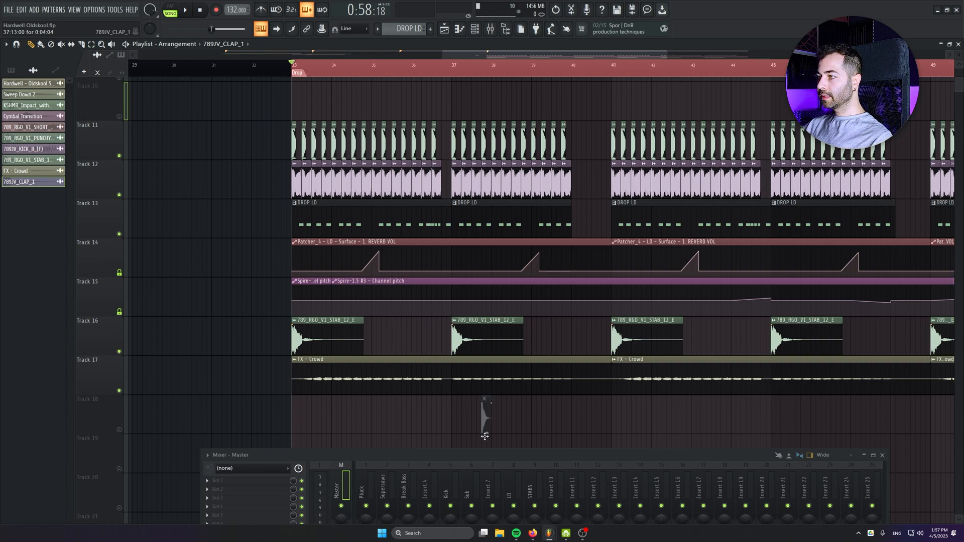
drag(484, 436, 414, 262)
key(space)
scroll(416, 273, up, 5)
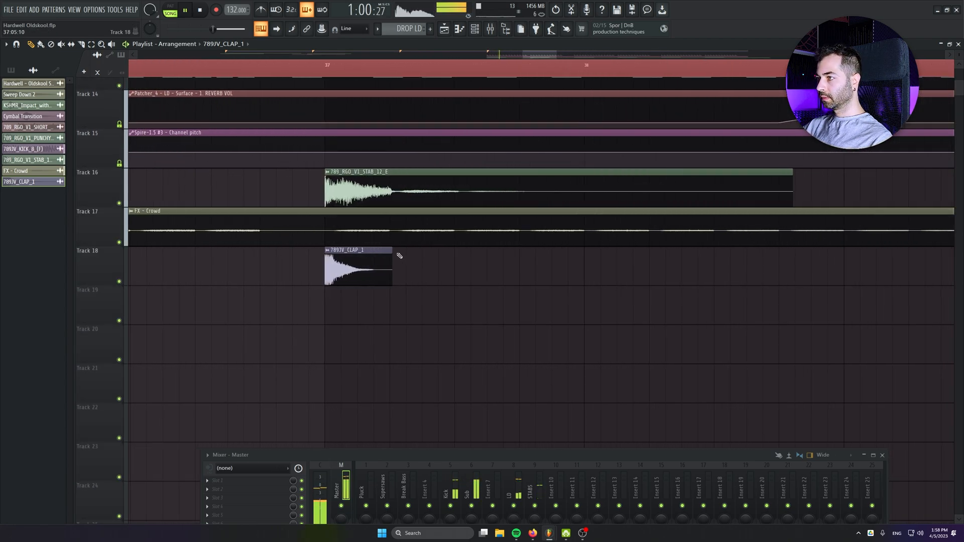
Repeat the 789JV_CLAP_1 clip on every beat of bar 37 on Track 18 and set its channel volume to about 37%.
drag(474, 273, 454, 273)
drag(539, 273, 519, 273)
drag(616, 271, 378, 255)
key(ctrl+z)
double_click(364, 251)
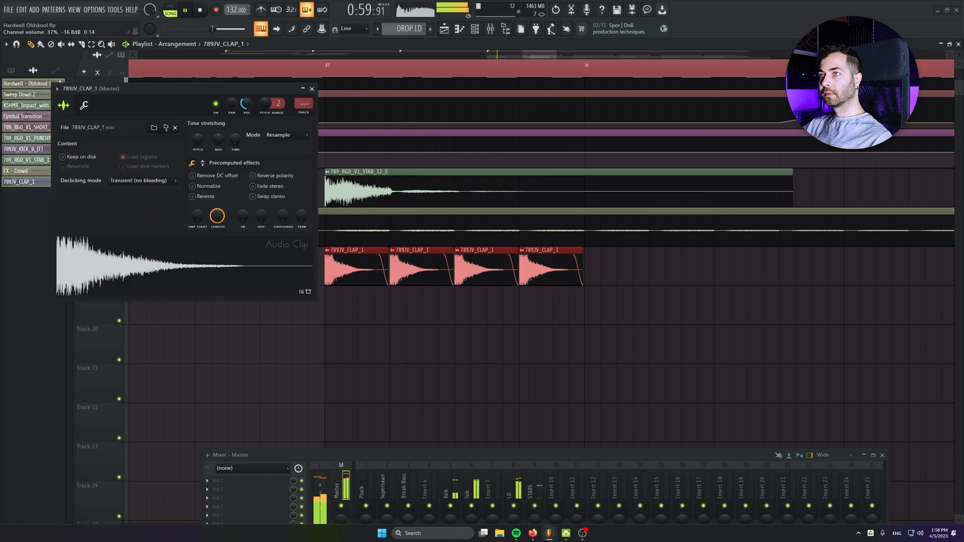
click(312, 89)
click(413, 272)
key(ctrl+z)
click(622, 302)
key(ctrl+z)
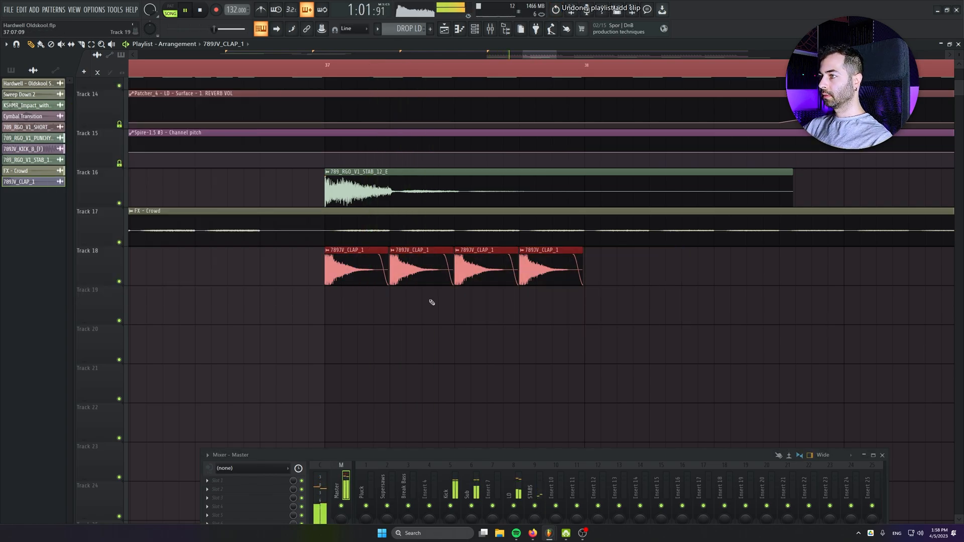
Duplicate the clap group along Track 18 so that claps fill bars 37 up to 41.
mouse_move(346, 275)
mouse_down()
mouse_move(686, 275)
mouse_move(605, 275)
mouse_up()
scroll(688, 274, down, 3)
mouse_move(693, 275)
mouse_down()
mouse_move(362, 269)
mouse_move(704, 263)
mouse_move(618, 263)
mouse_up()
scroll(647, 285, down, 3)
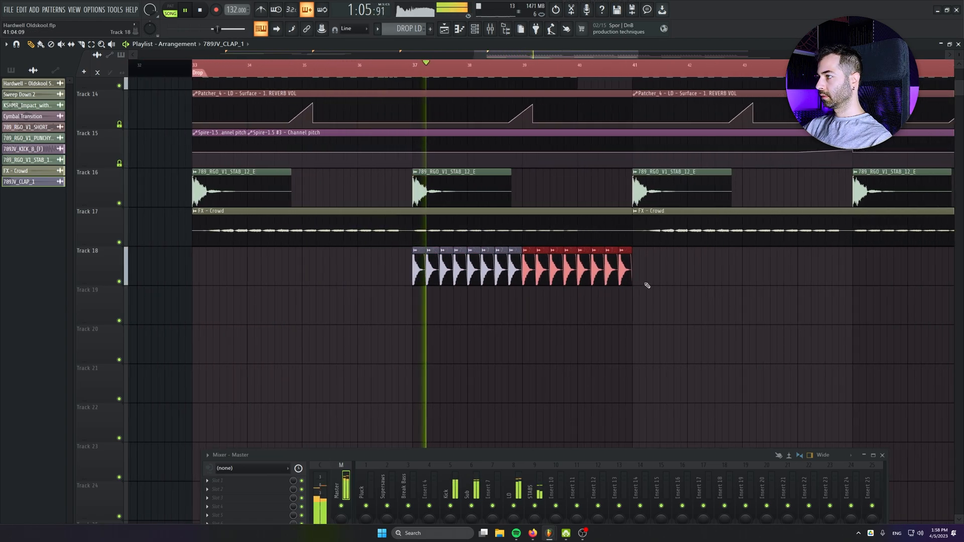
Delete the clap clips in bar 40 on Track 18, matching the gap in the kicks.
right_click(625, 277)
ctrl+click(703, 273)
key(ctrl+z)
key(ctrl+z)
right_click(623, 272)
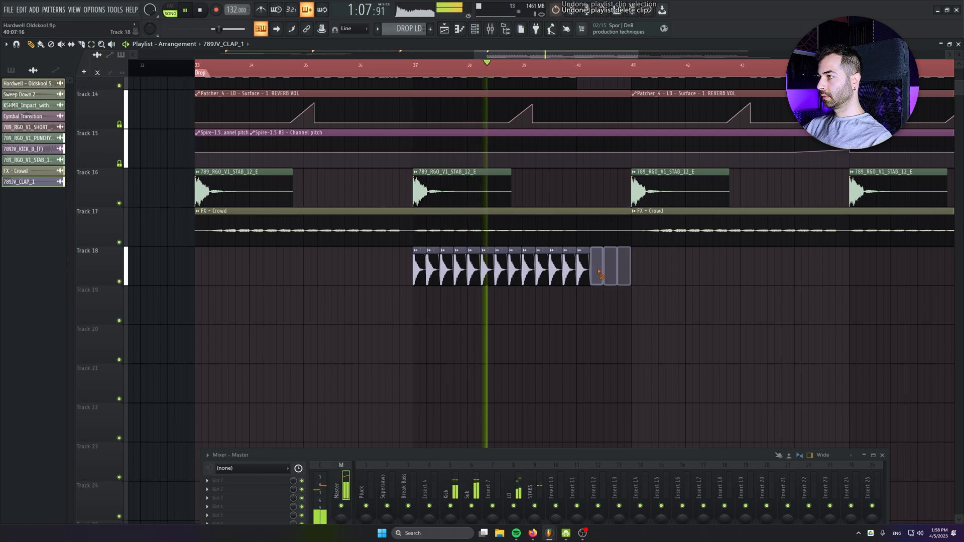
right_click(584, 271)
Copy the claps on Track 18 to the sections starting at bars 41, 45, 49 and 53, matching the kicks, and stop playback.
mouse_move(635, 271)
mouse_down()
mouse_move(415, 270)
mouse_move(871, 270)
mouse_move(797, 269)
mouse_up()
mouse_move(648, 348)
mouse_down()
mouse_move(471, 375)
mouse_move(263, 386)
mouse_up()
mouse_move(566, 312)
mouse_down()
mouse_move(742, 312)
mouse_move(559, 301)
mouse_move(252, 311)
mouse_move(775, 324)
mouse_move(688, 324)
mouse_up()
right_click(729, 313)
scroll(532, 367, down, 3)
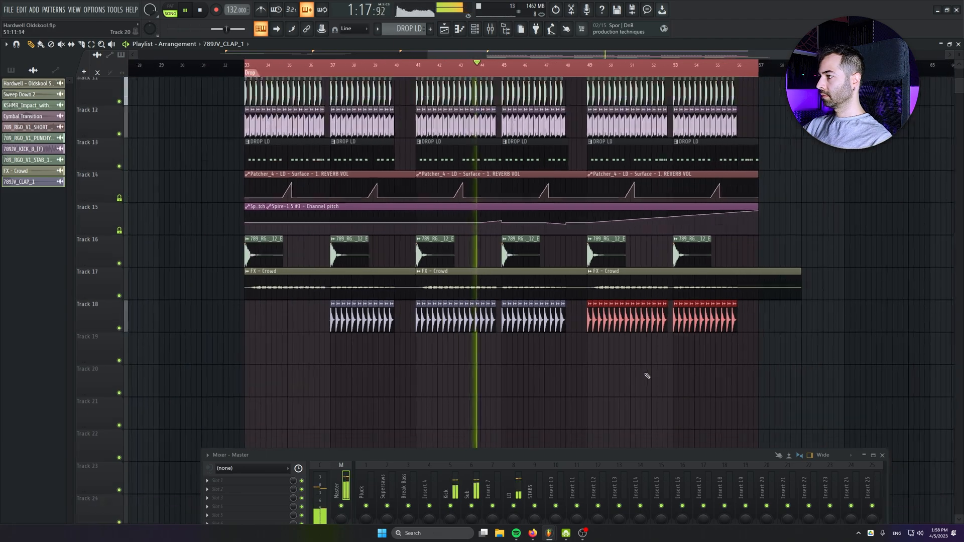
click(734, 379)
right_click(733, 385)
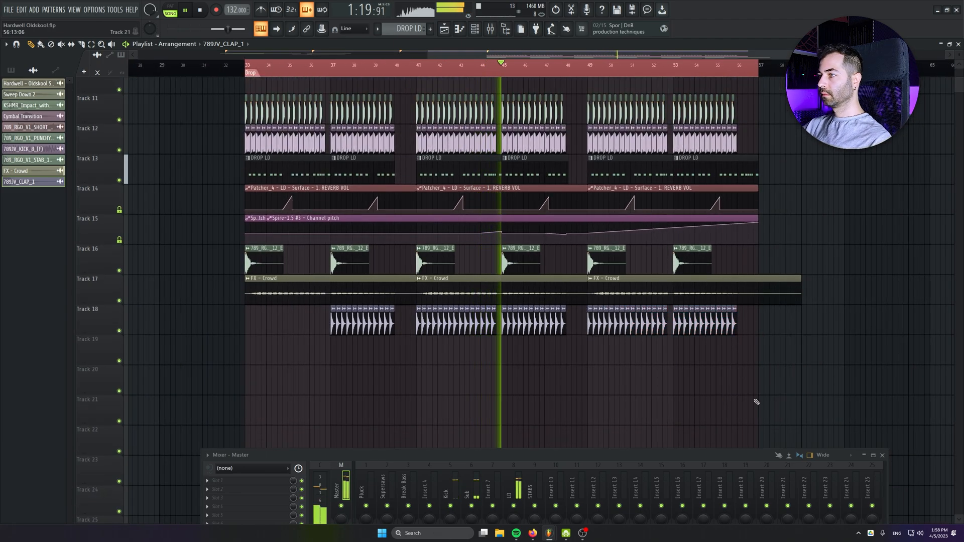
click(204, 7)
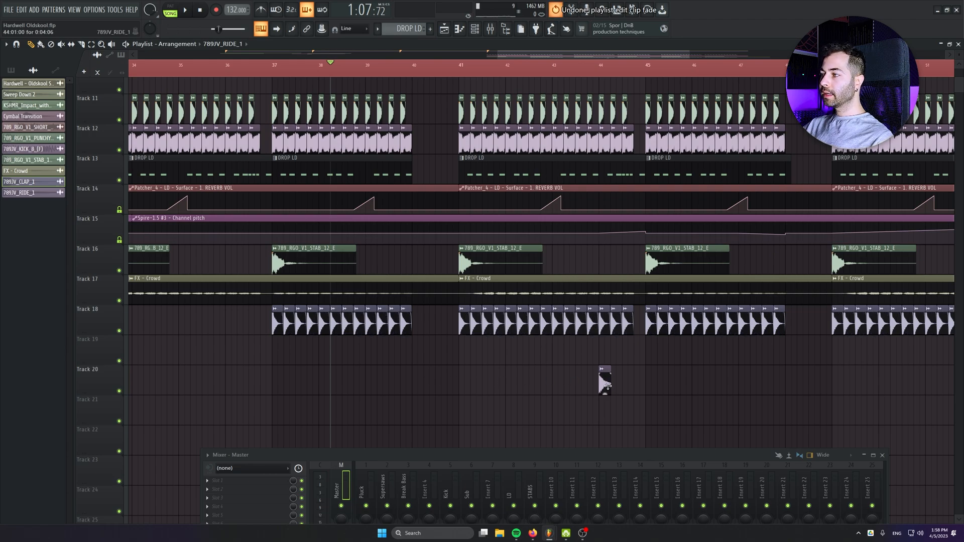
Place the 789JV_RIDE_1 sample on Track 19 at bar 41, shorten it to one beat and repeat it on each beat.
ctrl+scroll(467, 342, up, 4)
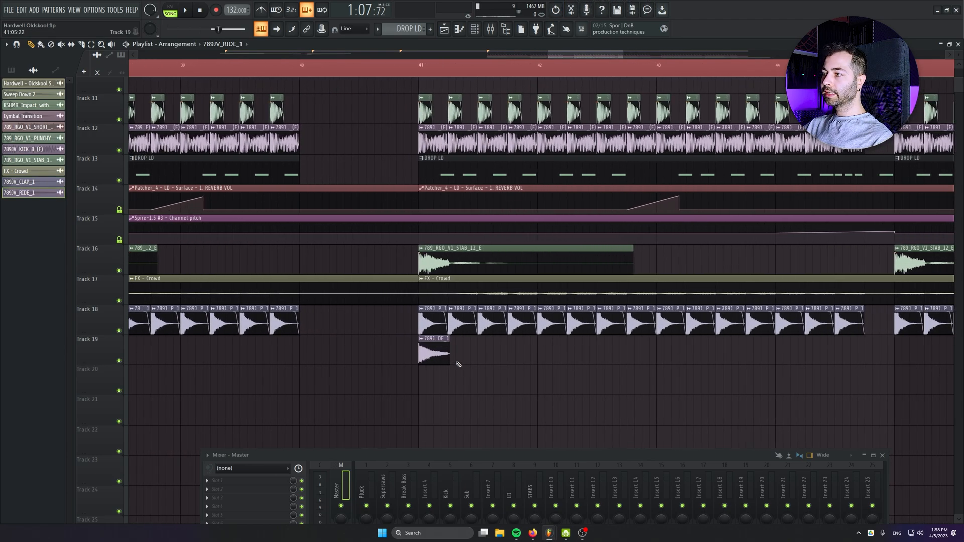
ctrl+scroll(459, 360, up, 2)
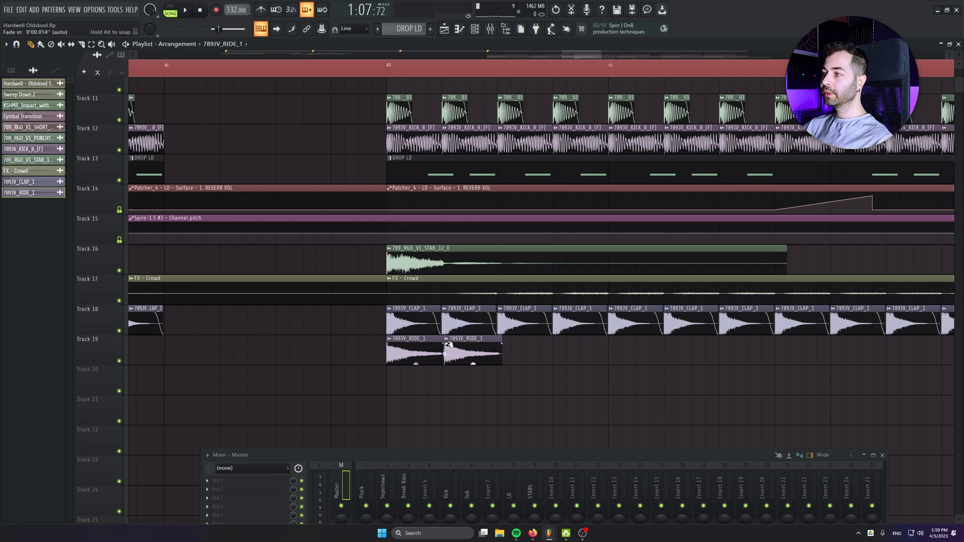
key(ctrl+z)
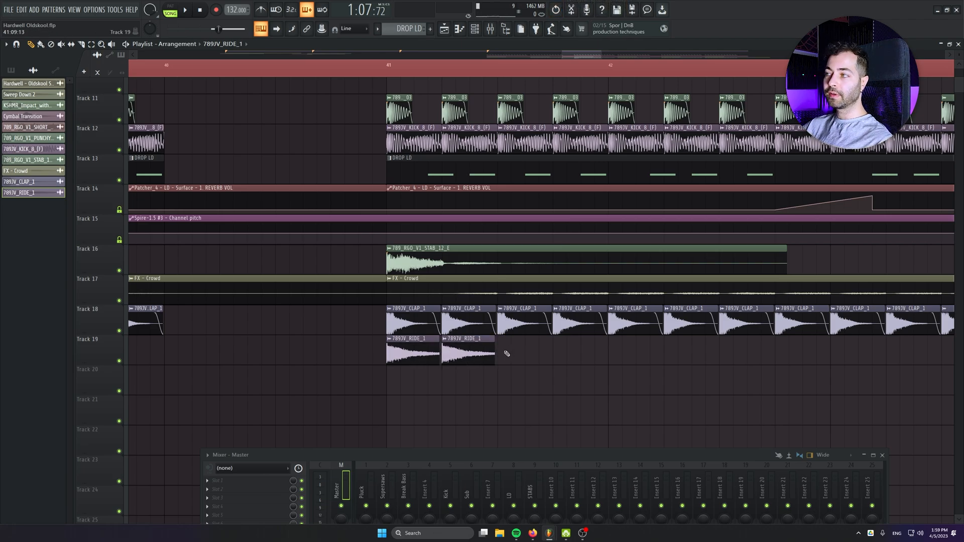
click(506, 354)
click(574, 352)
Duplicate the ride clips along Track 19 from bar 41 to bar 45 and delete the last one before bar 45.
mouse_move(659, 353)
mouse_down()
mouse_move(414, 356)
mouse_move(652, 354)
mouse_move(638, 355)
mouse_up()
drag(852, 355, 413, 360)
drag(660, 355, 695, 357)
key(ctrl+z)
drag(482, 353, 703, 351)
drag(703, 352, 925, 353)
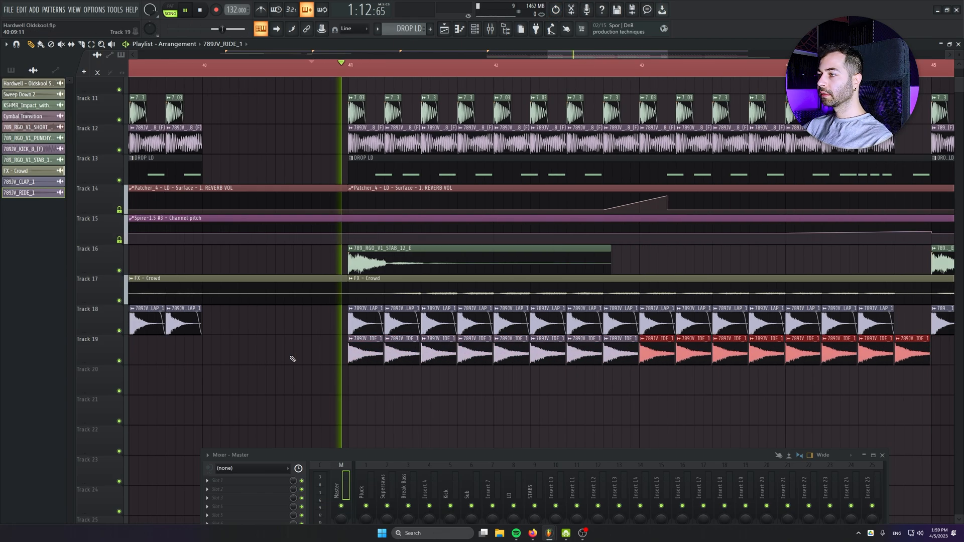
scroll(292, 359, down, 3)
key(ctrl+d)
right_click(602, 351)
Lower the ride's channel volume and copy the ride group to bar 45 on Track 19.
double_click(578, 353)
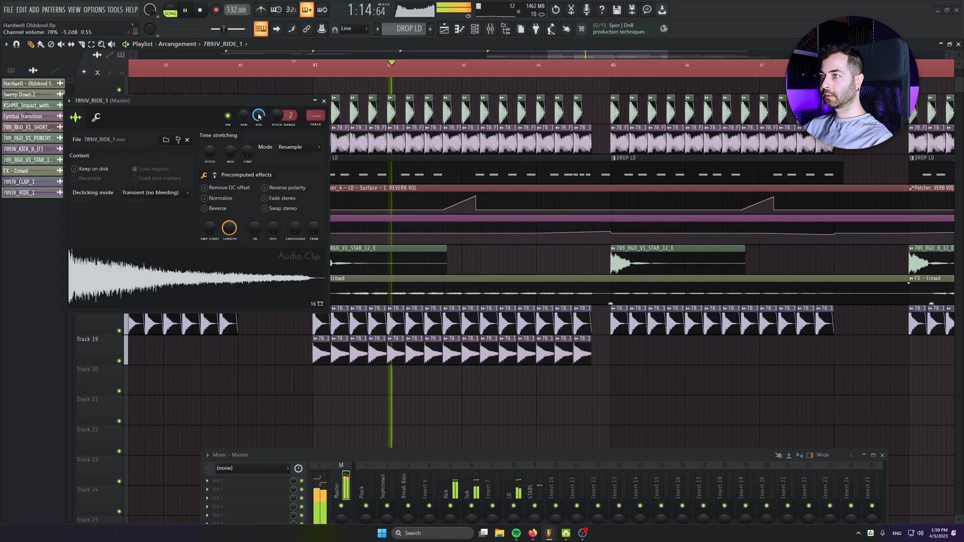
drag(259, 116, 259, 140)
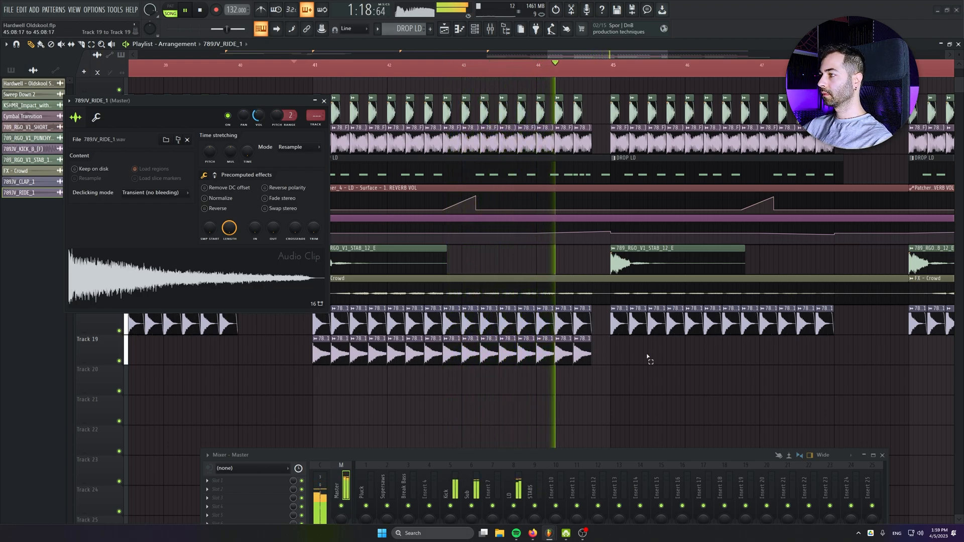
mouse_move(648, 357)
mouse_down()
mouse_move(319, 355)
mouse_move(656, 363)
mouse_move(643, 359)
mouse_up()
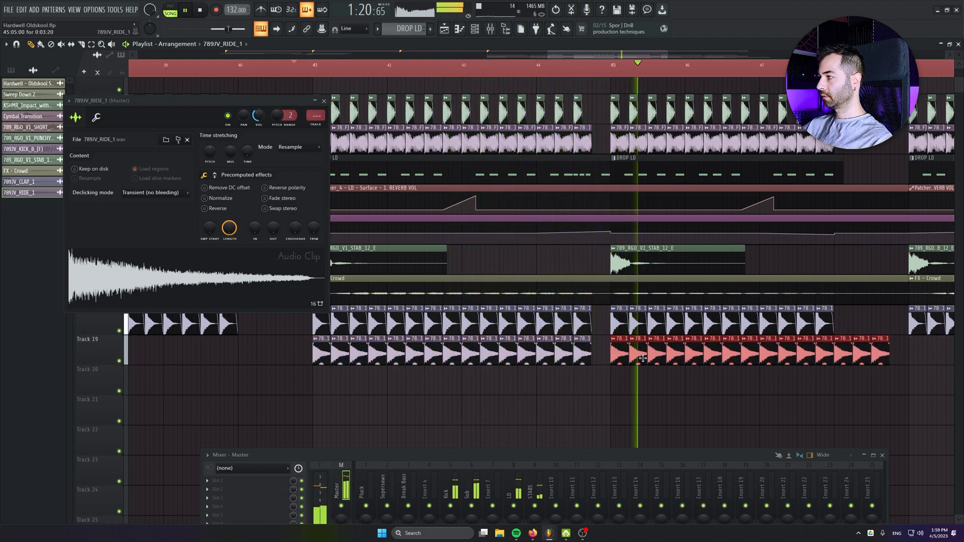
key(space)
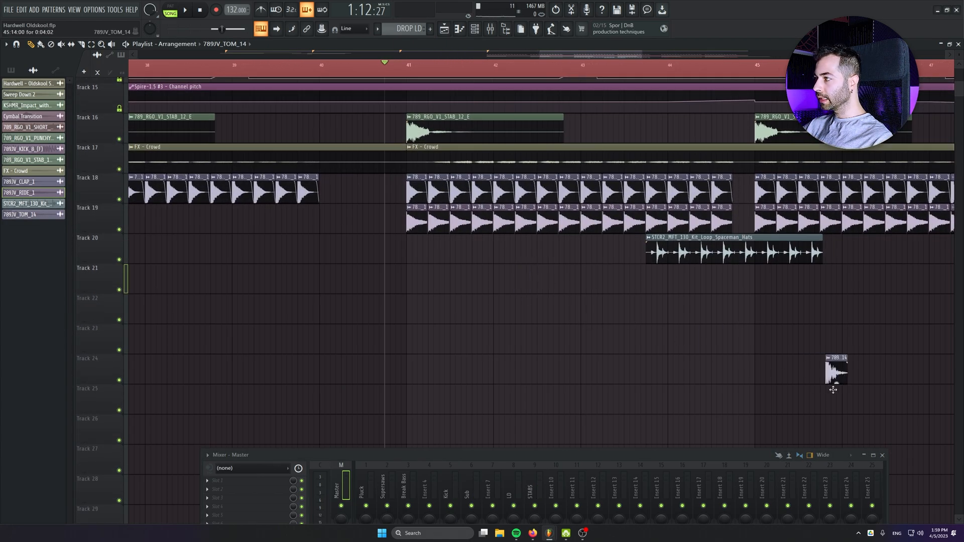
Move the Spaceman_Hats loop to bar 41 on Track 20 and set its channel volume to about 41%.
drag(716, 259, 487, 261)
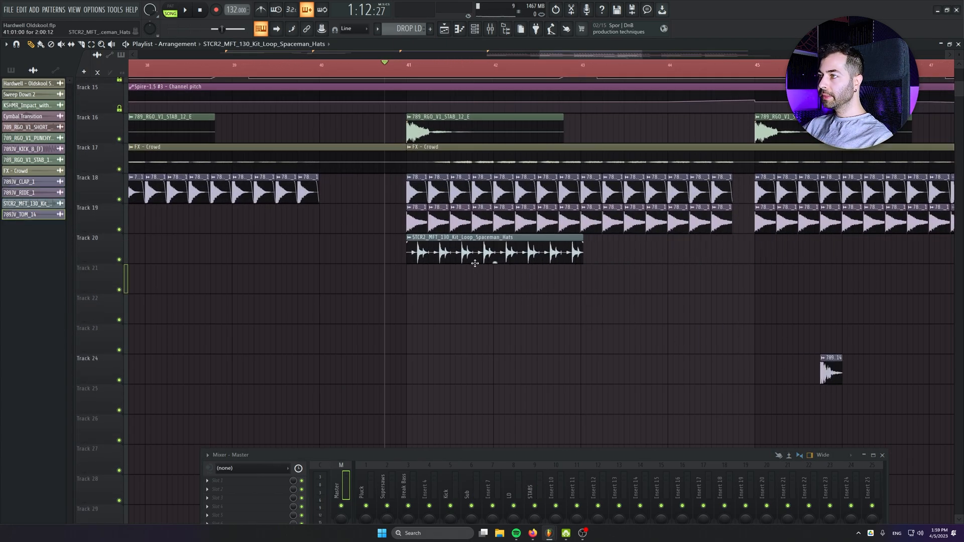
double_click(474, 243)
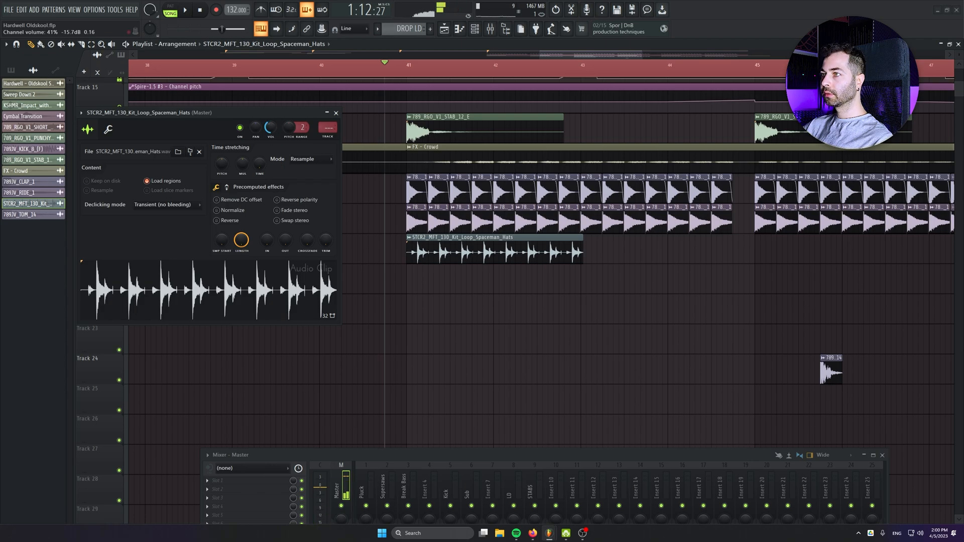
Autodetect the Spaceman_Hats loop's tempo to time-stretch it to the project.
right_click(256, 168)
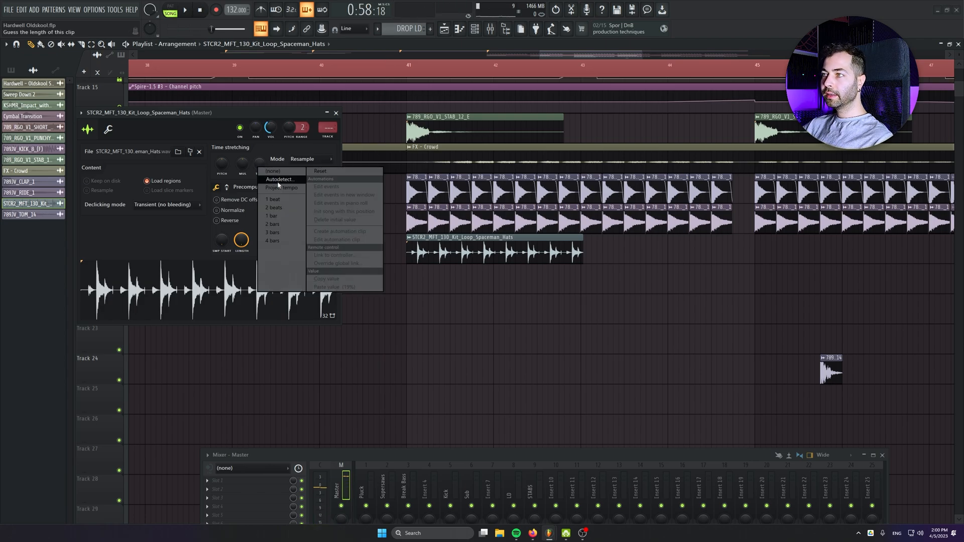
click(278, 184)
click(484, 269)
click(336, 113)
Repeat the hats loop along Track 20 in the sections from bars 41, 45, 49 and 53, trimmed to match the claps.
click(583, 253)
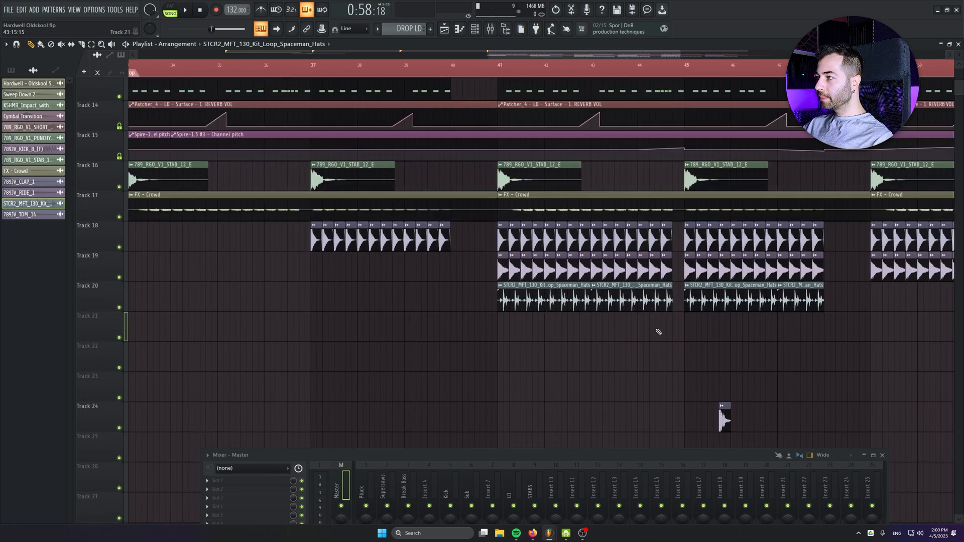
scroll(672, 314, right, 5)
drag(683, 295, 642, 311)
Move the 789JV_TOM_14 clip up to Track 21, directly below the hats loops.
click(715, 387)
drag(456, 415, 501, 362)
scroll(486, 384, down, 4)
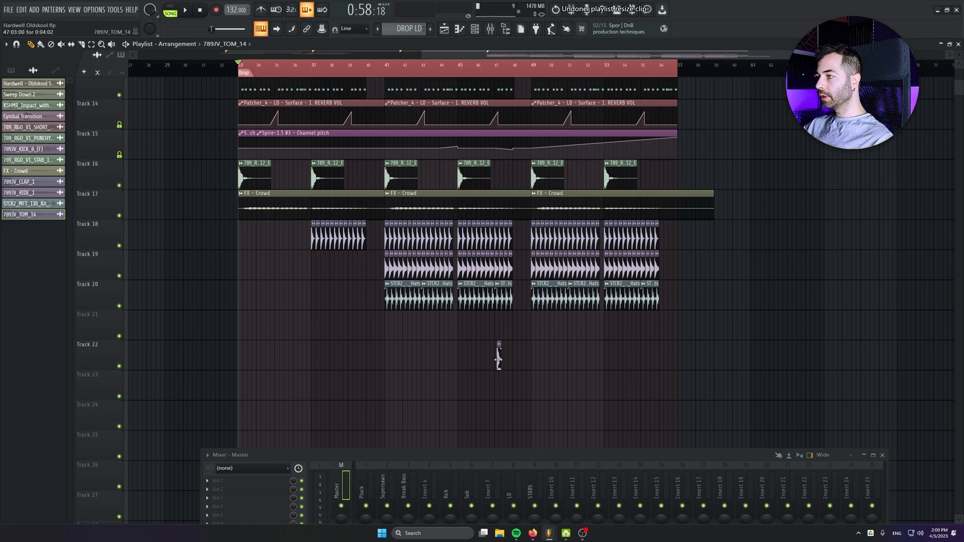
double_click(397, 331)
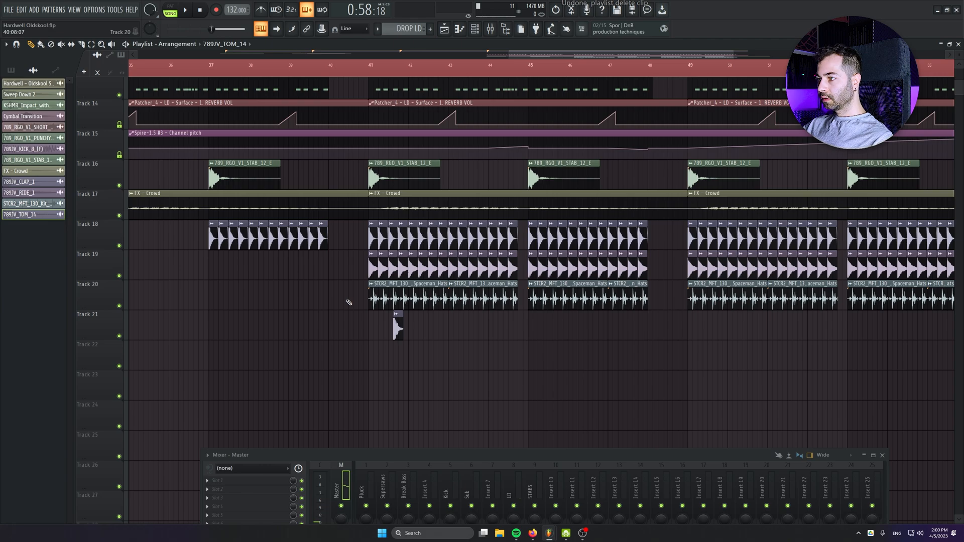
Delete the hats loops in the sections starting at bars 41 and 45 on Track 20.
right_click(427, 299)
right_click(472, 302)
right_click(567, 300)
right_click(620, 300)
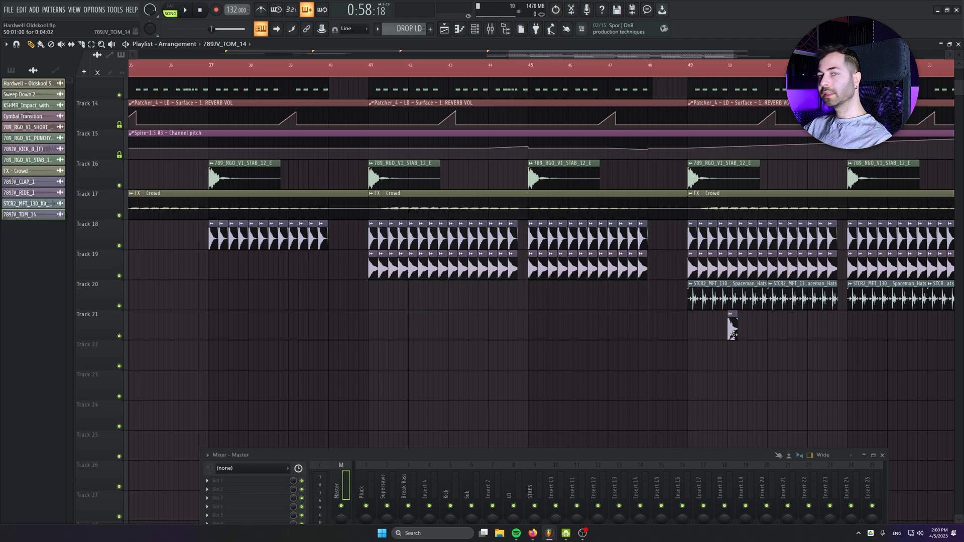
Align the tom clip with the first DROP LD note of bar 49 and move its track up to Track 14, below DROP LD.
ctrl+scroll(732, 334, up, 4)
scroll(576, 333, up, 3)
ctrl+scroll(428, 360, up, 3)
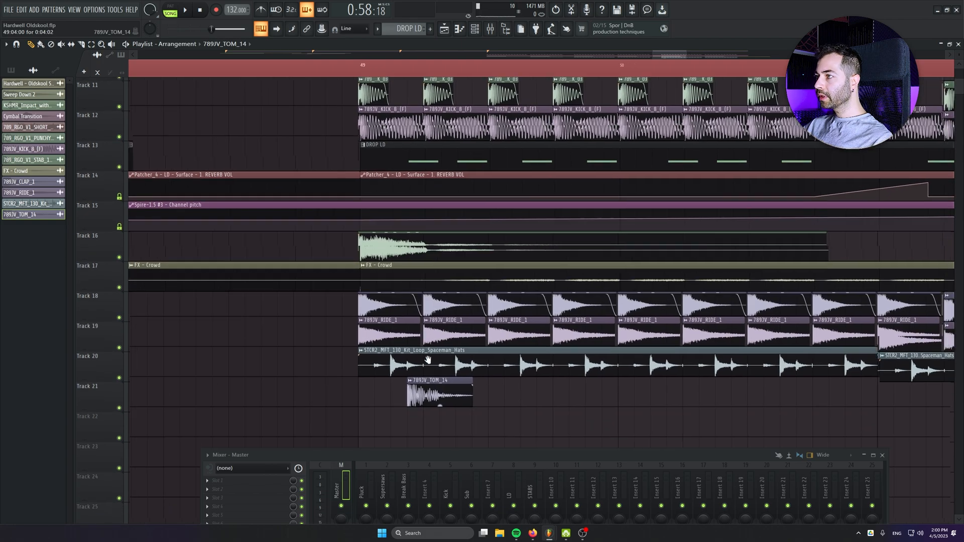
drag(428, 360, 415, 331)
shift+scroll(119, 368, up, 7)
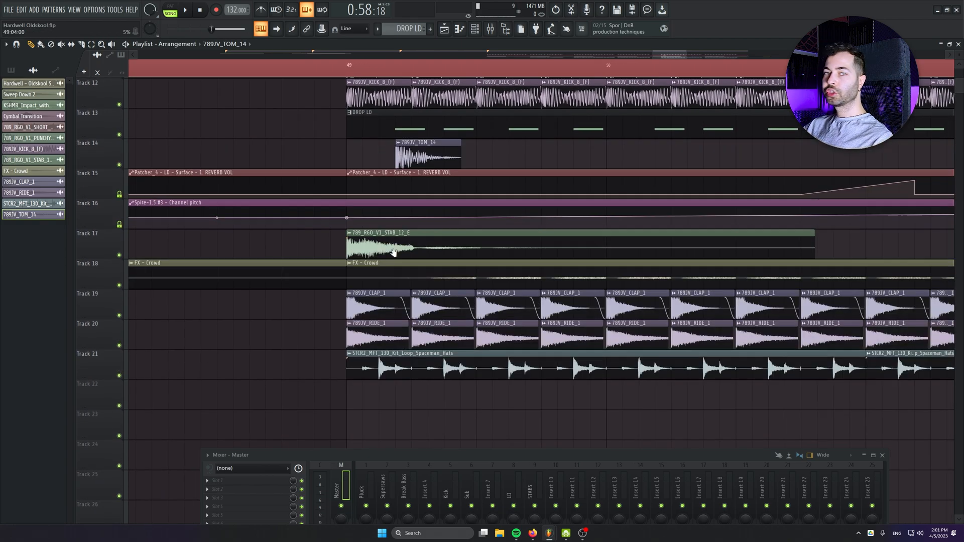
Shorten the tom clip, add another on the next DROP LD note in bar 49, and play from bar 49.
scroll(427, 259, up, 3)
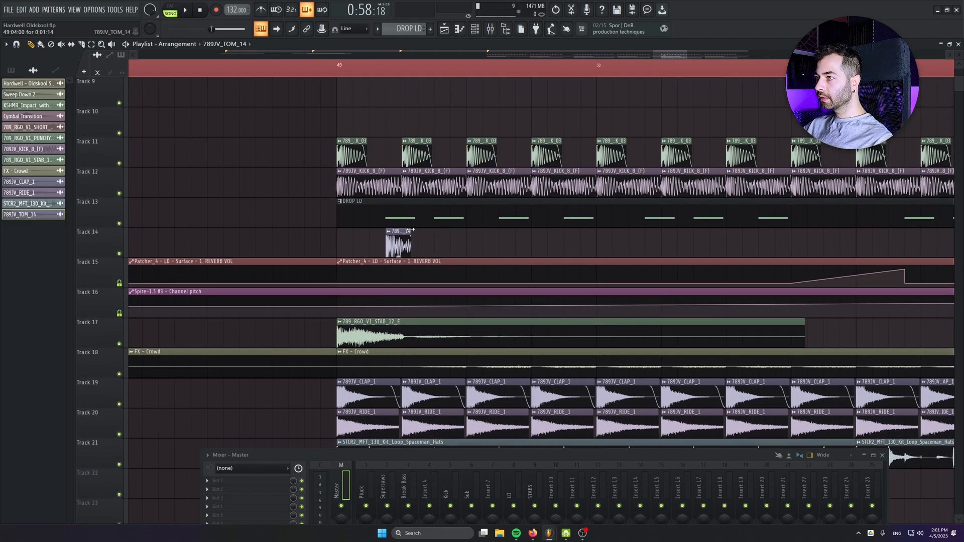
ctrl+scroll(427, 231, up, 3)
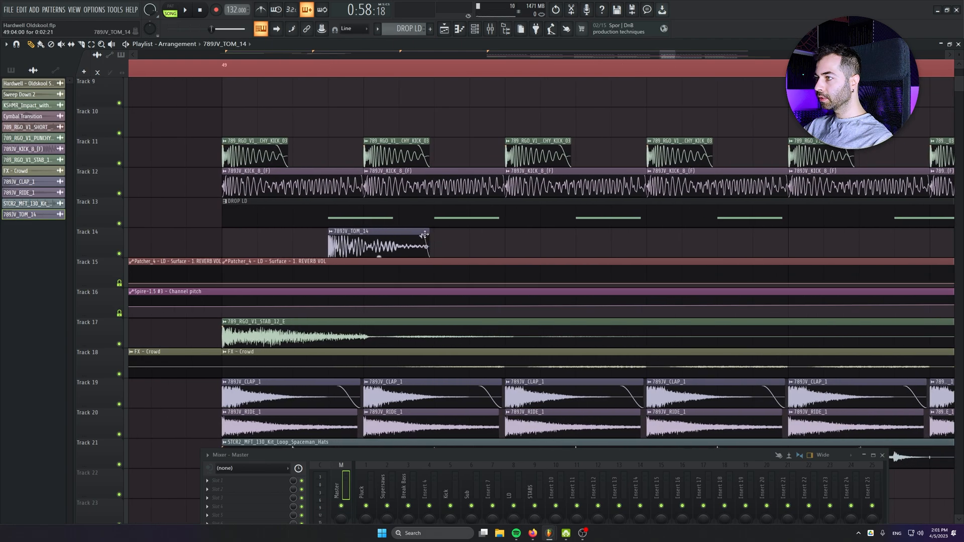
click(222, 66)
key(space)
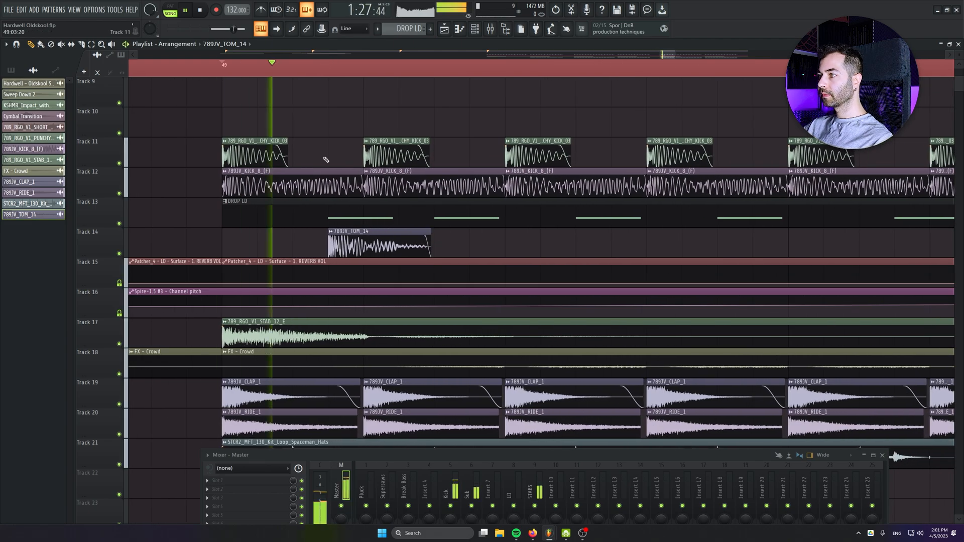
key(space)
click(441, 243)
key(space)
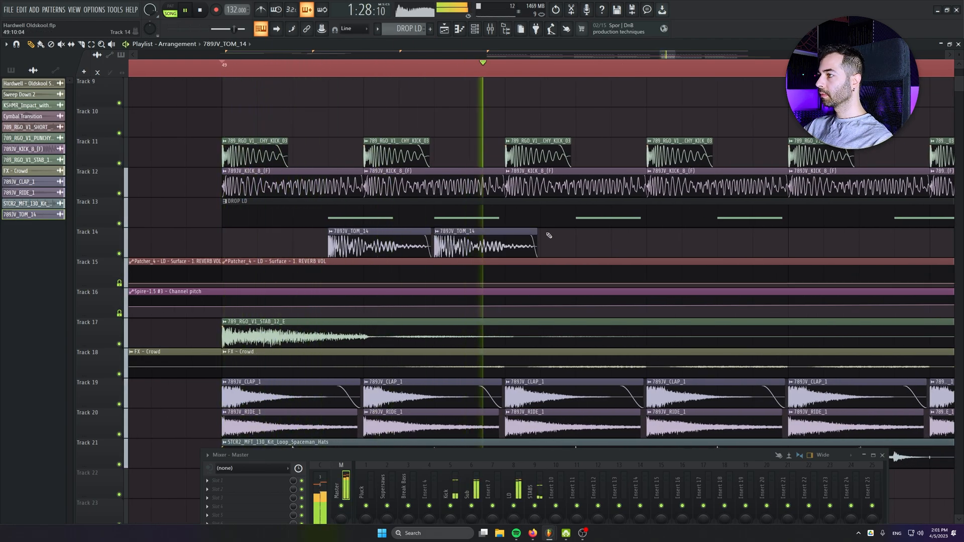
key(space)
Duplicate the tom pattern along Track 14 to cover bars 49 to 57, following the DROP LD notes.
ctrl+drag(549, 236, 388, 240)
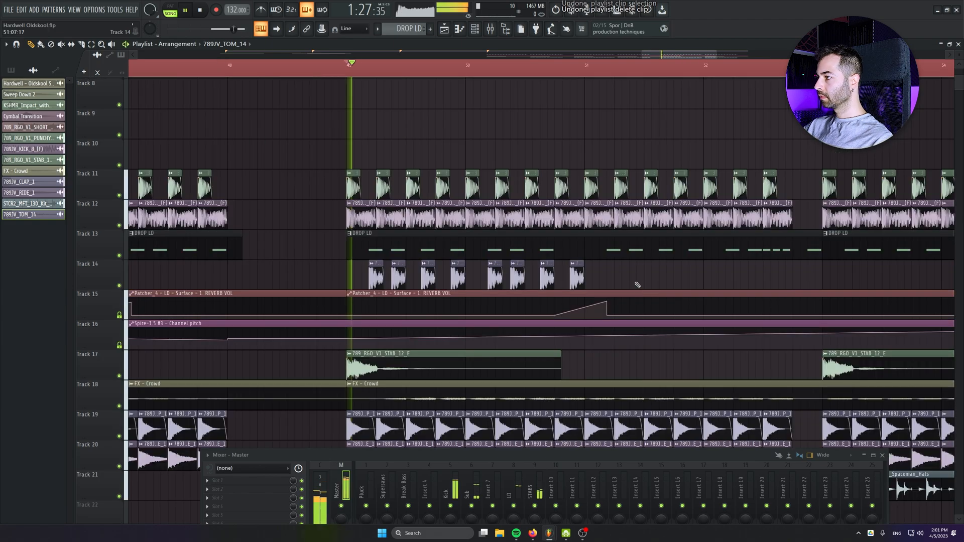
key(space)
shift+drag(367, 290, 605, 291)
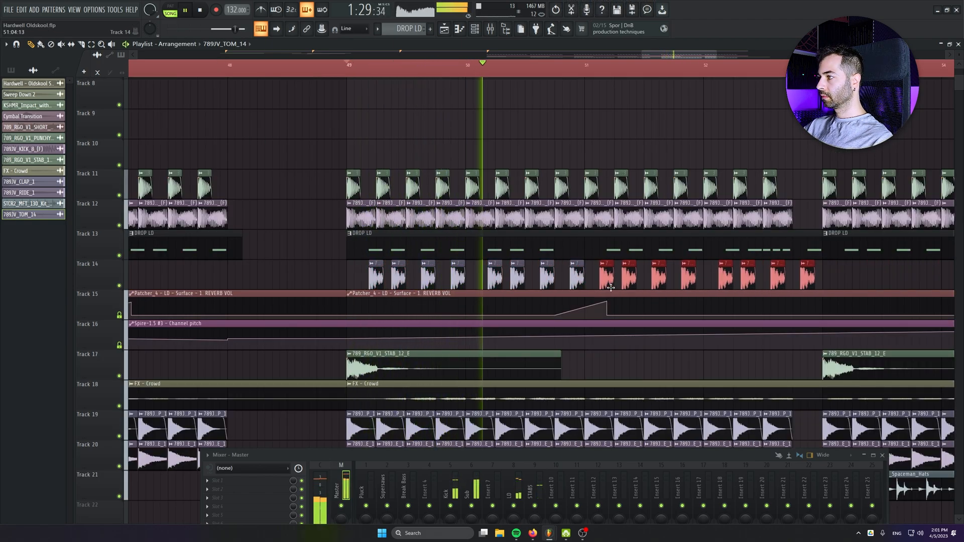
key(space)
drag(831, 277, 444, 309)
key(space)
Delete the surplus tom clips in the drum gaps before bar 53 and after bar 56 on Track 14.
right_click(458, 284)
right_click(666, 286)
key(ctrl+z)
right_click(696, 289)
right_click(848, 295)
right_click(820, 298)
right_click(799, 301)
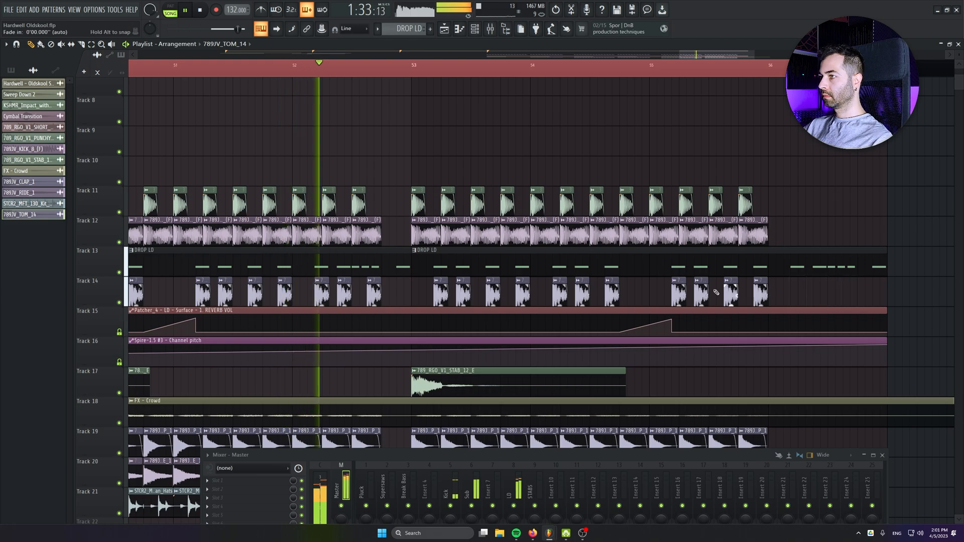
Delete the last tom clip in bar 52 on Track 14 and play the last part of the drop.
scroll(369, 315, up, 4)
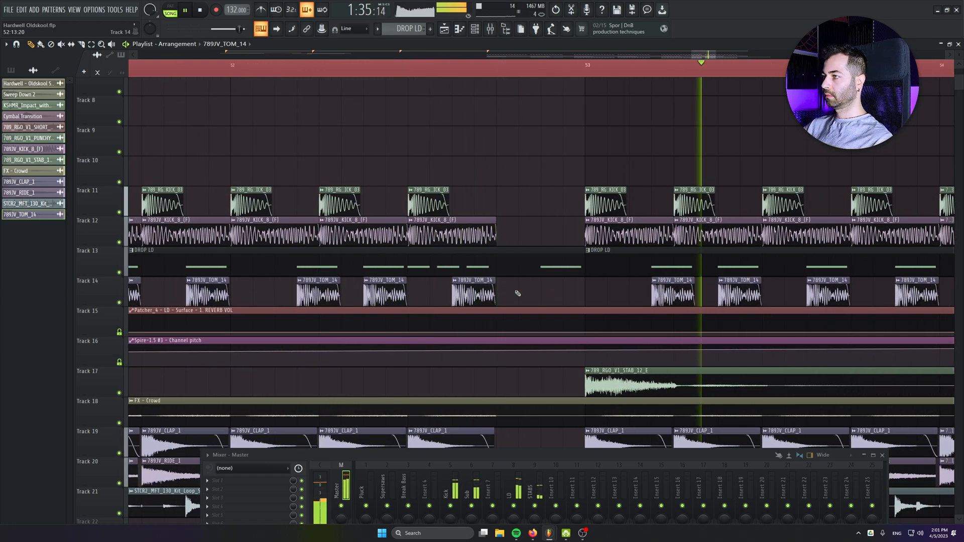
key(space)
scroll(491, 351, up, 5)
scroll(487, 331, down, 3)
scroll(482, 300, up, 3)
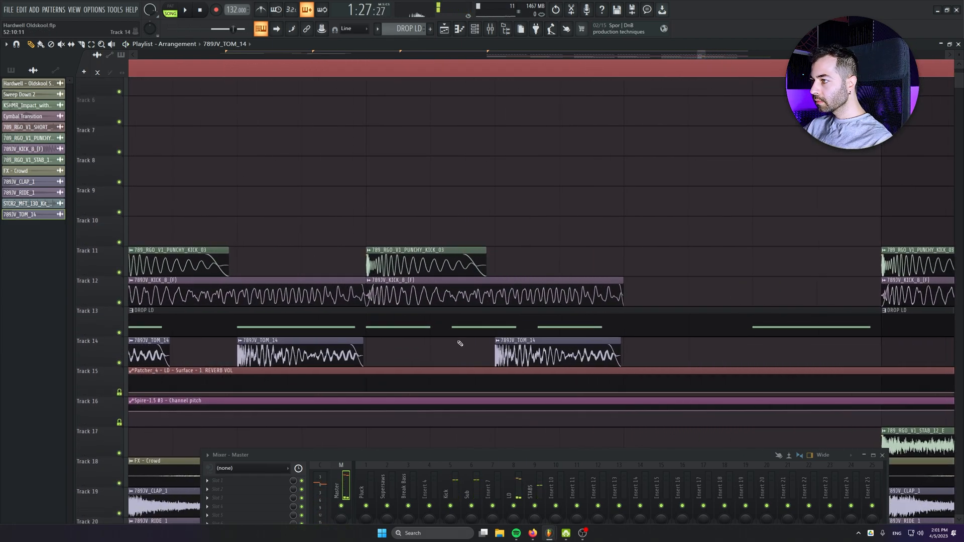
key(space)
right_click(515, 346)
scroll(371, 345, down, 6)
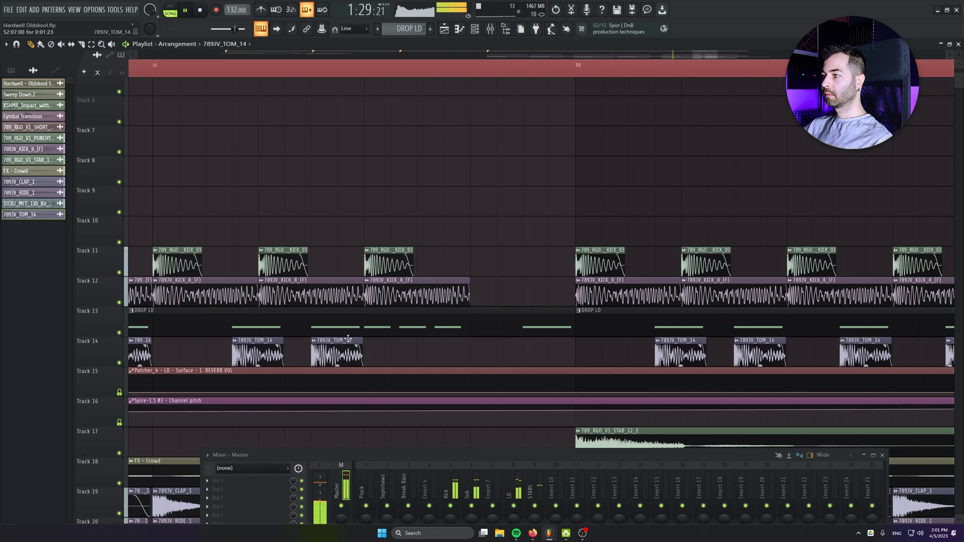
scroll(392, 340, down, 4)
scroll(402, 336, down, 5)
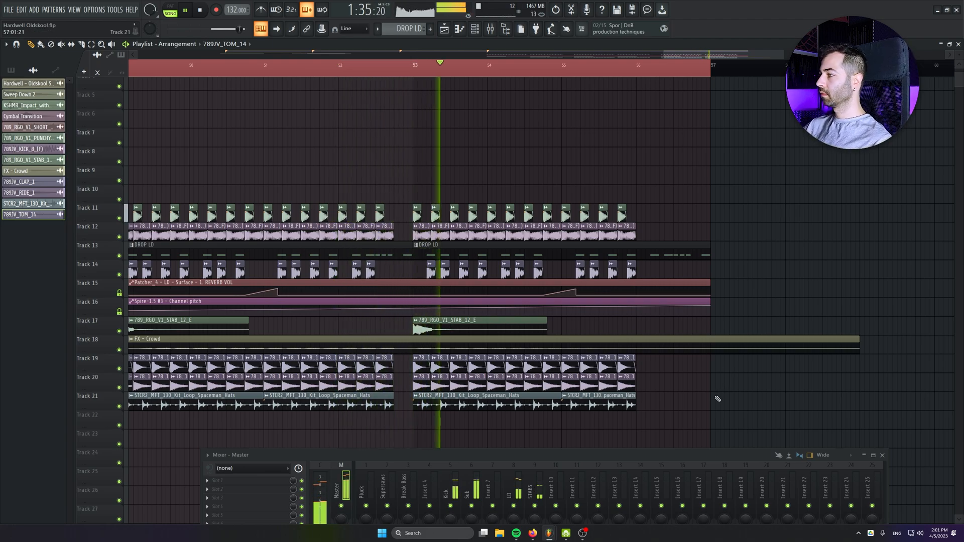
Route the TOM_14 sample to mixer insert 10 and load FabFilter Pro-Q 3 on that insert.
drag(779, 362, 808, 311)
scroll(753, 306, down, 3)
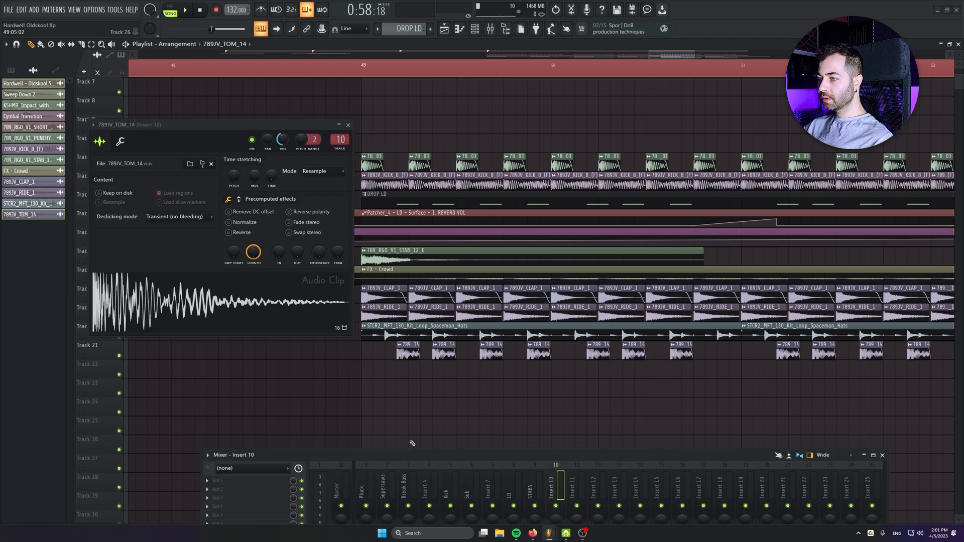
drag(412, 443, 406, 427)
click(220, 450)
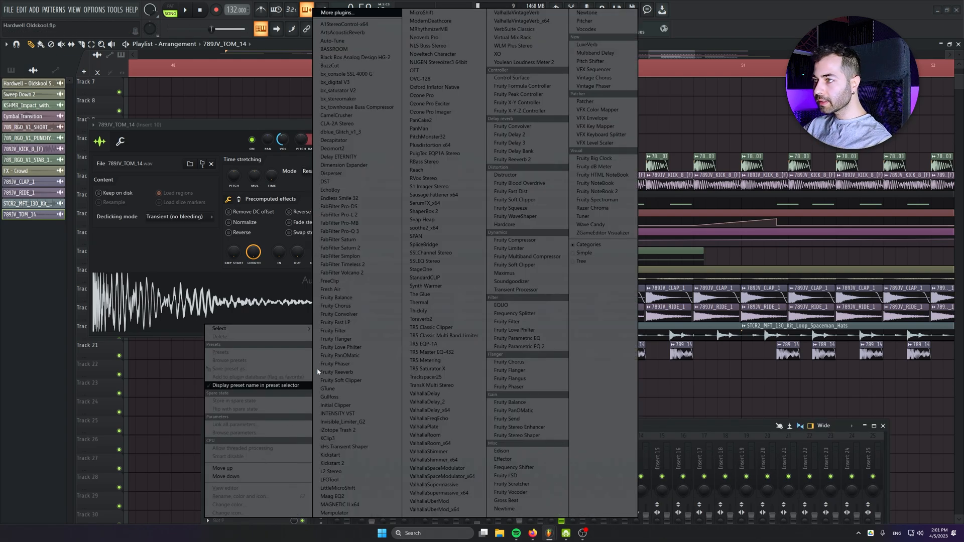
click(333, 239)
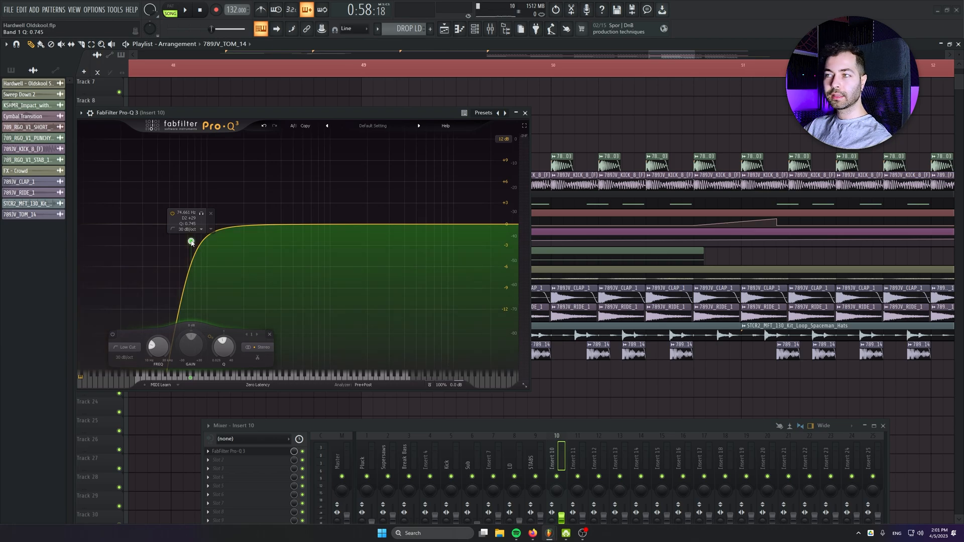
Low-cut the tom at about 90 Hz in Pro-Q 3 while playing from bar 49, and close the equalizer.
drag(191, 242, 200, 242)
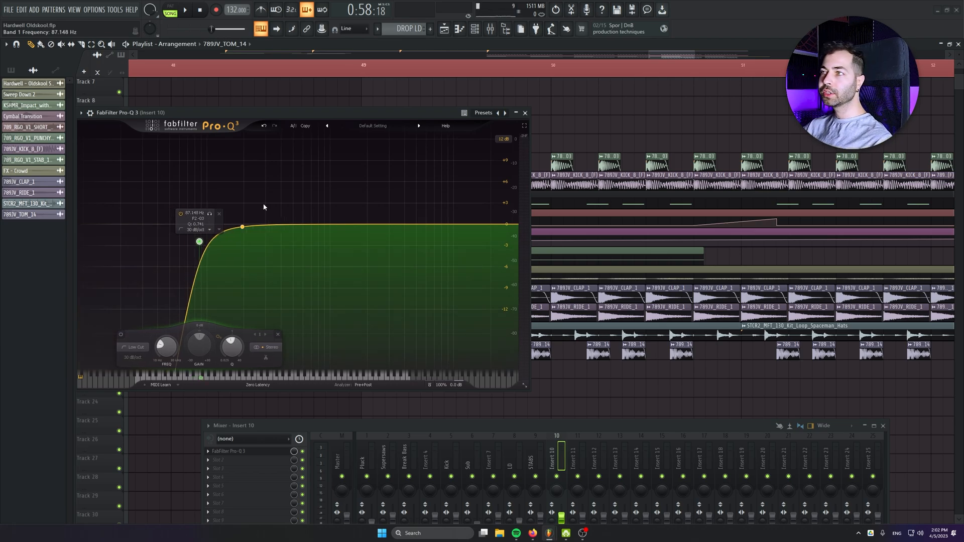
drag(300, 114, 447, 227)
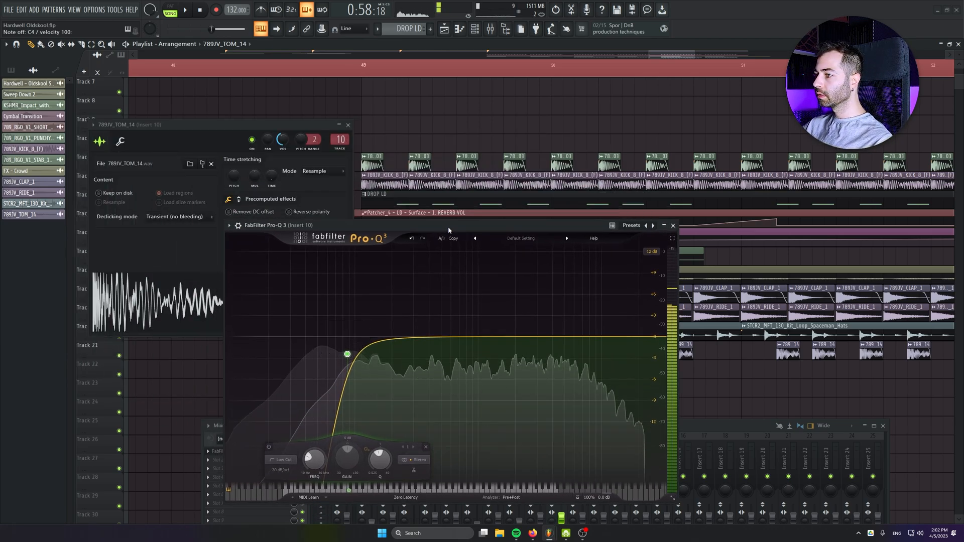
key(space)
drag(348, 355, 350, 355)
click(365, 66)
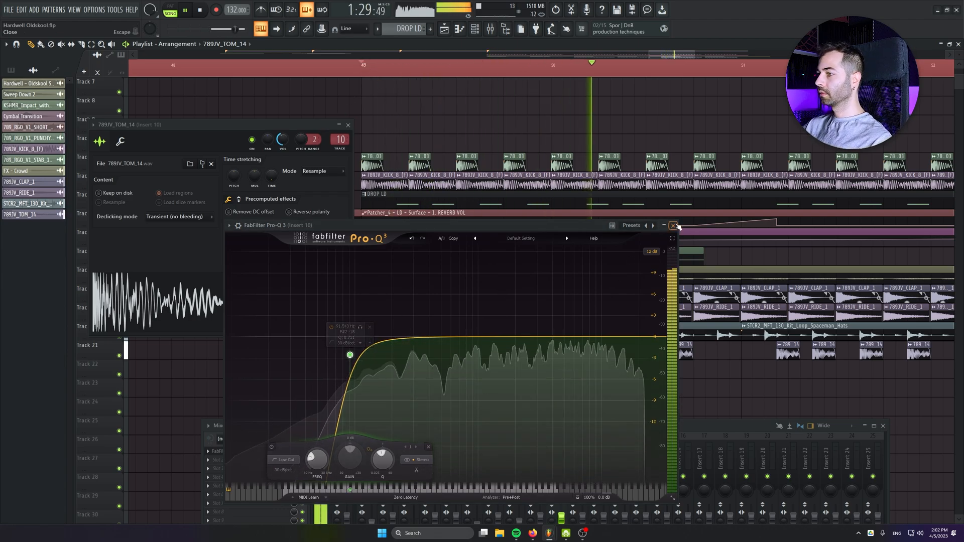
click(674, 226)
Inspect the Spaceman Hats loop's channel settings, close the mixer, and view the whole drop arrangement.
drag(558, 425, 504, 353)
double_click(454, 326)
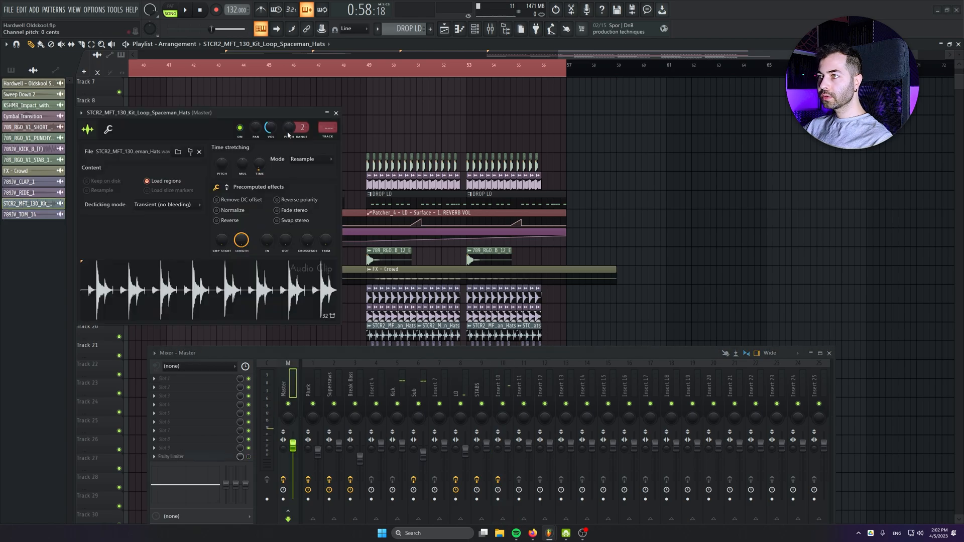
click(335, 112)
drag(626, 221, 813, 182)
scroll(813, 182, down, 1)
click(829, 353)
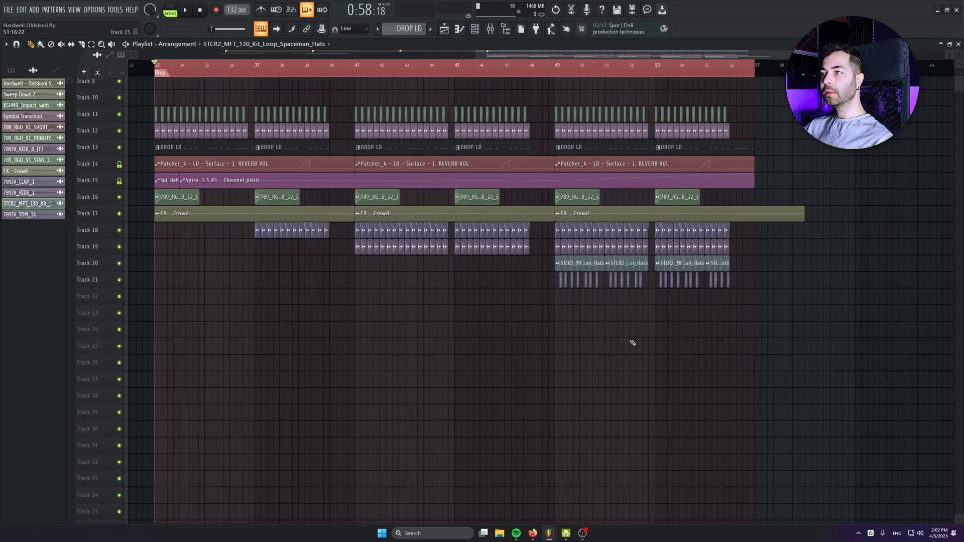
Lower the volume of the SHORT_FILL_07_128 clip in bar 36 to 48% and fit it to the project tempo with Autodetect.
drag(302, 81, 426, 193)
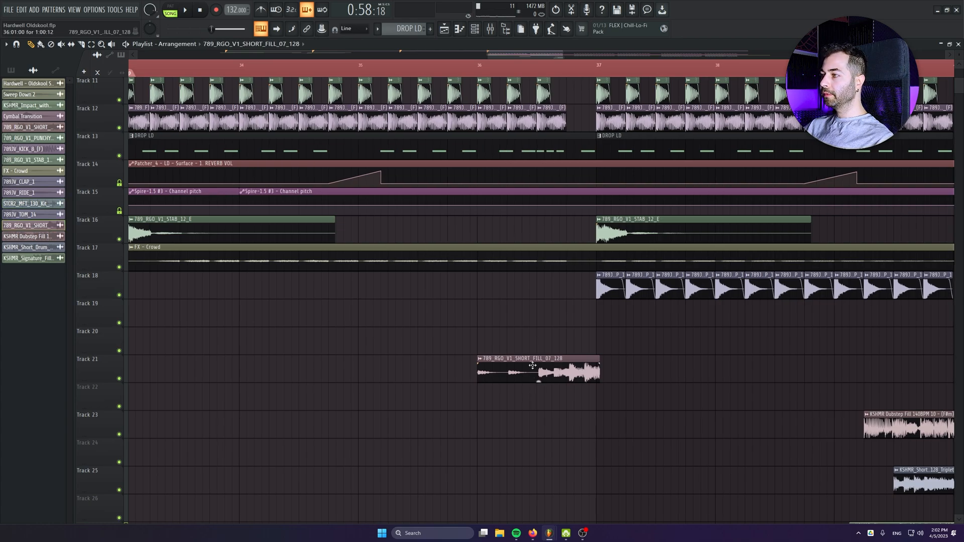
double_click(532, 365)
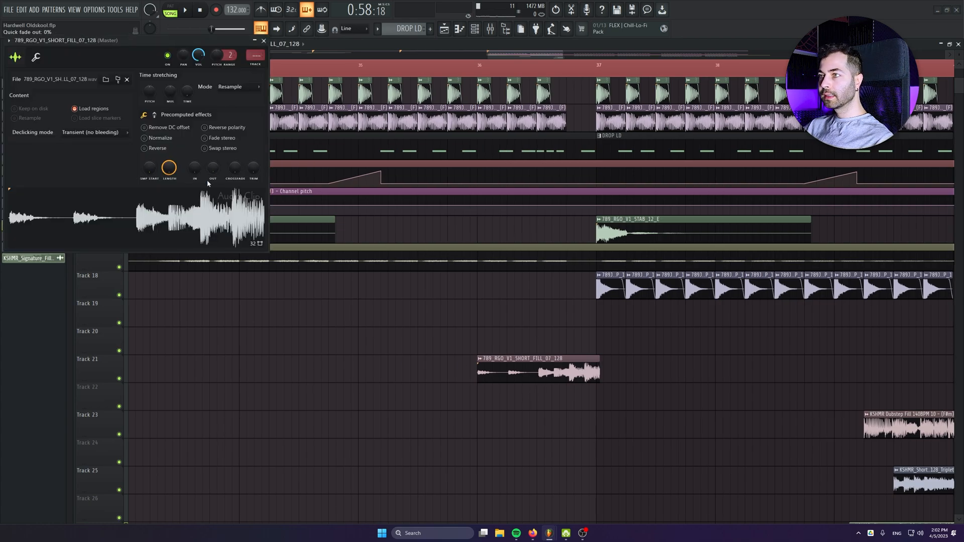
drag(194, 42, 292, 248)
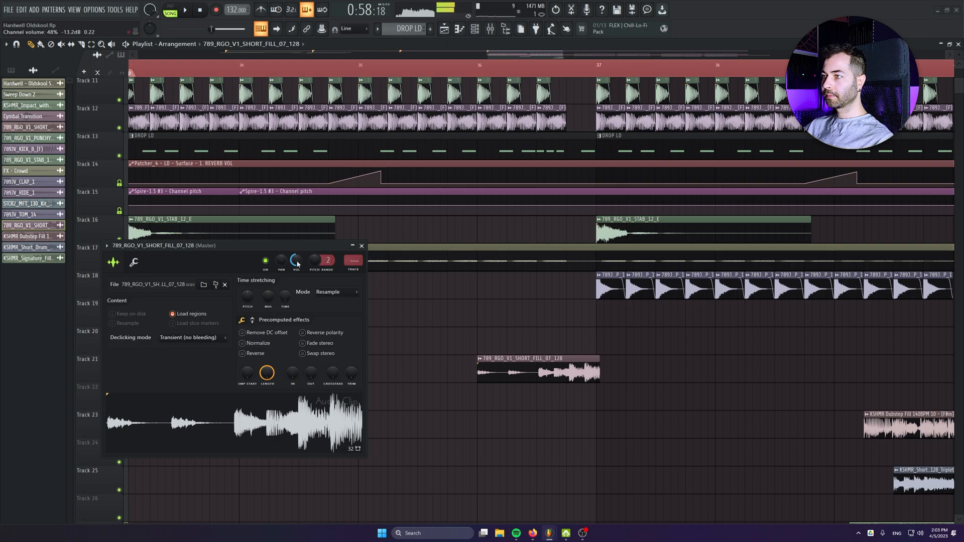
right_click(288, 297)
right_click(284, 295)
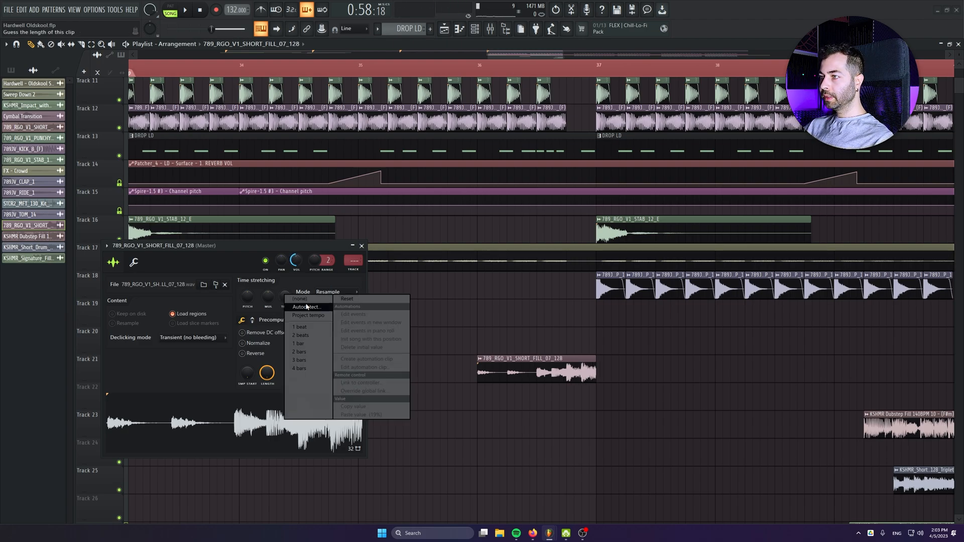
click(307, 306)
click(485, 363)
click(361, 246)
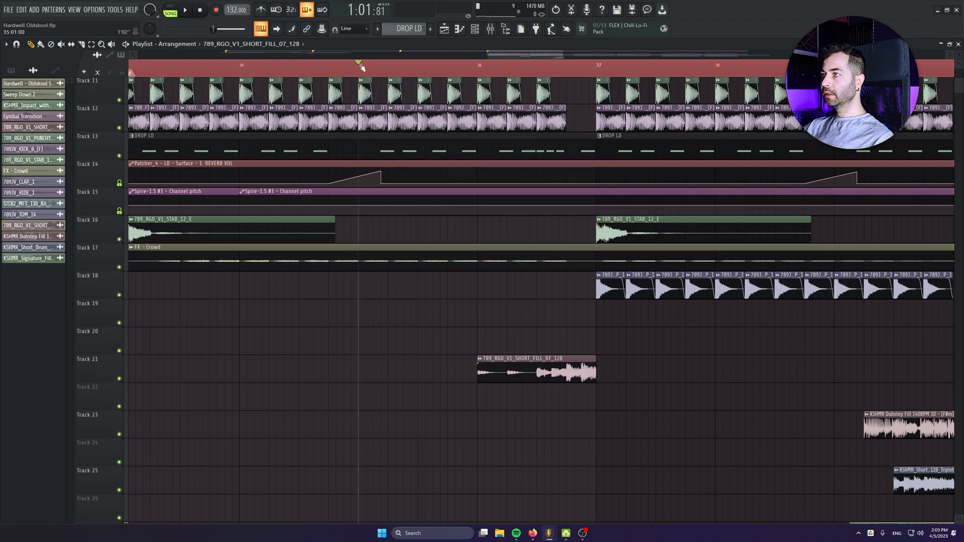
Trim the start of the short fill to keep only the last two beats of bar 36, and lower its volume to 40%.
scroll(646, 369, up, 3)
drag(220, 372, 367, 373)
key(space)
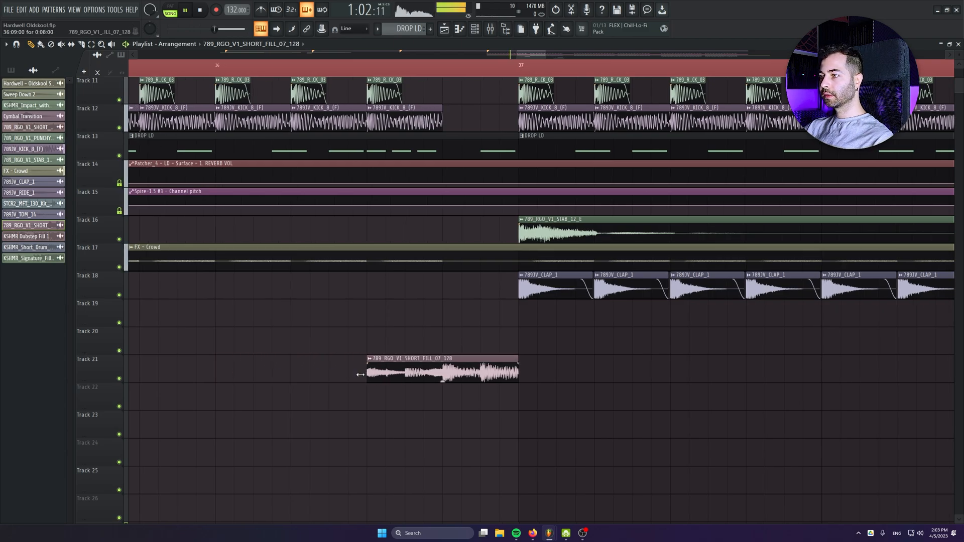
double_click(373, 370)
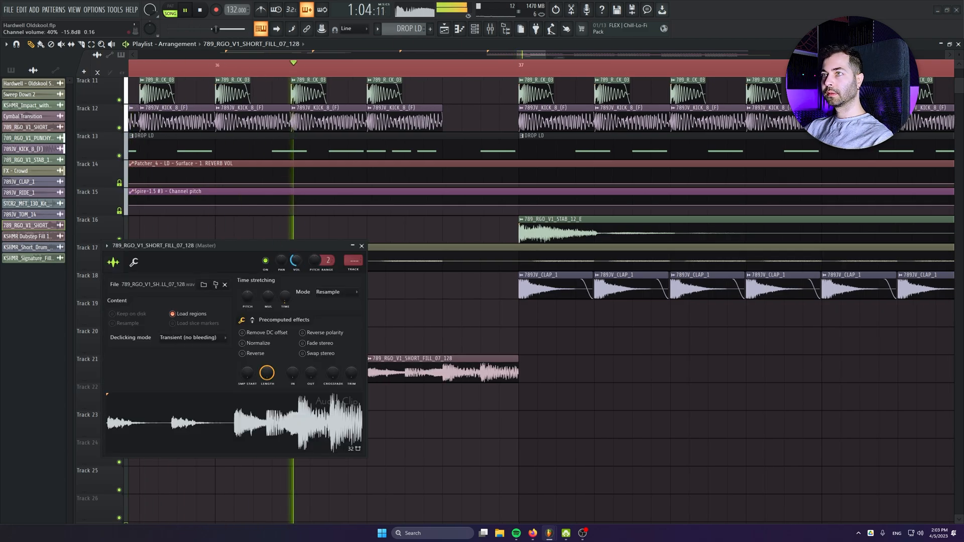
key(space)
key(space)
Move the KSHMR Dubstep and Signature fills to the start of bar 40 and the Short Drum Fill to its third beat, on Tracks 23 to 25.
drag(369, 373, 498, 360)
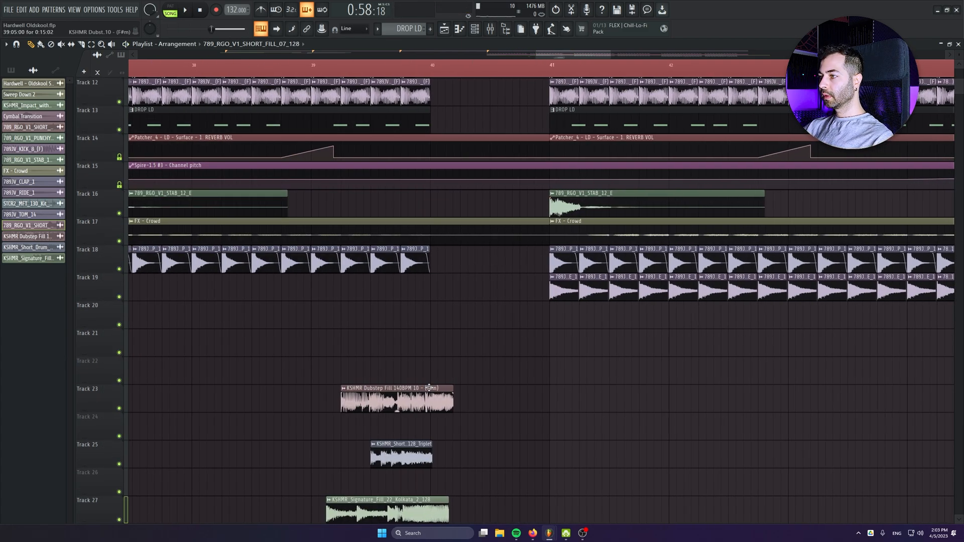
drag(429, 387, 471, 400)
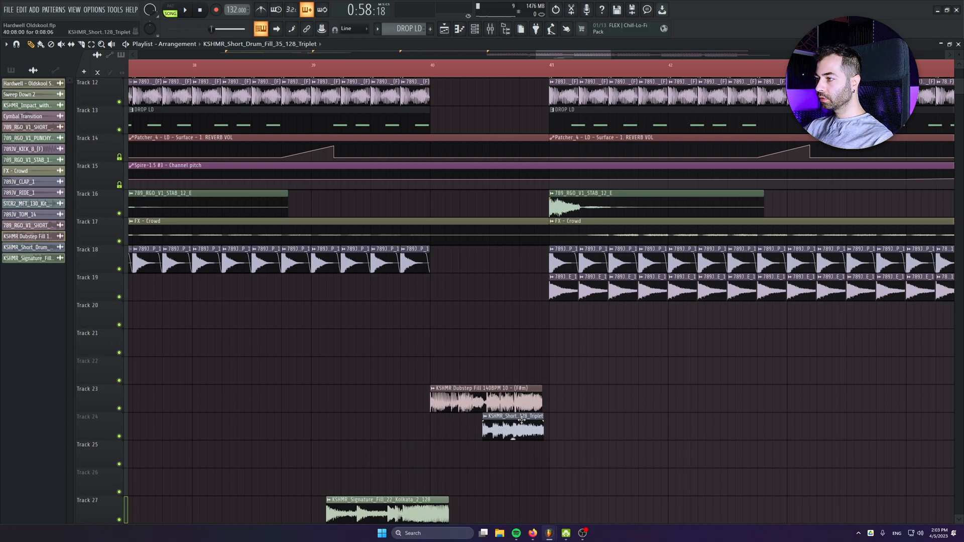
drag(400, 518, 502, 462)
scroll(485, 457, up, 4)
Solo Track 23, lower the KSHMR Dubstep Fill's volume, and stretch it in Auto mode to fill bar 40.
right_click(119, 408)
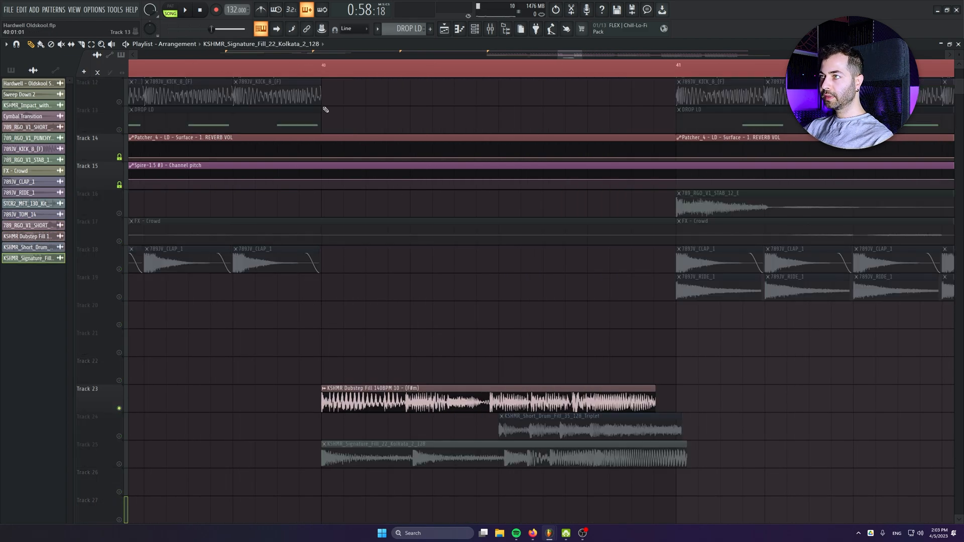
double_click(540, 405)
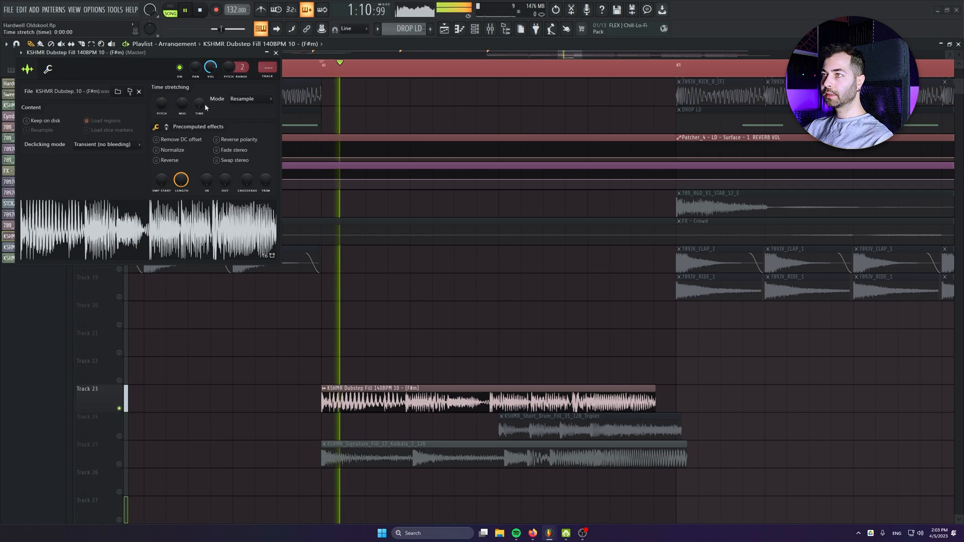
drag(211, 67, 211, 78)
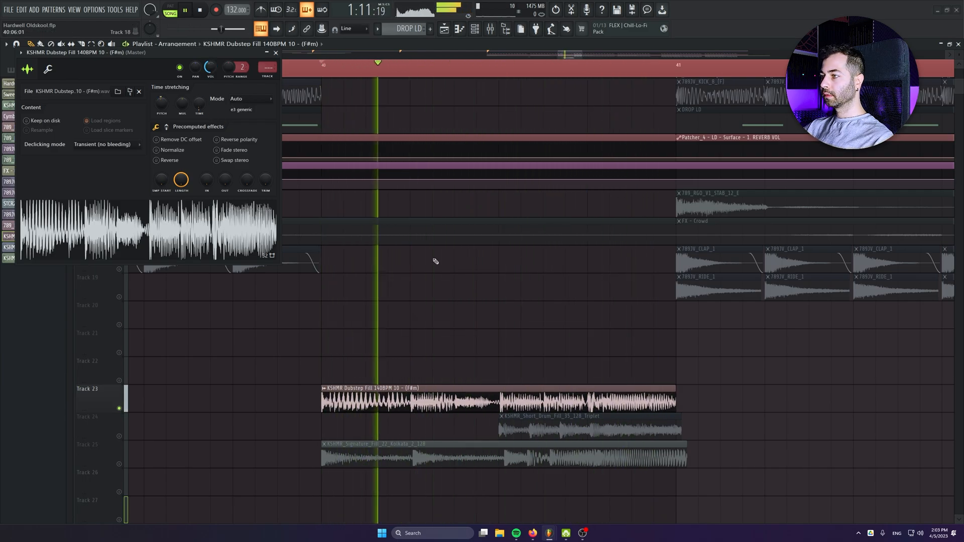
key(space)
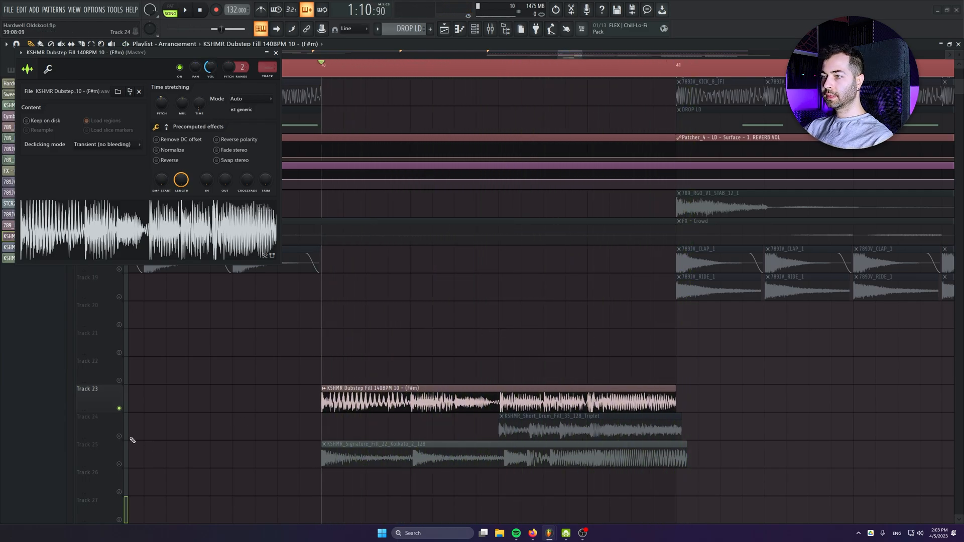
Solo Track 24 and stretch the KSHMR Short Drum Fill to the project tempo using its own BPM value.
right_click(119, 436)
key(space)
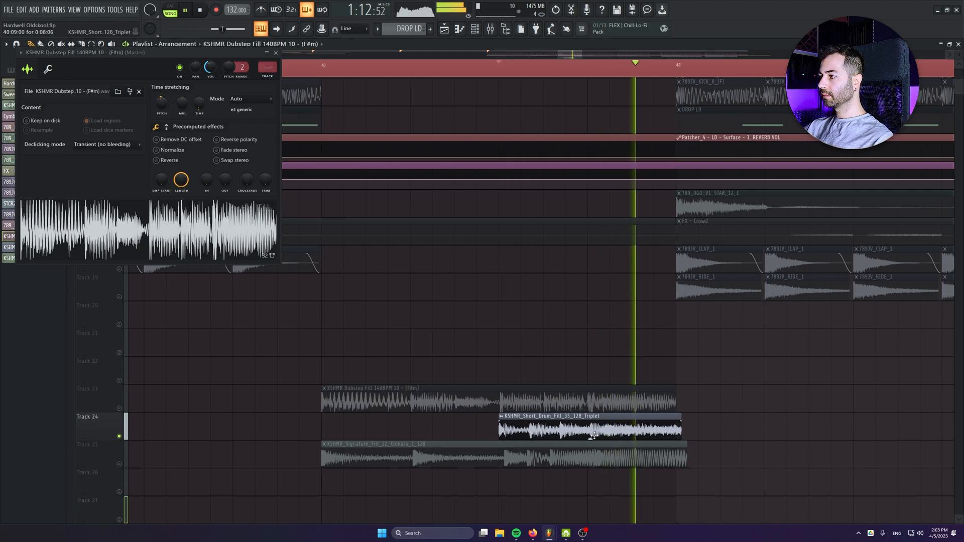
double_click(600, 427)
right_click(211, 115)
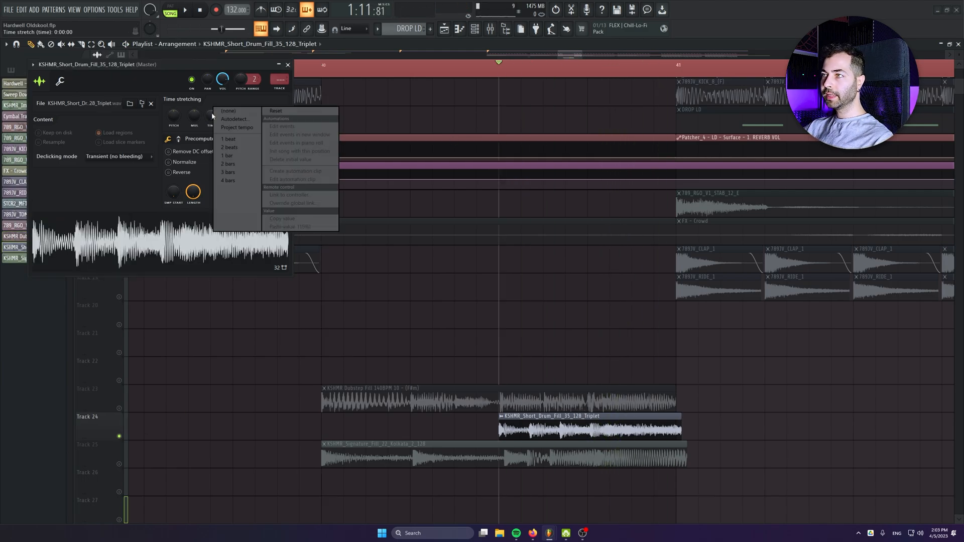
click(230, 127)
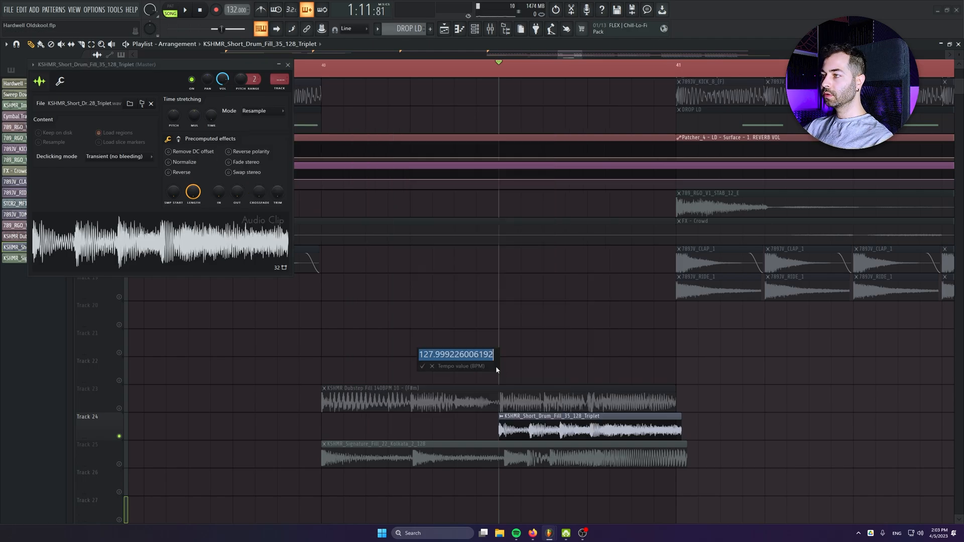
key(space)
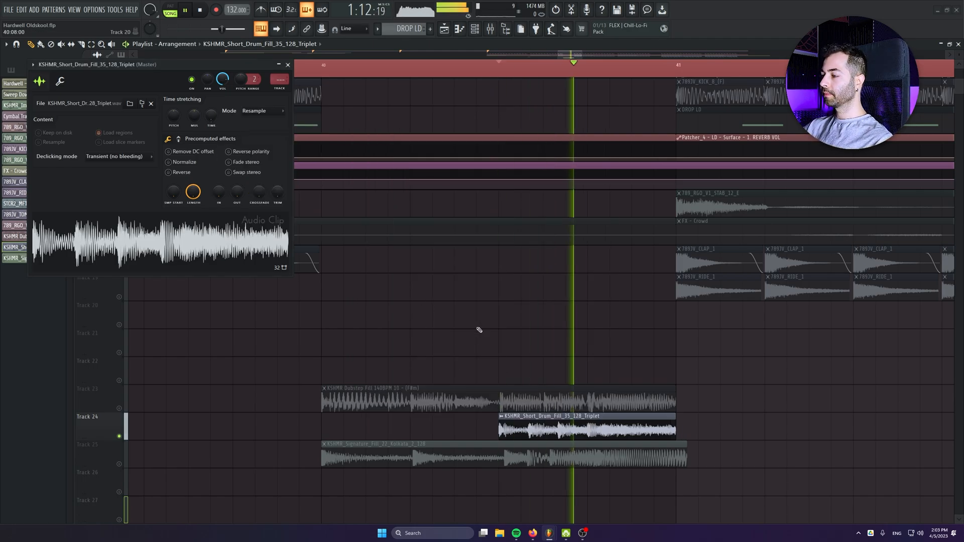
Lower the KSHMR Signature Fill's volume to 36% and stretch it to the project tempo using its own BPM value.
click(209, 247)
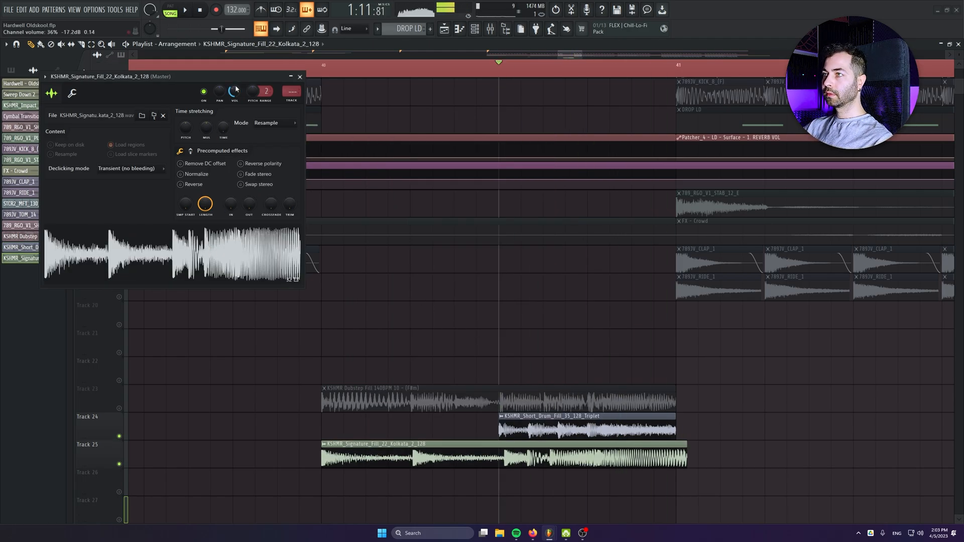
right_click(226, 126)
click(244, 139)
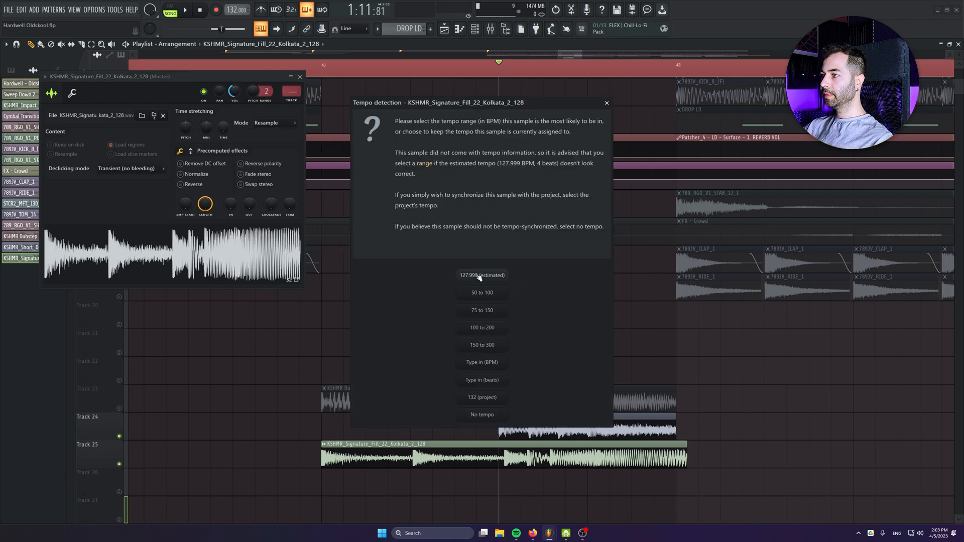
click(481, 362)
key(Return)
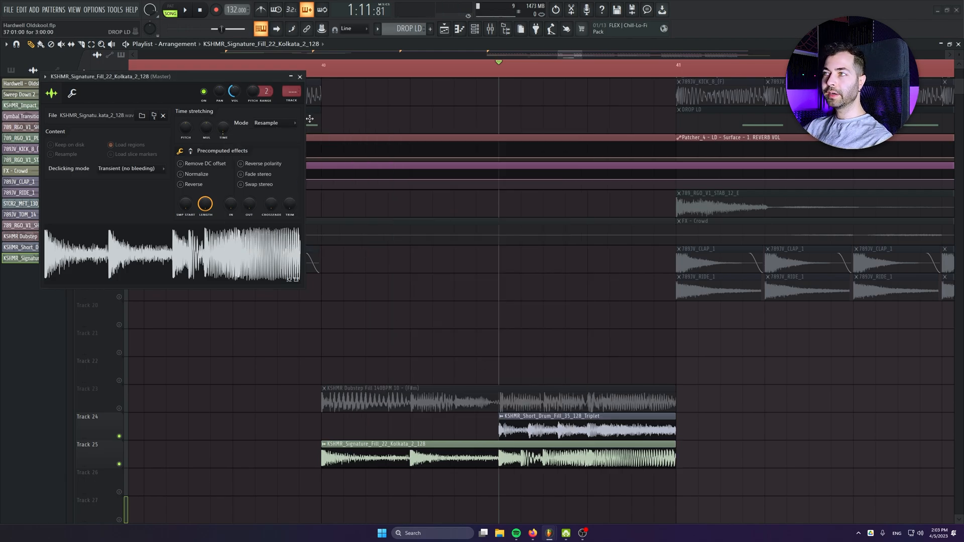
click(299, 78)
Unmute Track 23 and turn all the other muted playlist tracks back on.
drag(281, 217, 337, 198)
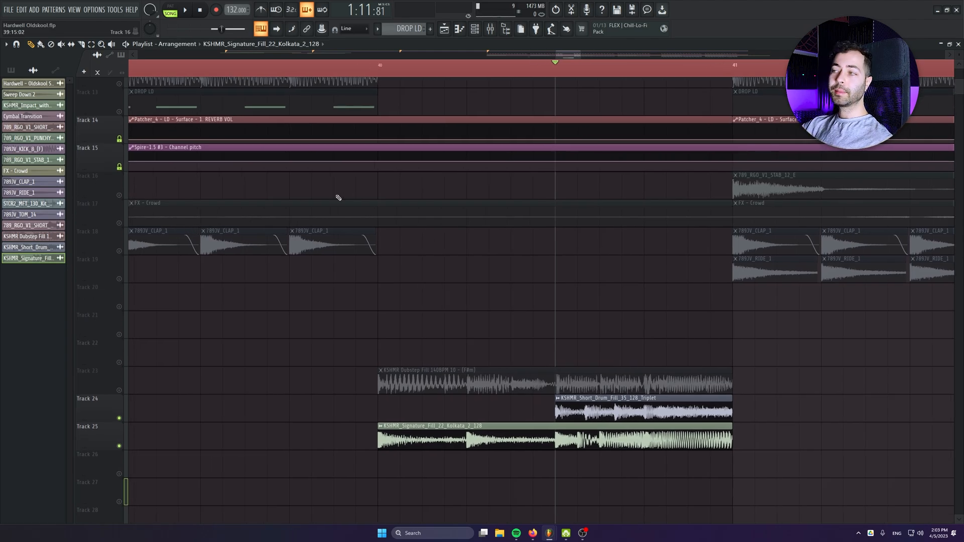
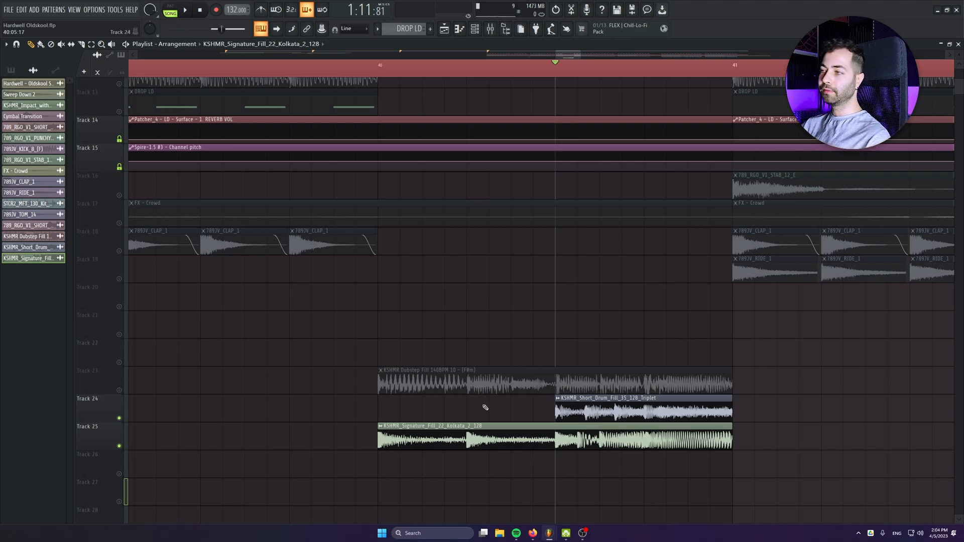
drag(485, 407, 314, 295)
click(119, 278)
drag(228, 193, 294, 261)
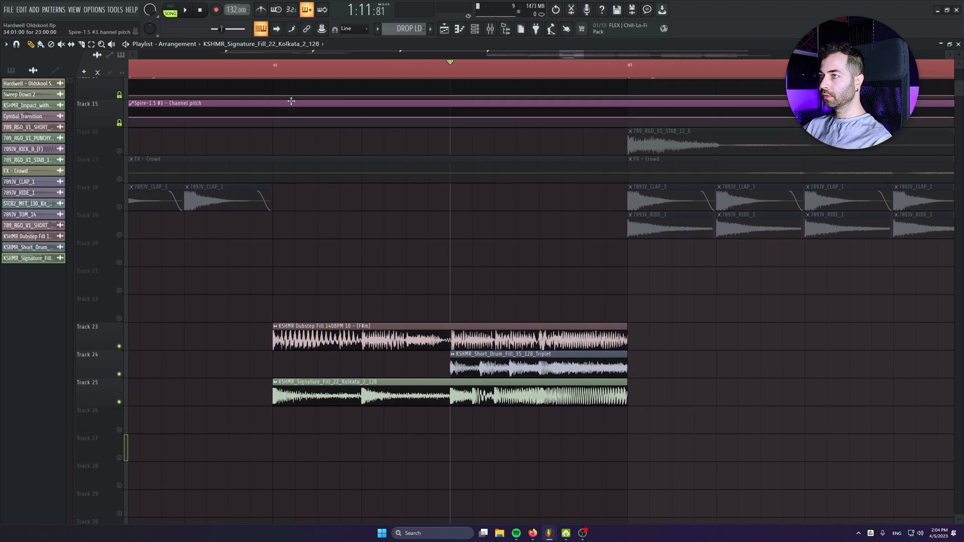
scroll(318, 304, down, 3)
scroll(318, 303, up, 3)
right_click(116, 181)
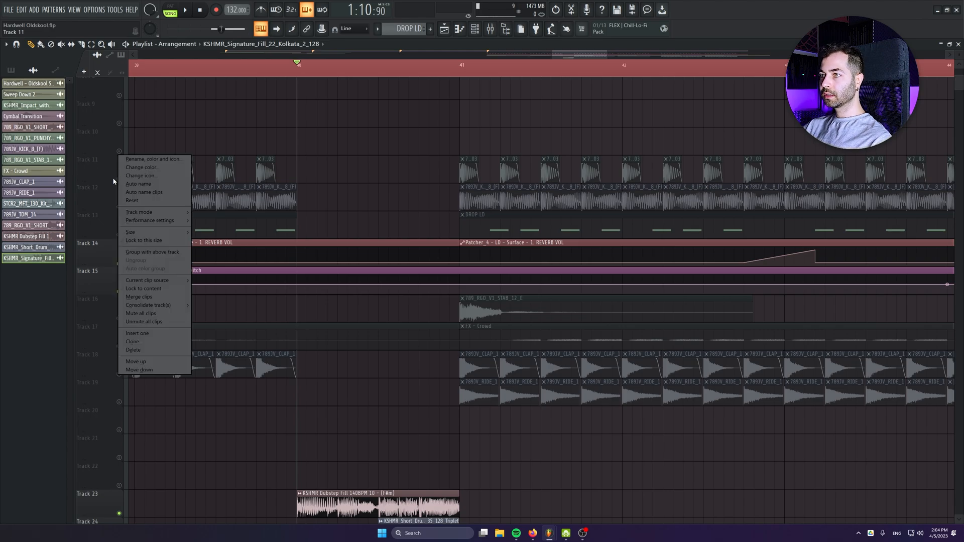
right_click(120, 179)
Play the transition into bar 40 with all three KSHMR fills and open each fill's channel settings.
drag(135, 108, 335, 93)
click(208, 68)
key(space)
drag(413, 221, 233, 119)
click(430, 394)
double_click(430, 394)
double_click(494, 423)
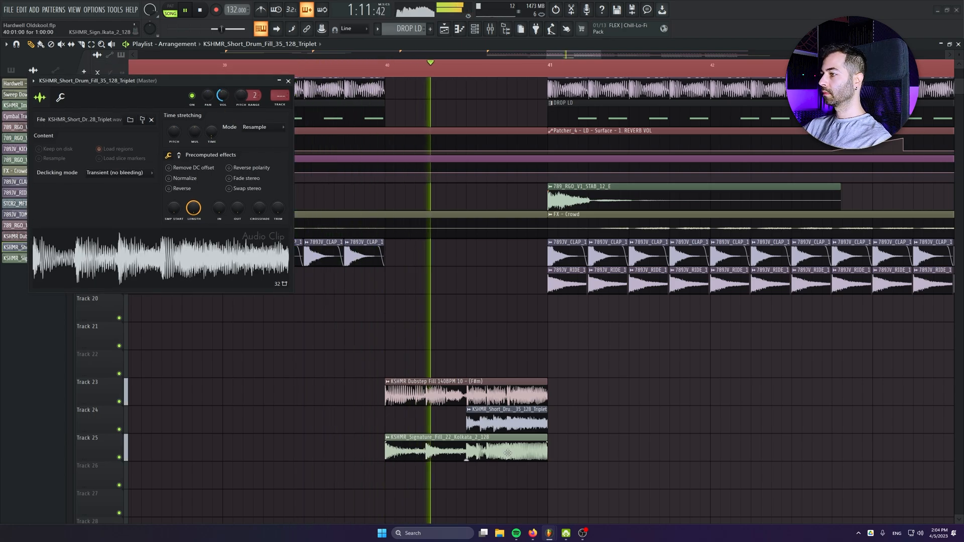
double_click(430, 450)
Trim the KSHMR Signature Fill to the first half of bar 40 and isolate Tracks 23, 24 and 25.
key(space)
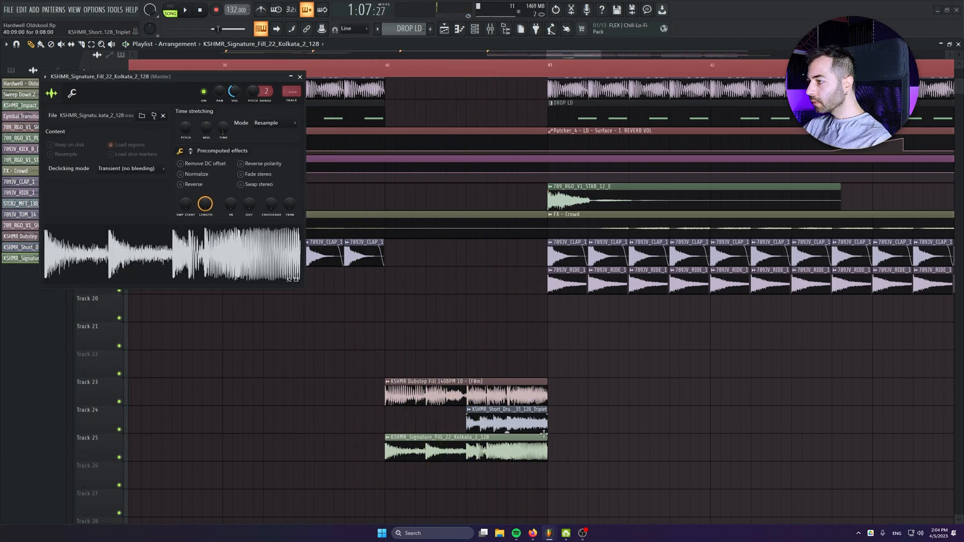
right_click(119, 402)
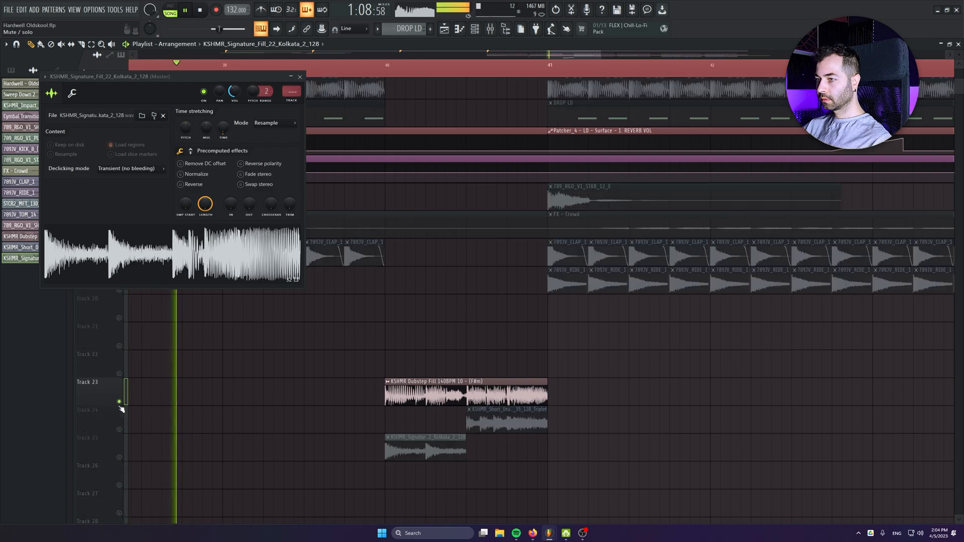
drag(119, 430, 119, 458)
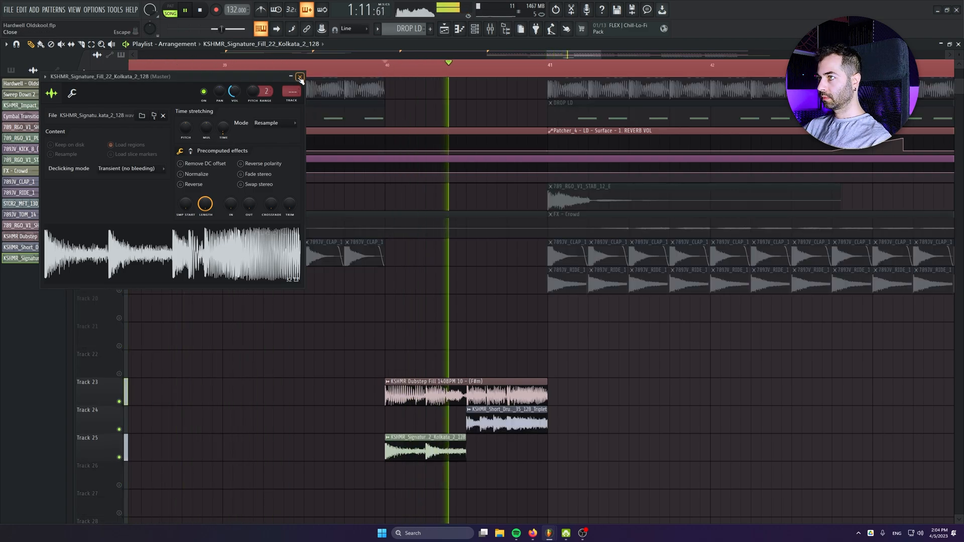
click(300, 77)
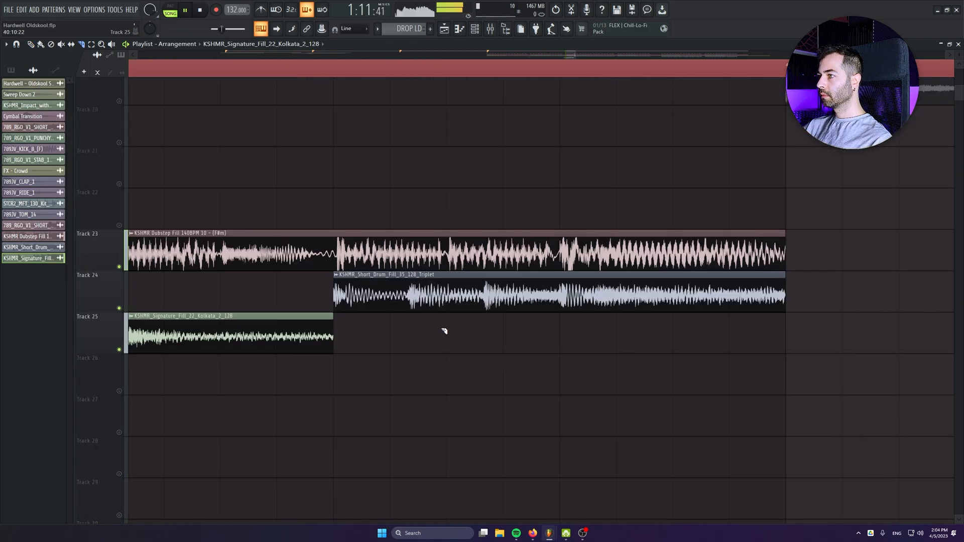
Slice the KSHMR Dubstep Fill in the second half of bar 40 and repeat its first hit to match the triplet fill on Track 24.
scroll(444, 332, up, 1)
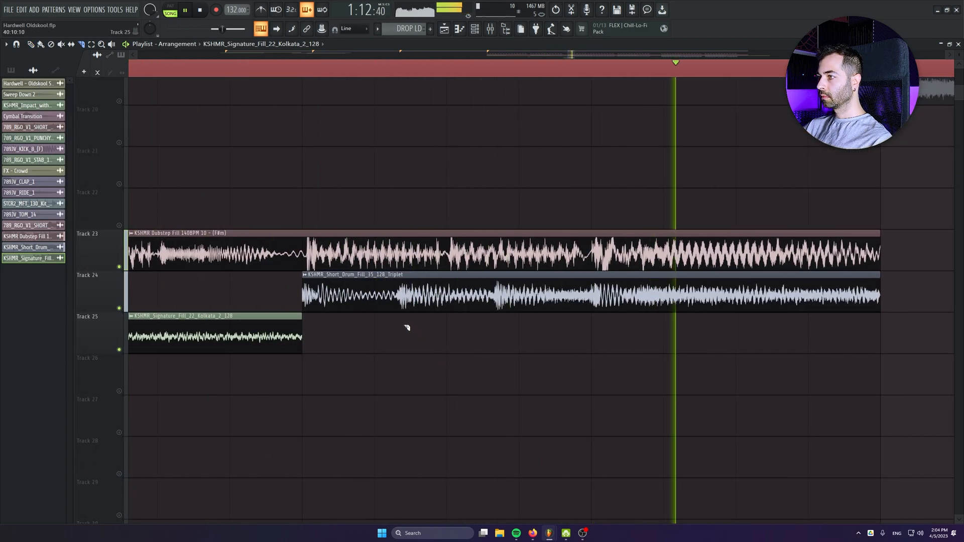
key(space)
scroll(327, 312, up, 2)
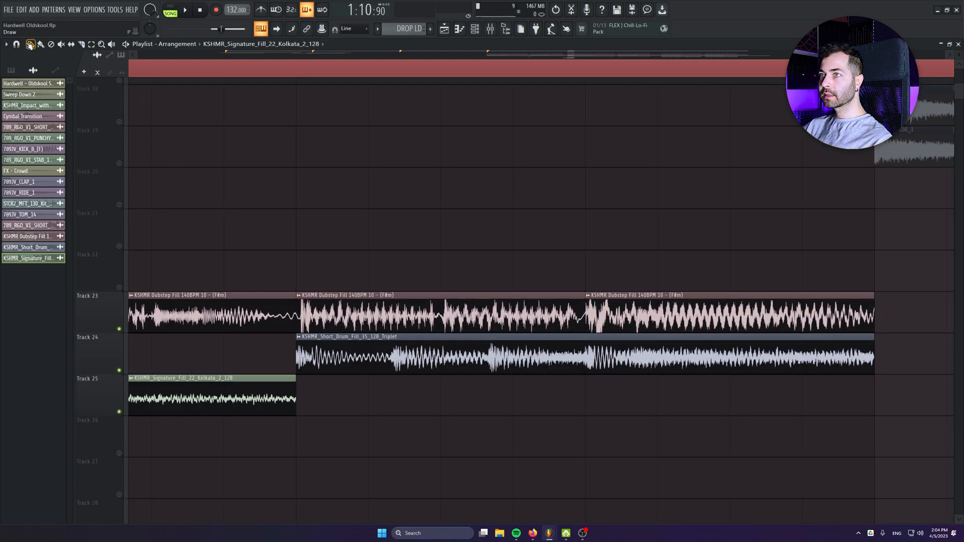
drag(582, 292, 429, 295)
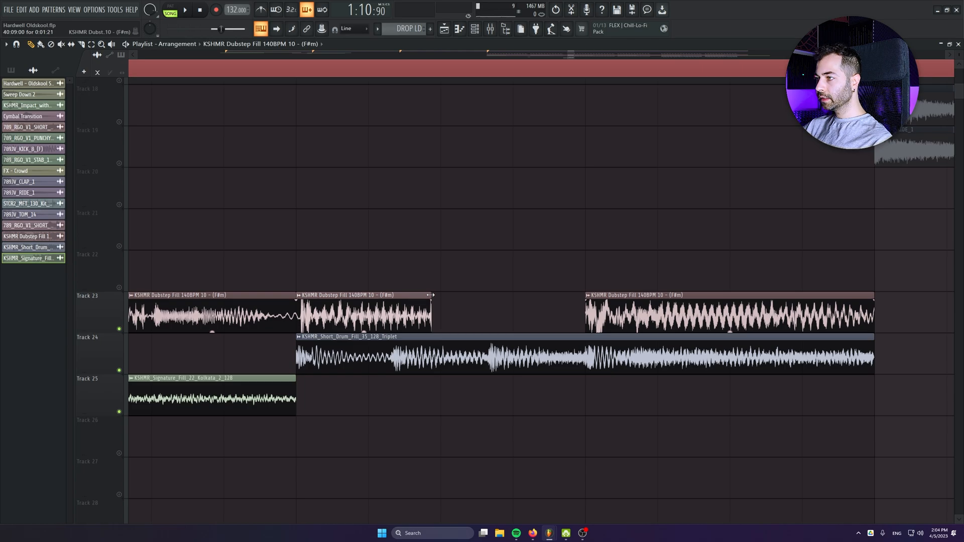
drag(318, 316, 504, 315)
drag(375, 352, 520, 350)
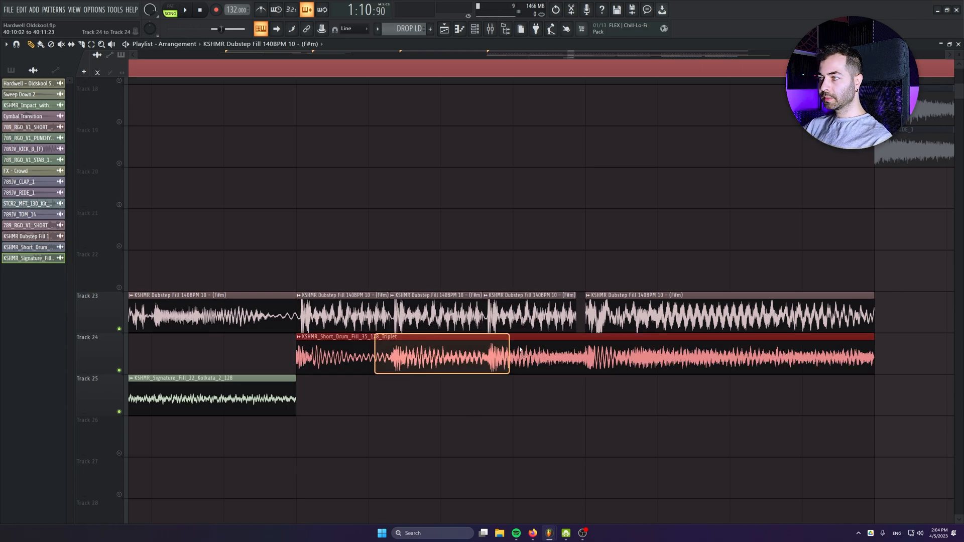
click(547, 227)
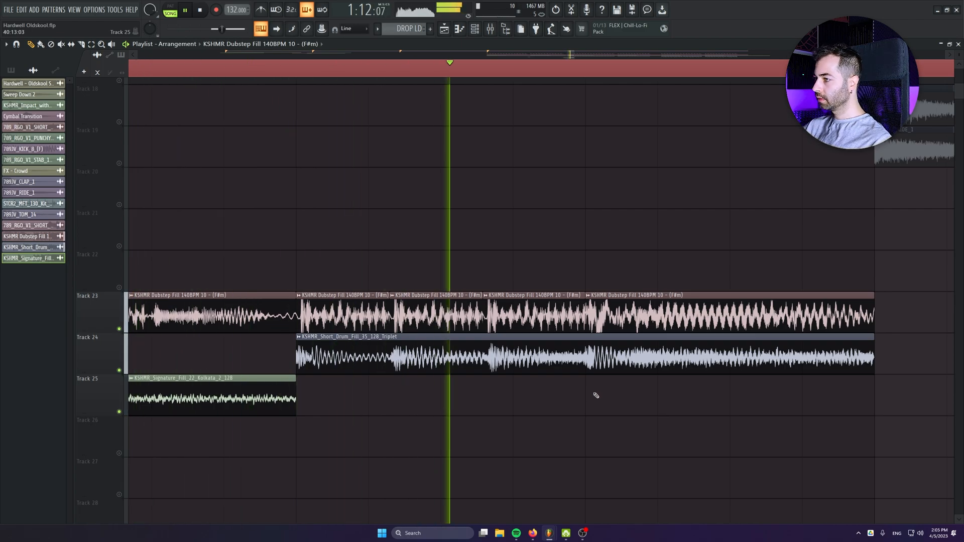
key(space)
Turn the other playlist tracks back on and play the bar 40 transition in the full mix.
scroll(430, 378, down, 6)
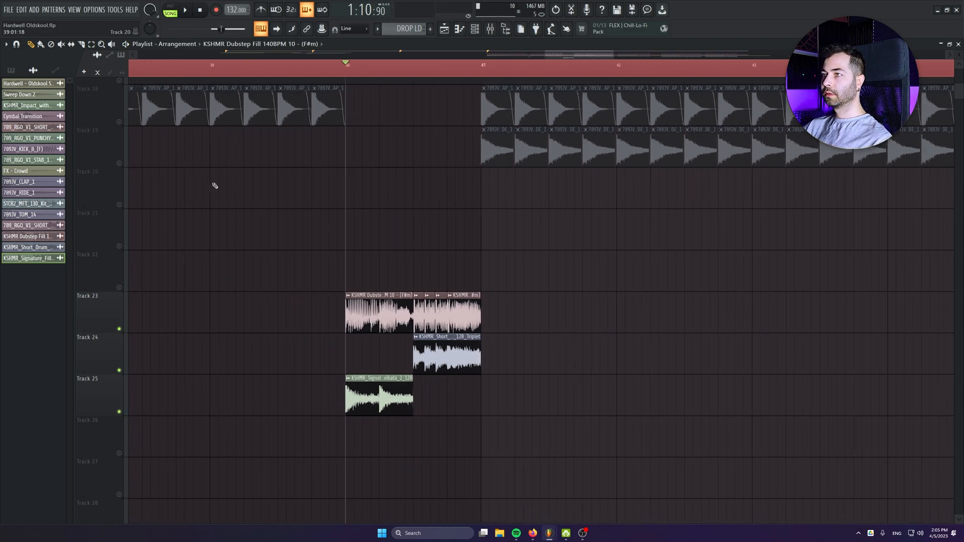
right_click(119, 122)
right_click(118, 122)
click(220, 71)
key(space)
scroll(445, 386, down, 2)
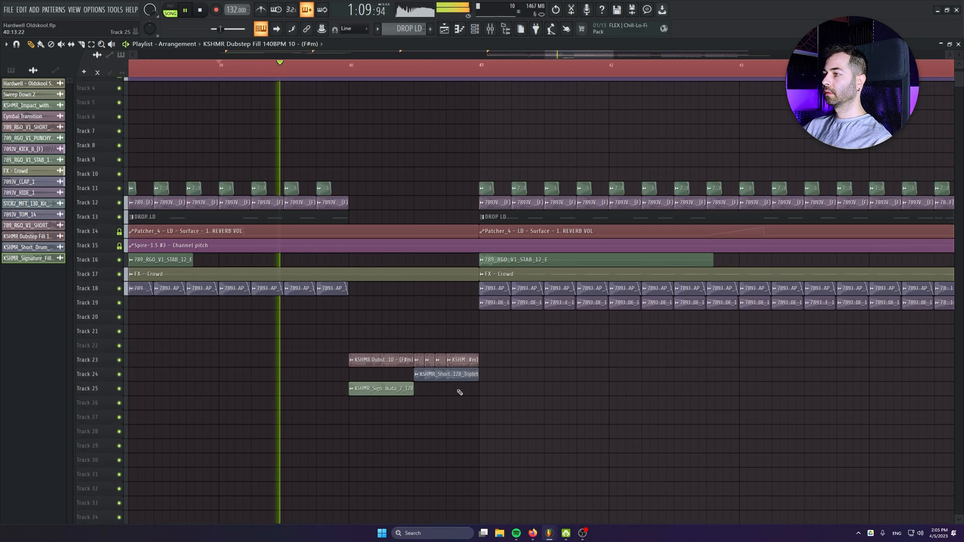
scroll(460, 391, up, 1)
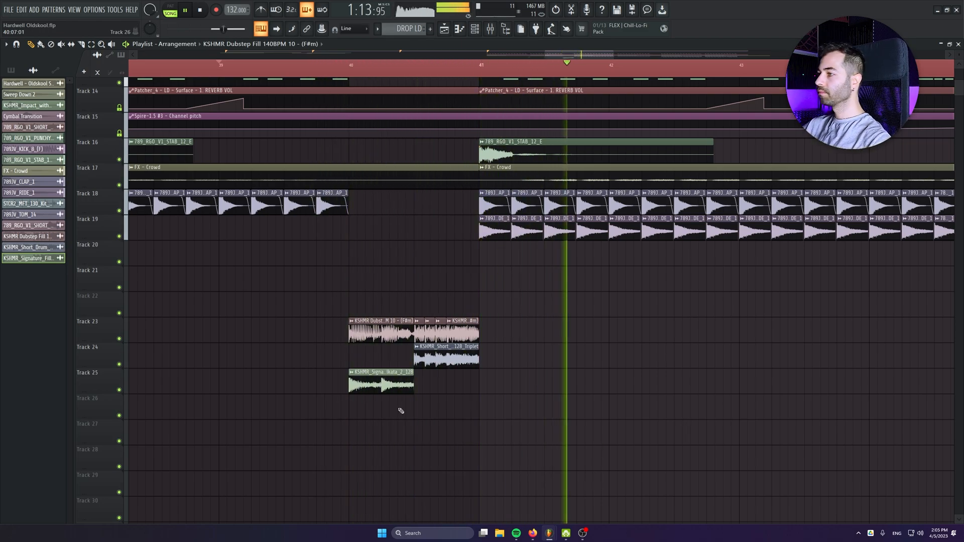
Move the short fill before bar 37 to Track 22 and copy all the fills into the matching gaps of the second and third drop phrases.
scroll(356, 401, down, 5)
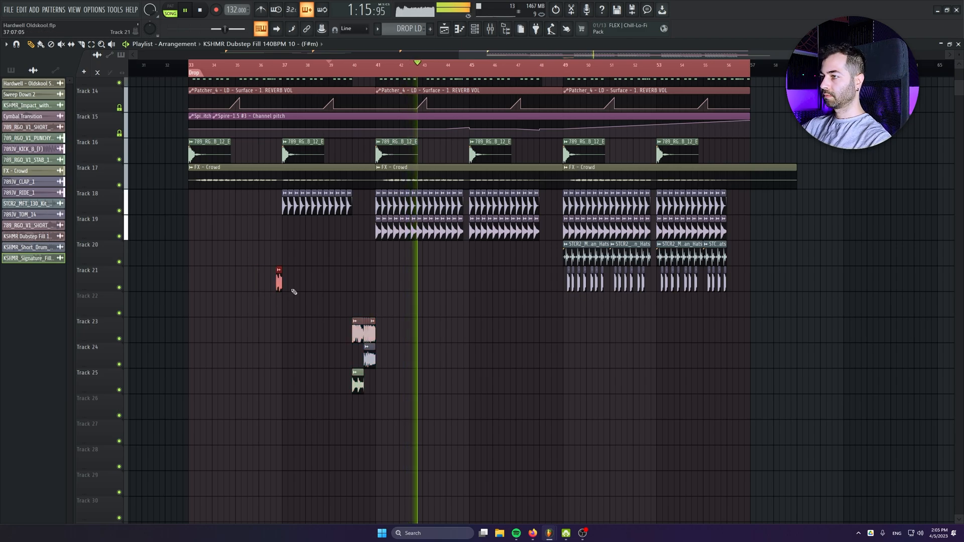
drag(292, 290, 547, 400)
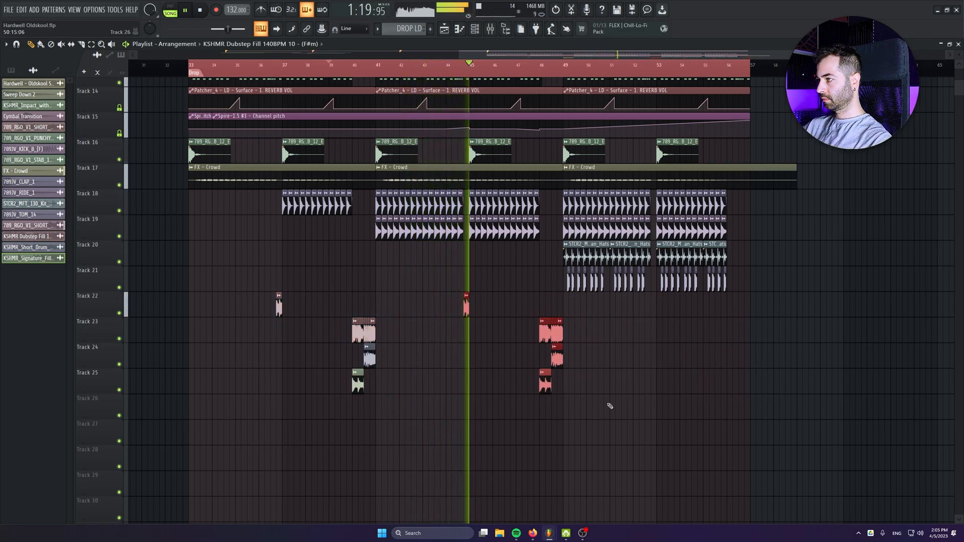
click(669, 407)
right_click(669, 408)
drag(652, 307, 411, 394)
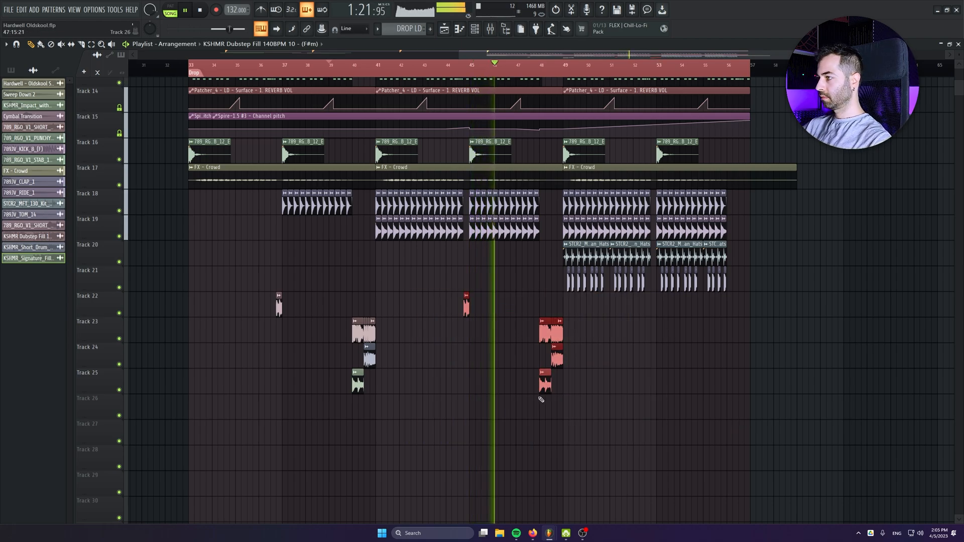
drag(541, 387, 730, 391)
click(754, 457)
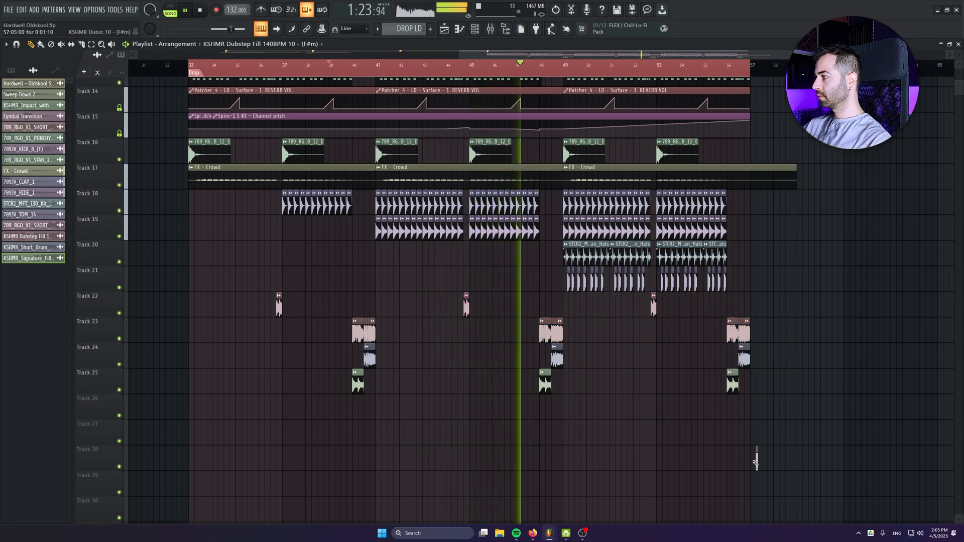
right_click(755, 457)
Place copies of Sweep Down 2 on Track 7 at bars 33, 41 and 49.
scroll(783, 454, down, 3)
scroll(744, 464, down, 5)
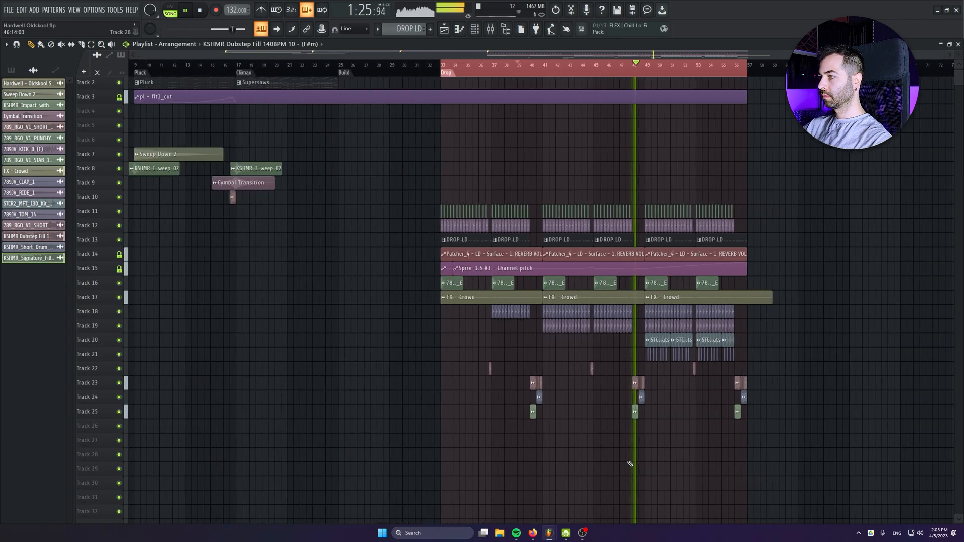
scroll(633, 443, up, 3)
scroll(633, 363, up, 4)
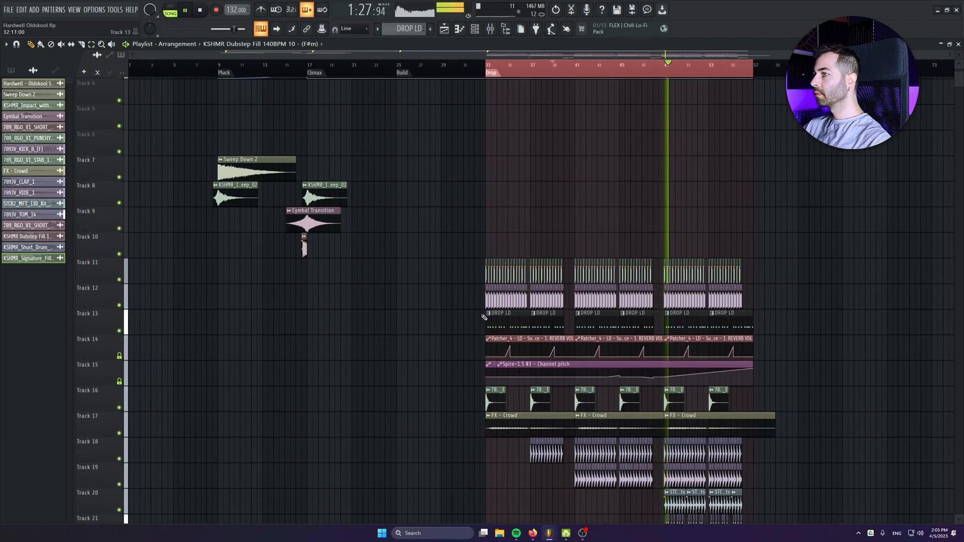
scroll(483, 317, up, 3)
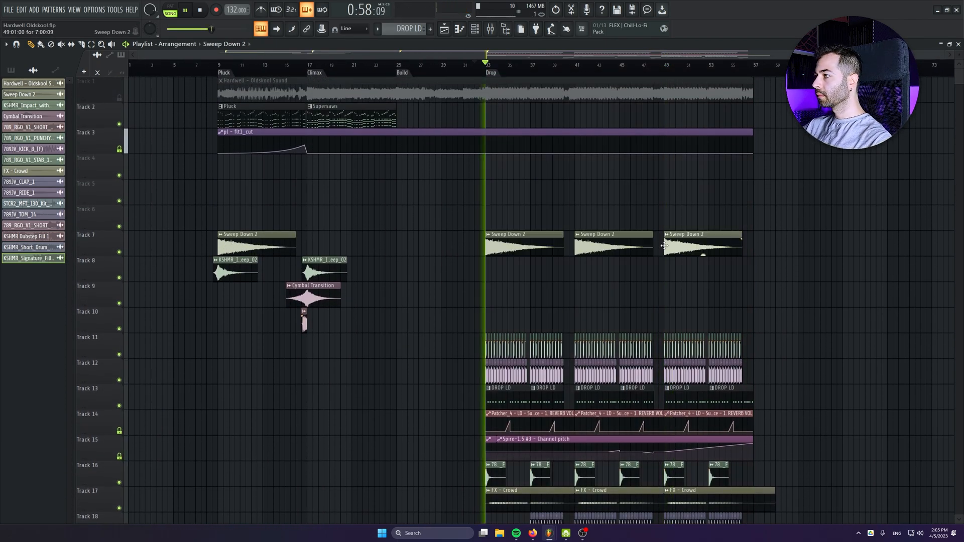
click(782, 293)
right_click(782, 293)
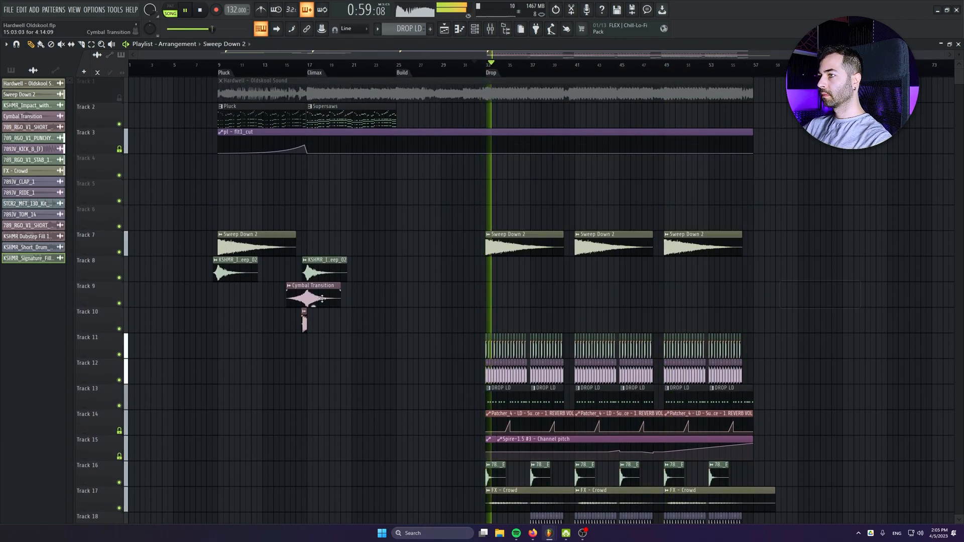
Copy the KSHMR impact to the drop's end on Track 8 and the Cymbal Transition on Track 9 to peak at bars 41, 49 and 57.
drag(227, 266, 758, 275)
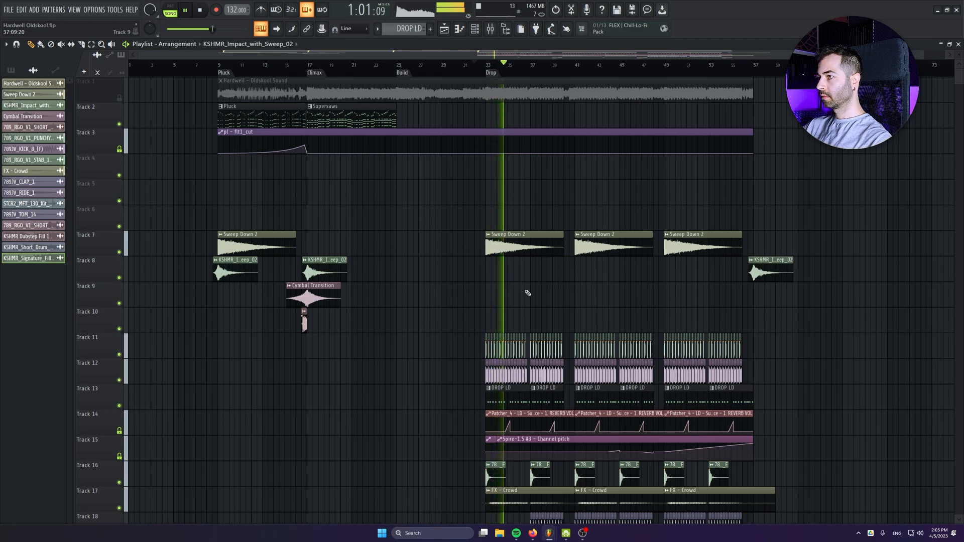
drag(315, 299, 593, 301)
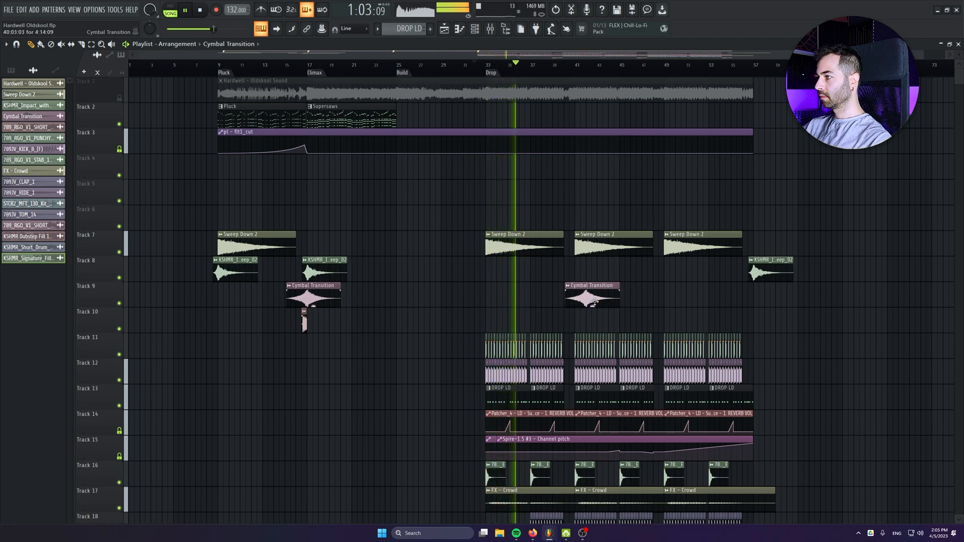
scroll(583, 302, up, 4)
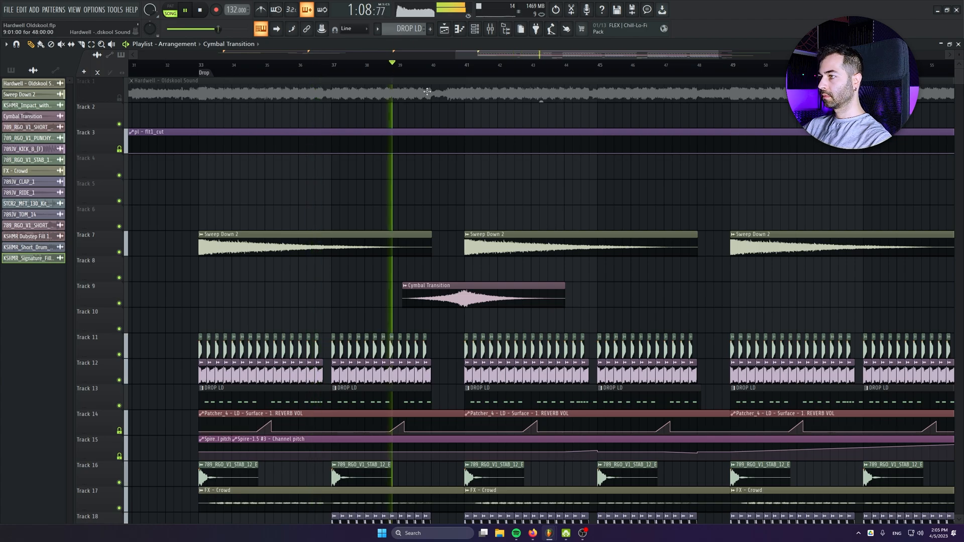
drag(455, 301, 723, 300)
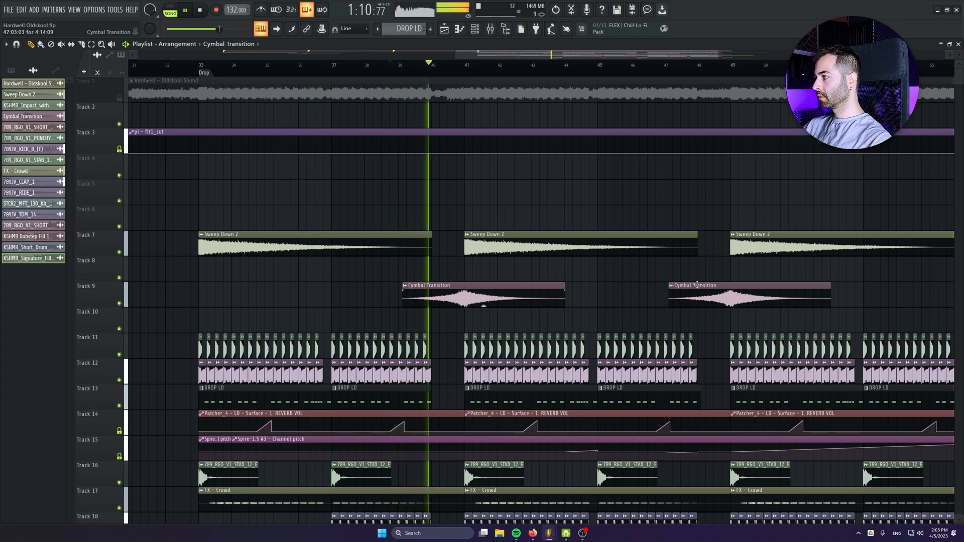
scroll(388, 338, down, 3)
scroll(388, 338, down, 2)
drag(606, 298, 707, 306)
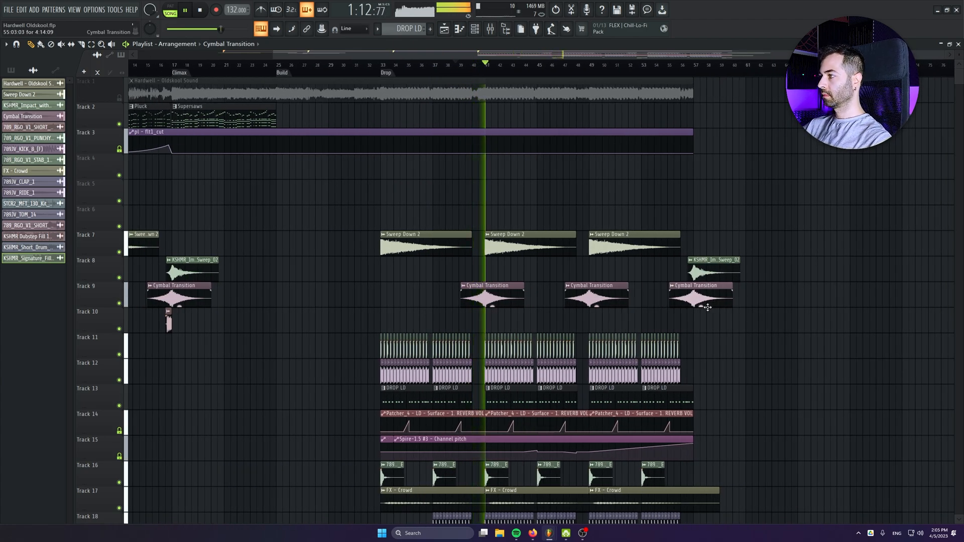
click(754, 397)
right_click(740, 397)
right_click(772, 400)
scroll(797, 431, down, 2)
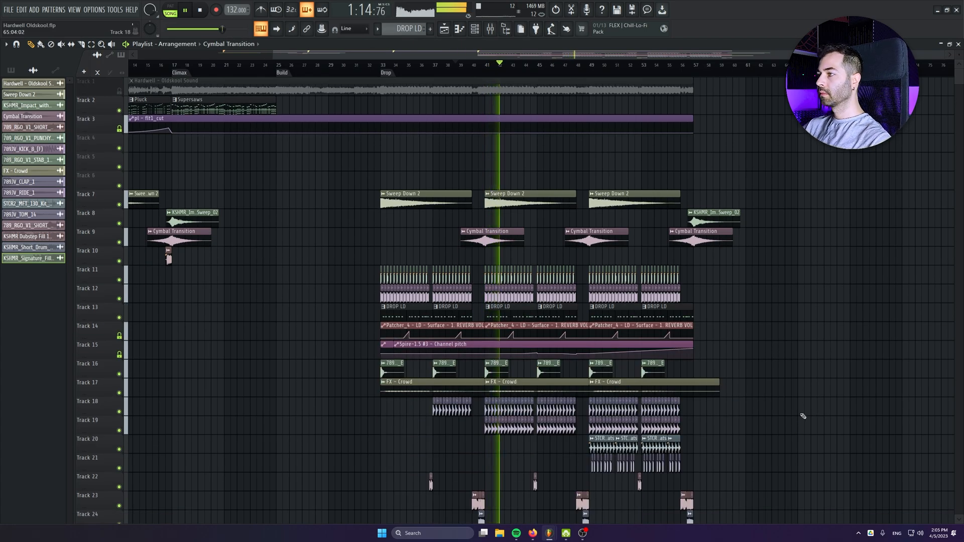
Add a bell boost of about 2 dB in the upper range of the LD mixer channel's FabFilter Pro-Q 3.
click(490, 33)
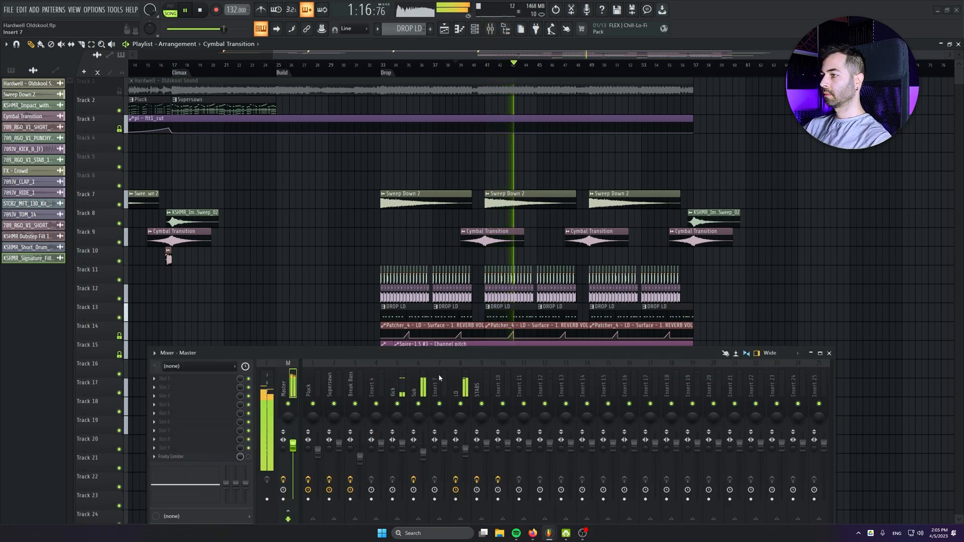
click(459, 374)
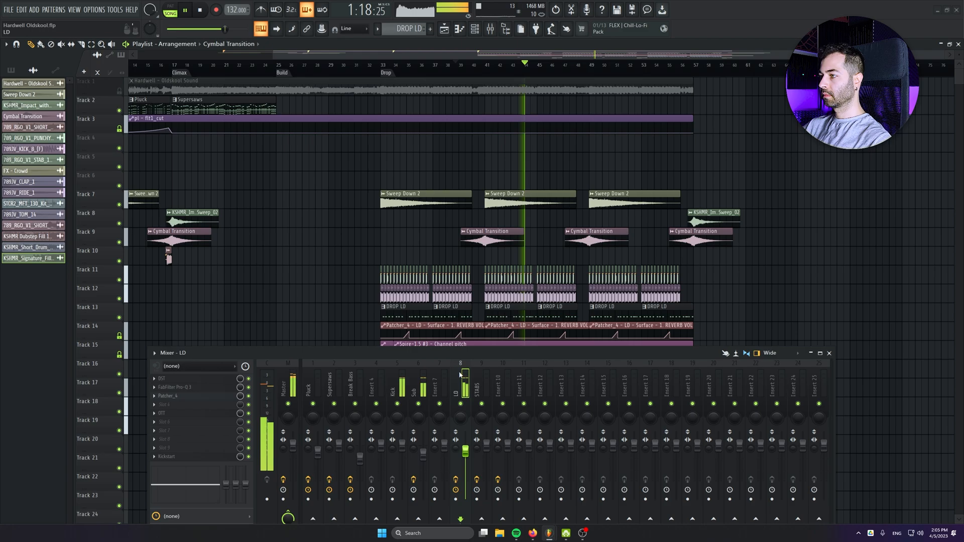
click(226, 389)
double_click(368, 161)
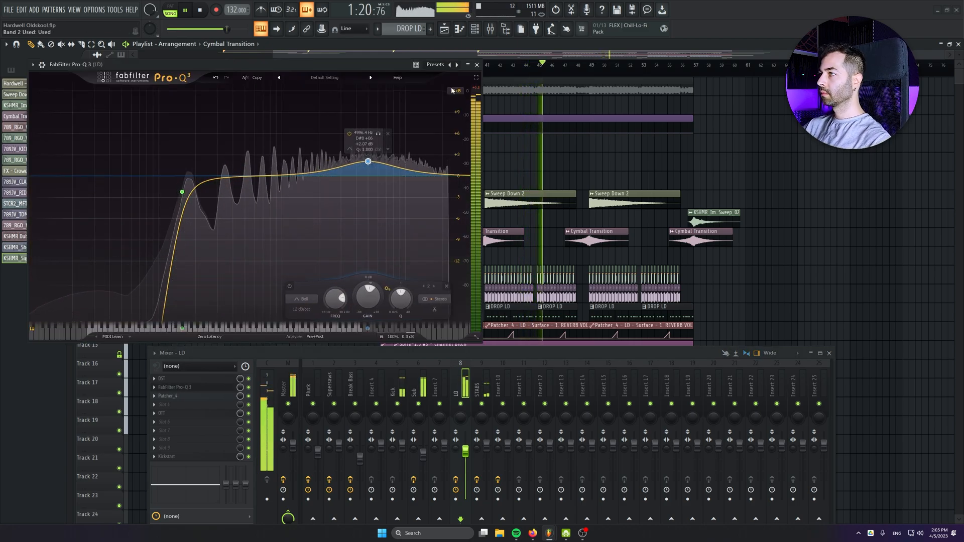
click(477, 64)
click(825, 238)
right_click(827, 239)
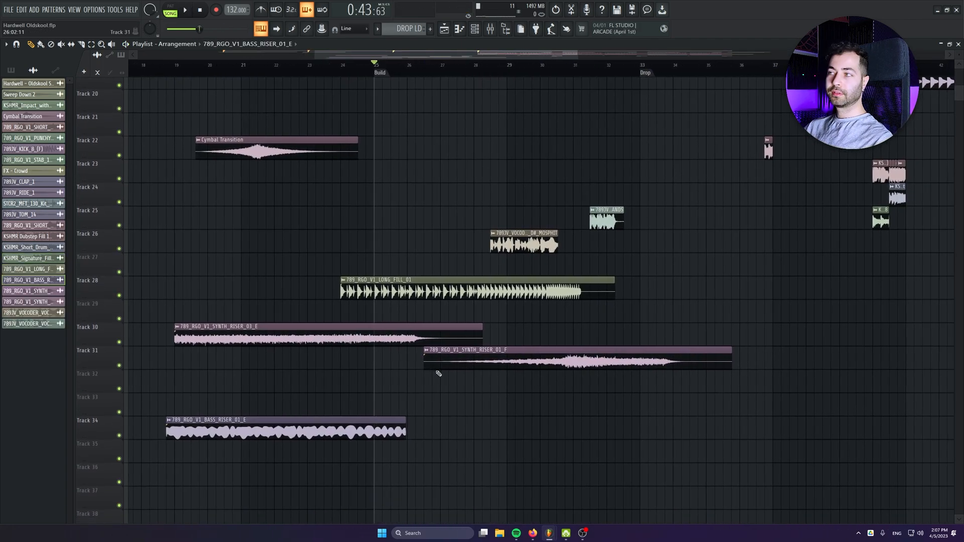
Start 789_RGO_V1_LONG_FILL_01 at bar 25, moving the Cymbal Transition down to Track 37 and the two vocoder clips past bar 36.
drag(274, 139, 632, 501)
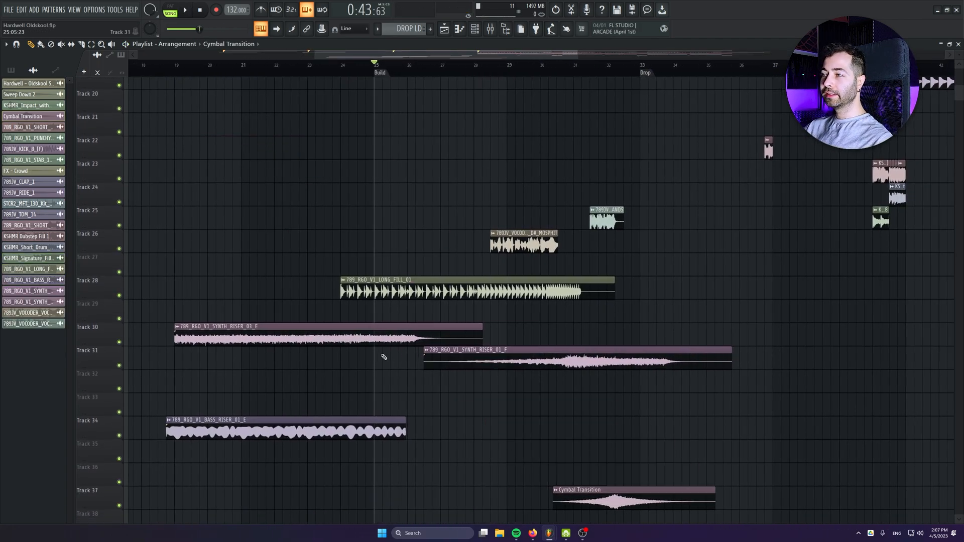
drag(392, 290, 454, 286)
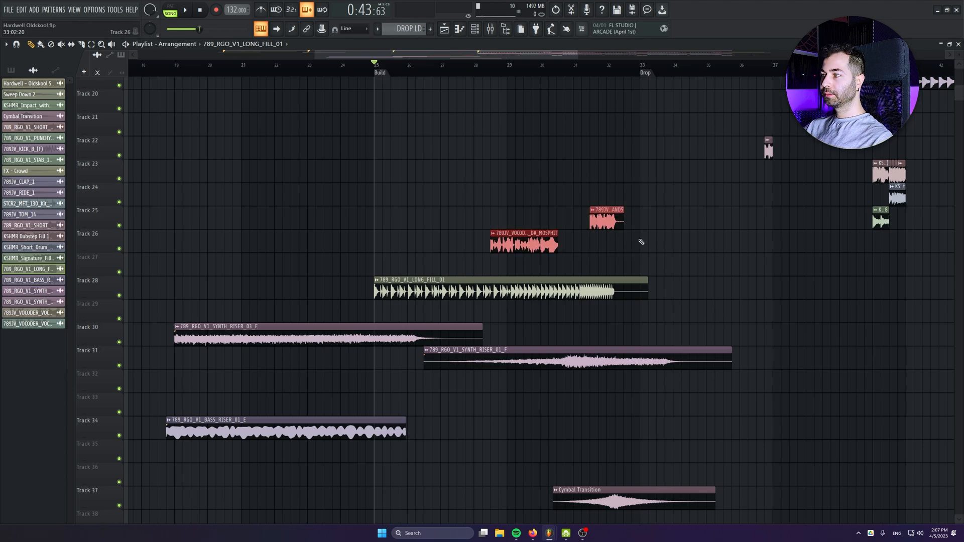
drag(520, 247, 778, 339)
click(851, 452)
right_click(853, 451)
scroll(424, 366, down, 1)
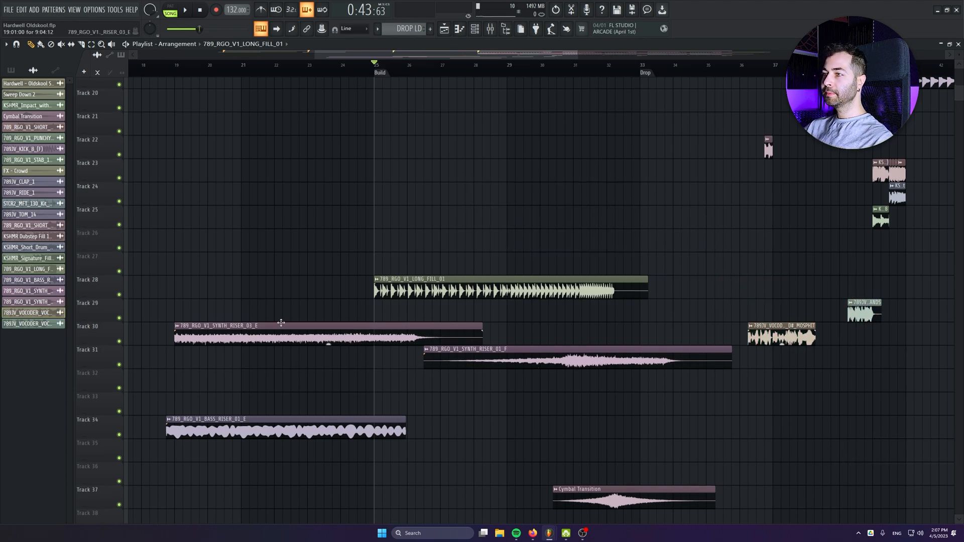
Solo Track 28, match 789_RGO_V1_LONG_FILL_01 to its estimated tempo of 128 BPM, and set its channel volume to 52%.
right_click(119, 295)
scroll(543, 317, up, 2)
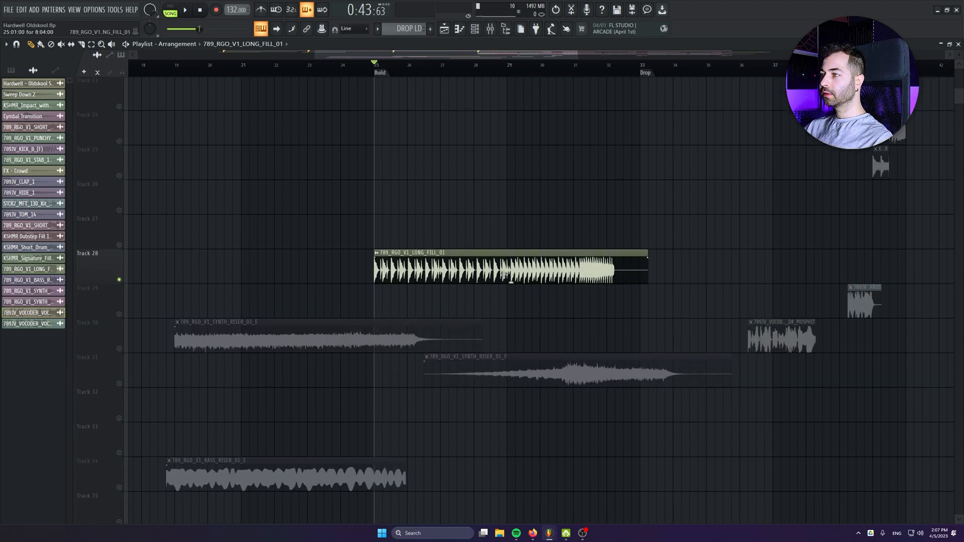
double_click(510, 279)
right_click(240, 141)
click(250, 155)
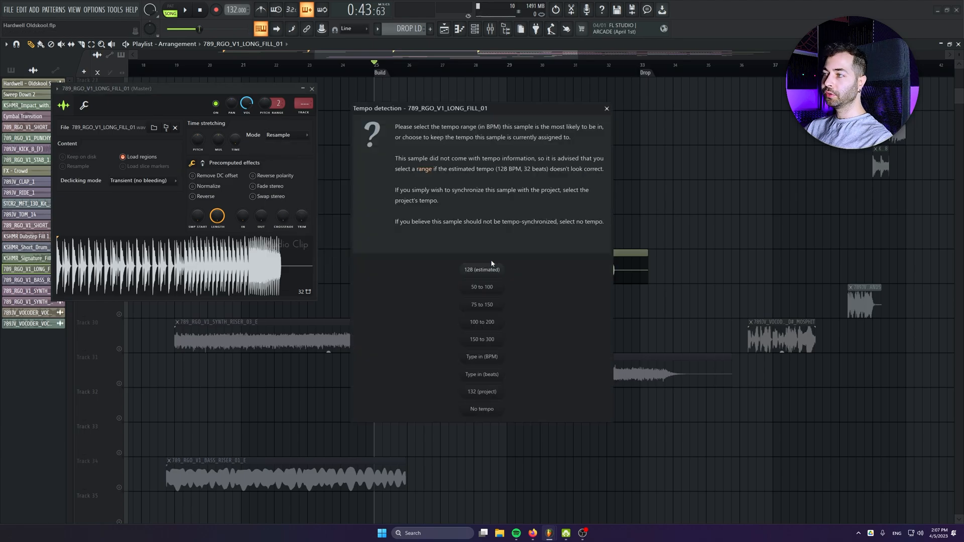
click(487, 269)
key(space)
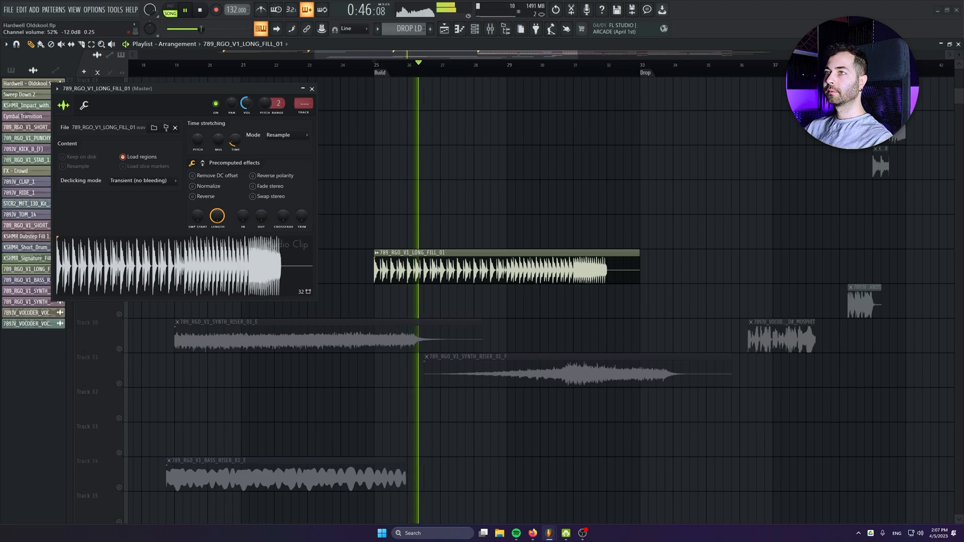
key(Escape)
key(space)
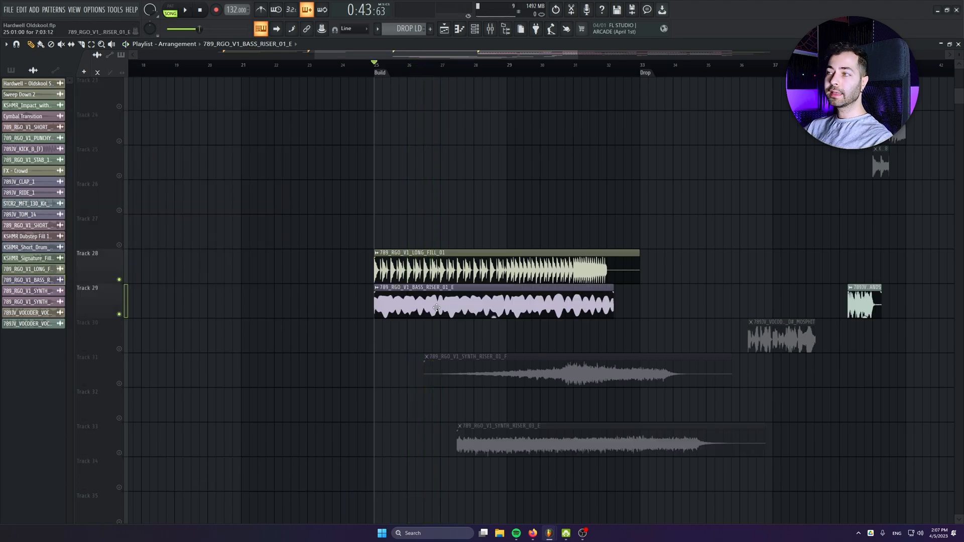
Raise the pitch of 789_RGO_V1_BASS_RISER_01_E, using the Auto stretch mode, and set its channel volume to 52%.
double_click(436, 308)
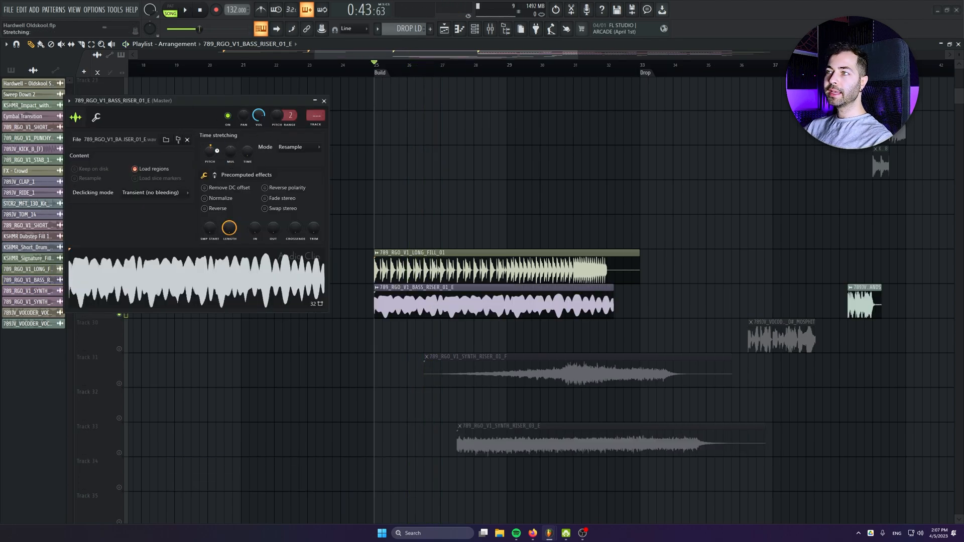
drag(217, 150, 218, 154)
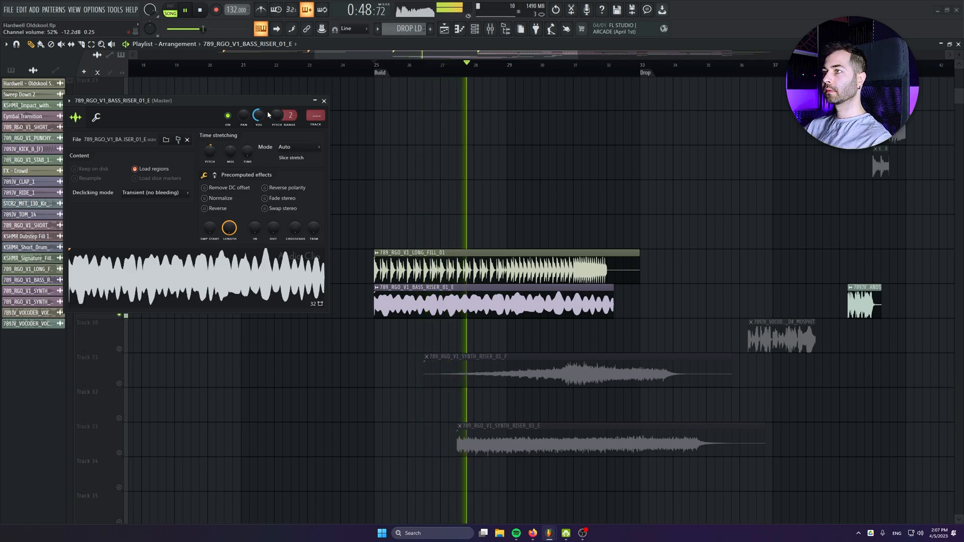
click(324, 100)
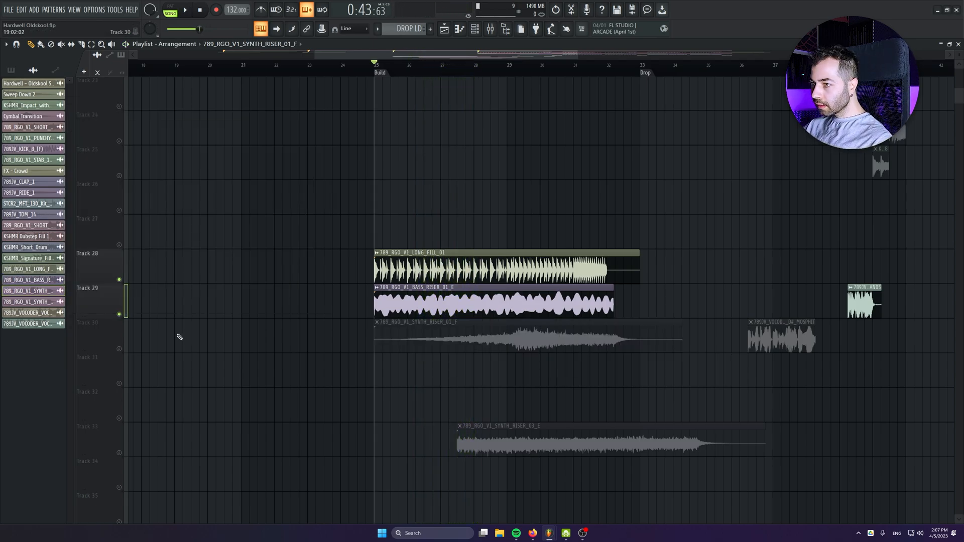
Enable Track 30, match 789_RGO_V1_SYNTH_RISER_01_F to its estimated tempo, and play it with the fill and bass riser.
click(119, 348)
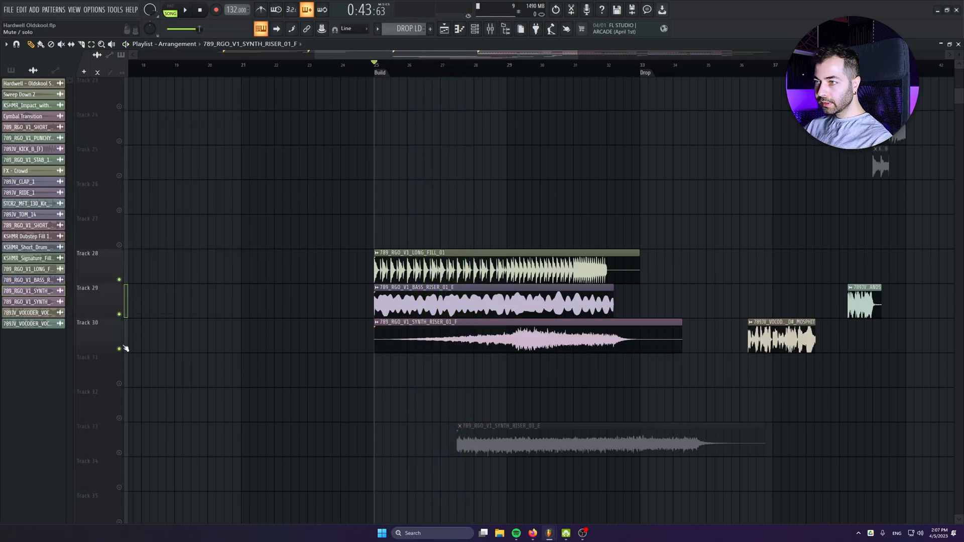
double_click(432, 342)
right_click(258, 163)
click(289, 176)
click(487, 270)
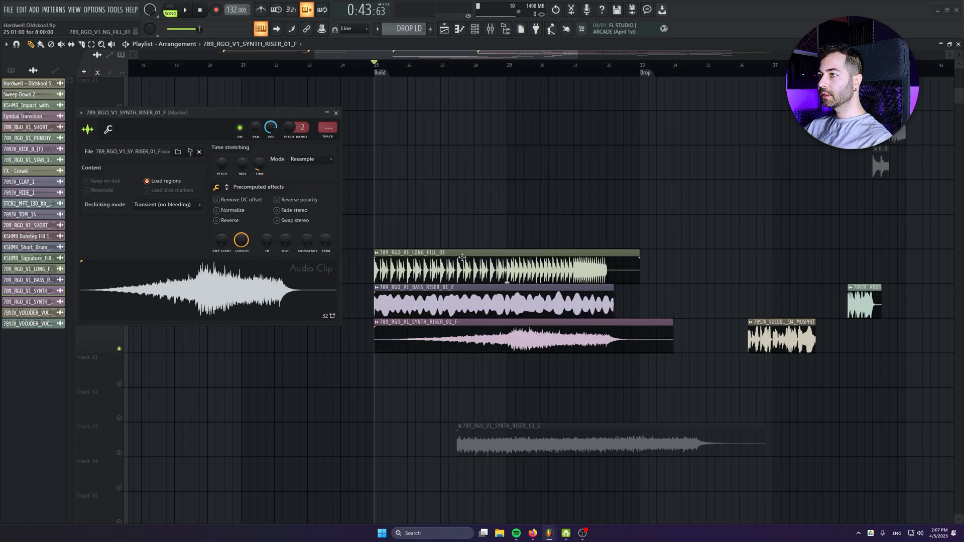
double_click(398, 296)
click(324, 101)
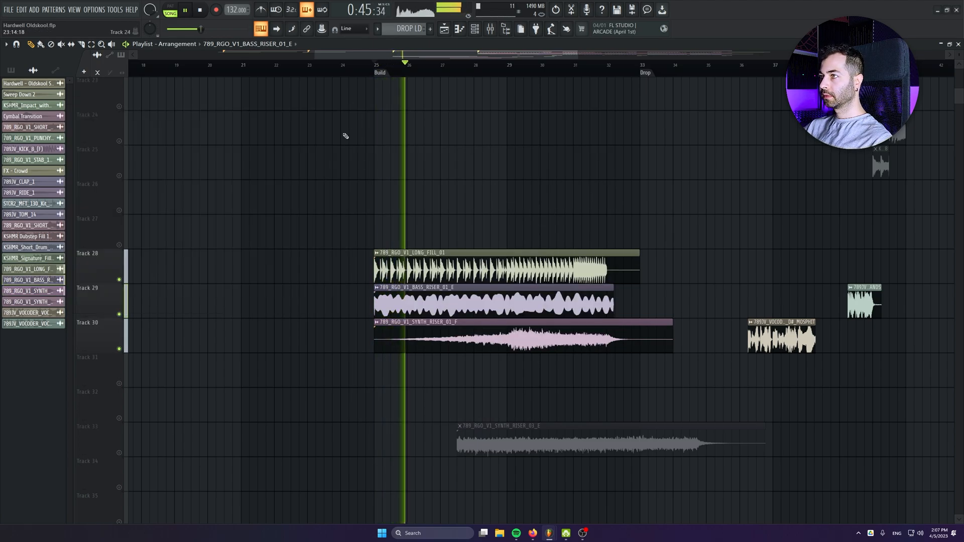
click(494, 329)
double_click(495, 329)
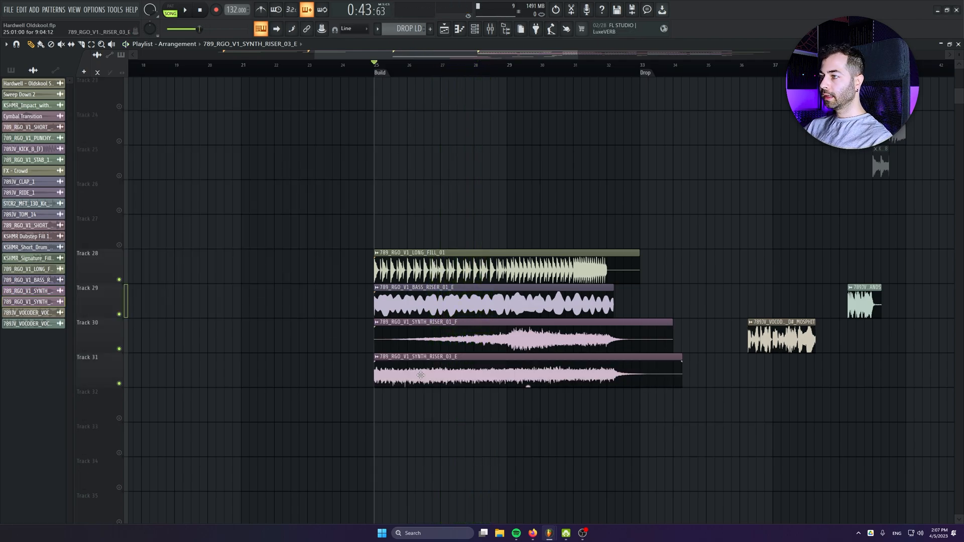
Pitch 789_RGO_V1_SYNTH_RISER_03_E up 100 cents, match its tempo in Auto stretch mode, and lower its channel volume.
double_click(402, 374)
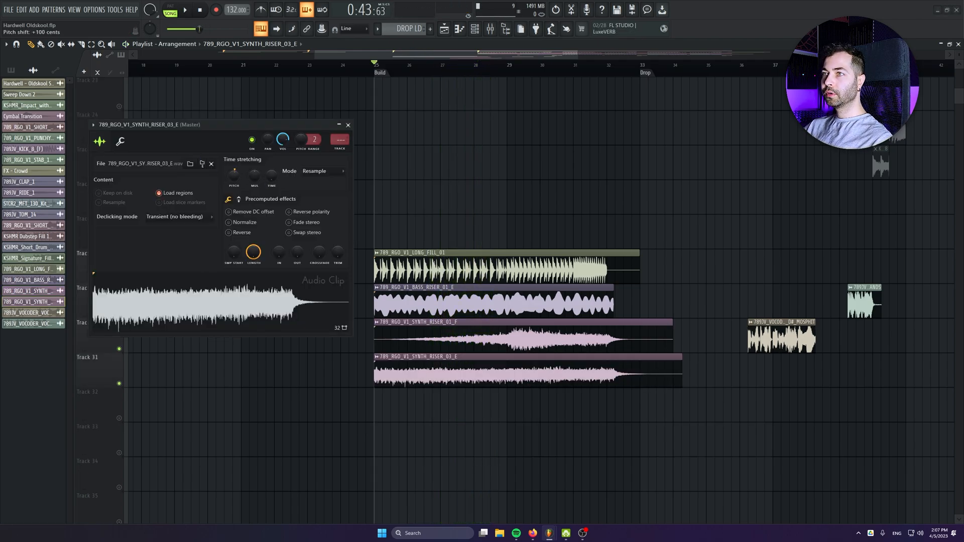
key(space)
drag(271, 176, 282, 156)
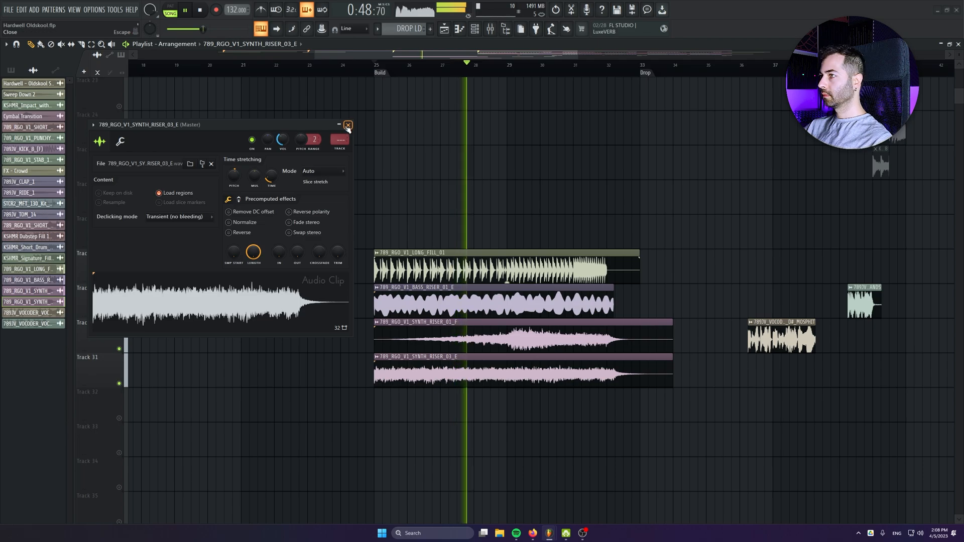
click(348, 126)
key(space)
Move the MOSPHIT vocoder vocal clip to Track 32 and bring all playlist tracks back from solo.
scroll(459, 282, right, 2)
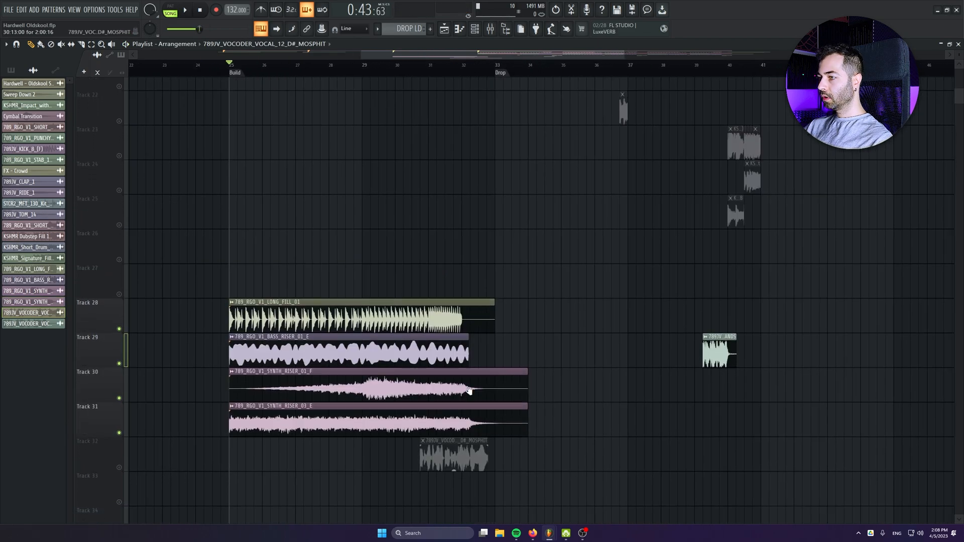
scroll(475, 389, down, 3)
right_click(119, 357)
right_click(119, 357)
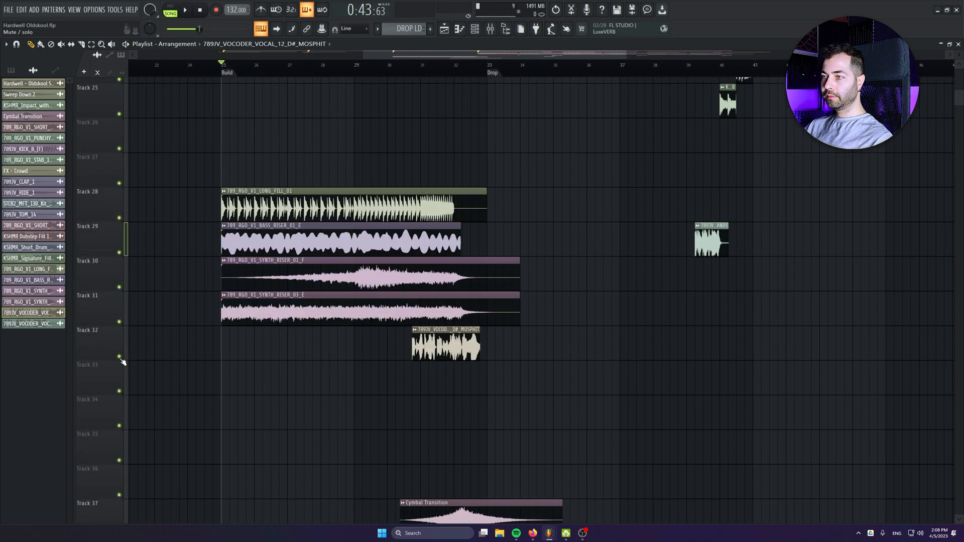
Autodetect the tempo of 789JV_VOCODER_VOCAL_12_D#_MOSPHIT, choosing the typed BPM option.
double_click(451, 339)
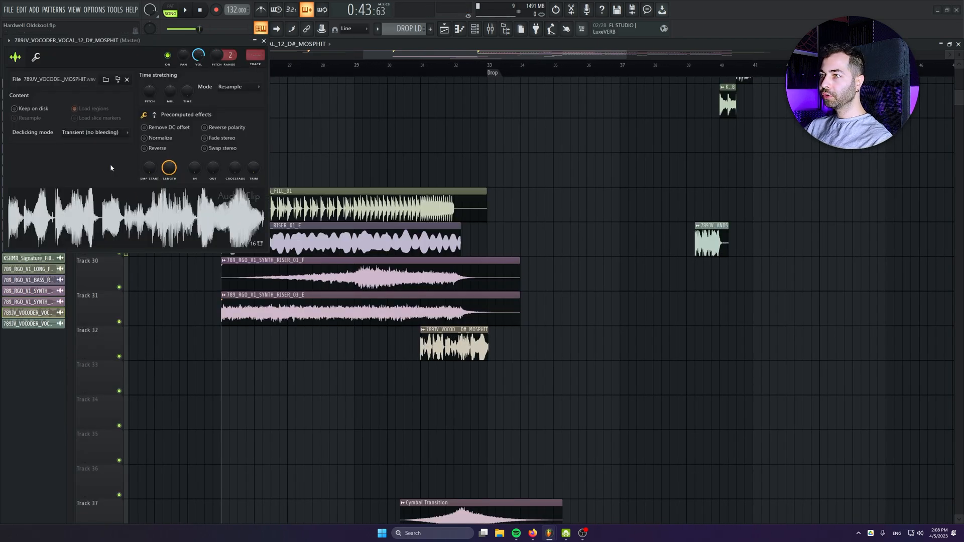
drag(79, 40, 176, 207)
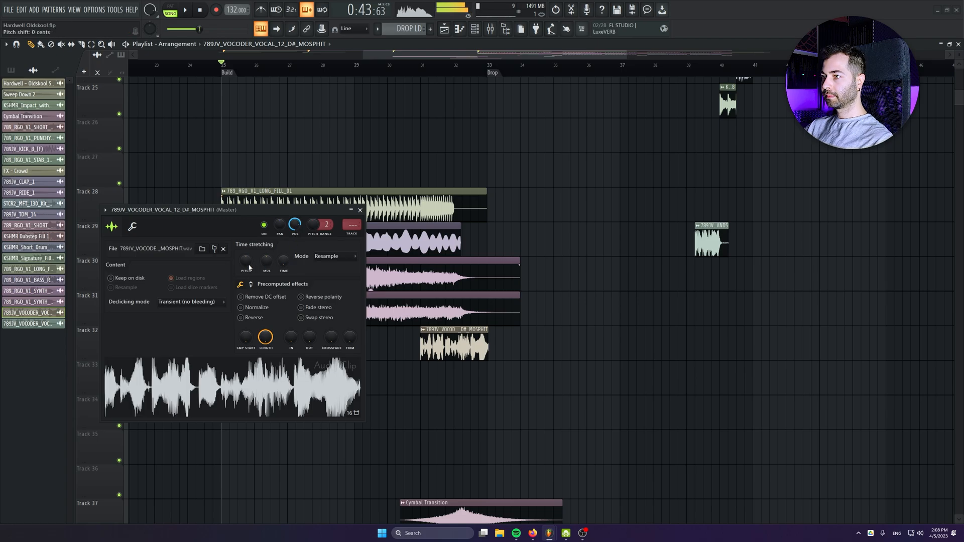
right_click(281, 263)
click(301, 274)
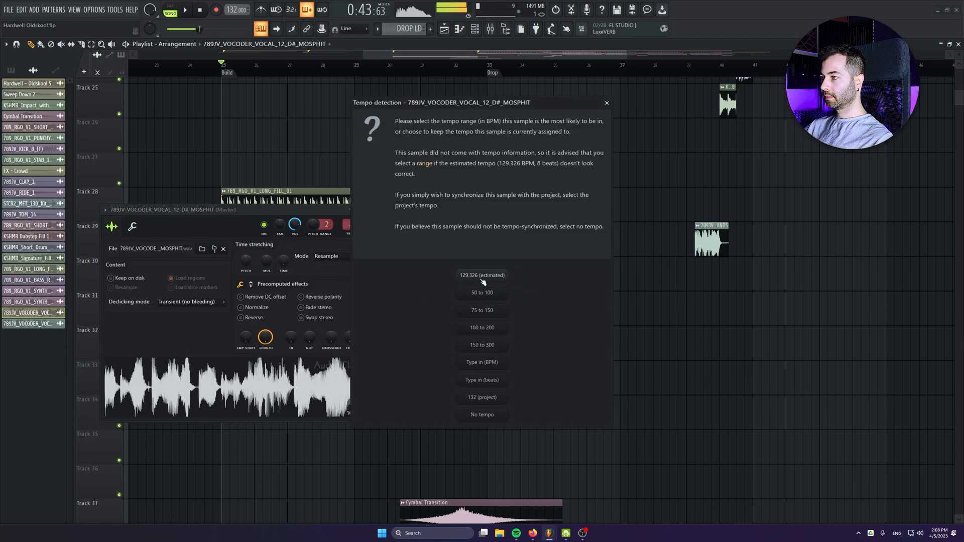
click(491, 368)
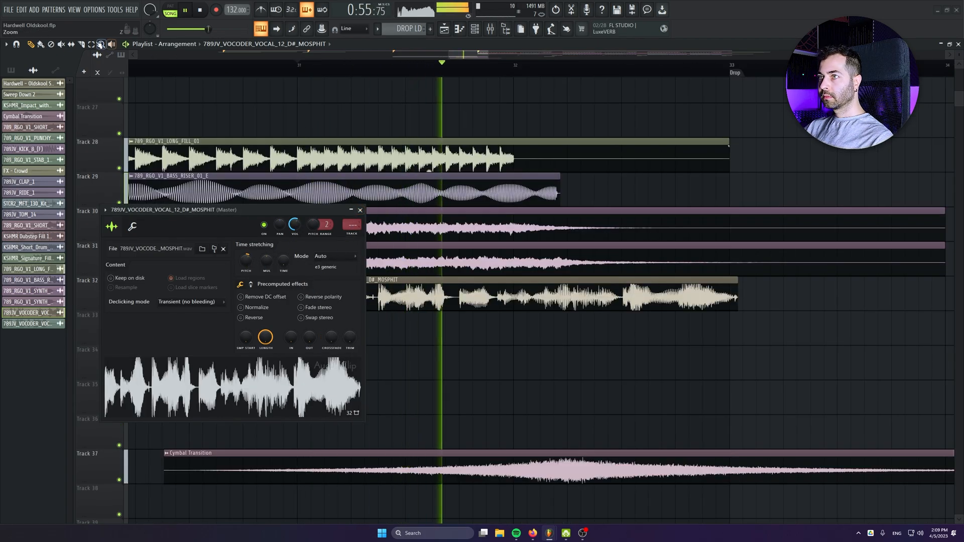
Cut the MOSPHIT vocal to start at bar 31, and start the RAISE_THOSE_HANDS vocal at bar 32 on Track 32 with 43% volume.
key(space)
click(82, 44)
scroll(447, 319, up, 6)
key(space)
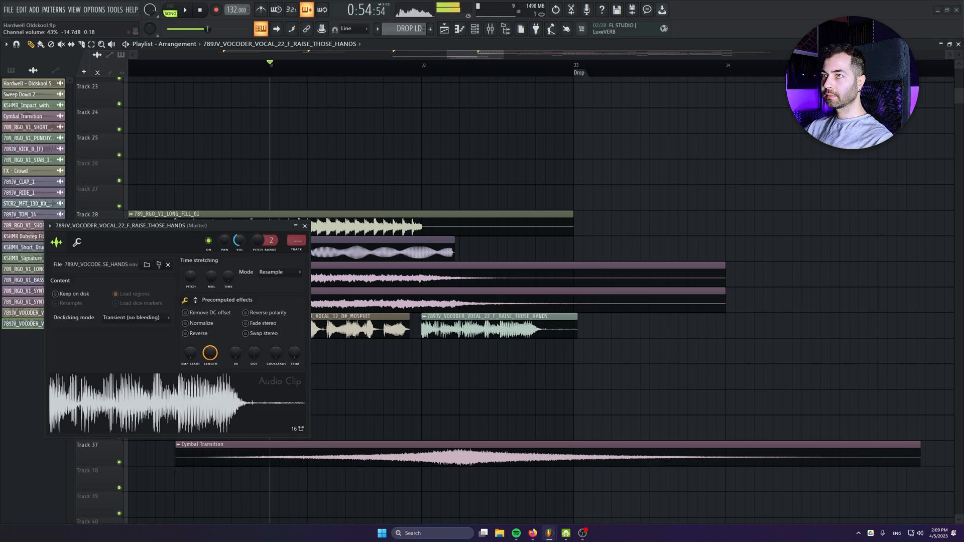
click(305, 226)
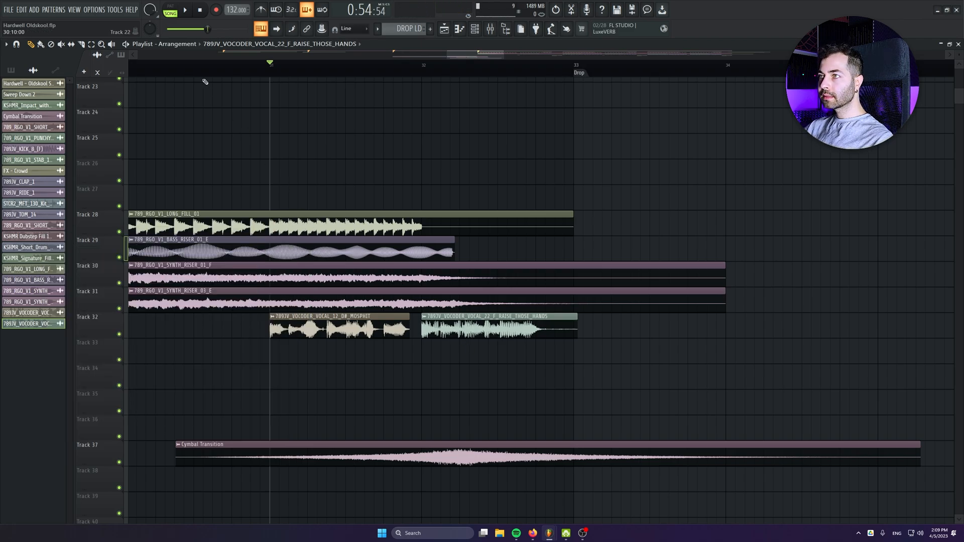
Try a typed tempo of 132 BPM for the MOSPHIT vocal and play it in the build.
scroll(359, 328, up, 4)
double_click(270, 333)
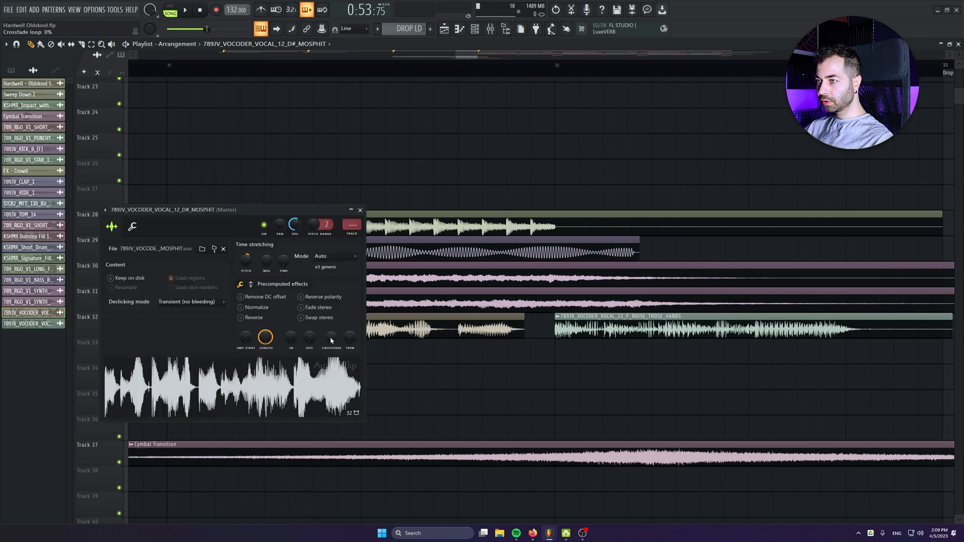
drag(208, 211, 192, 358)
drag(271, 413, 270, 410)
right_click(270, 409)
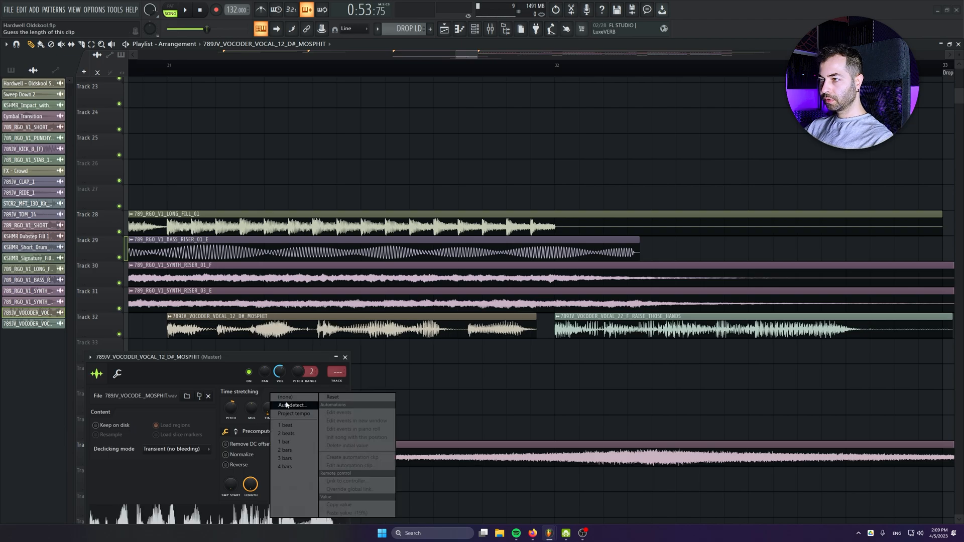
click(284, 405)
click(491, 361)
text(132.0)
key(Return)
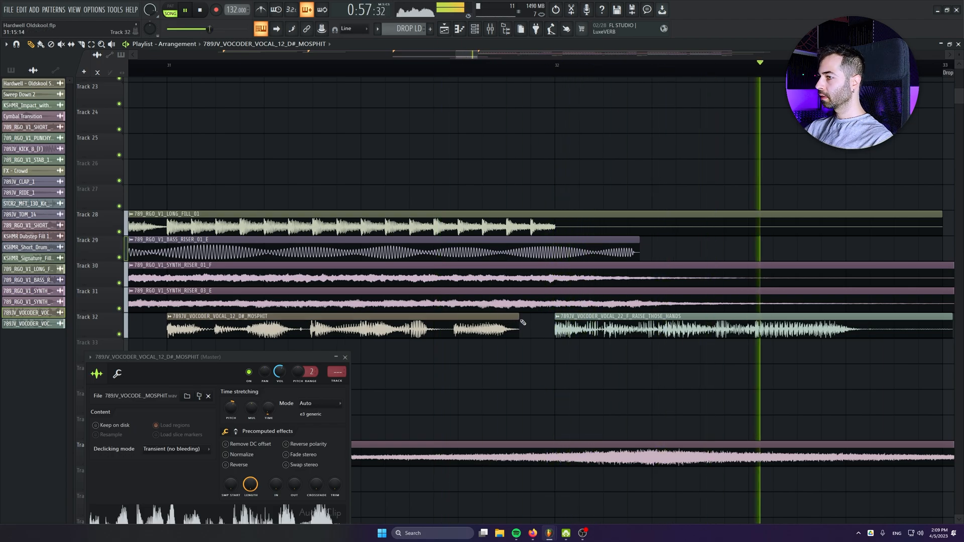
key(space)
Try a typed tempo of 128 BPM for the MOSPHIT vocal.
scroll(527, 326, down, 3)
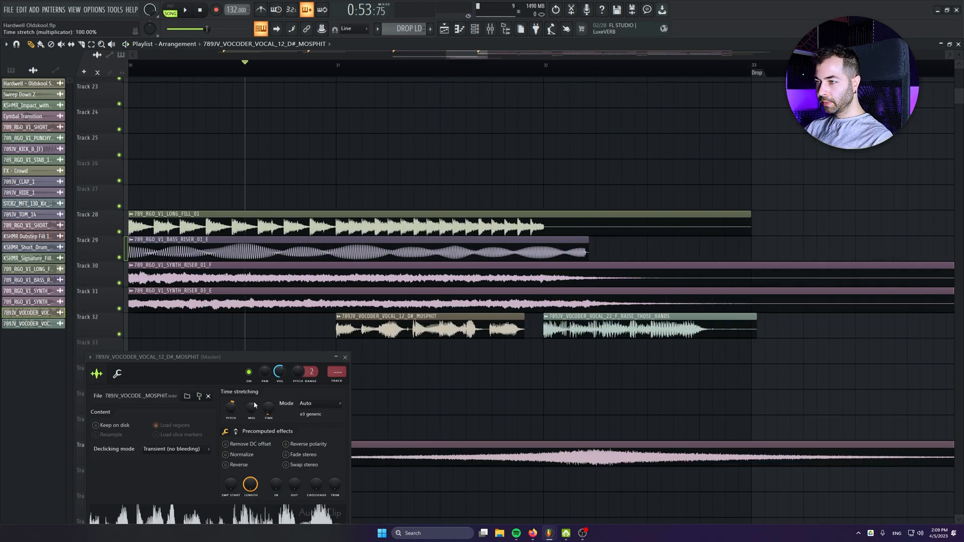
right_click(267, 406)
click(321, 402)
click(486, 362)
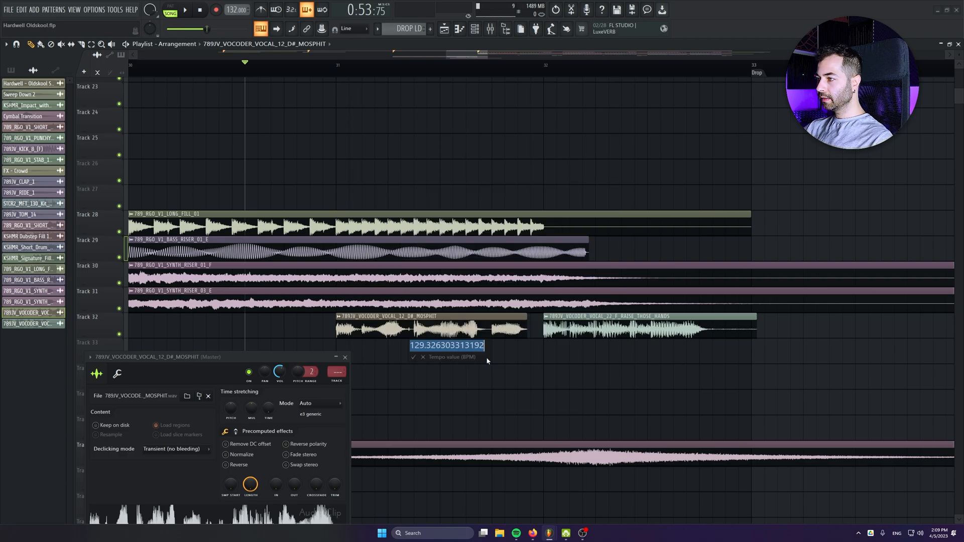
text(128)
key(Return)
Autodetect the MOSPHIT vocal's tempo again, accept 129.326303313192 BPM, and play the clip to check its timing.
scroll(506, 349, up, 5)
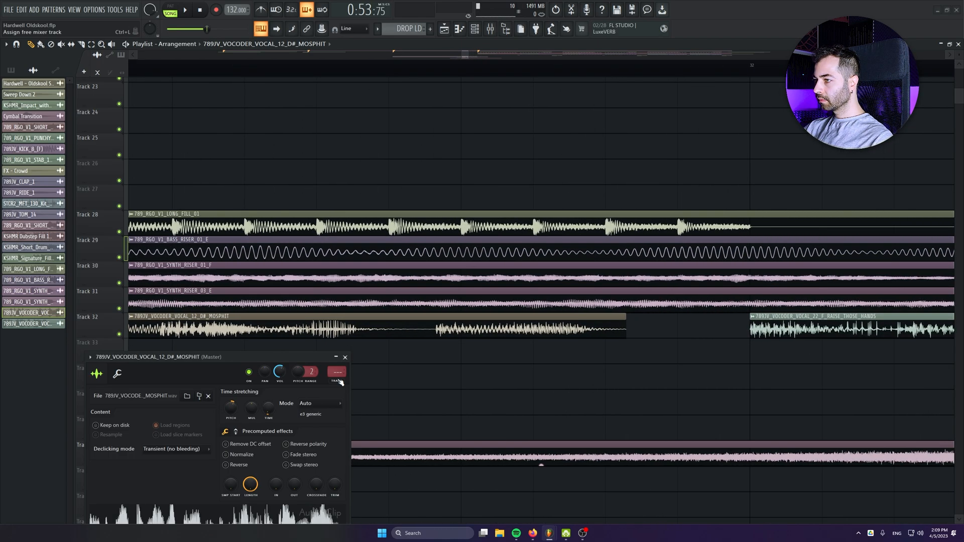
right_click(269, 410)
click(284, 405)
click(487, 362)
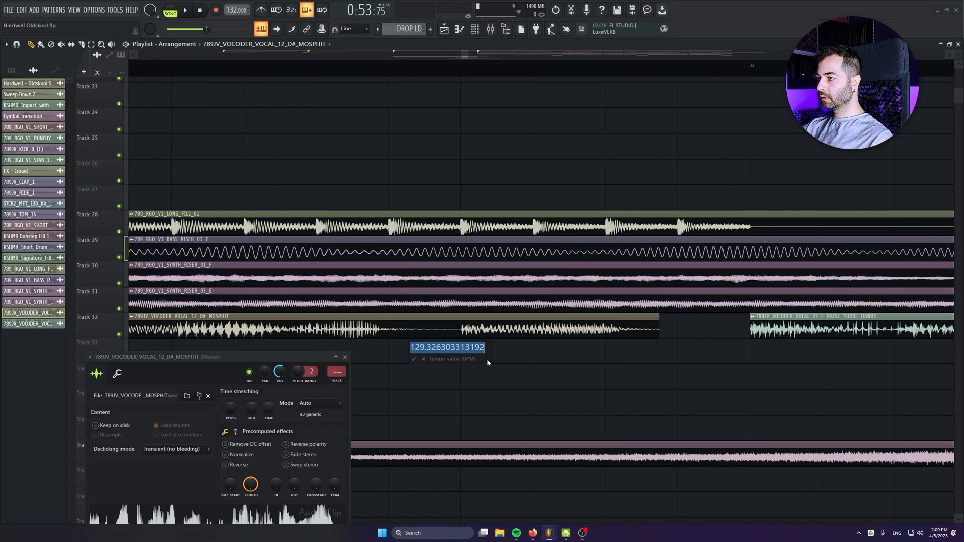
key(Return)
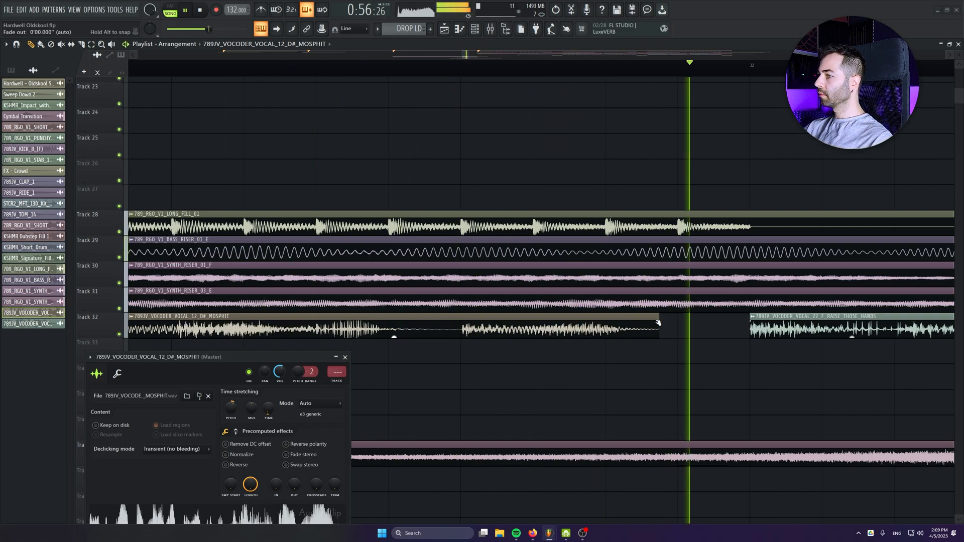
scroll(507, 424, up, 4)
scroll(509, 425, down, 8)
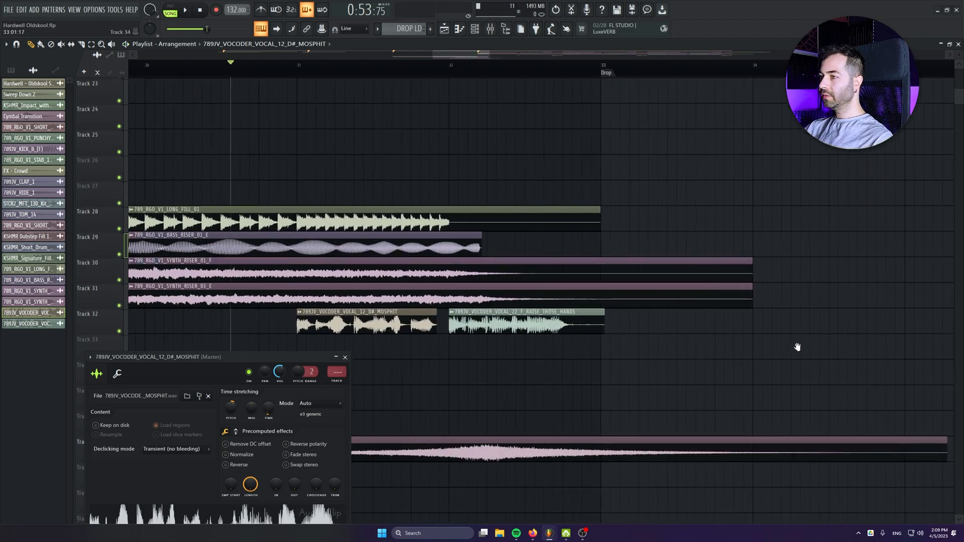
key(space)
Place a copy of 789_RGO_V1_SHORT_FILL_09_132 on Track 10, ending at the drop at bar 33.
scroll(619, 452, down, 4)
scroll(621, 302, up, 4)
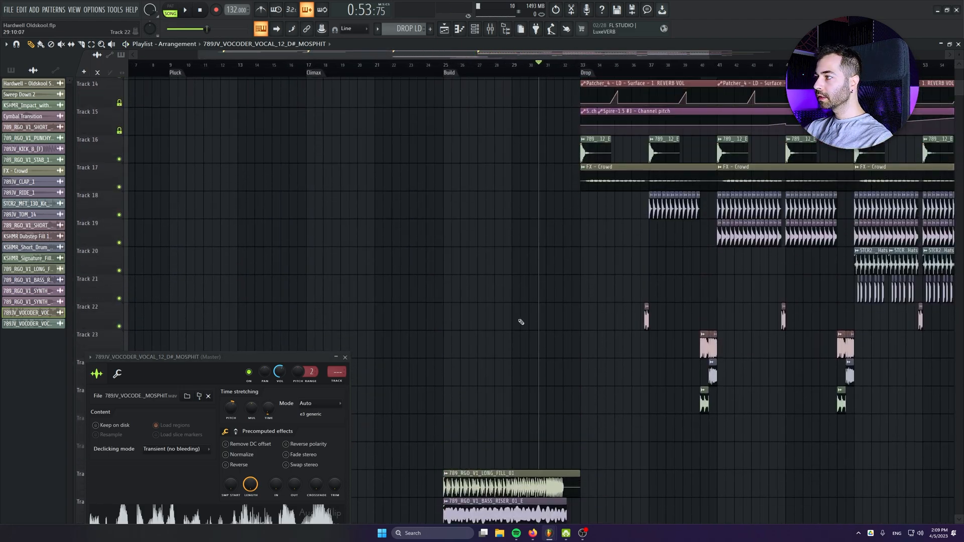
scroll(521, 323, up, 5)
scroll(401, 241, up, 4)
click(387, 218)
click(840, 215)
drag(807, 228, 478, 247)
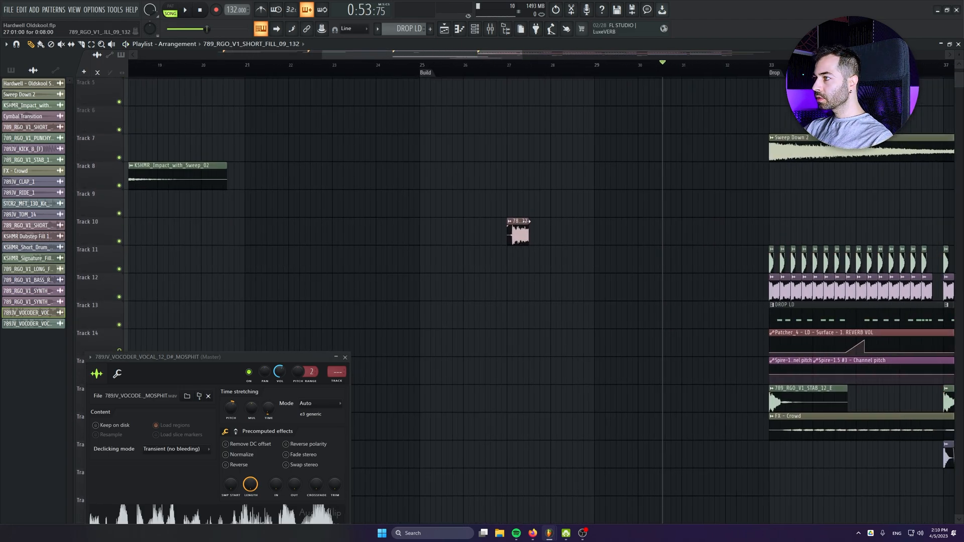
drag(770, 265, 659, 266)
scroll(659, 271, up, 4)
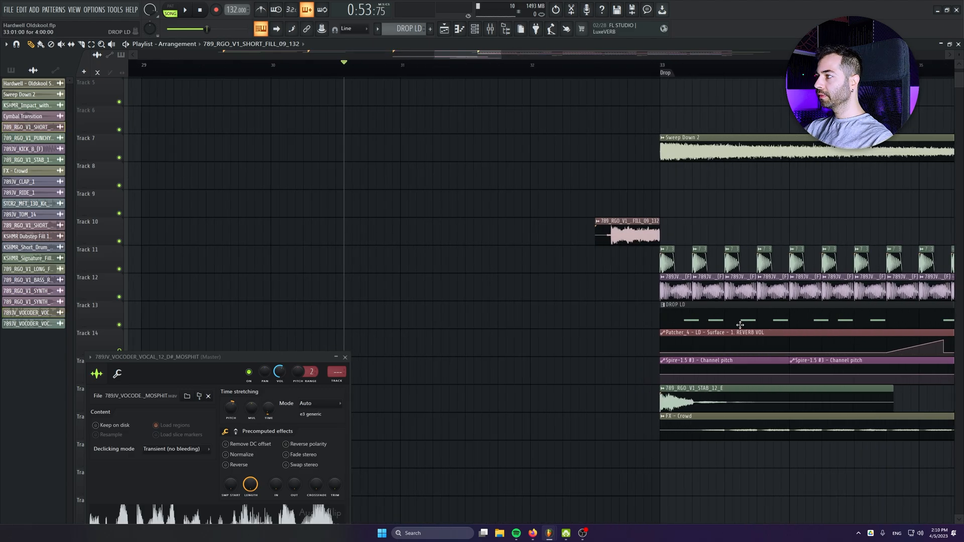
Play the build through into the drop and close the MOSPHIT vocal's channel settings.
scroll(564, 323, down, 7)
key(space)
scroll(610, 390, down, 4)
scroll(610, 389, down, 3)
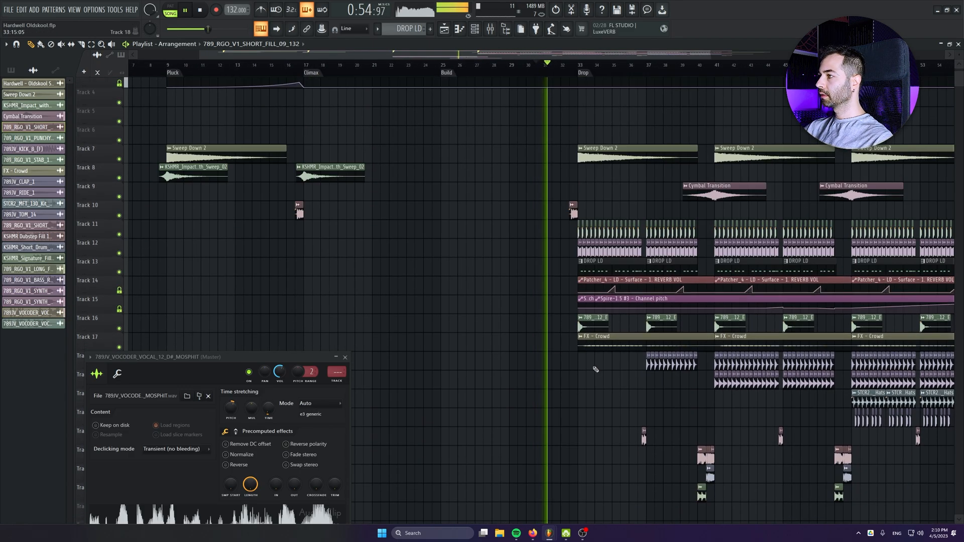
click(345, 357)
scroll(668, 388, down, 5)
drag(747, 385, 694, 385)
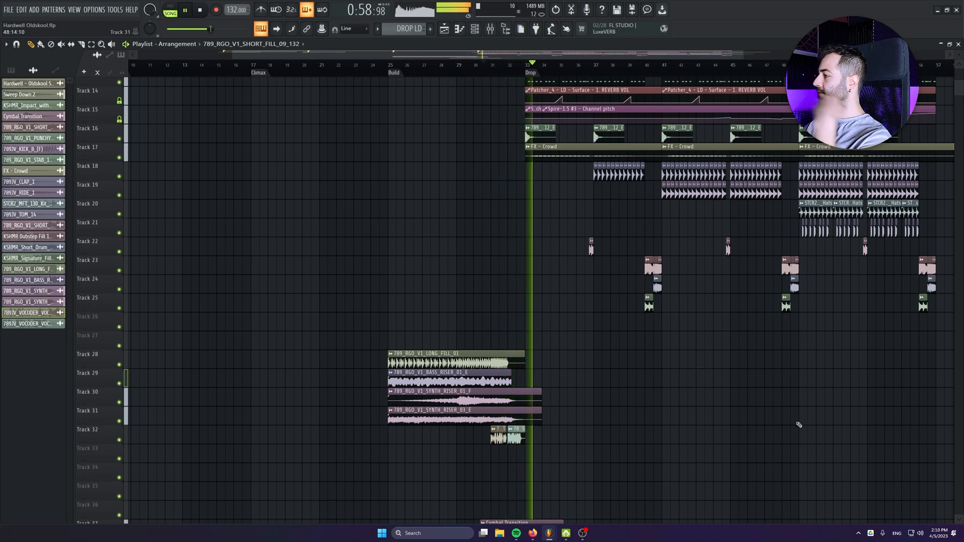
Save the project and close the mixer to return to the start of the arrangement.
key(ctrl+s)
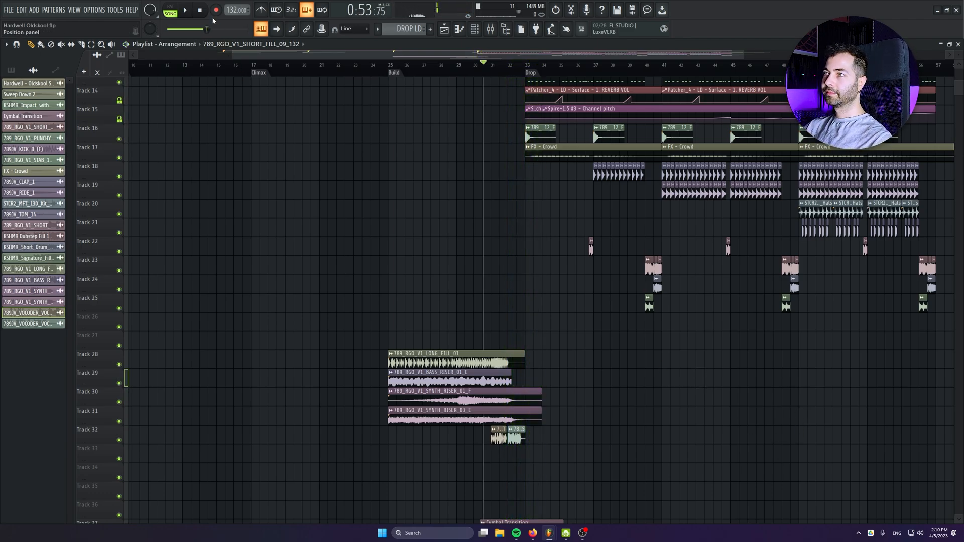
scroll(573, 344, up, 2)
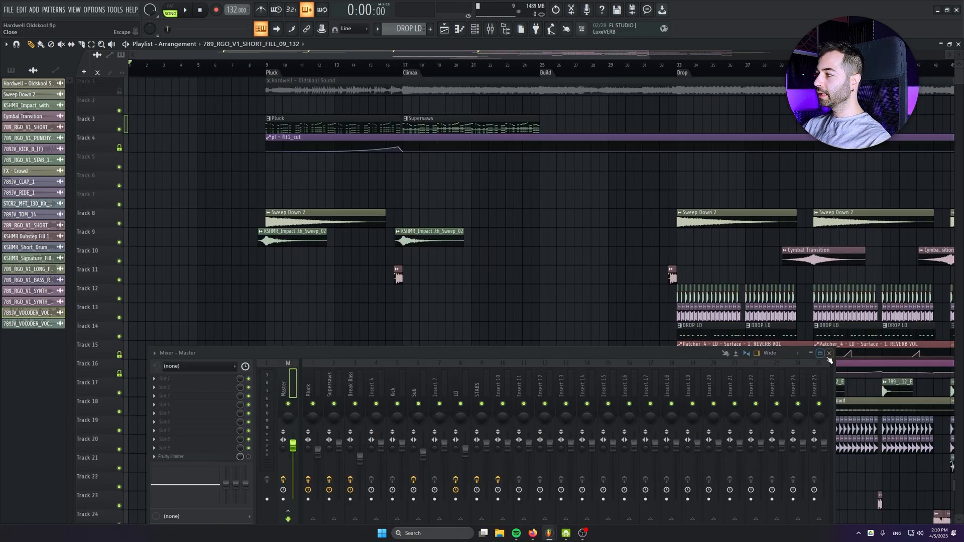
click(828, 353)
Place copies of the Sweep Down 2 clip on Track 8 at the Climax and Build markers, bars 17 and 25.
drag(359, 224, 568, 208)
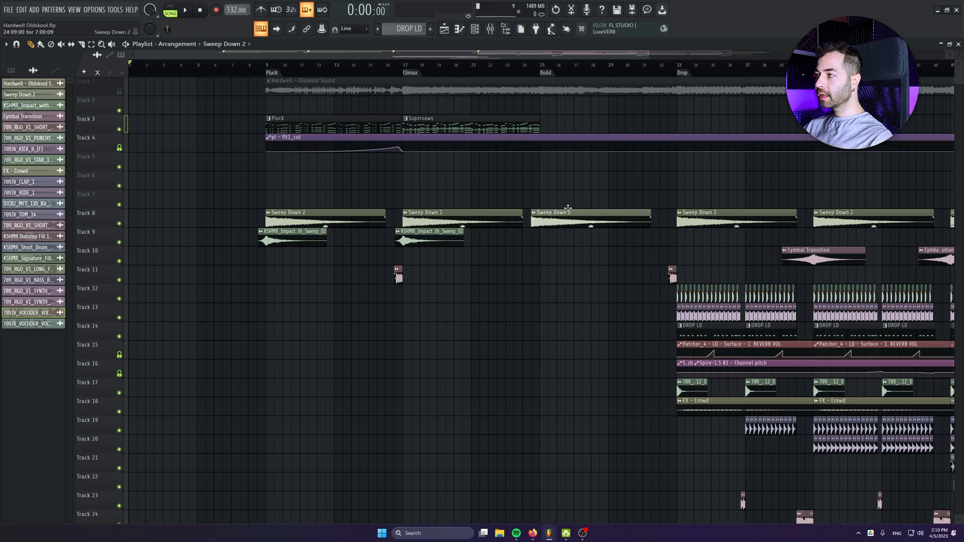
drag(546, 324, 496, 369)
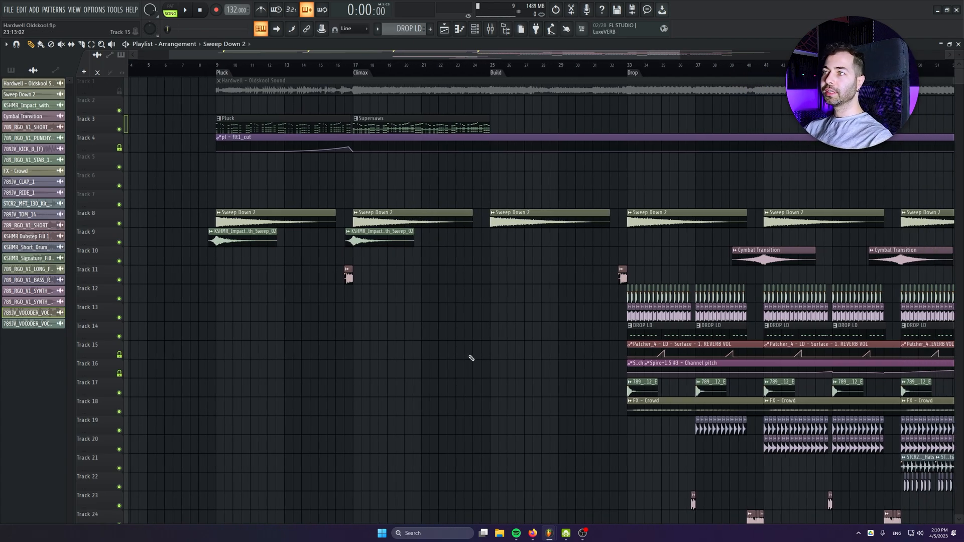
scroll(471, 358, down, 1)
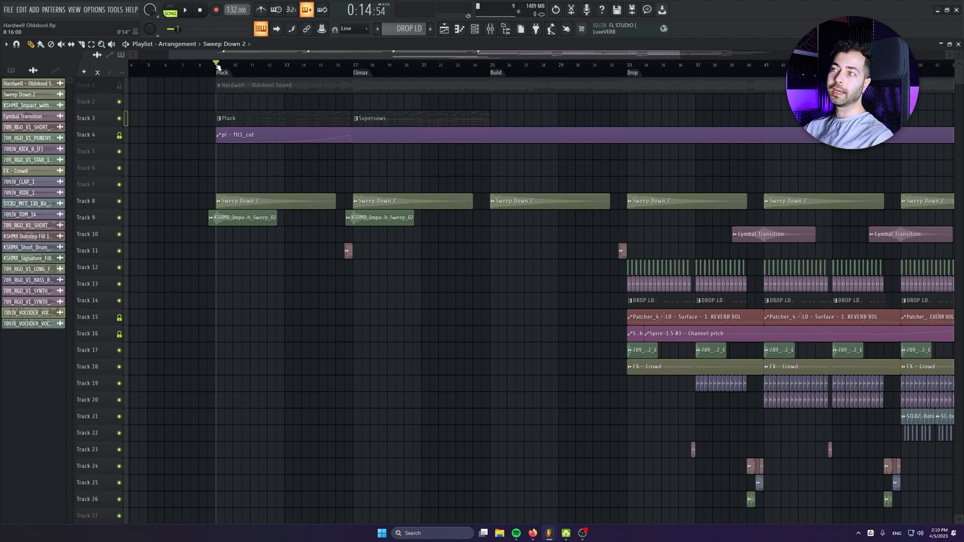
Review the Pluck pattern's chords and melody in the piano roll, and return to the playlist.
scroll(276, 205, up, 1)
scroll(284, 191, up, 2)
double_click(287, 151)
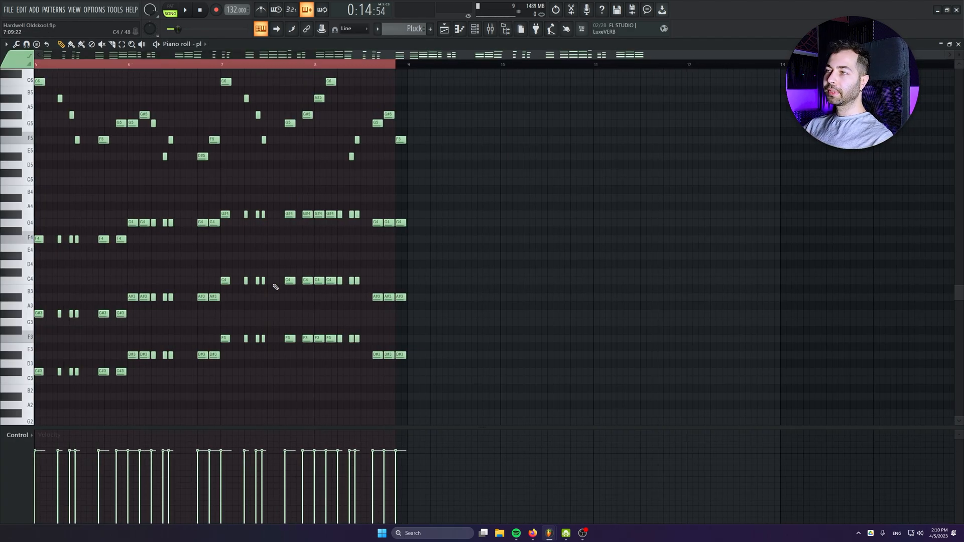
scroll(276, 287, down, 1)
drag(276, 288, 407, 334)
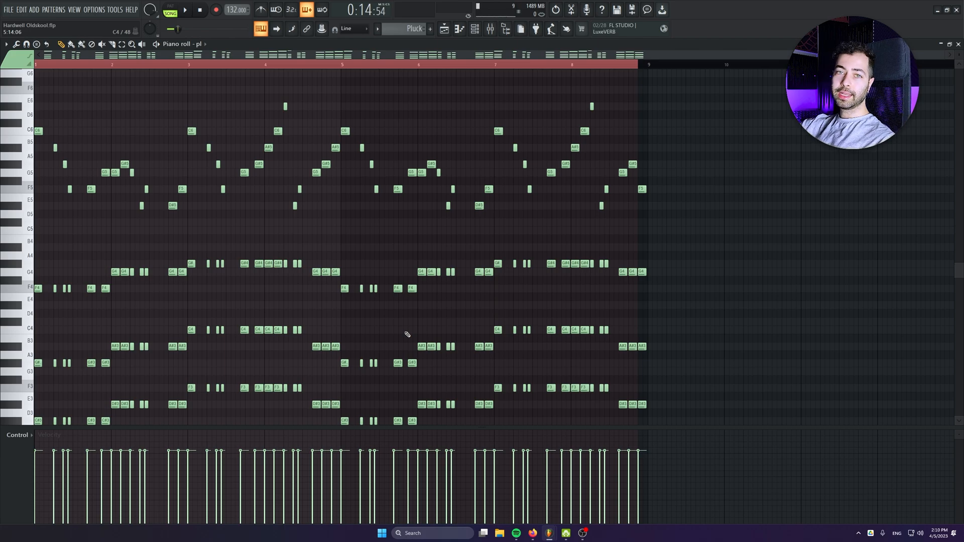
key(F5)
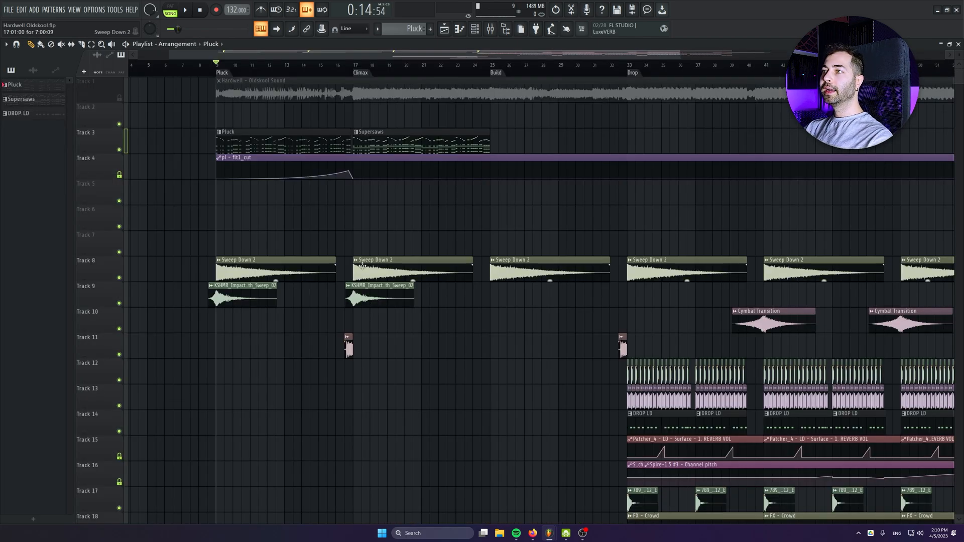
Review the Supersaws pattern's melody in the piano roll and its layered channels in the channel rack.
double_click(381, 132)
scroll(602, 153, up, 1)
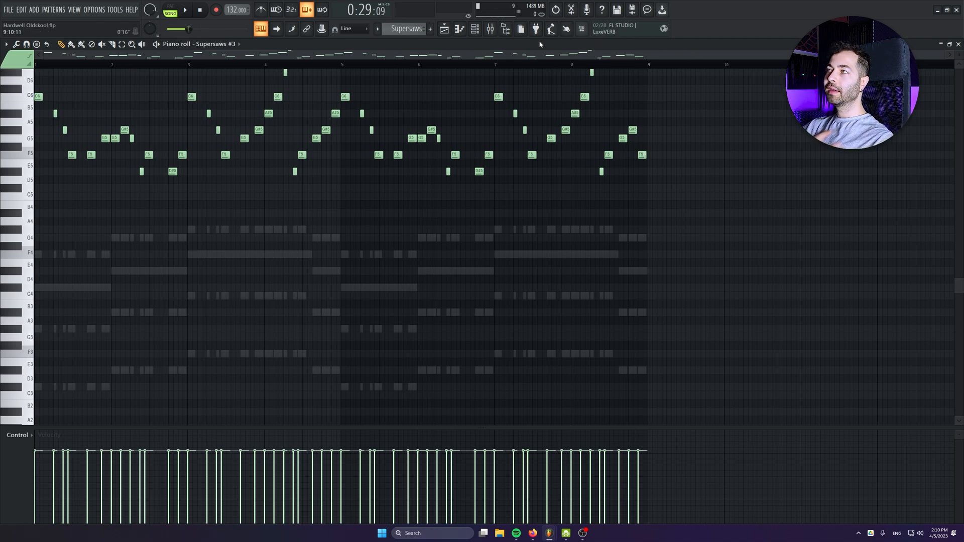
click(479, 33)
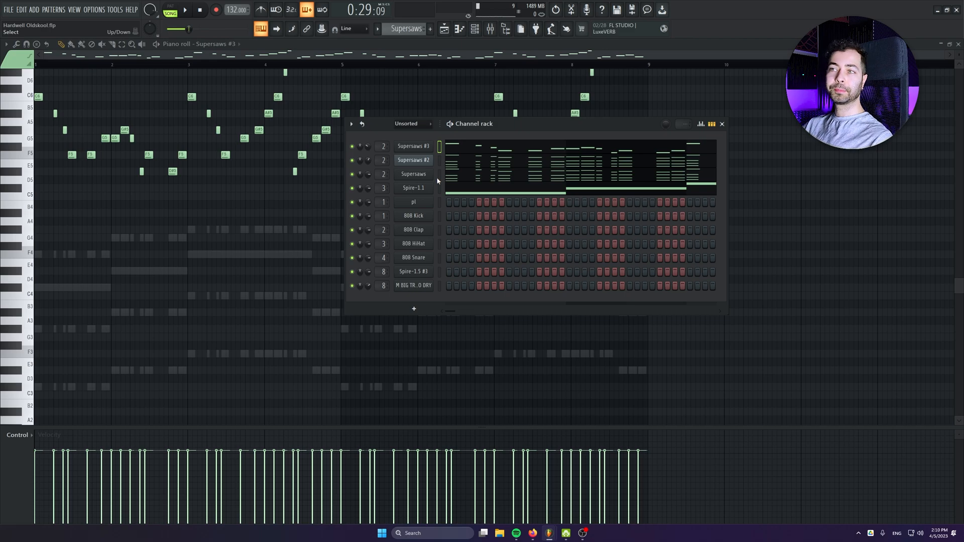
click(448, 190)
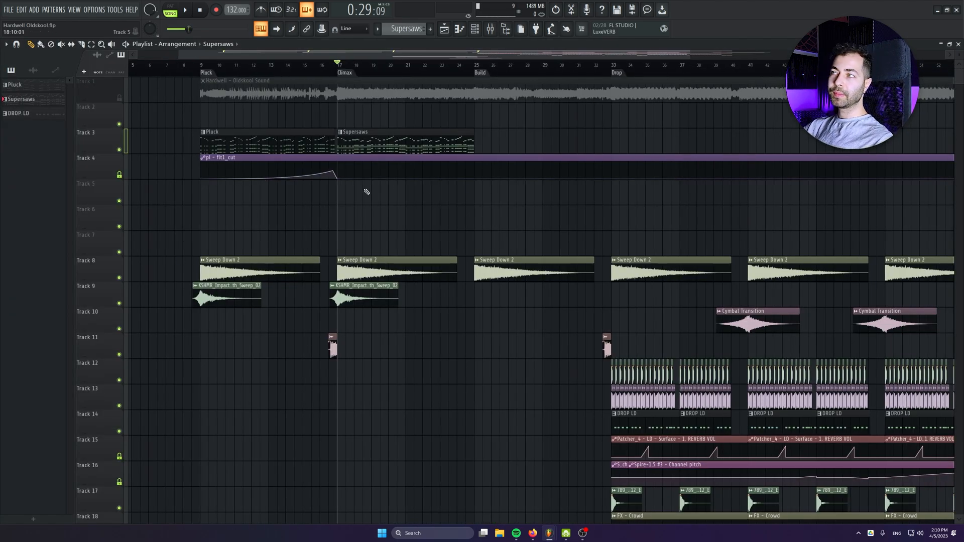
Look over the arrangement from the build to the end of the drop, highlighting the DROP LD clips on Track 14.
drag(342, 207, 299, 178)
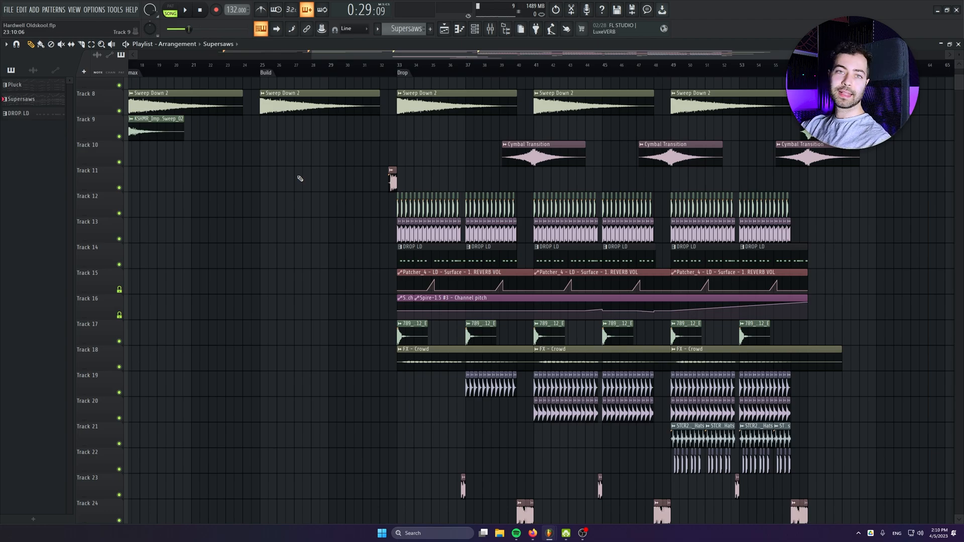
drag(297, 179, 250, 282)
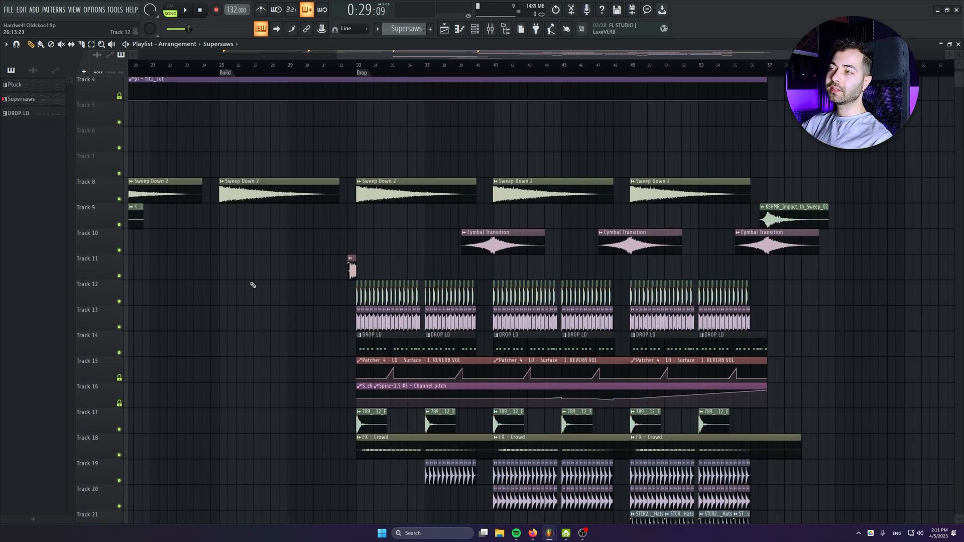
drag(252, 290, 756, 288)
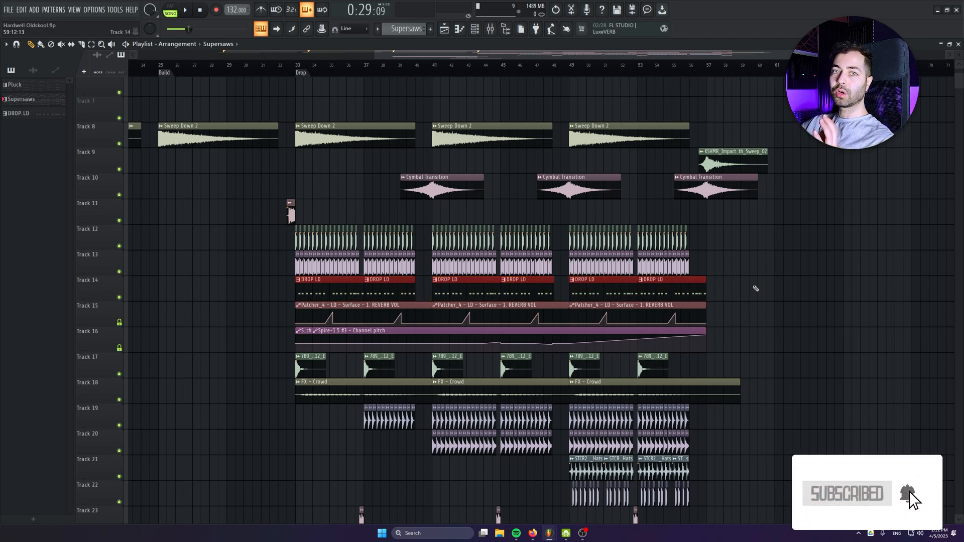
scroll(755, 289, up, 3)
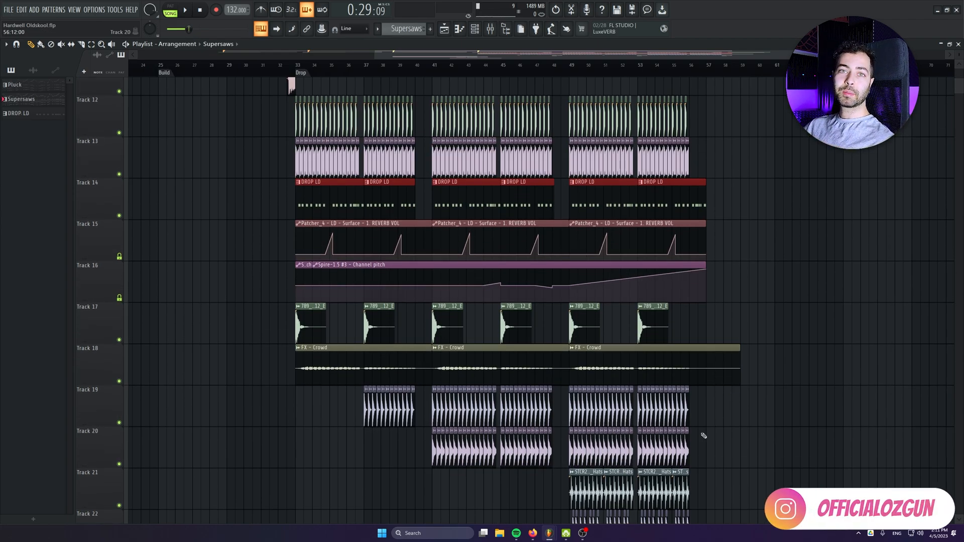
Examine the Spire-1.5 #3 channel pitch automation on Track 16 alongside the reverb volume automation on Track 15.
drag(613, 395, 519, 423)
scroll(403, 358, up, 6)
scroll(355, 317, up, 3)
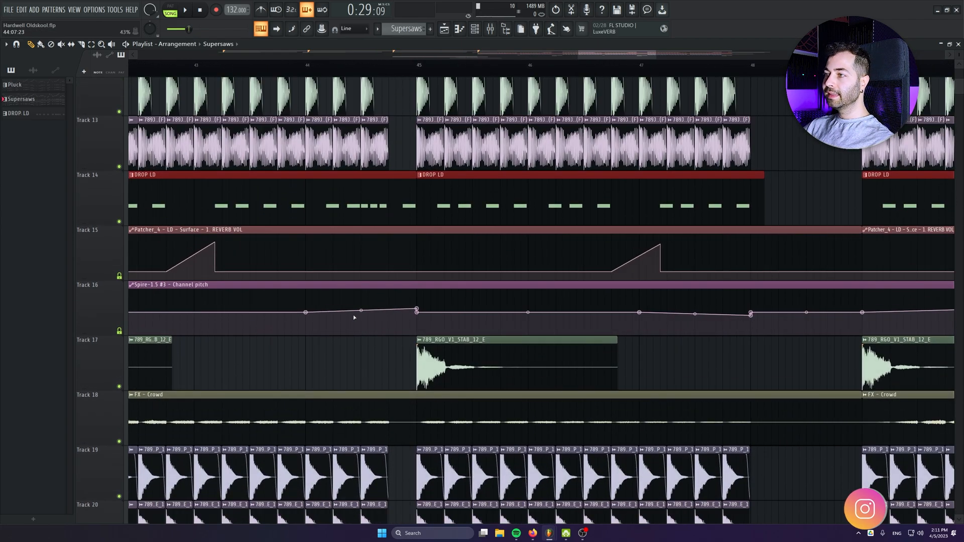
drag(337, 301, 395, 368)
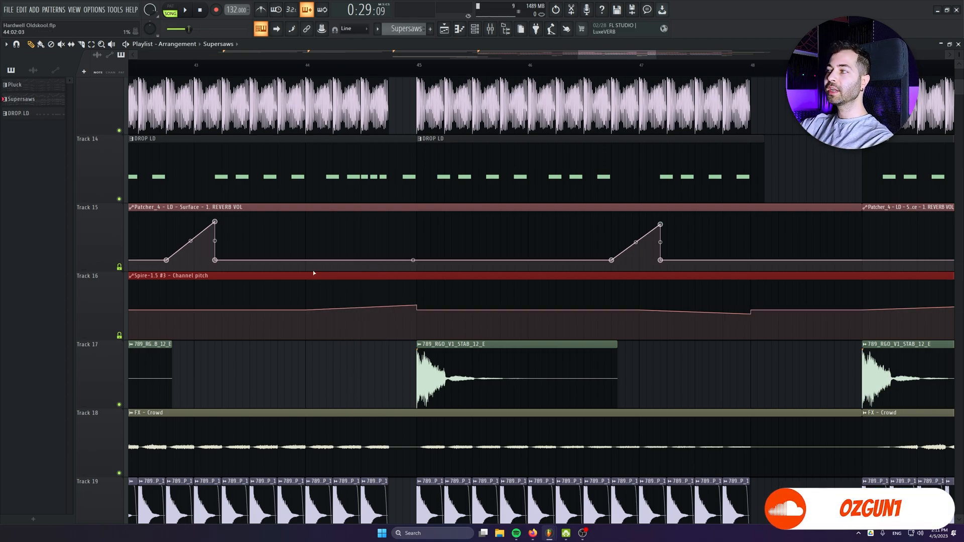
scroll(313, 272, down, 3)
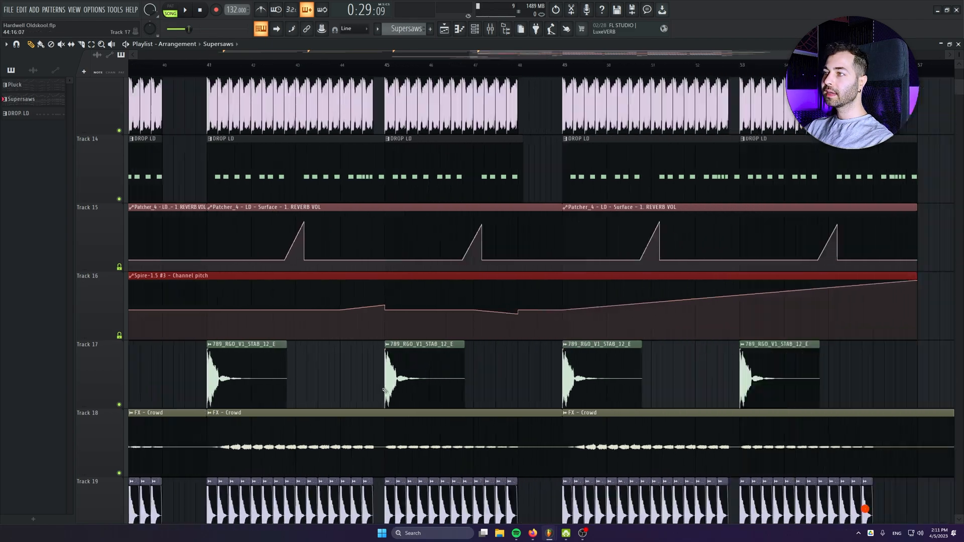
drag(314, 272, 702, 313)
Examine the first two DROP LD clips against the kick clips, and return to a full view of the arrangement.
scroll(223, 209, up, 1)
drag(224, 209, 710, 220)
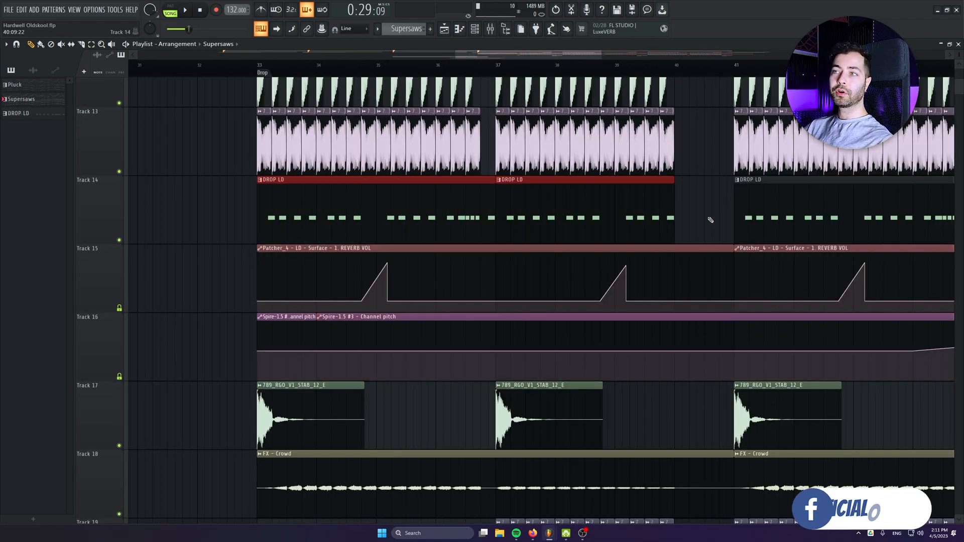
scroll(477, 279, up, 4)
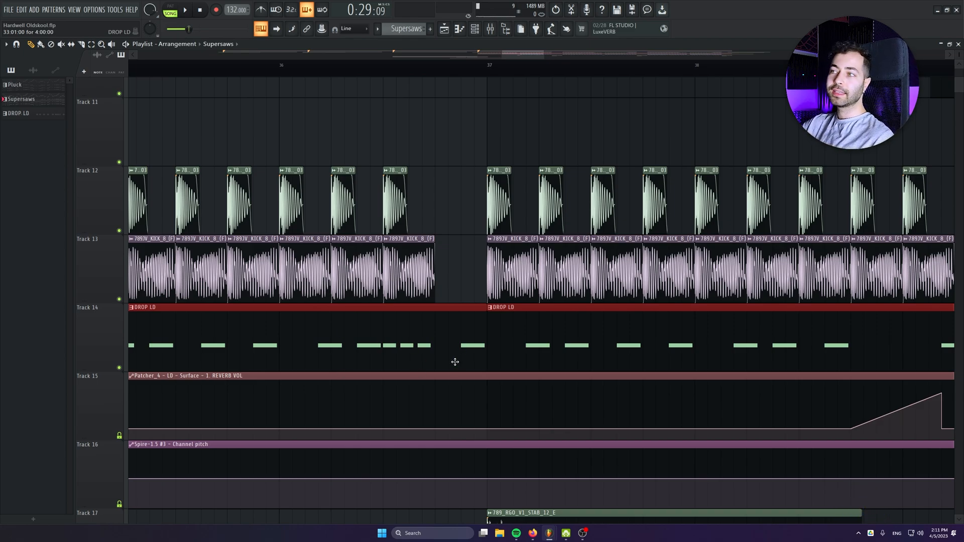
scroll(455, 362, down, 5)
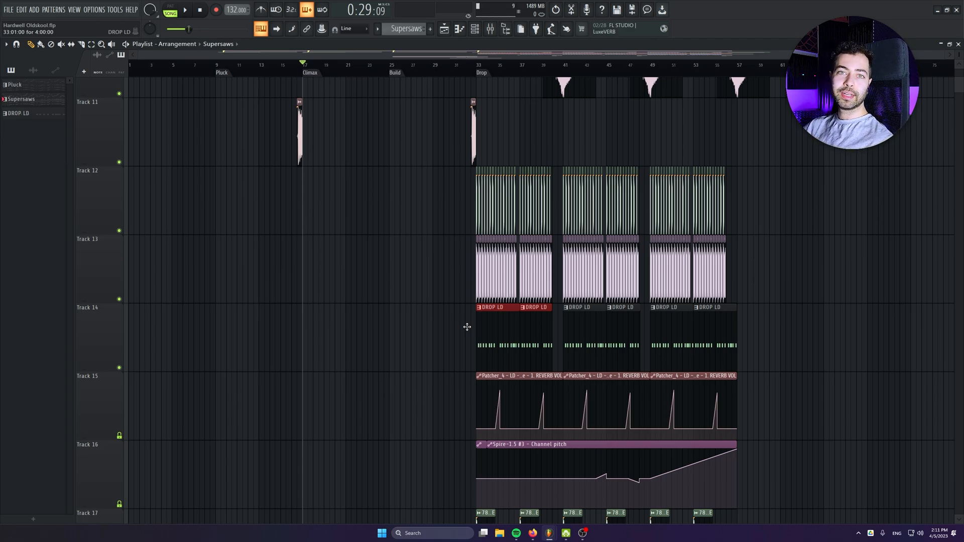
scroll(456, 387, down, 2)
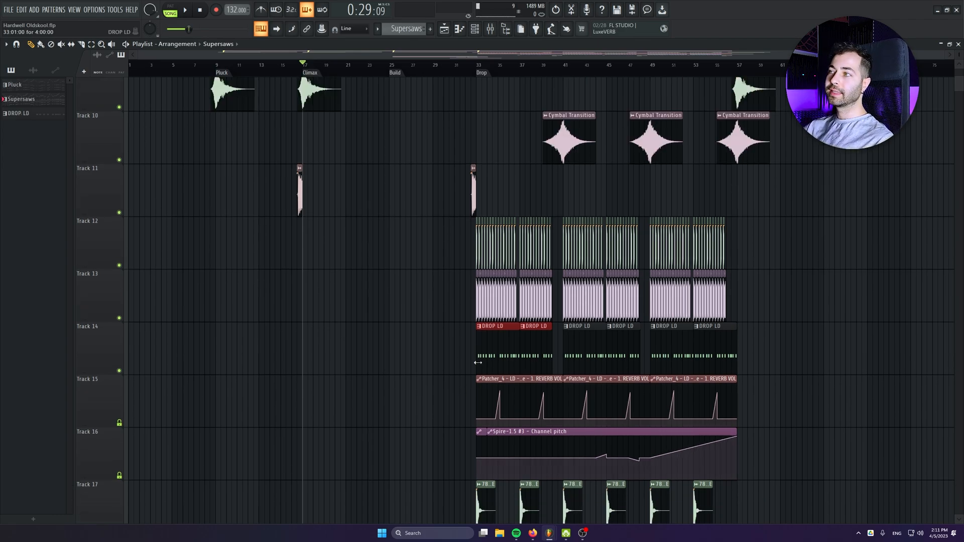
scroll(478, 362, down, 3)
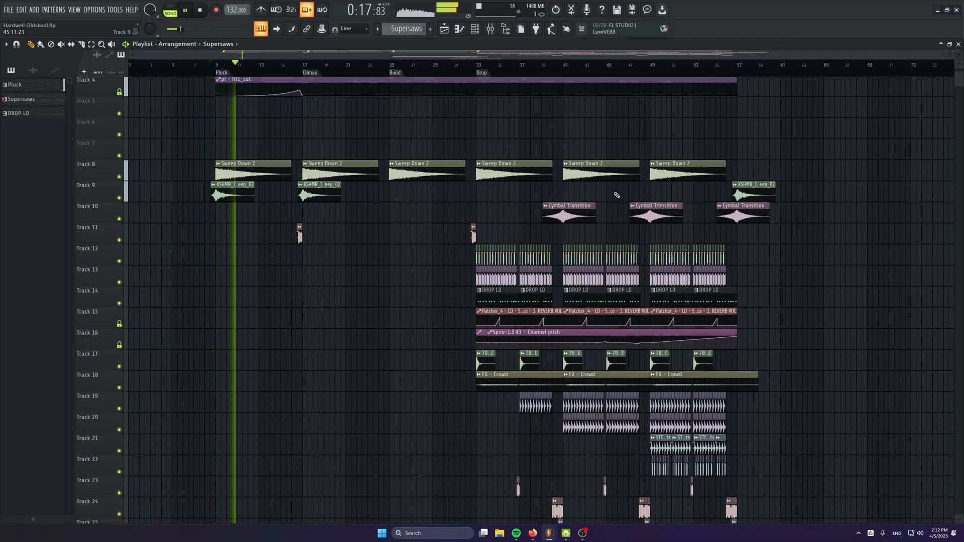
Play the arrangement through the Pluck section at a higher system volume while following the Pluck notes in the piano roll.
key(XF86AudioRaiseVolume)
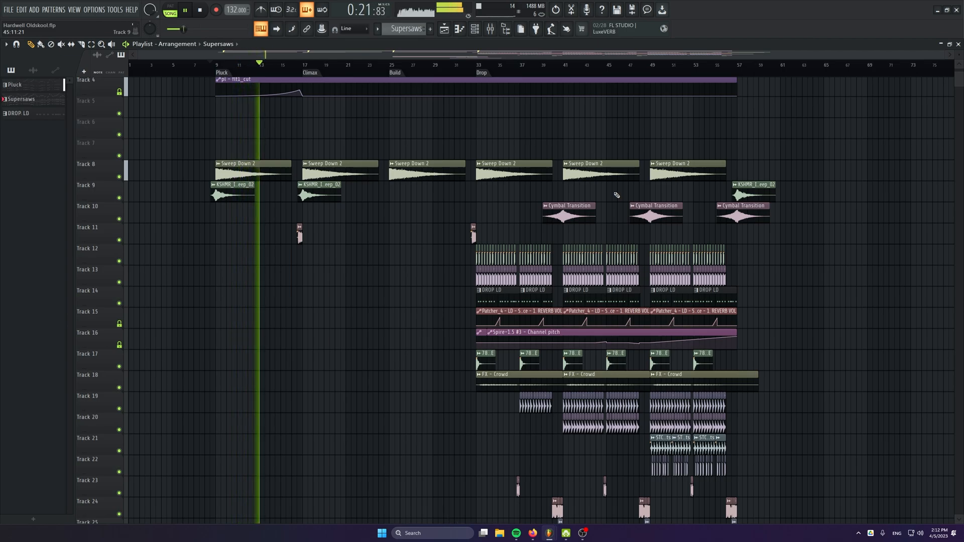
scroll(702, 200, up, 3)
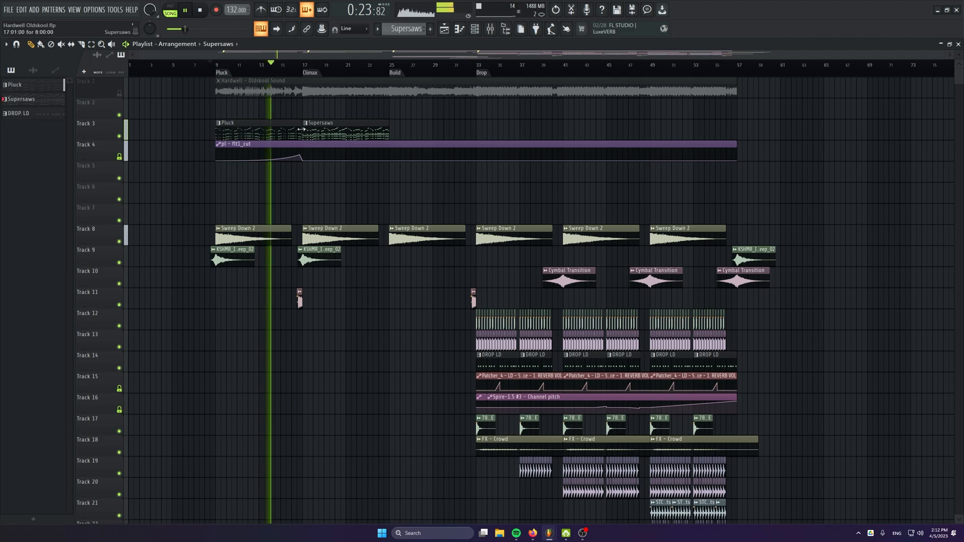
double_click(261, 129)
scroll(456, 74, up, 2)
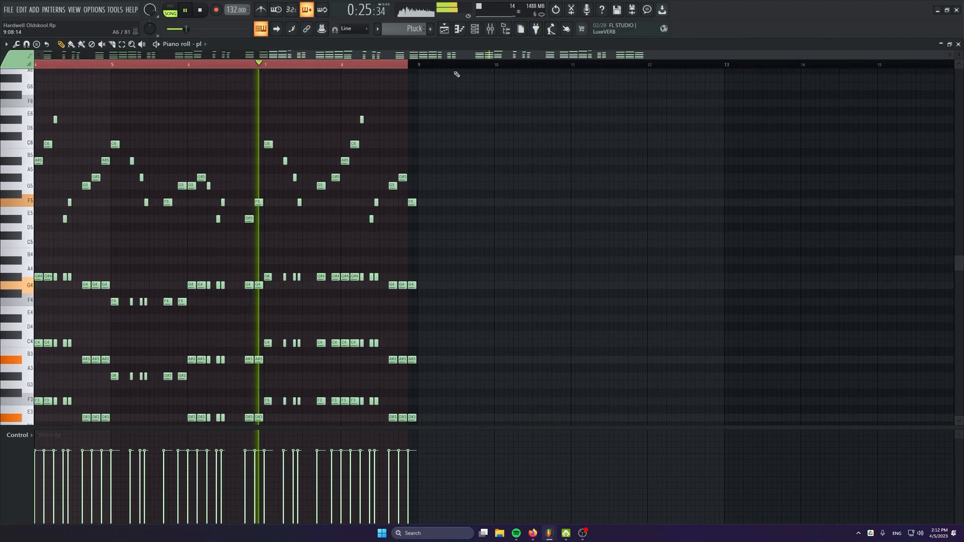
double_click(456, 44)
scroll(488, 257, down, 3)
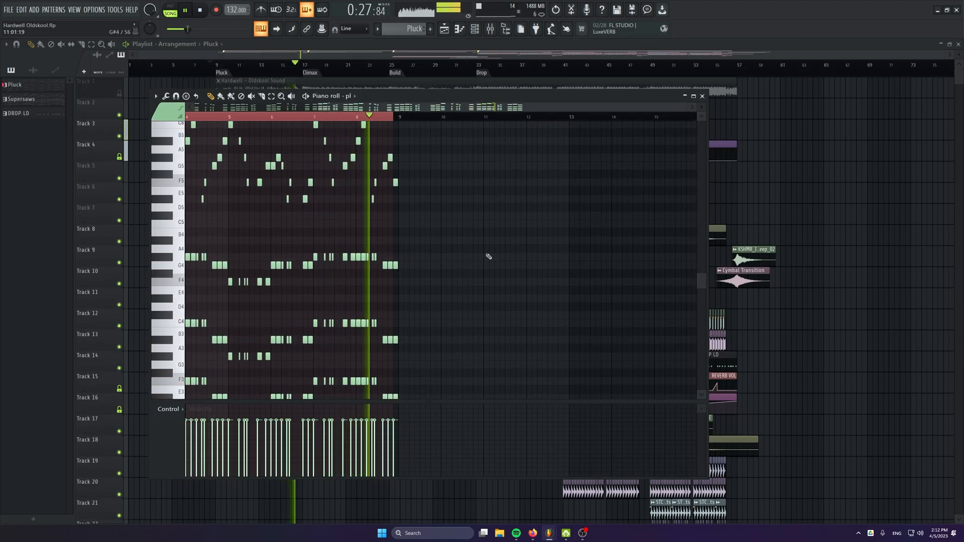
click(702, 95)
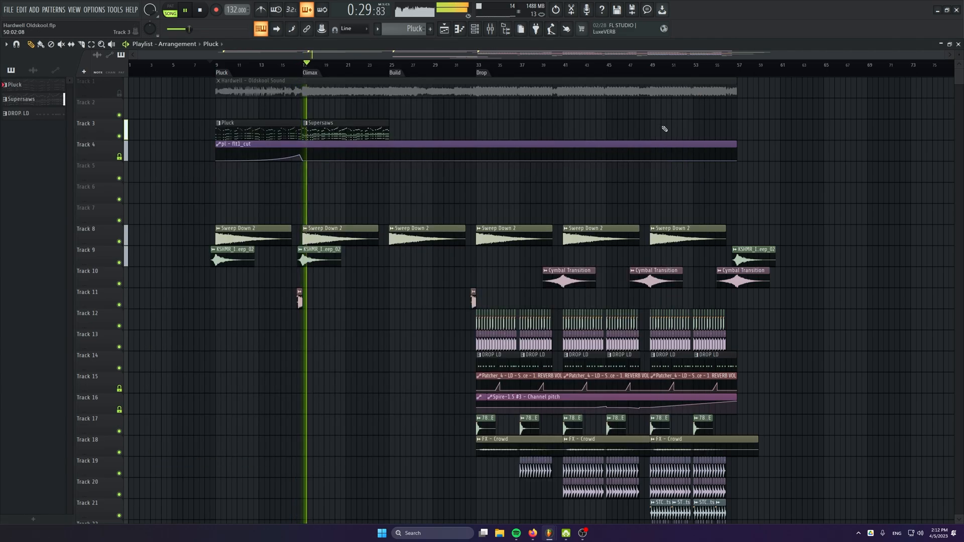
Play on through the climax and build into the drop, checking the sweeps, fills, risers and vocals.
scroll(664, 129, down, 6)
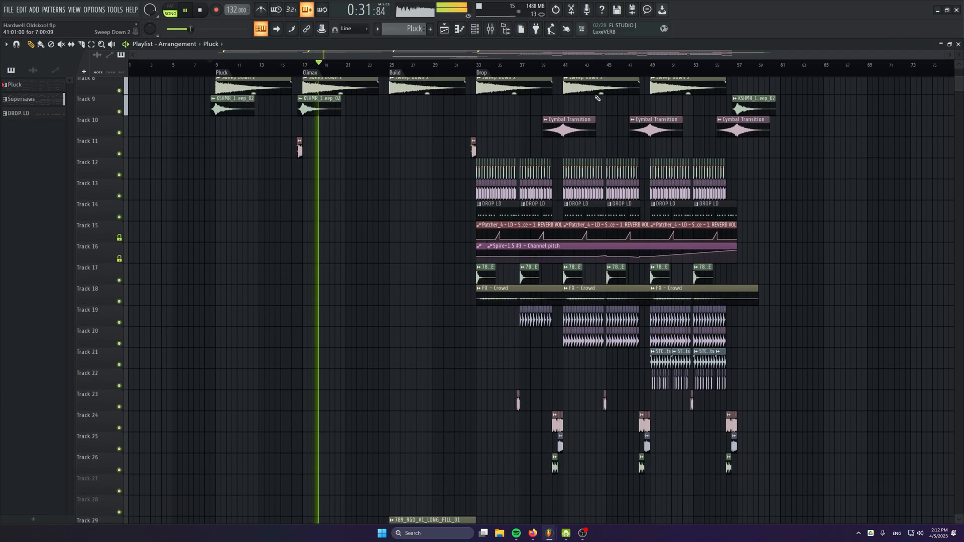
scroll(521, 265, up, 2)
scroll(521, 265, up, 3)
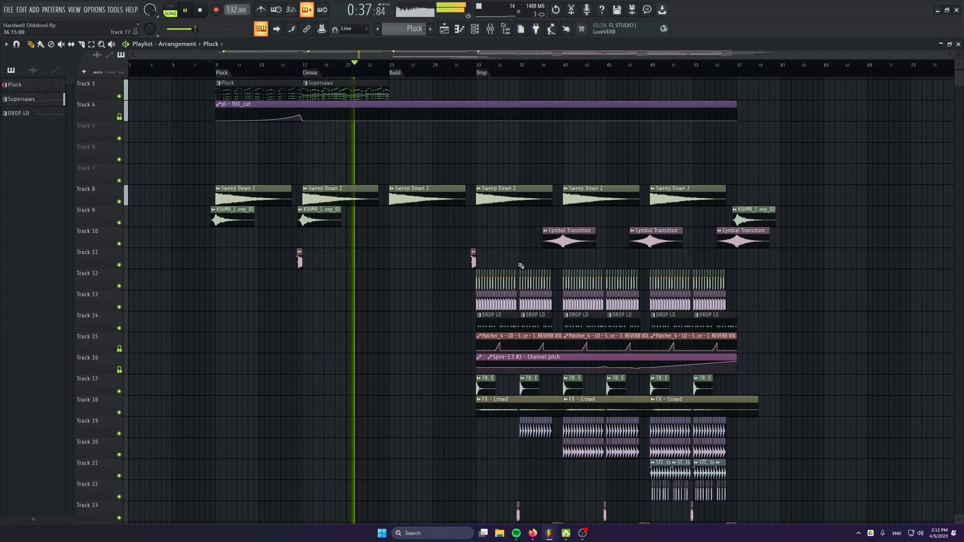
scroll(521, 265, up, 2)
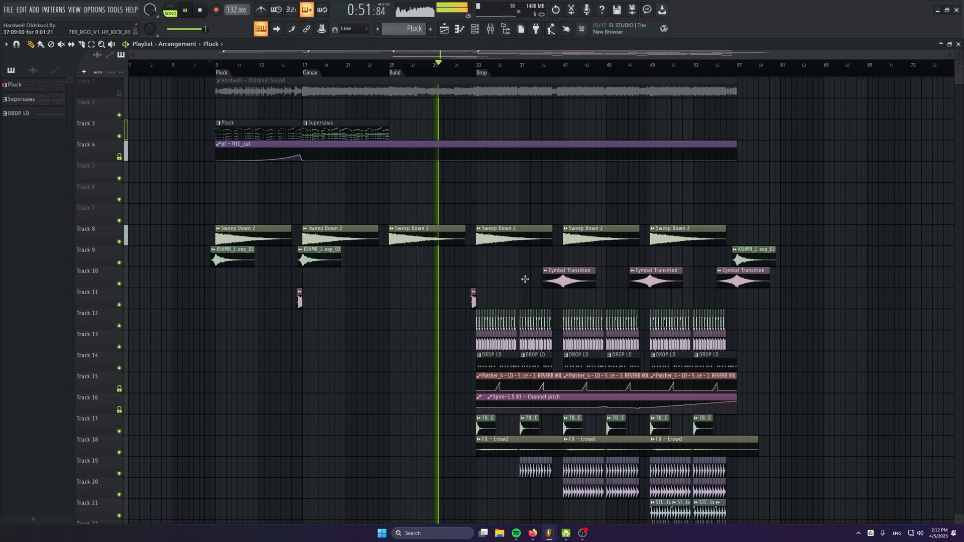
scroll(524, 277, down, 4)
scroll(660, 304, down, 2)
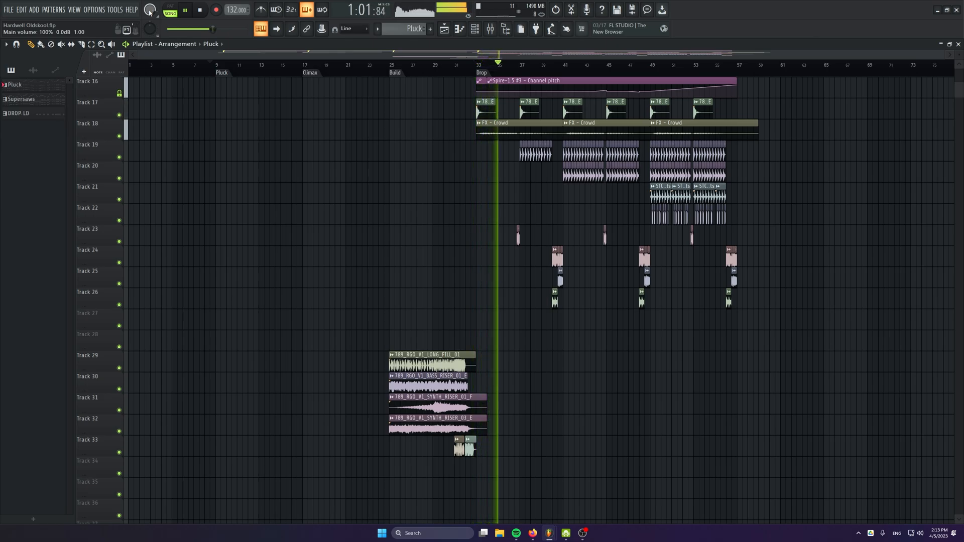
Follow the first half of the drop during playback, examining its kicks, DROP LD lead, automation, percussion and fill clips on Tracks 8 to 26.
scroll(376, 246, up, 5)
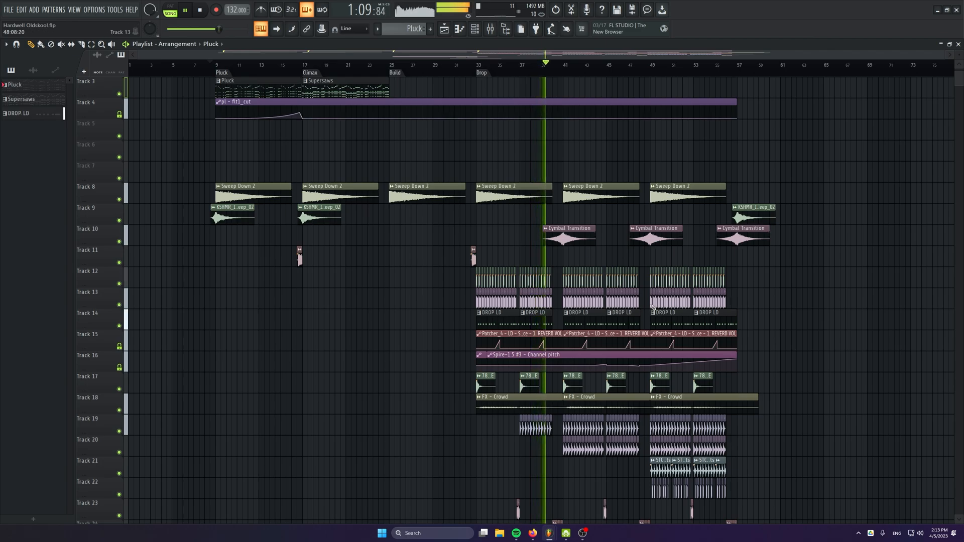
scroll(649, 280, down, 2)
drag(649, 280, 642, 210)
scroll(642, 211, up, 2)
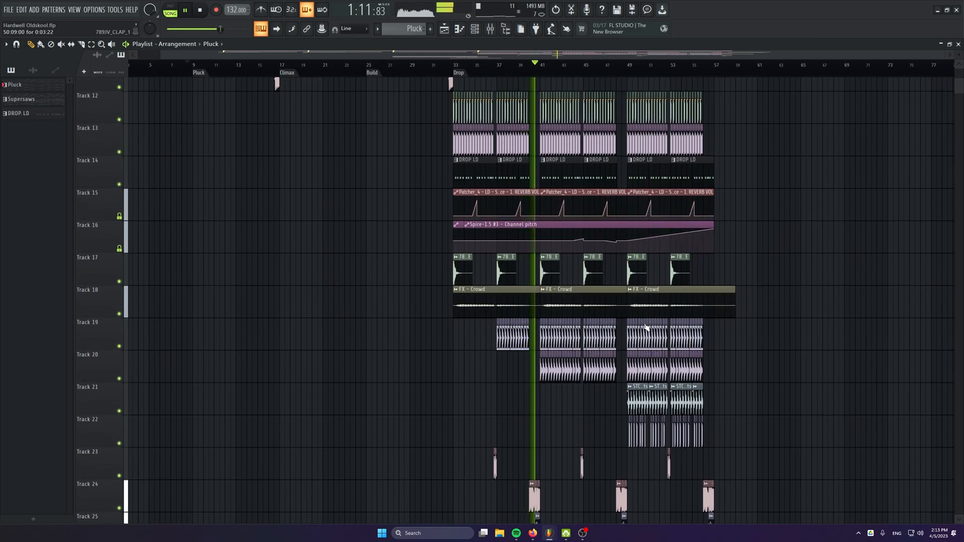
drag(636, 294, 613, 163)
scroll(617, 319, down, 3)
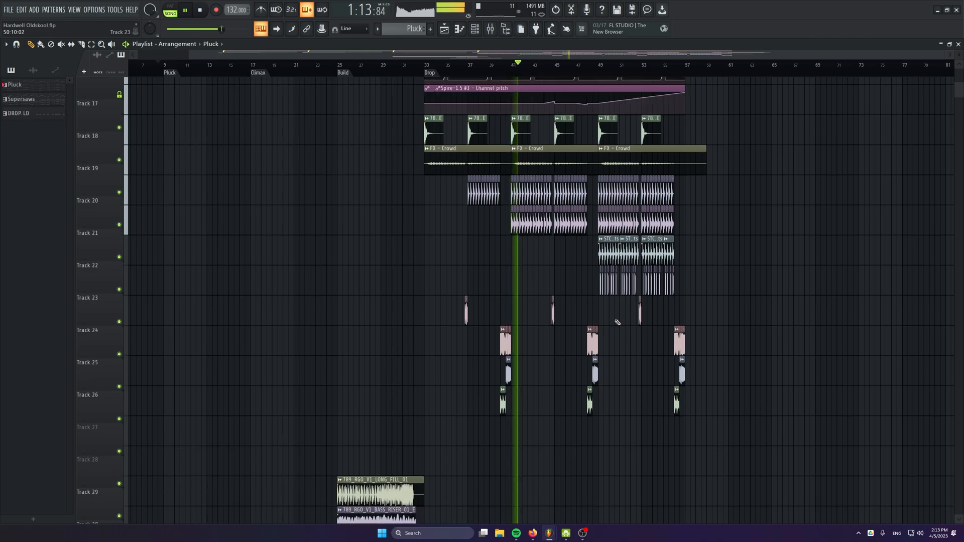
scroll(618, 319, up, 3)
scroll(580, 321, down, 2)
scroll(536, 309, up, 2)
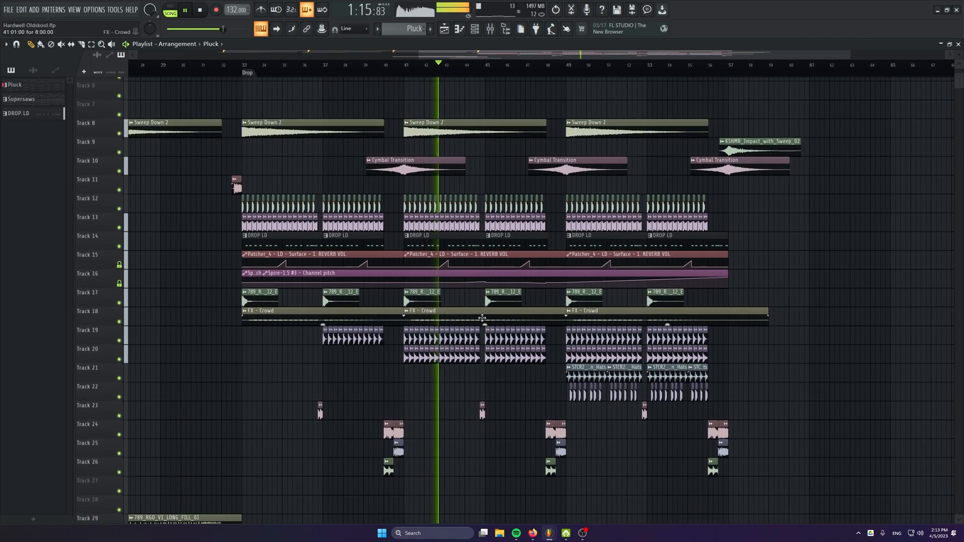
Play the rest of the drop through to the ending, checking the cymbal transitions, added hats, rising pitch automation and closing impact sweep.
scroll(467, 293, up, 3)
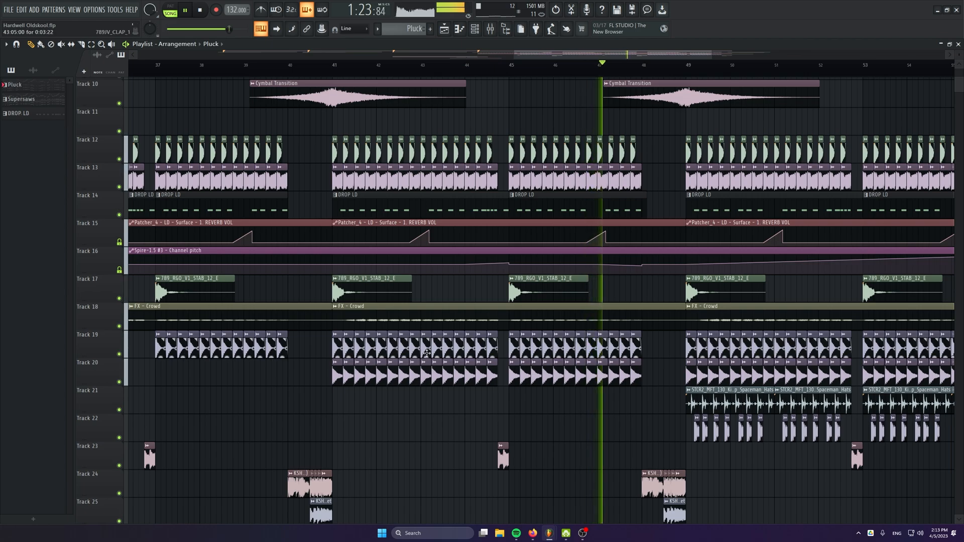
drag(592, 310, 401, 312)
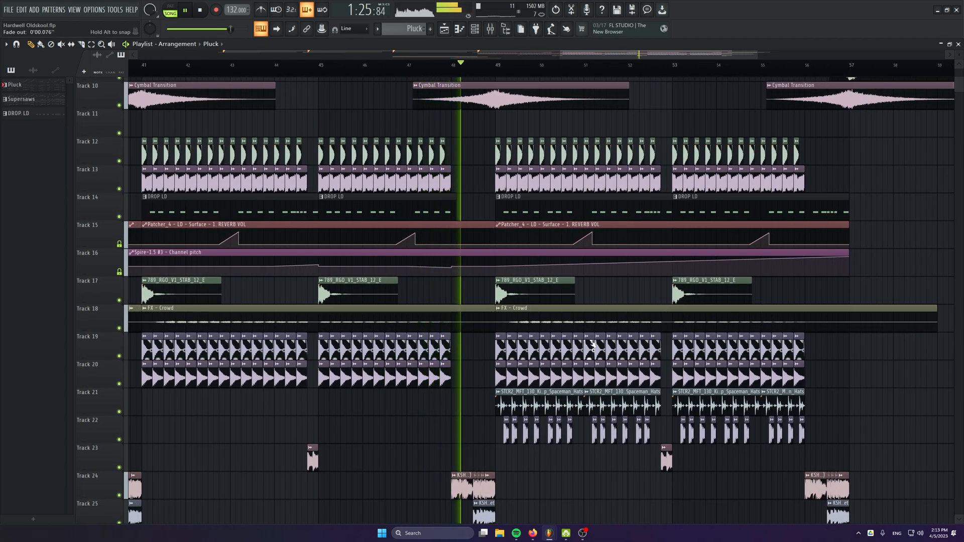
drag(519, 303, 462, 397)
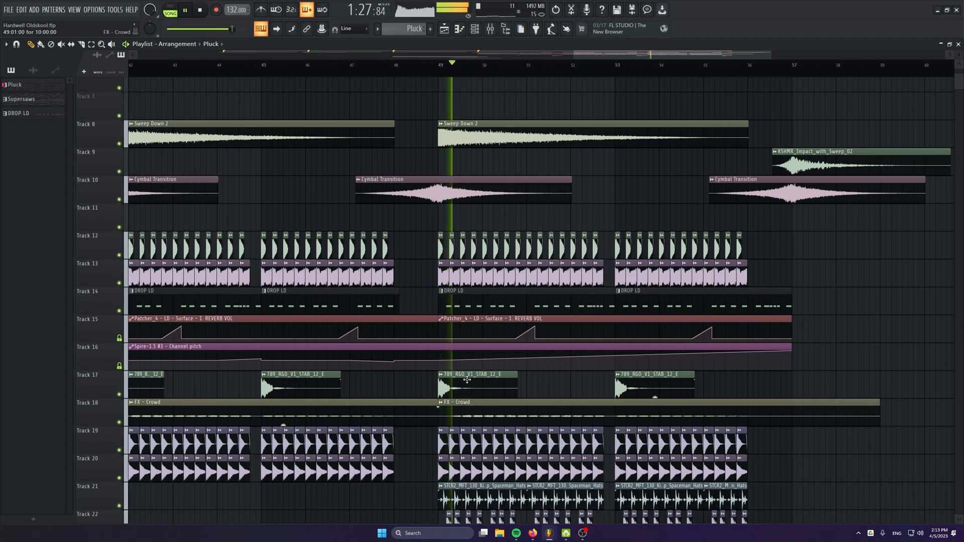
drag(912, 337, 887, 262)
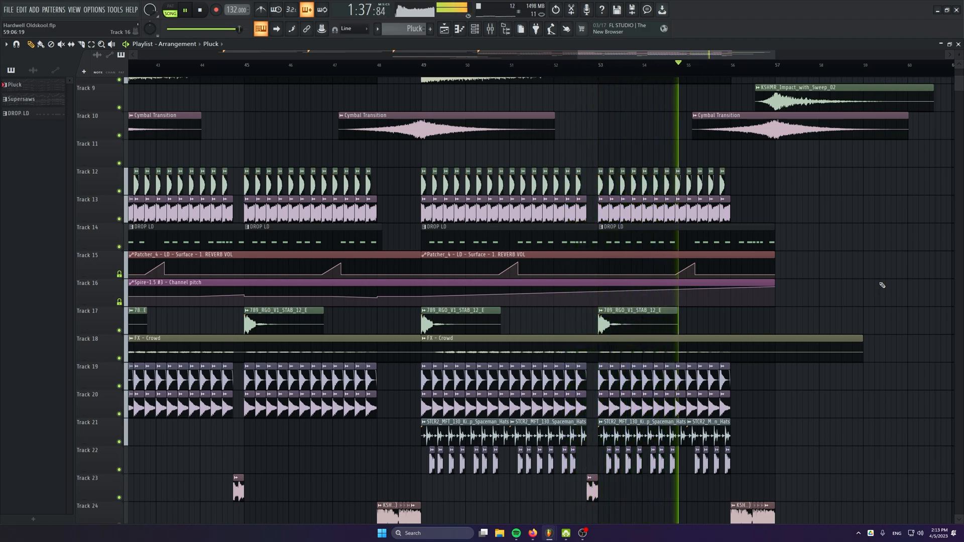
drag(882, 285, 601, 353)
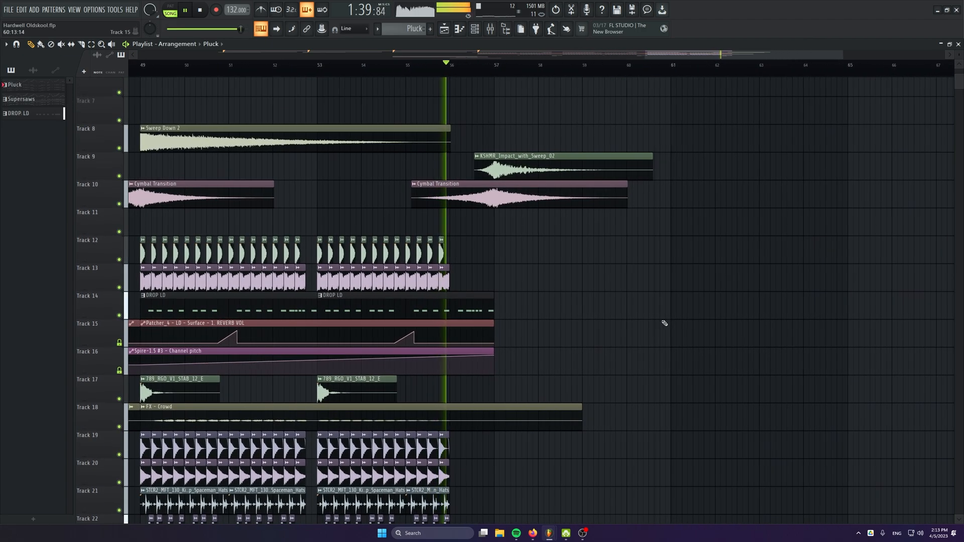
scroll(698, 334, down, 2)
scroll(708, 351, down, 4)
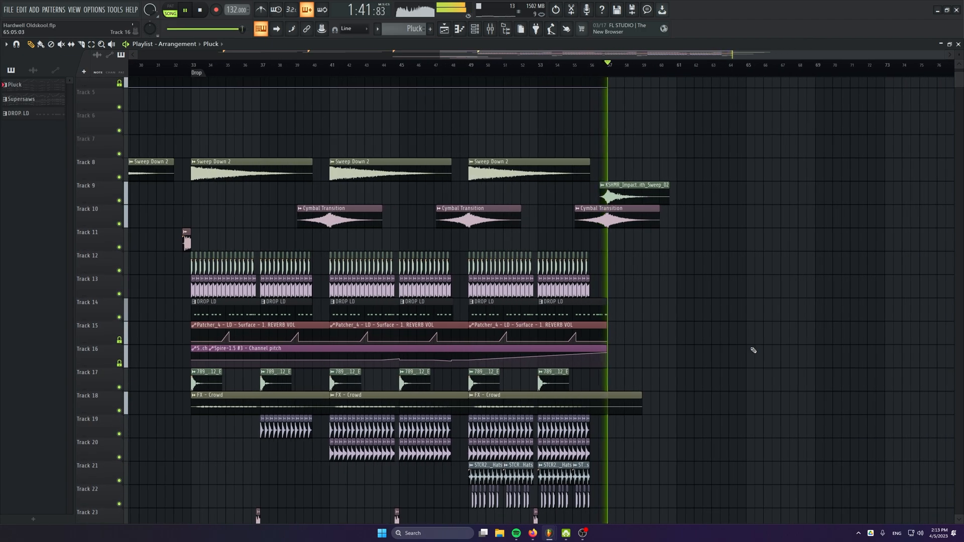
drag(753, 349, 858, 287)
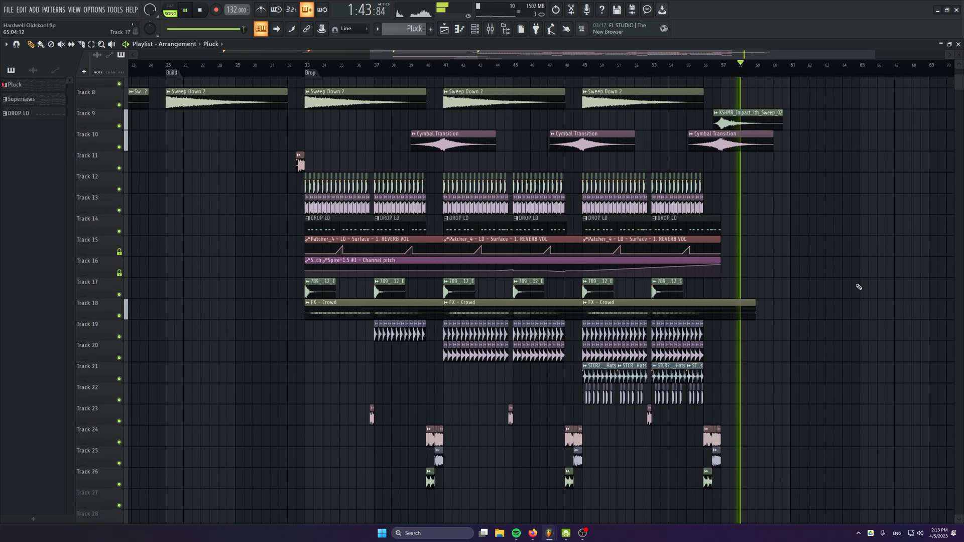